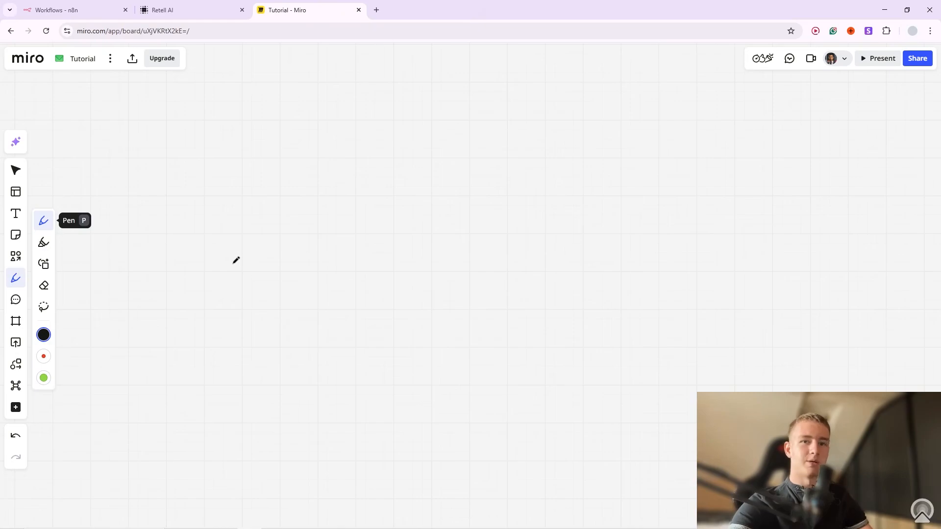
Draw a square box with '1.' written above it.
mouse_move(232, 251)
mouse_down()
mouse_move(226, 363)
mouse_move(352, 382)
mouse_move(352, 342)
mouse_move(304, 246)
mouse_move(236, 251)
mouse_up()
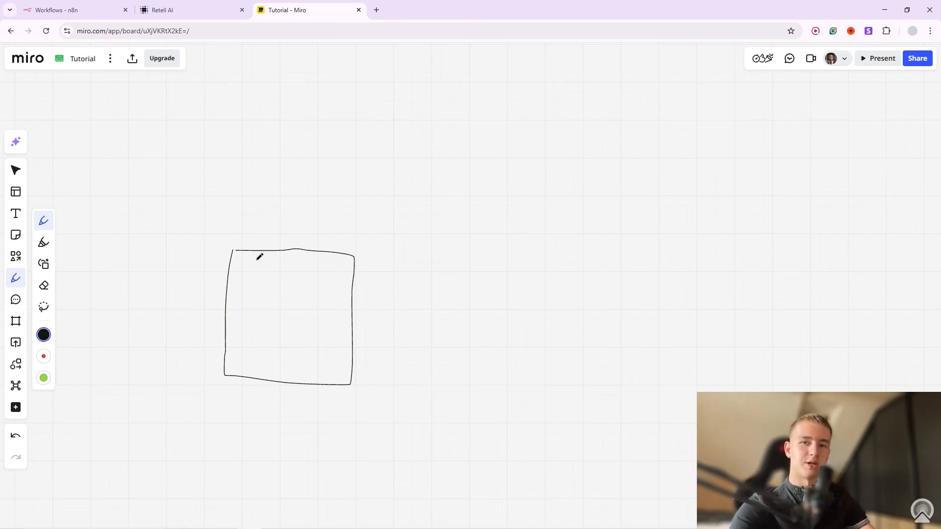
mouse_move(256, 202)
mouse_down()
mouse_move(283, 177)
mouse_move(283, 220)
mouse_up()
click(294, 221)
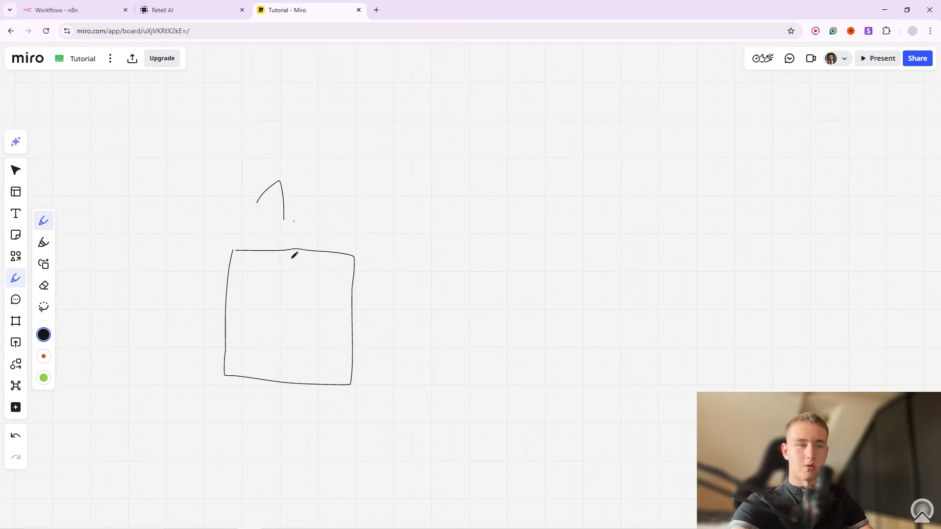
Write 'FIRE CRAWL' inside the box and draw an arrow to its right.
mouse_move(237, 266)
mouse_down()
mouse_move(244, 290)
mouse_move(249, 269)
mouse_move(281, 278)
mouse_move(295, 299)
mouse_up()
click(263, 266)
drag(295, 271, 311, 269)
mouse_move(297, 283)
mouse_down()
mouse_move(309, 282)
mouse_move(306, 299)
mouse_up()
click(327, 298)
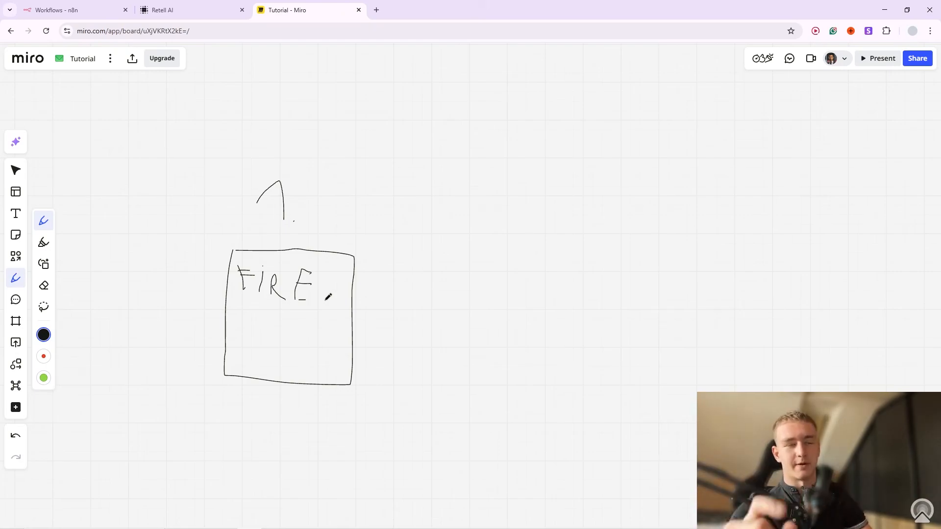
mouse_move(254, 324)
mouse_down()
mouse_move(253, 350)
mouse_move(269, 332)
mouse_move(303, 336)
mouse_move(318, 360)
mouse_move(327, 345)
mouse_move(338, 365)
mouse_up()
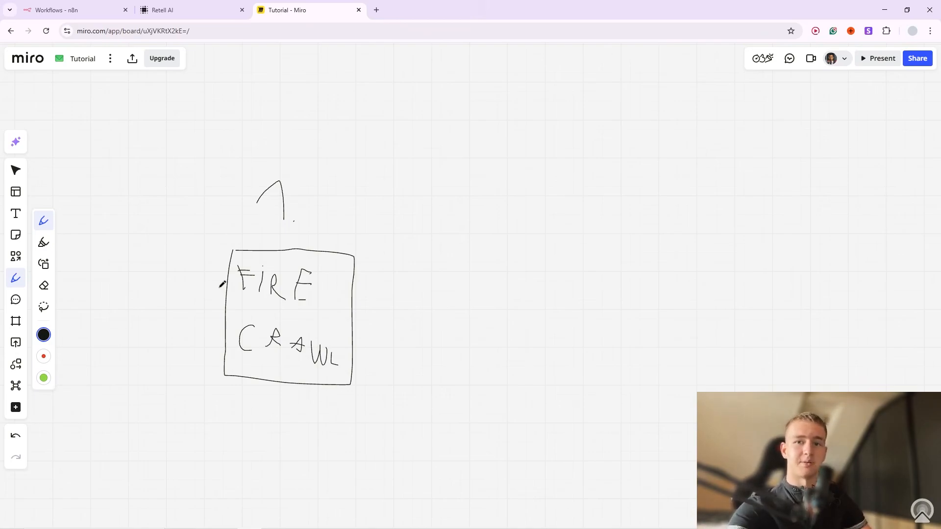
mouse_move(371, 315)
mouse_down()
mouse_move(409, 309)
mouse_move(388, 319)
mouse_up()
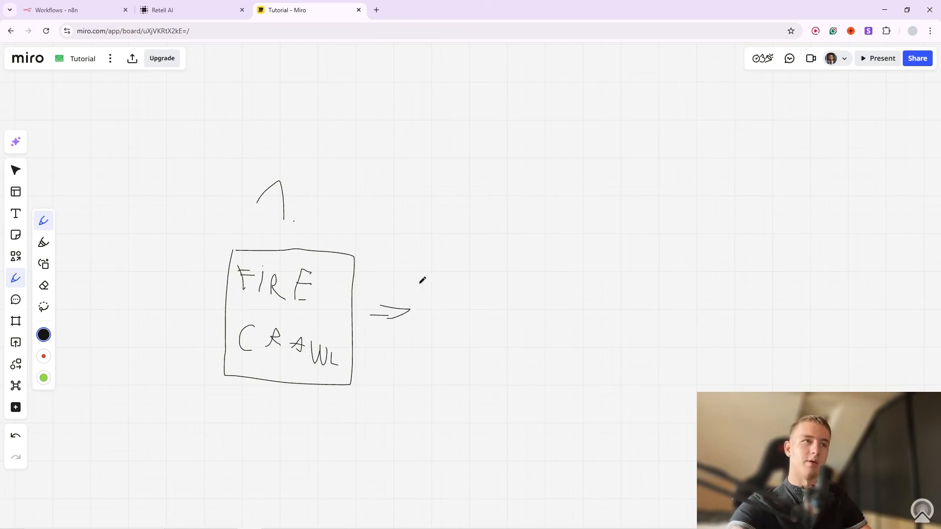
Draw a second box labelled 'CALL' with '2.' above it.
mouse_move(428, 255)
mouse_down()
mouse_move(433, 383)
mouse_move(582, 387)
mouse_move(462, 240)
mouse_move(416, 249)
mouse_up()
mouse_move(480, 267)
mouse_down()
mouse_move(475, 282)
mouse_move(503, 290)
mouse_up()
drag(490, 279, 547, 291)
mouse_move(473, 177)
mouse_down()
mouse_move(472, 193)
mouse_move(498, 192)
mouse_up()
click(508, 194)
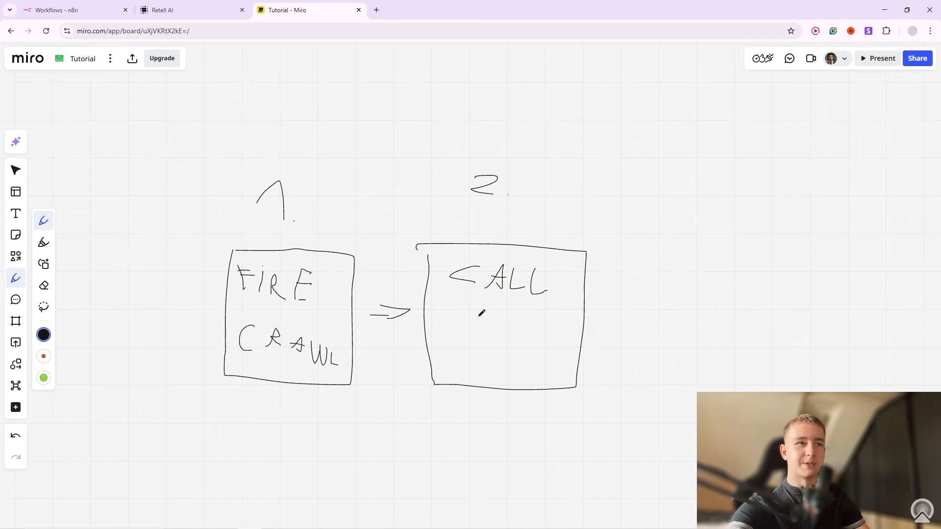
Draw an arrow to a third box labelled 'STORE INFO' with '3.' above it.
mouse_move(600, 316)
mouse_down()
mouse_move(621, 310)
mouse_move(618, 327)
mouse_up()
mouse_move(675, 255)
mouse_down()
mouse_move(675, 405)
mouse_move(842, 312)
mouse_move(675, 259)
mouse_move(700, 290)
mouse_move(691, 293)
mouse_up()
mouse_move(720, 277)
mouse_down()
mouse_move(716, 302)
mouse_move(729, 276)
mouse_up()
mouse_move(733, 278)
mouse_down()
mouse_move(727, 289)
mouse_move(734, 277)
mouse_move(766, 307)
mouse_up()
mouse_move(783, 289)
mouse_down()
mouse_move(774, 299)
mouse_move(787, 311)
mouse_up()
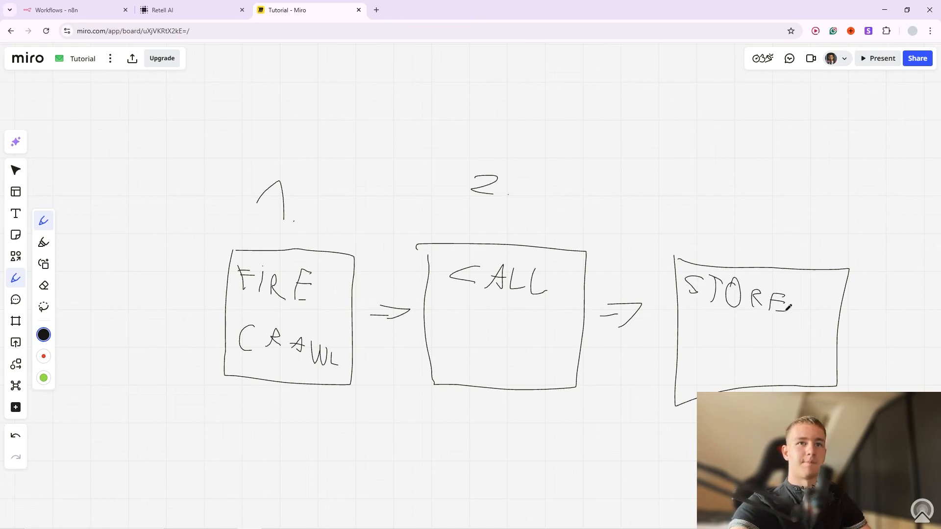
mouse_move(702, 336)
mouse_down()
mouse_move(704, 360)
mouse_move(732, 362)
mouse_move(737, 337)
mouse_up()
click(702, 326)
drag(746, 361, 756, 345)
drag(748, 351, 767, 344)
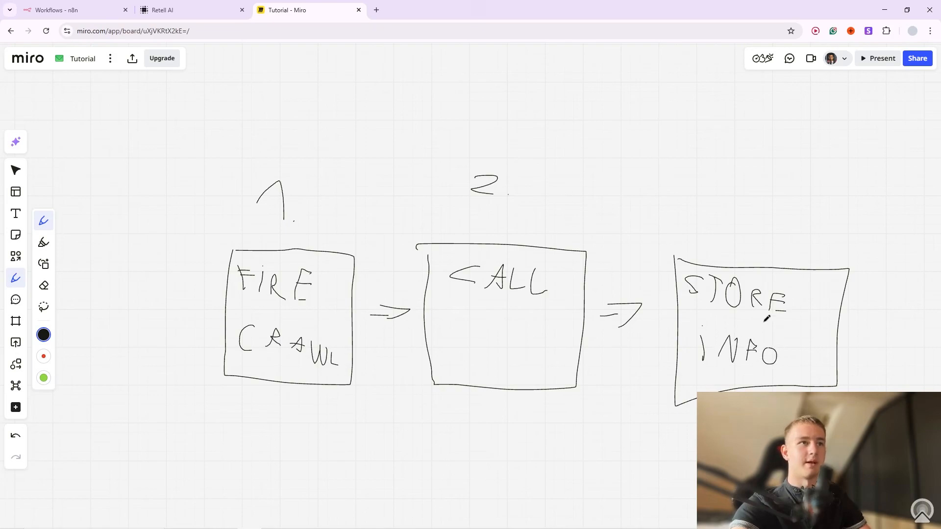
mouse_move(729, 185)
mouse_down()
mouse_move(751, 181)
mouse_move(726, 226)
mouse_up()
click(765, 226)
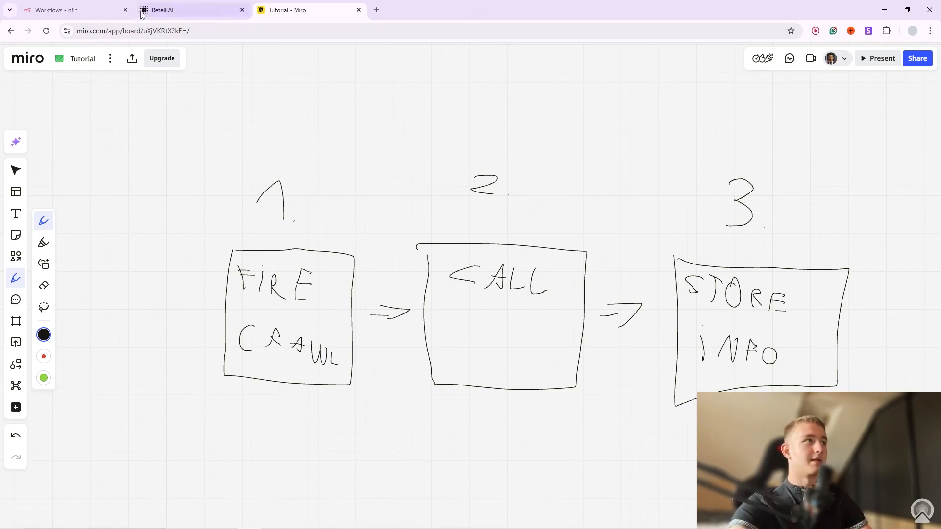
Open the Scraping Realtors workflow from the OutBound Caller folder in n8n.
click(97, 5)
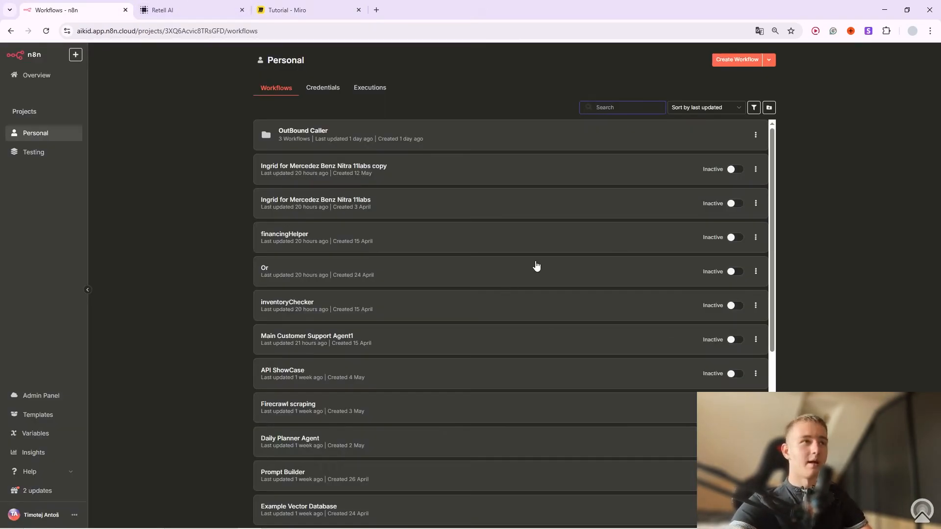
click(362, 140)
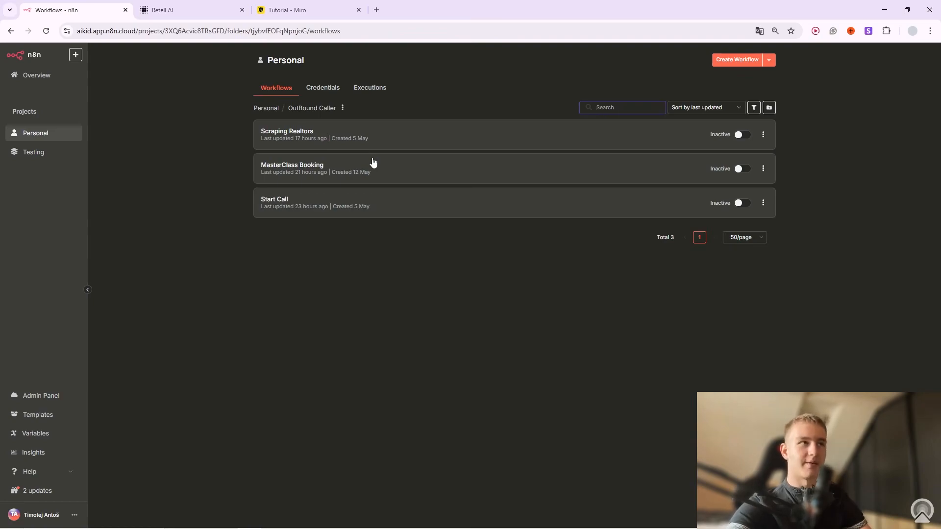
click(294, 139)
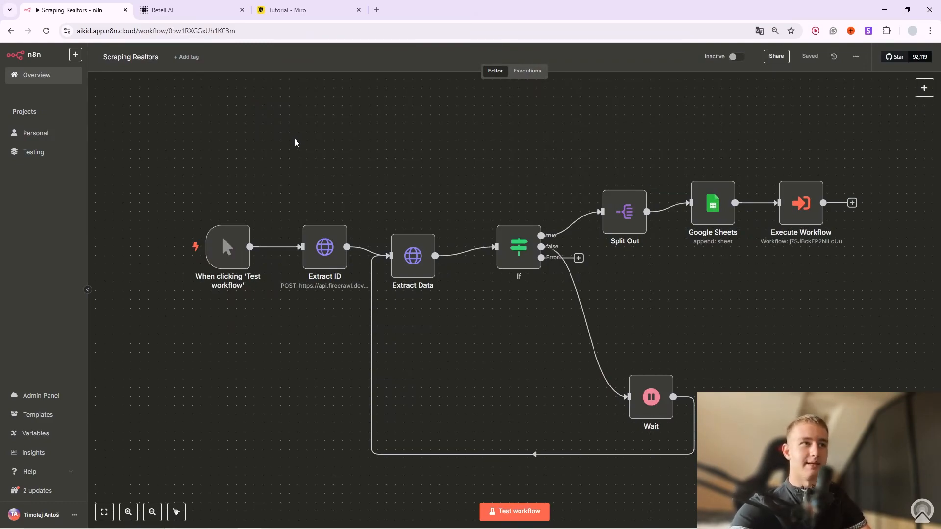
Select and deselect all the workflow nodes, then bring up the Extract ID node's options.
drag(209, 172, 845, 487)
click(845, 487)
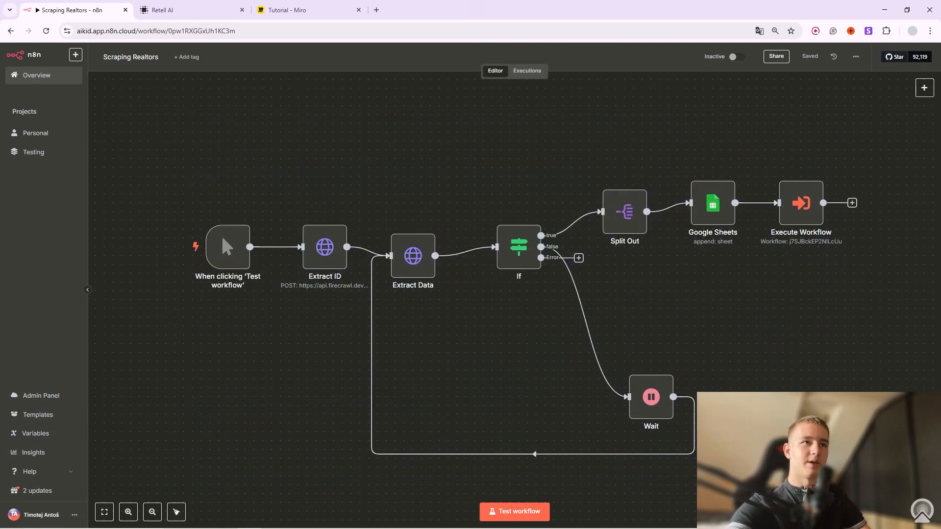
mouse_move(247, 258)
mouse_move(204, 277)
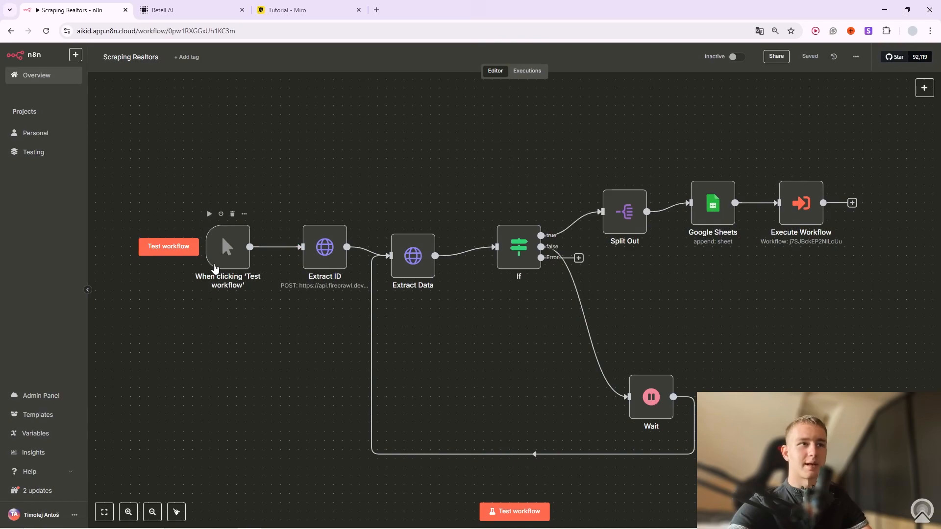
mouse_move(324, 245)
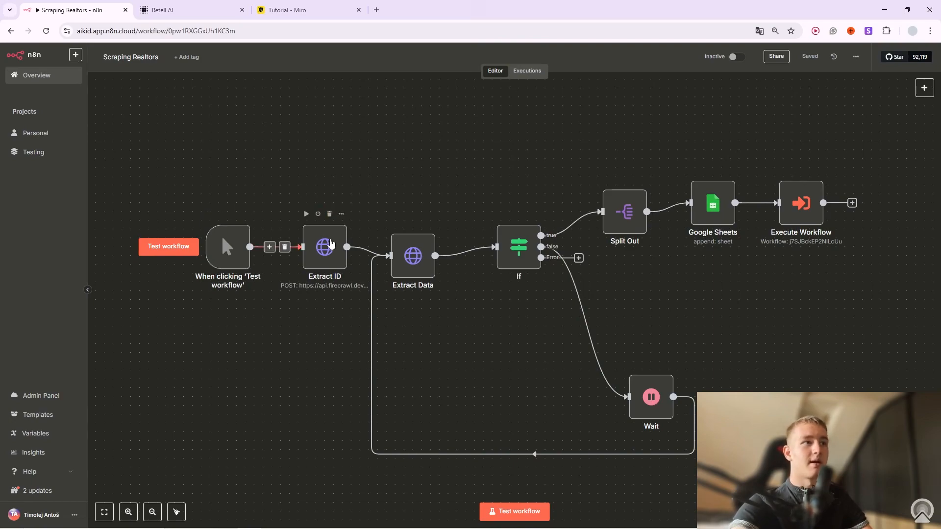
click(342, 215)
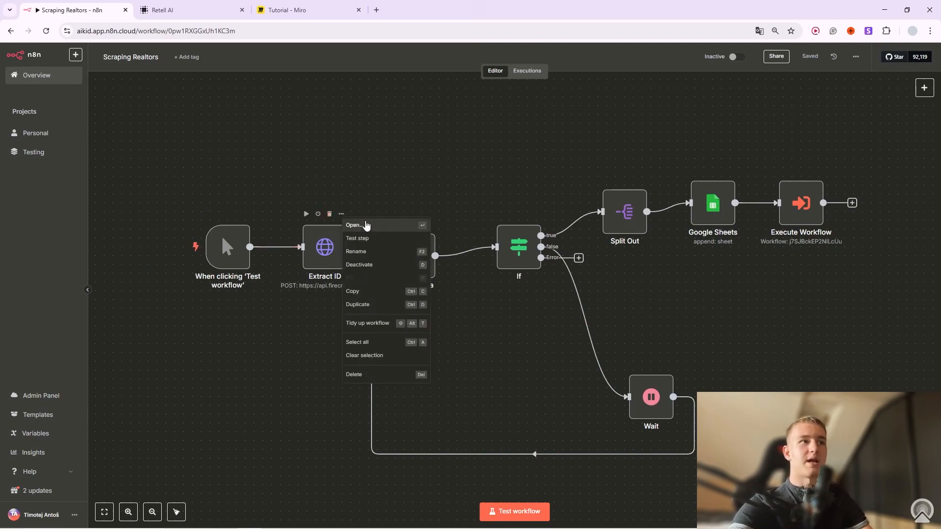
Inspect the Extract ID node's parameters and its JSON request body in the expanded editor.
click(363, 223)
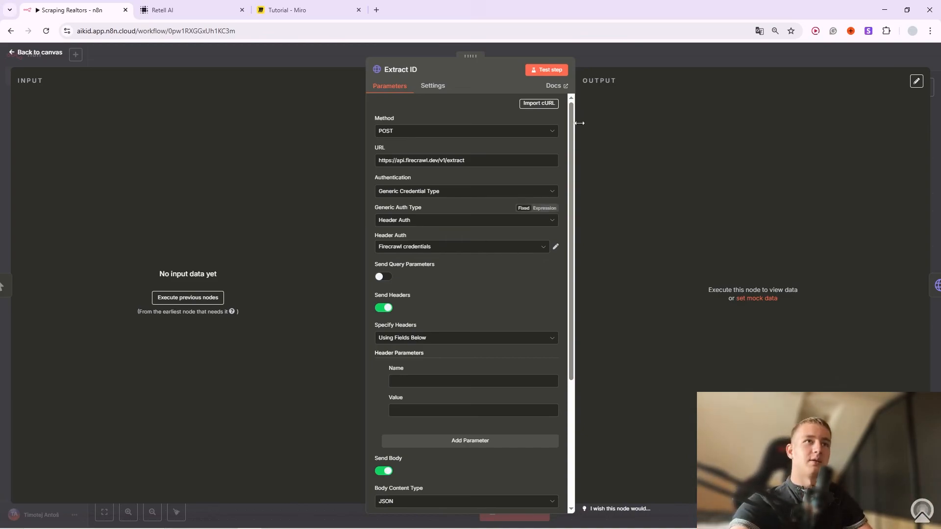
click(604, 66)
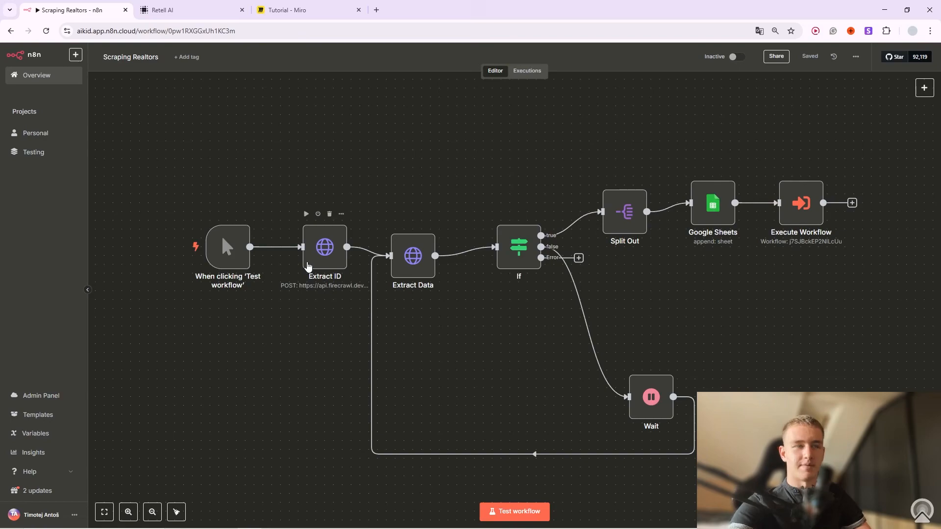
click(342, 214)
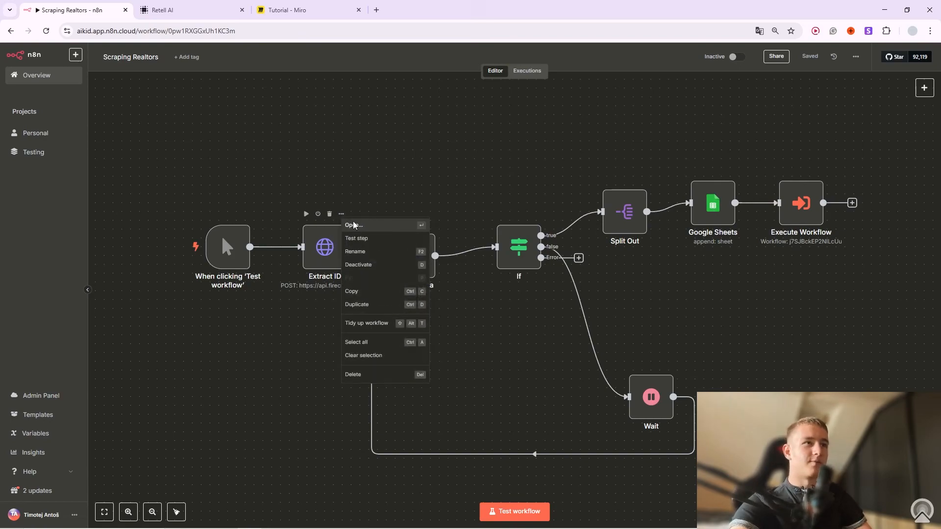
click(354, 225)
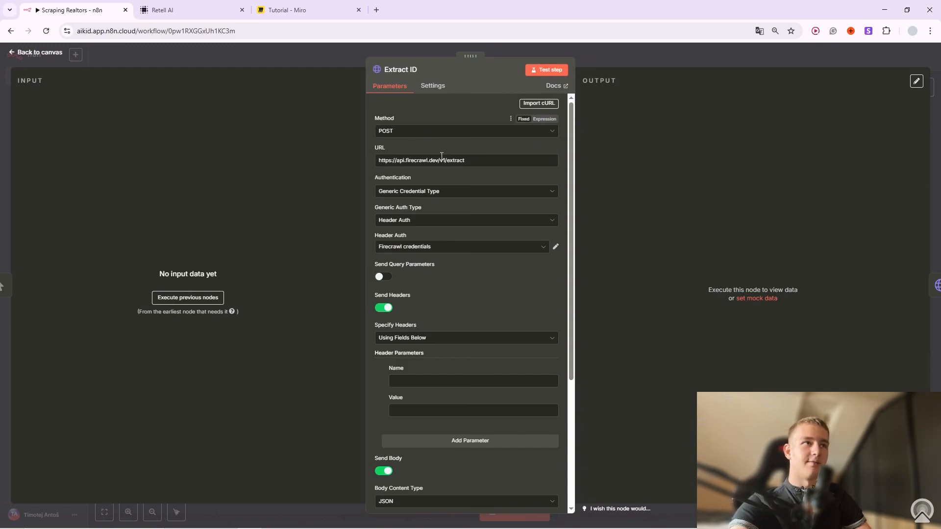
scroll(437, 149, down, 4)
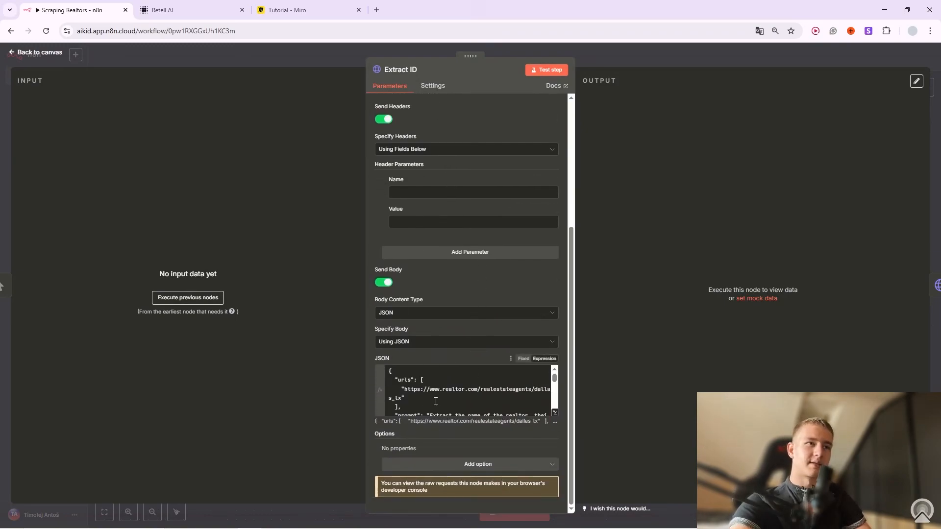
click(554, 412)
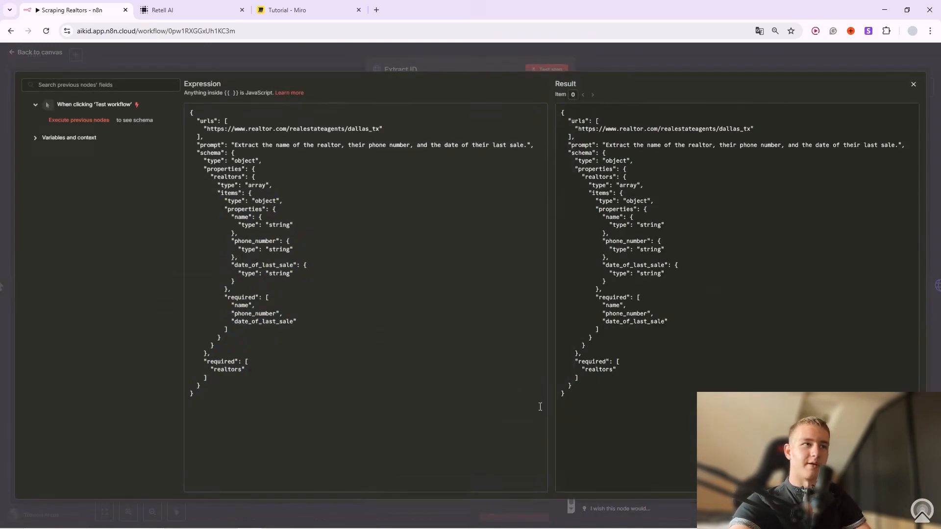
drag(210, 387, 208, 147)
click(282, 156)
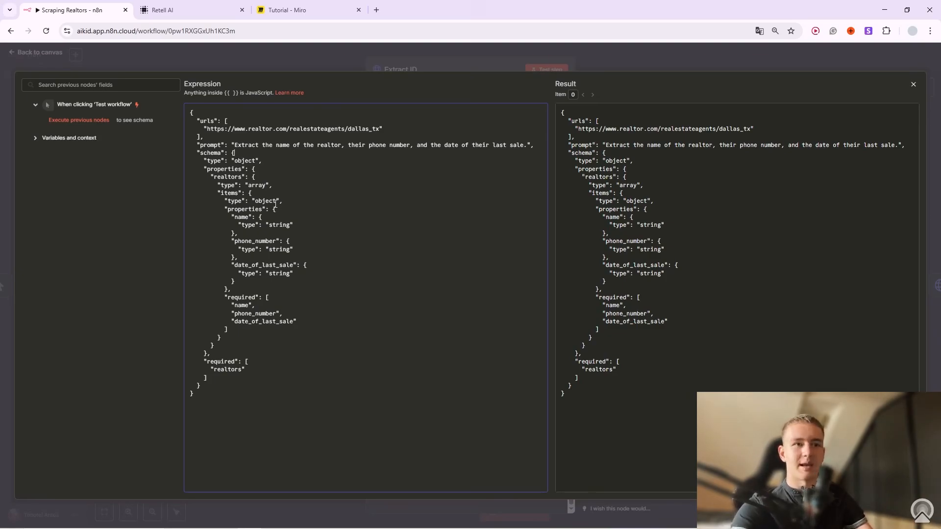
click(393, 64)
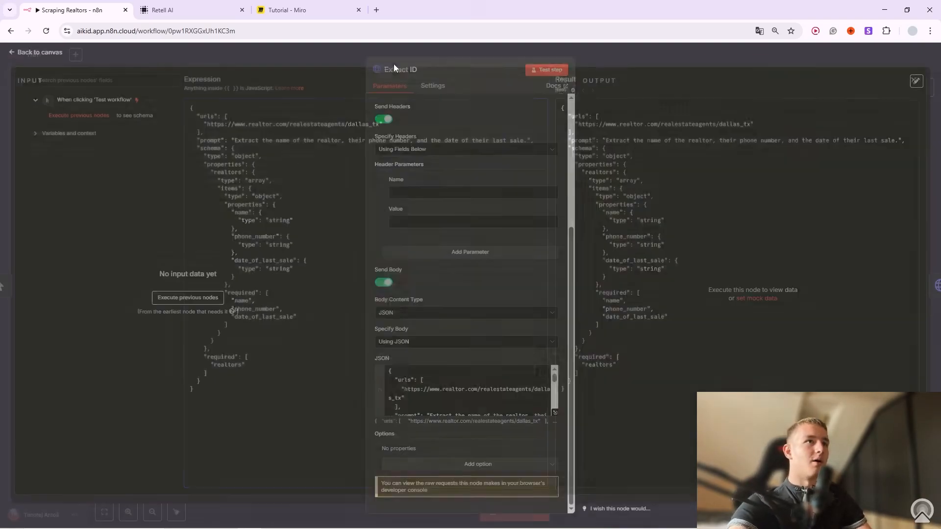
scroll(412, 183, up, 3)
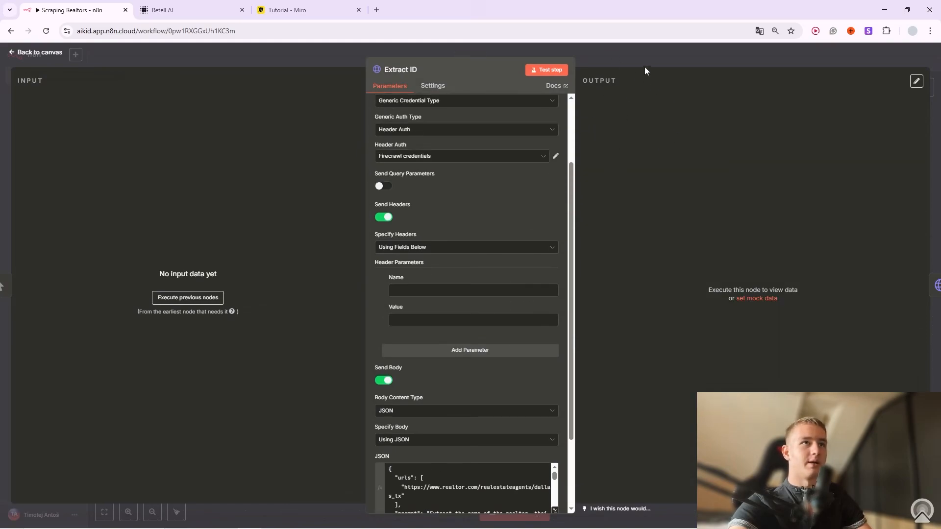
click(633, 60)
Add an HTTP Request node found by searching 'http', then open a blank browser tab.
right_click(380, 181)
click(427, 183)
text(http)
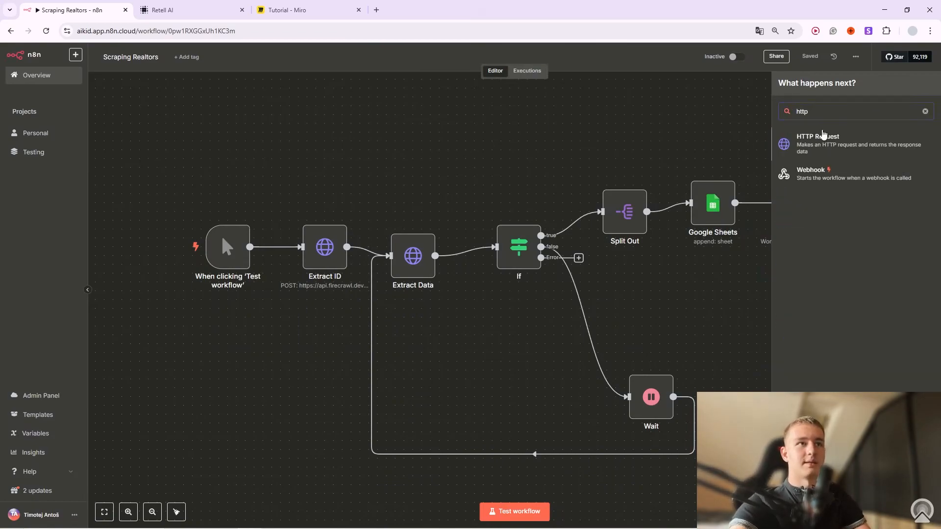
click(801, 141)
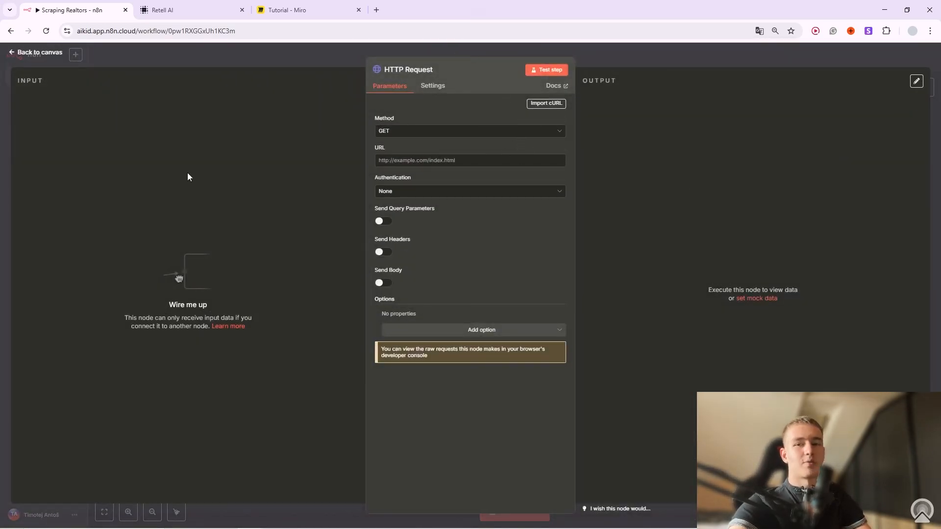
click(377, 10)
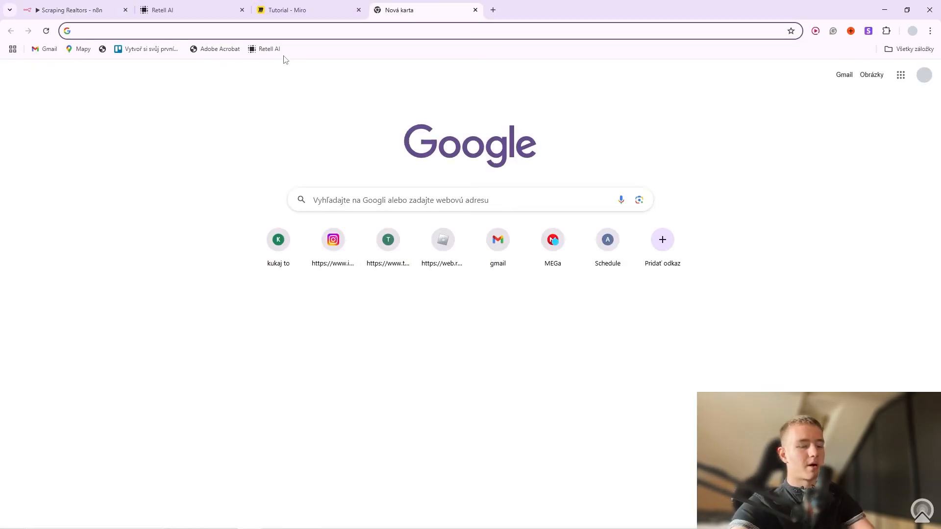
Go to the Firecrawl dashboard and open the Extract playground.
text(firecrawl.dev/app/usage)
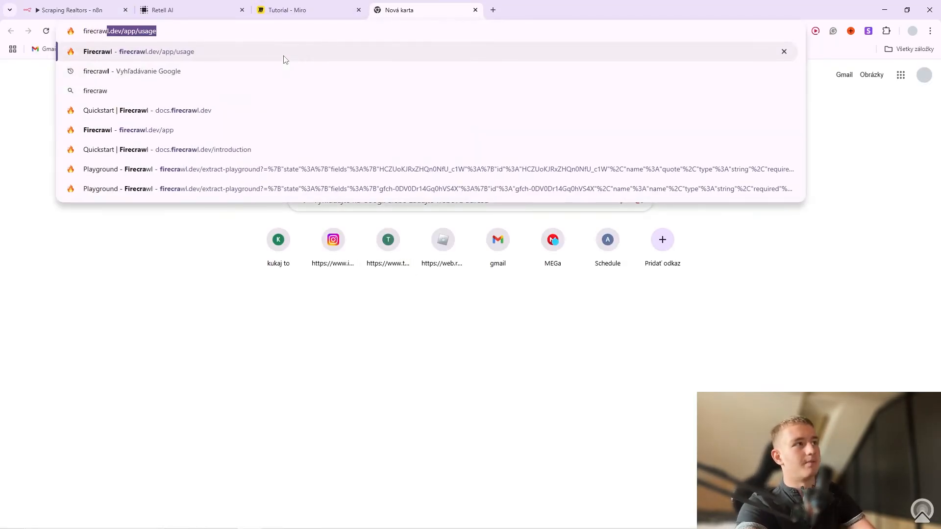
key(Return)
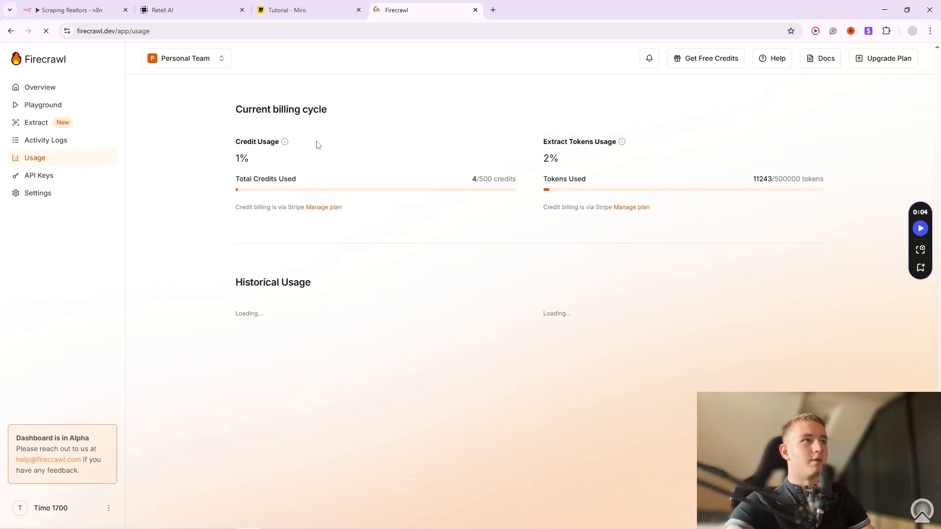
click(39, 127)
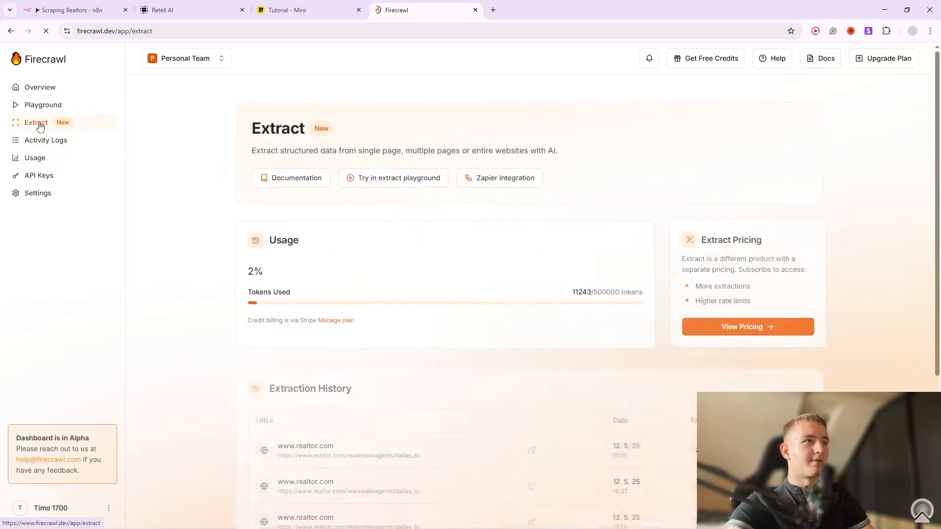
click(396, 179)
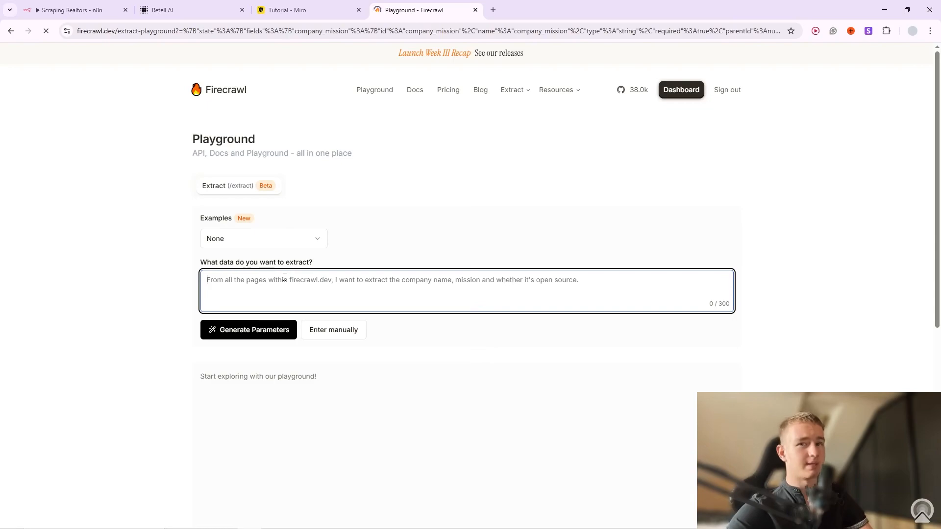
Enter a prompt to extract realtors' full name, phone number and date of last sale from this website.
text(Extract Realtors Name)
key(BackSpace)
key(BackSpace)
key(BackSpace)
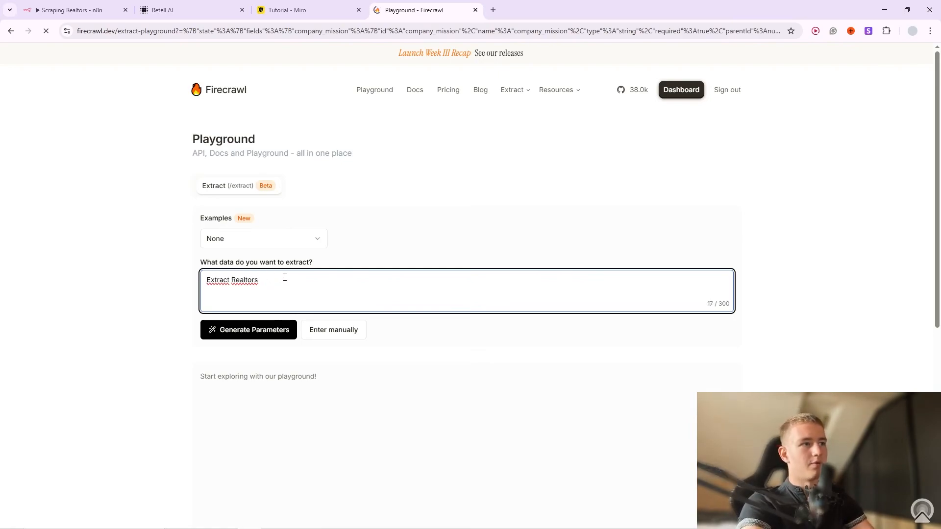
text(ull Name, )
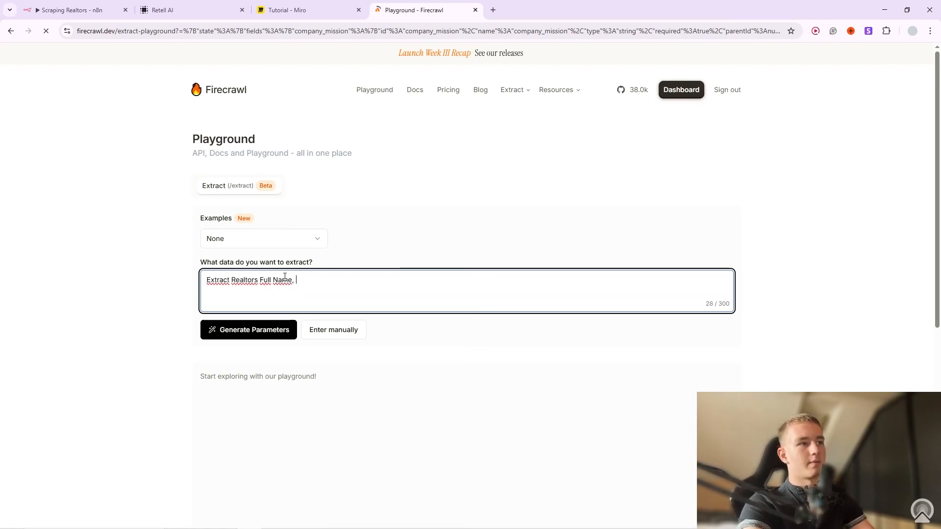
text(Phone Number, and date of last)
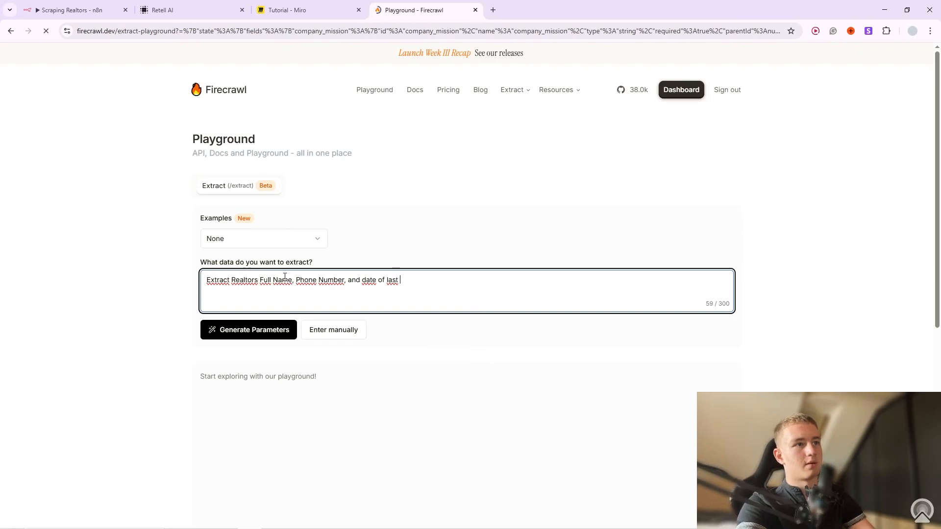
key(BackSpace)
key(BackSpace)
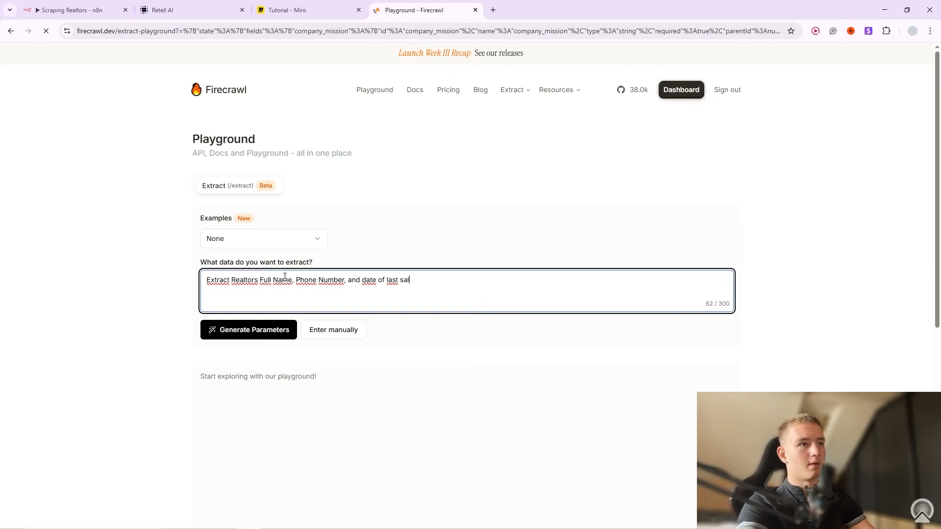
text(e-)
key(BackSpace)
text(. From this website)
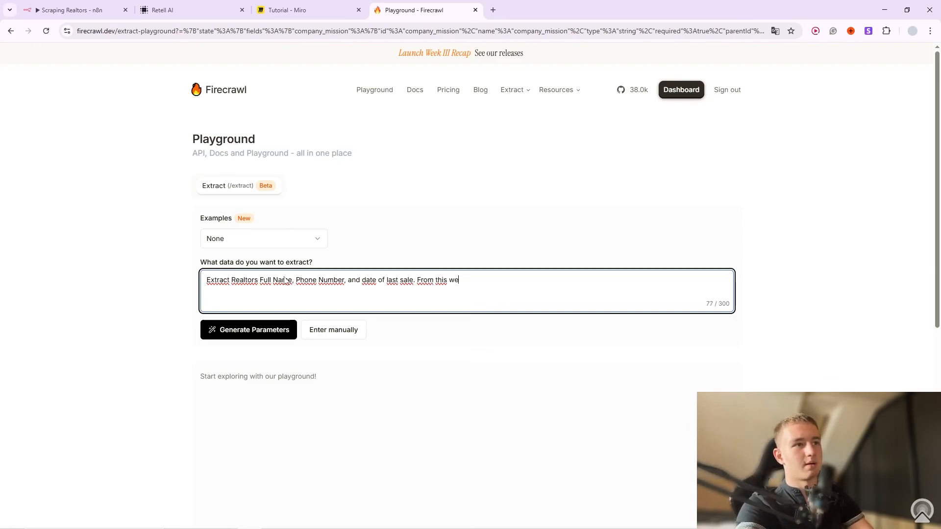
click(493, 10)
Go to realtor.com and search for realtors in Dallas, TX.
text(rea)
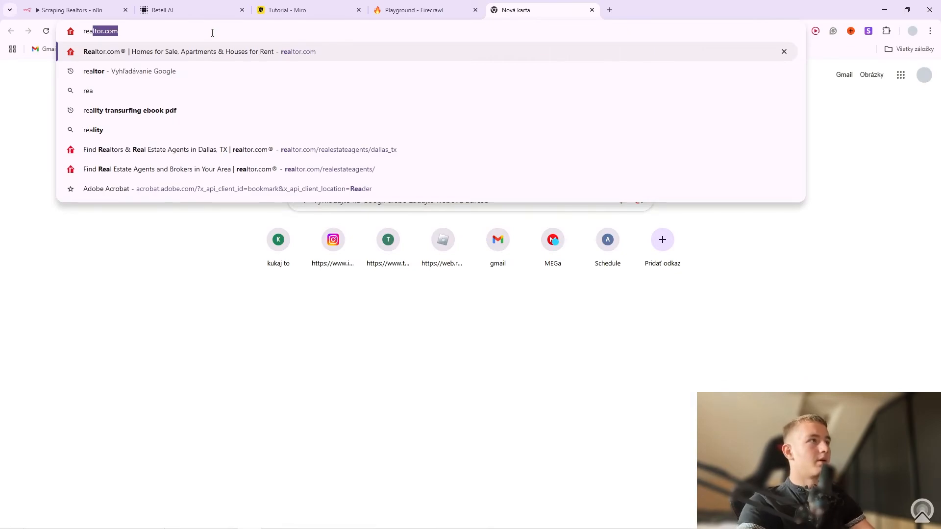
key(Return)
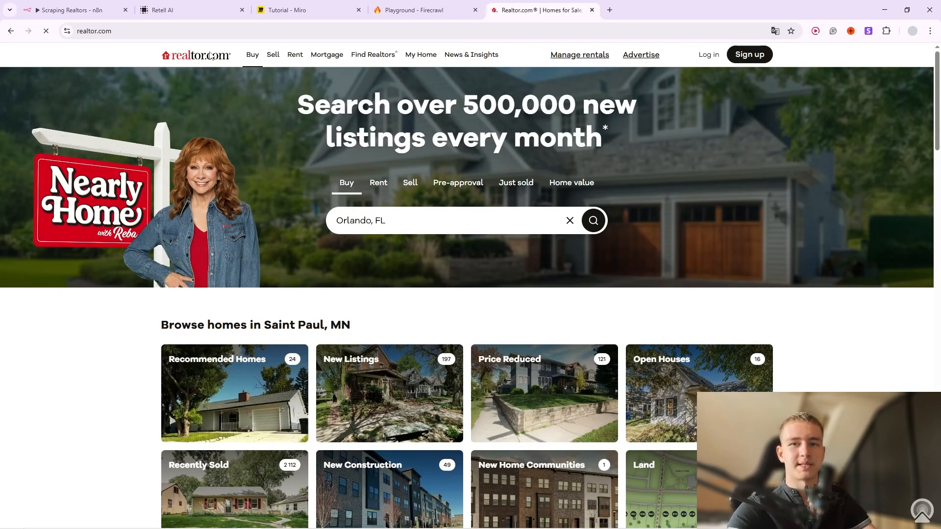
mouse_move(254, 58)
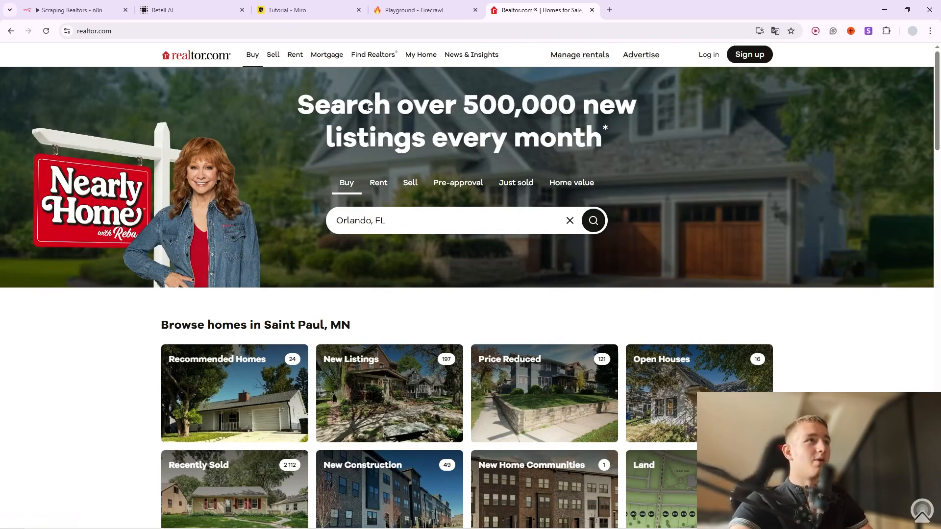
click(376, 59)
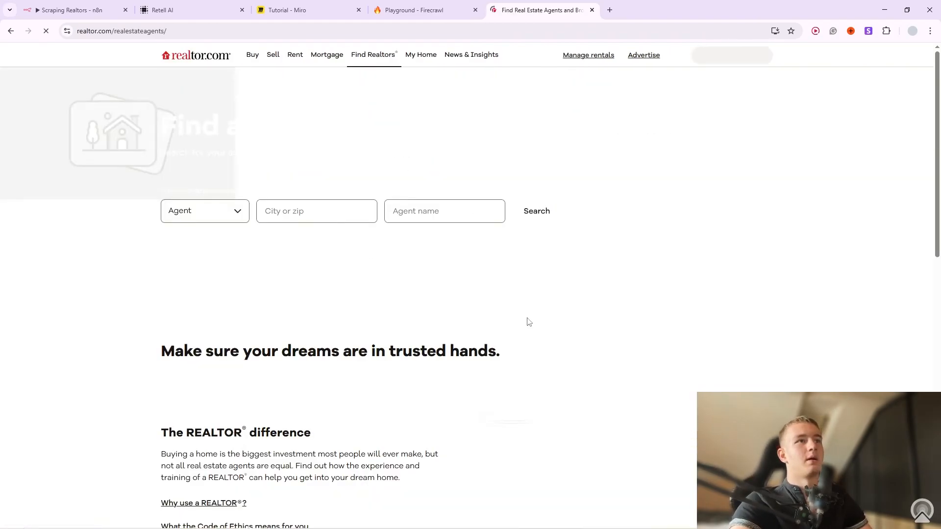
click(289, 216)
click(326, 255)
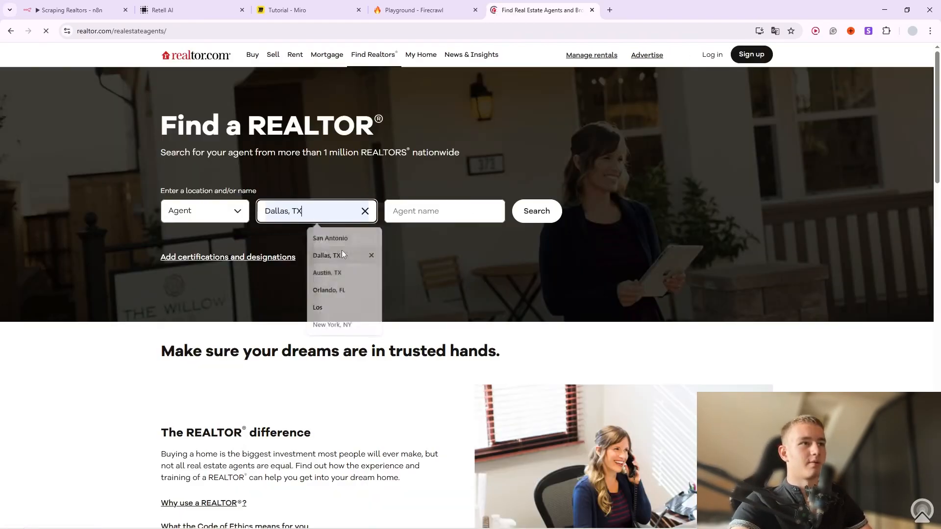
click(536, 212)
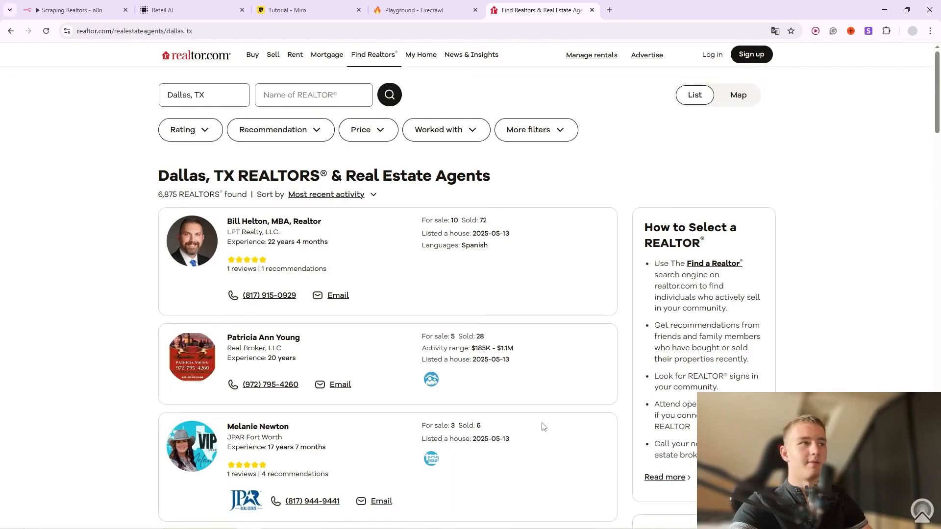
Review the Dallas agent results and copy the results page URL.
scroll(49, 404, down, 4)
scroll(126, 378, down, 20)
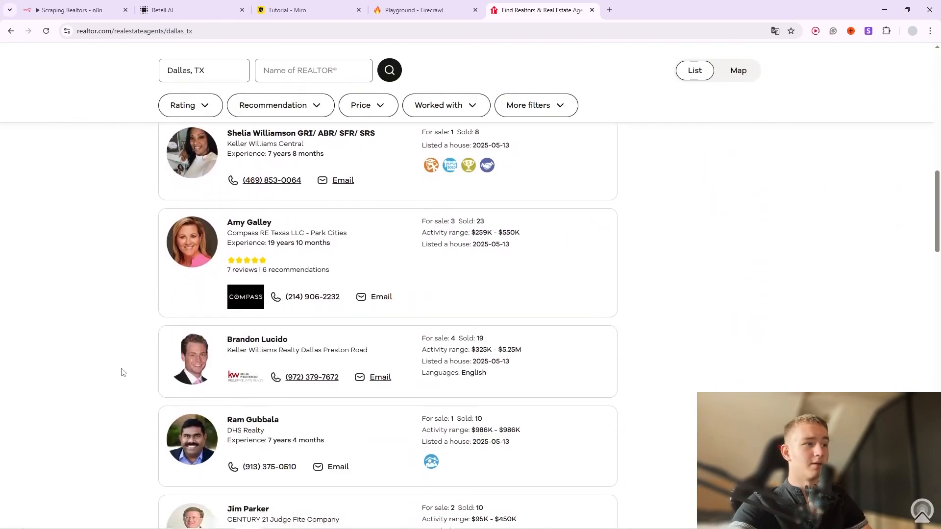
scroll(126, 369, down, 10)
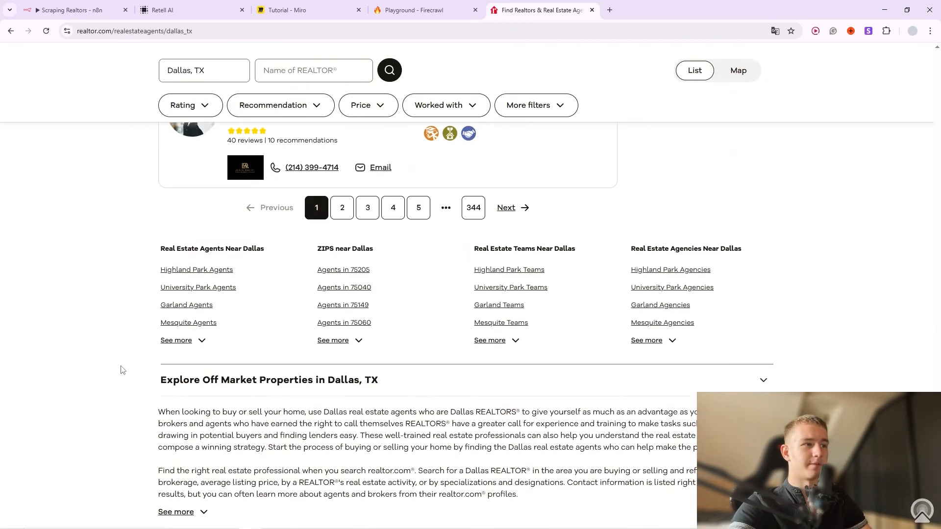
scroll(124, 370, up, 9)
scroll(158, 354, up, 15)
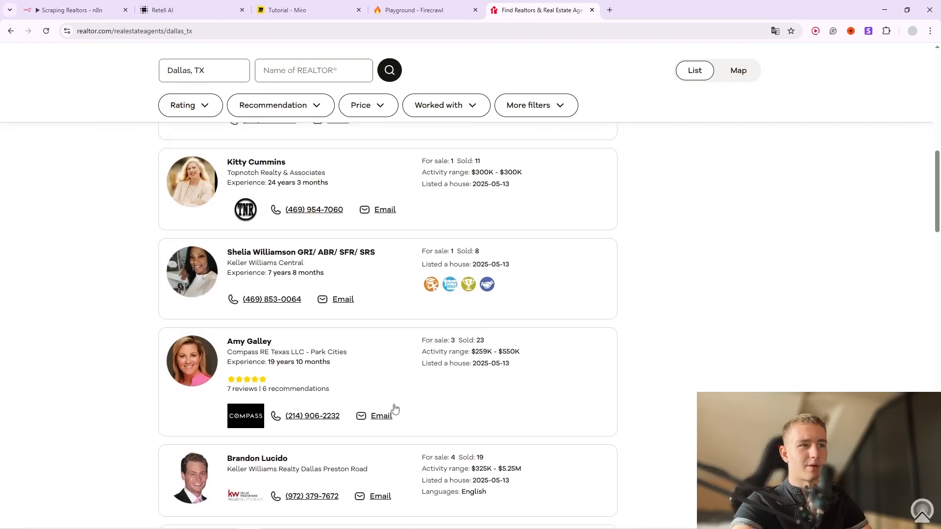
drag(442, 365, 513, 368)
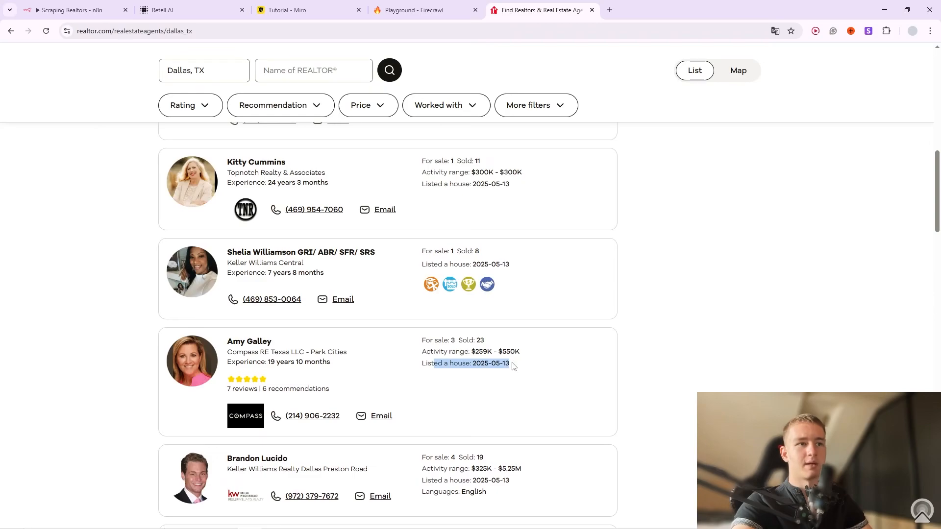
scroll(630, 355, up, 10)
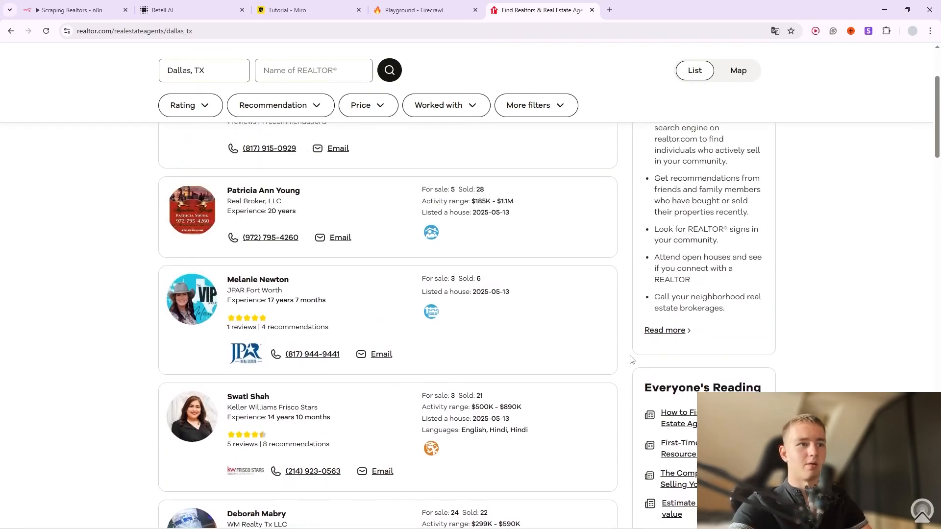
scroll(630, 357, up, 3)
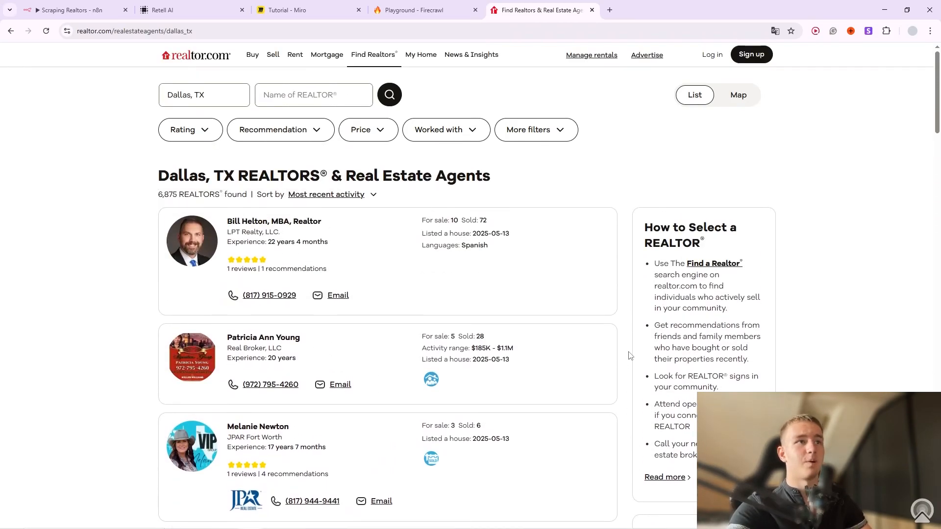
click(207, 31)
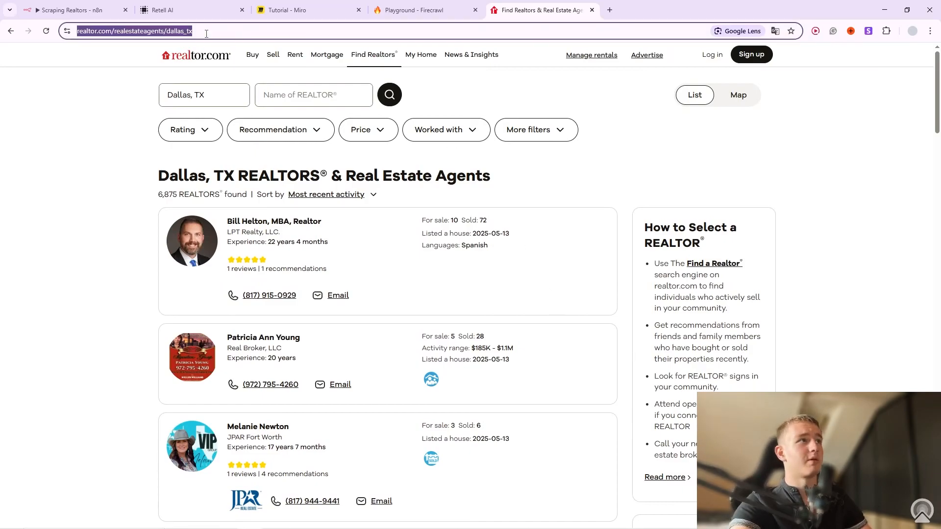
key(ctrl+c)
Paste the Dallas realtors URL into the Firecrawl prompt after 'website:'.
click(427, 9)
key(ctrl+v)
click(474, 281)
text(:)
drag(644, 281, 499, 282)
click(500, 281)
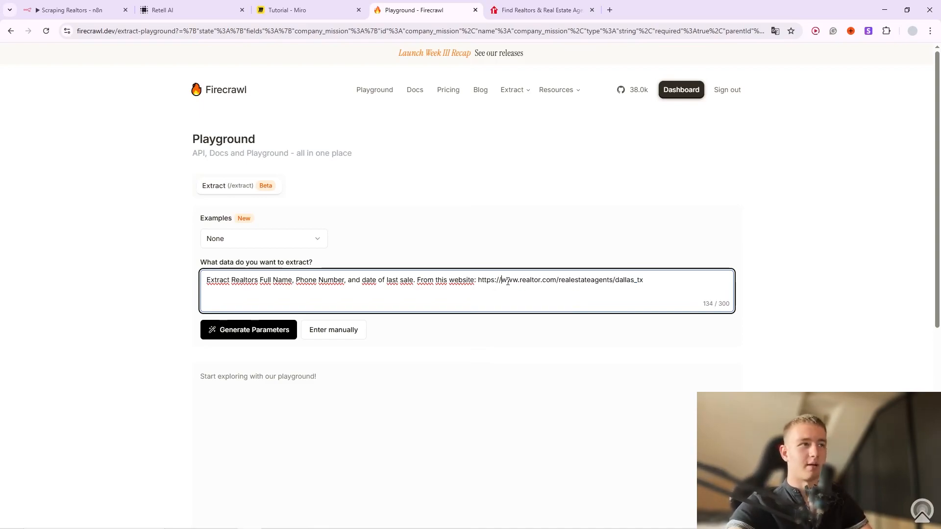
Generate the extraction parameters and remove the /* wildcard from the target URL.
click(226, 329)
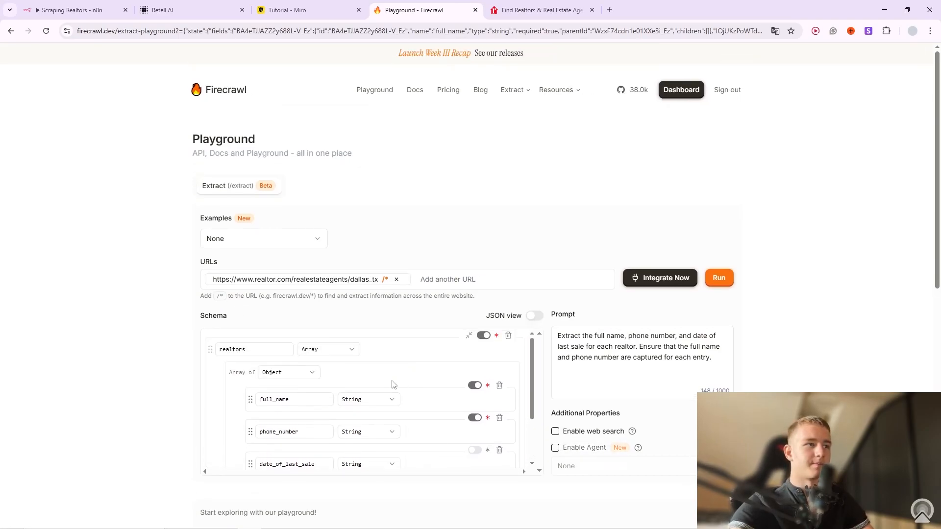
drag(206, 317, 217, 317)
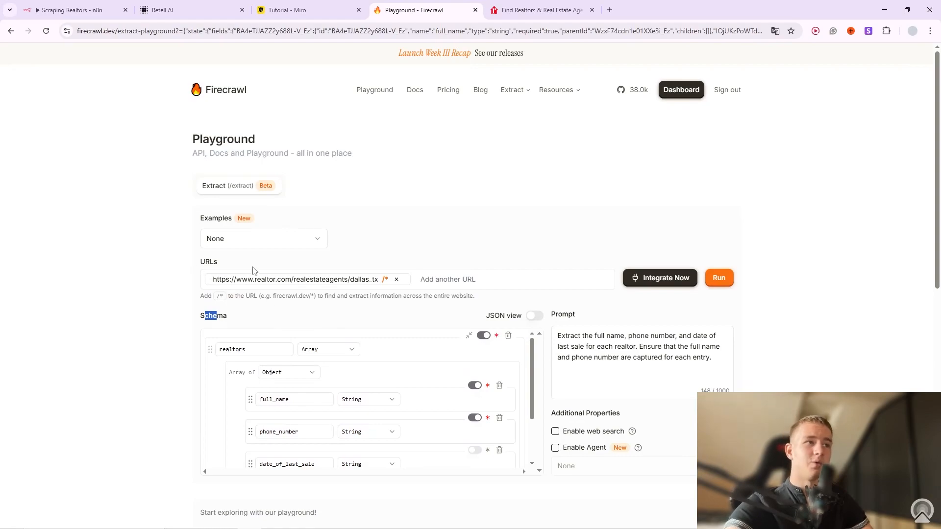
click(385, 282)
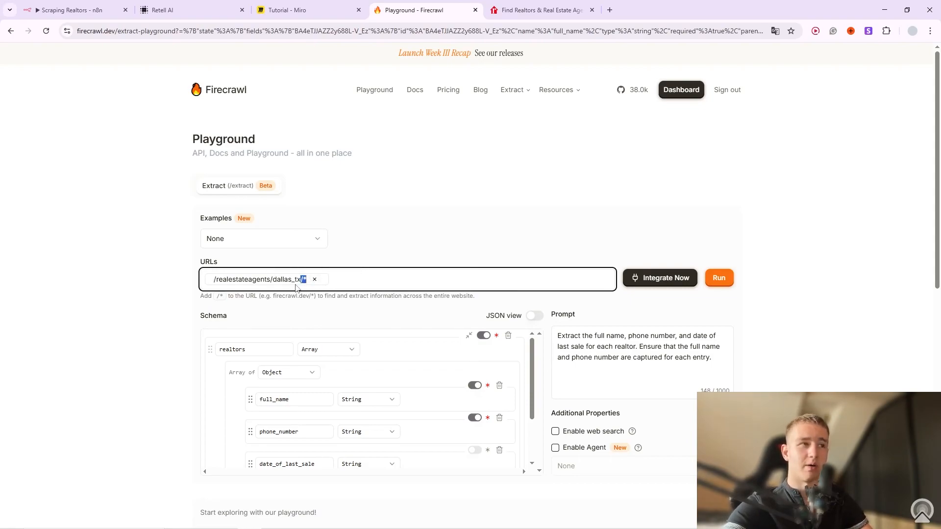
key(BackSpace)
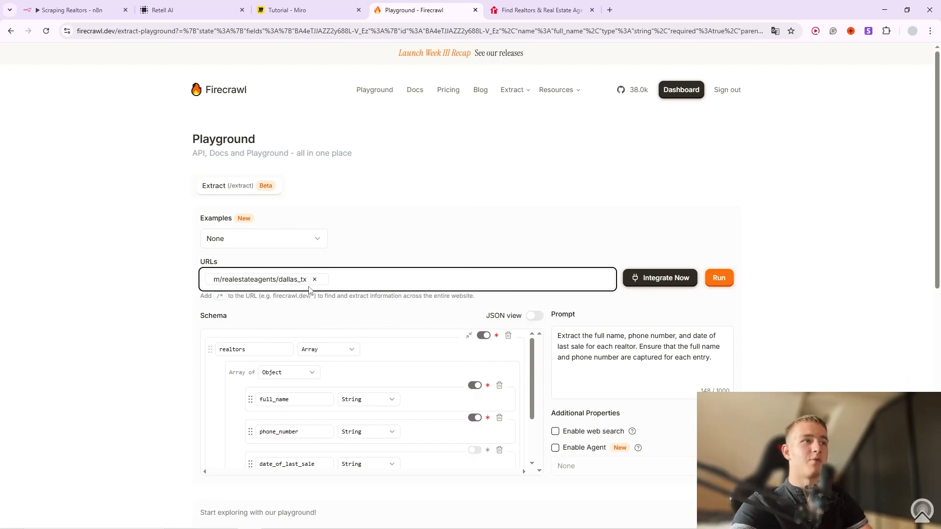
click(539, 10)
scroll(938, 159, down, 5)
drag(937, 138, 938, 432)
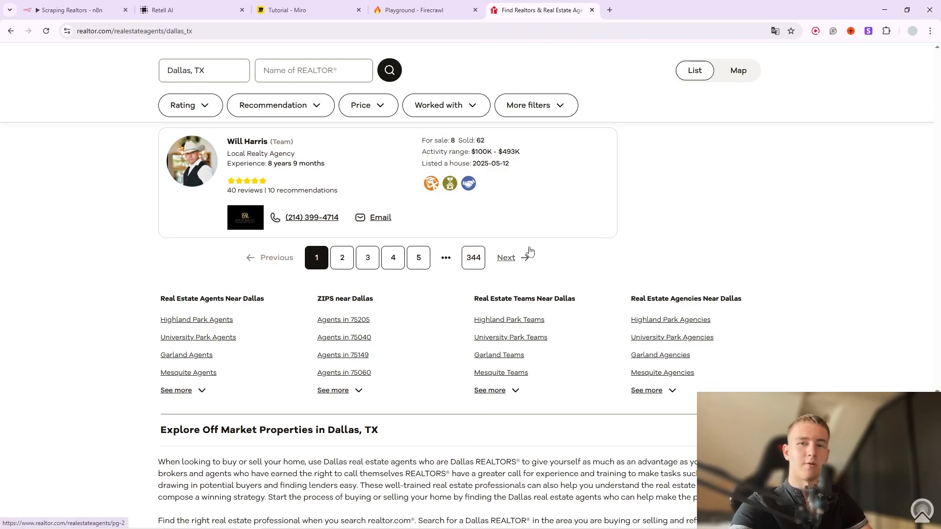
click(428, 10)
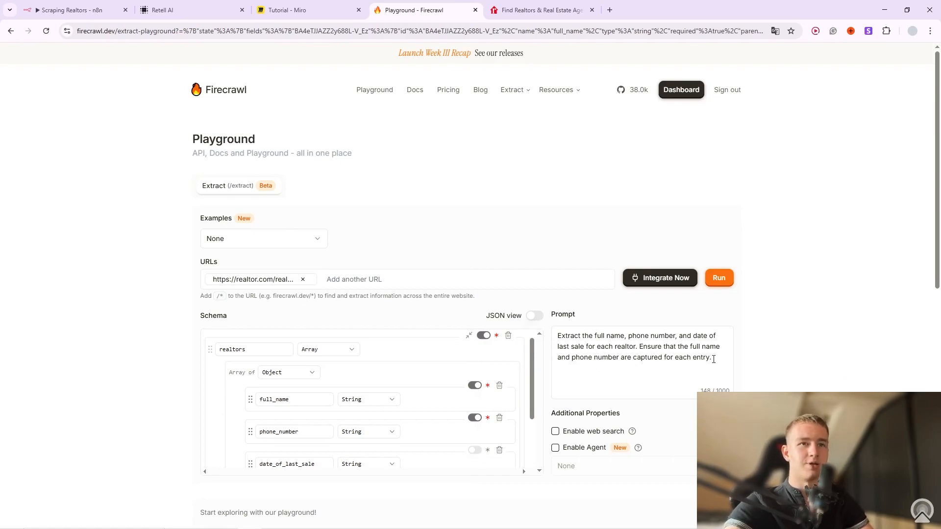
Delete the second sentence from the extraction prompt.
drag(713, 358, 641, 346)
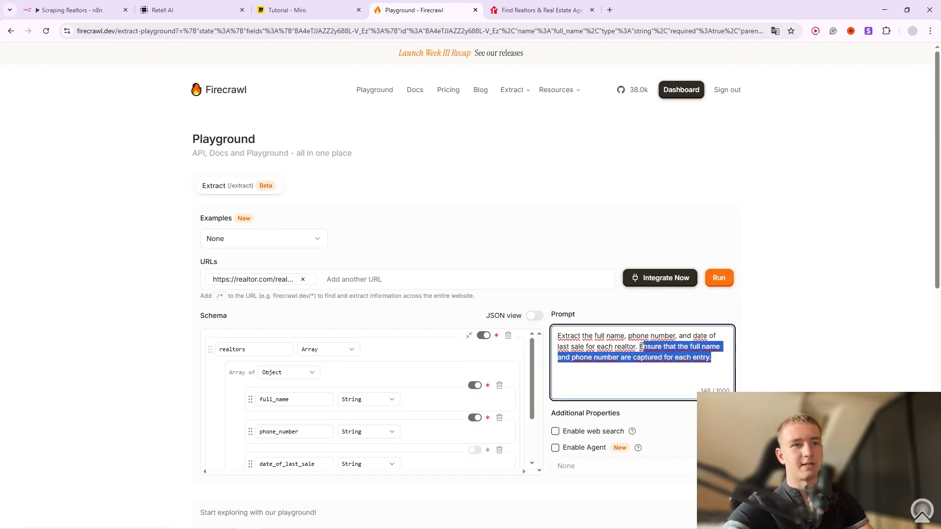
key(BackSpace)
key(BackSpace)
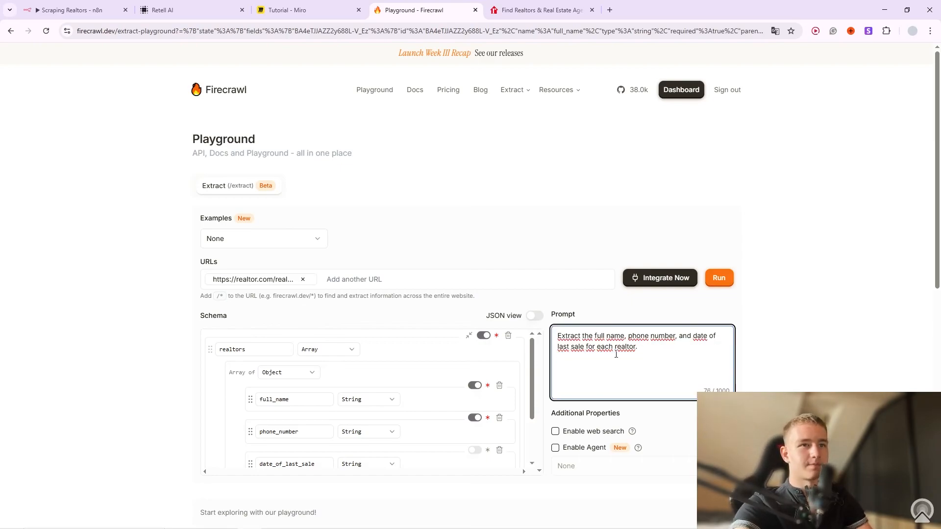
drag(644, 352, 600, 336)
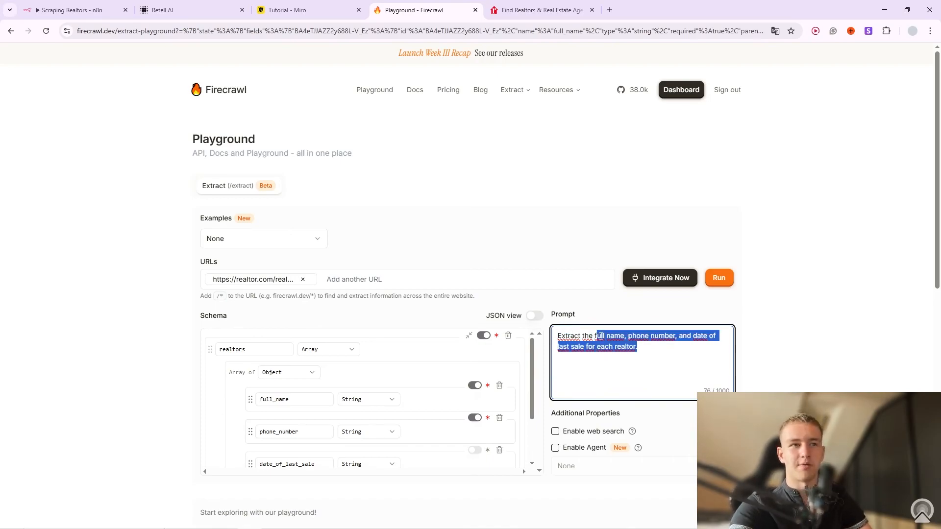
click(634, 350)
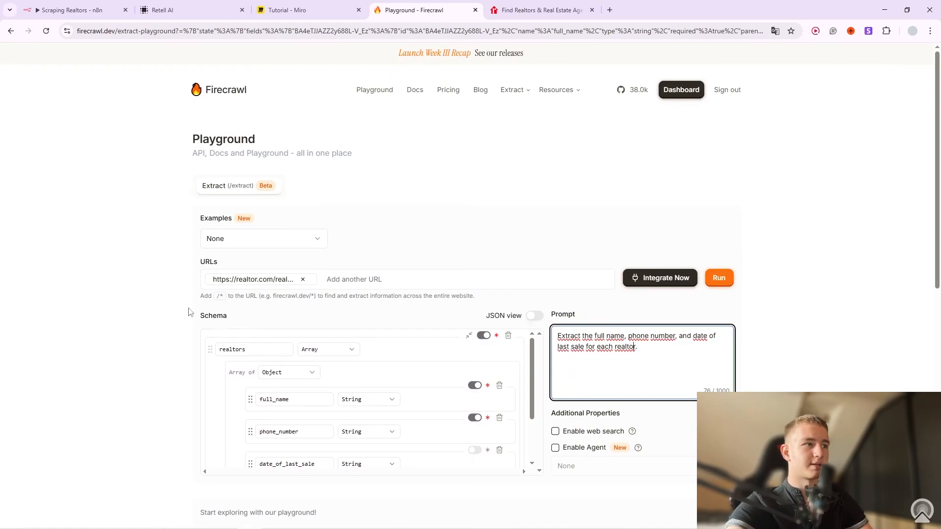
Show the schema as JSON and review its full_name, phone_number and date_of_last_sale fields.
click(543, 318)
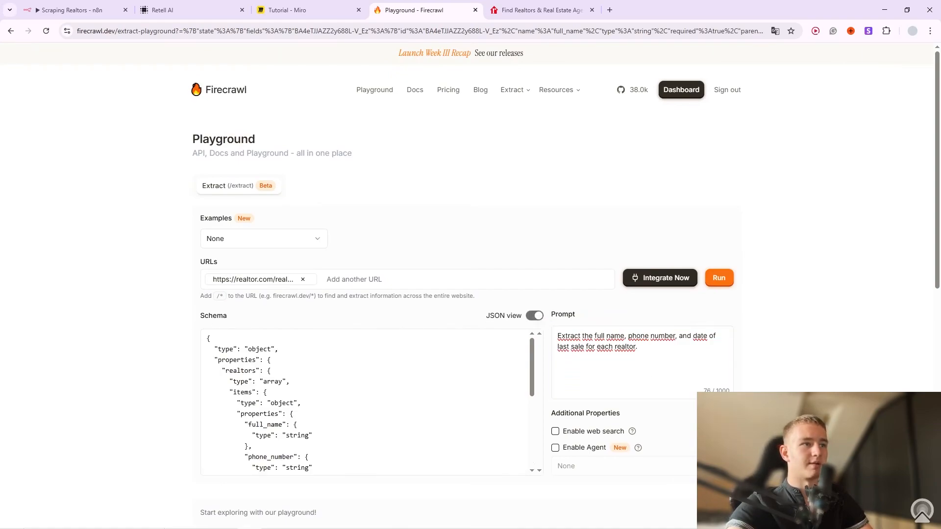
scroll(374, 376, down, 10)
scroll(343, 392, up, 10)
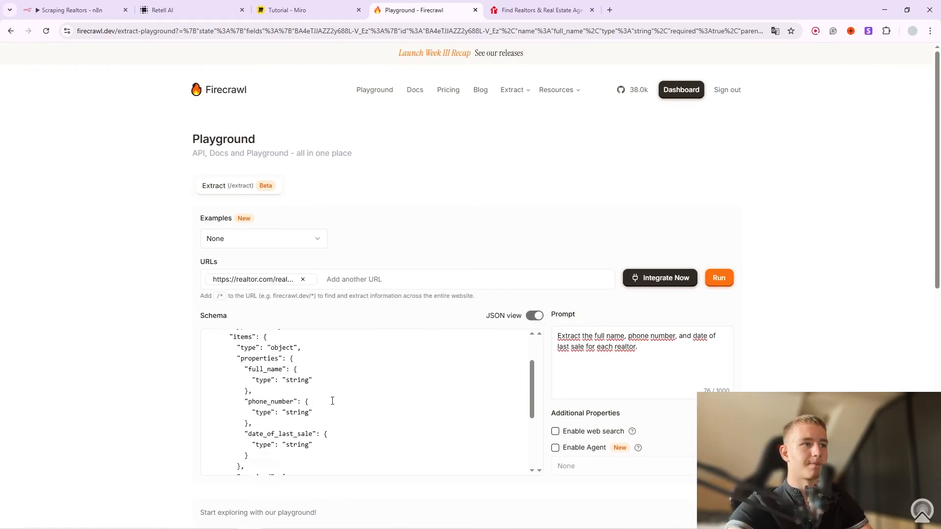
scroll(332, 401, down, 5)
scroll(333, 400, up, 3)
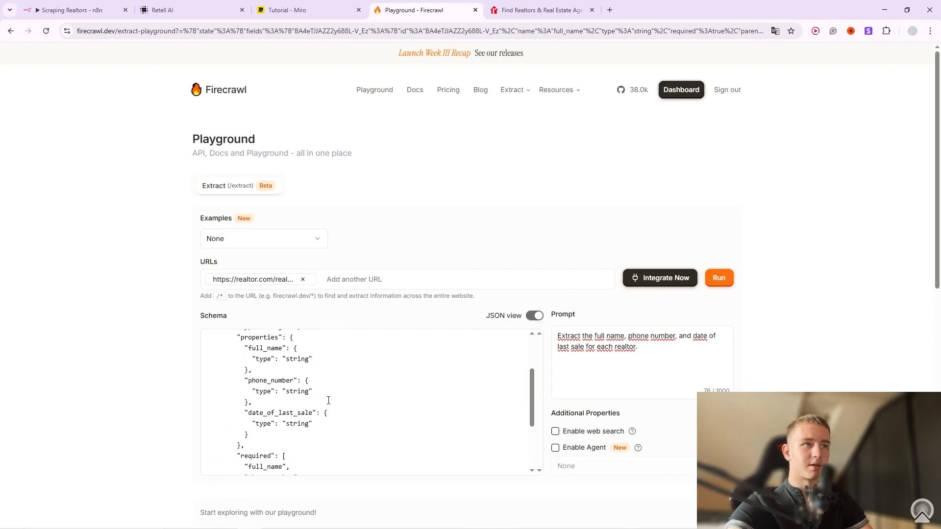
Open the Firecrawl docs and browse the API Reference Extract endpoint.
click(412, 93)
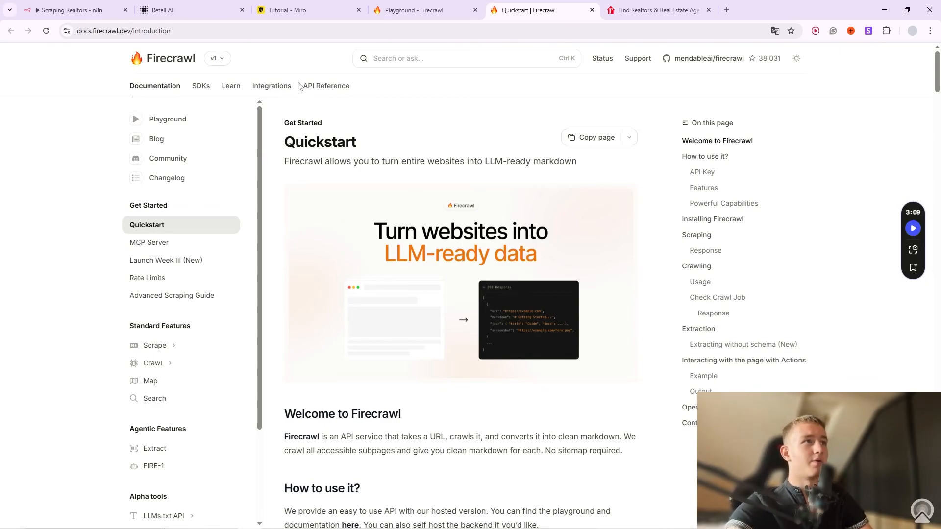
click(325, 86)
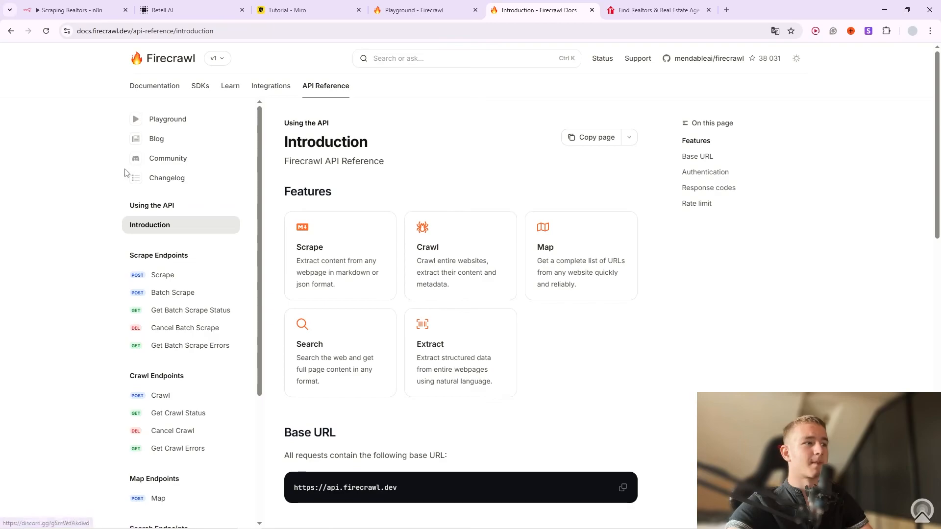
scroll(210, 318, down, 4)
scroll(205, 342, down, 1)
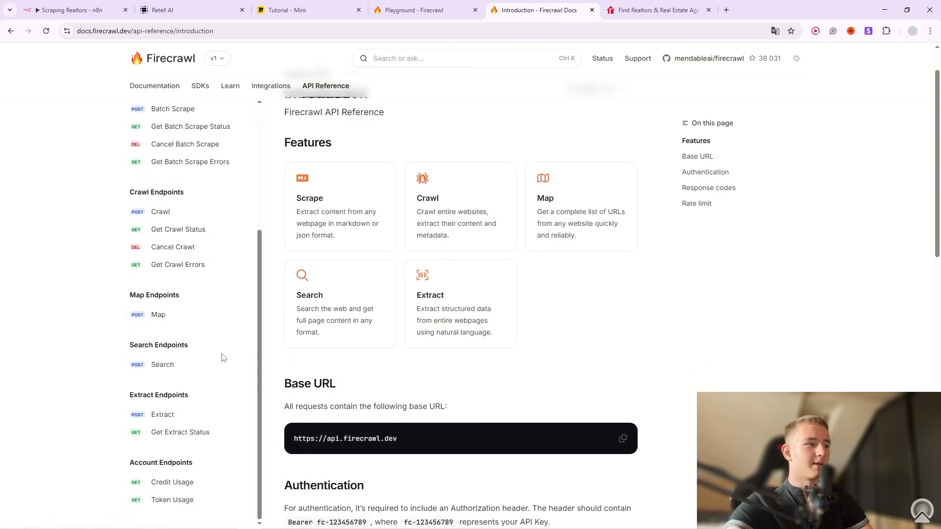
click(164, 414)
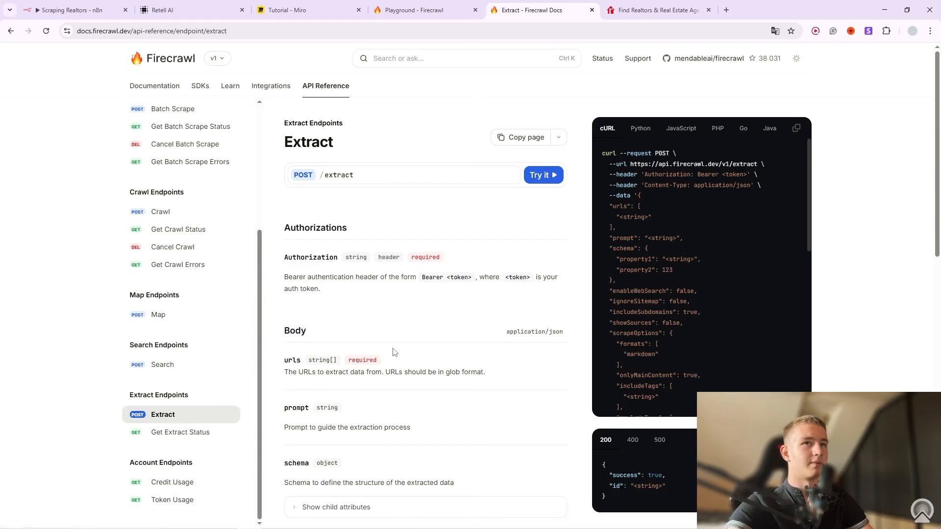
scroll(440, 294, down, 1)
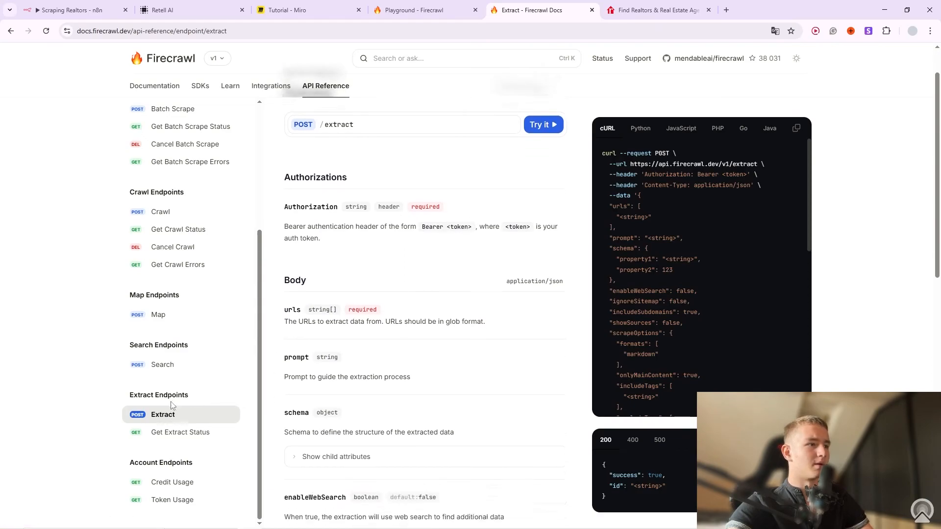
scroll(371, 338, up, 1)
Open the Extract documentation guide and locate its Example Usage section.
click(178, 91)
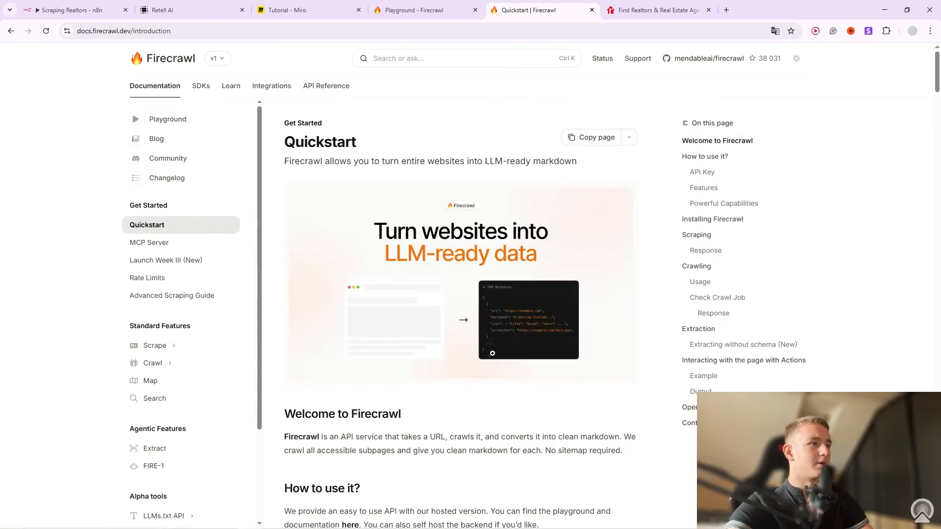
scroll(194, 319, down, 2)
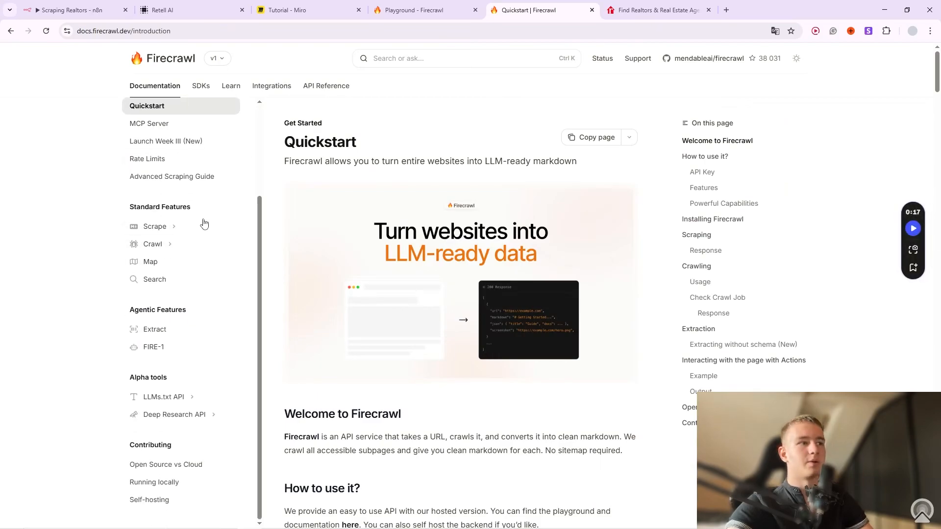
click(186, 333)
scroll(473, 372, down, 3)
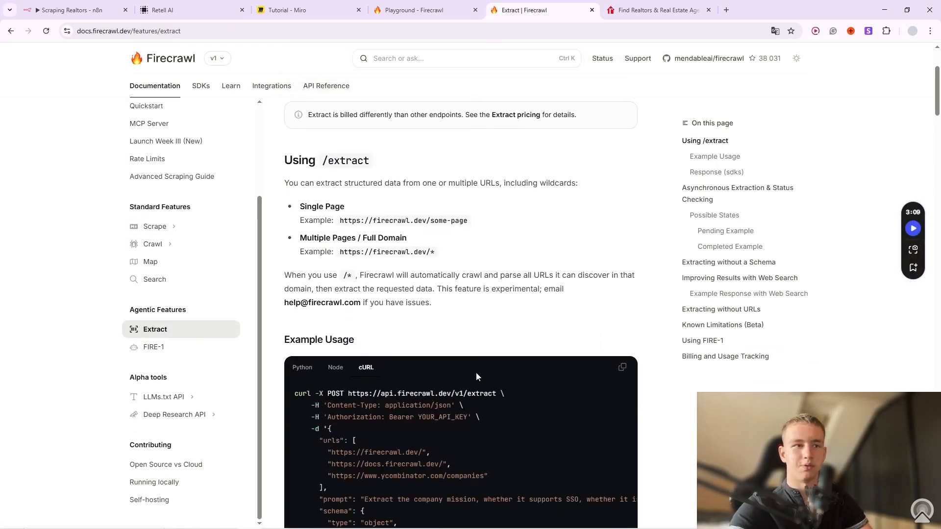
scroll(475, 376, down, 3)
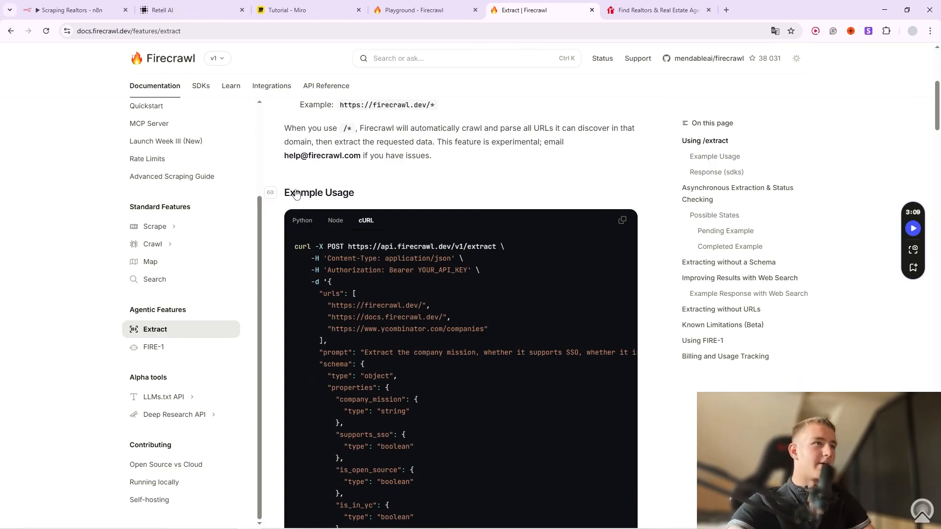
drag(295, 192, 349, 192)
scroll(425, 231, up, 3)
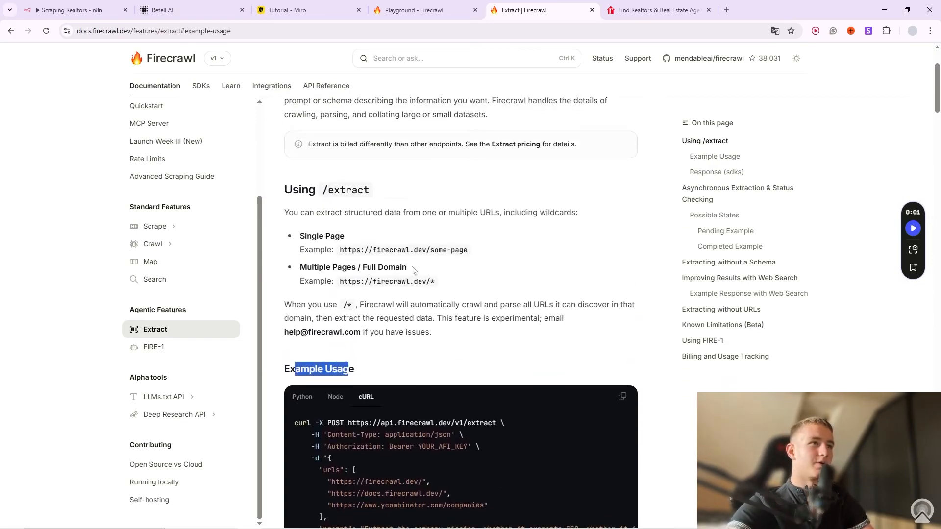
scroll(407, 270, down, 3)
click(447, 216)
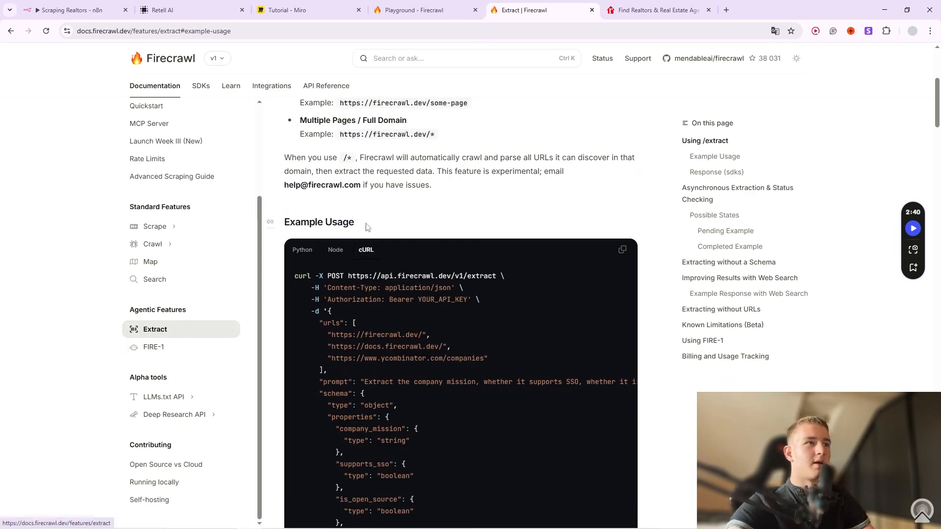
scroll(428, 252, down, 5)
scroll(443, 305, up, 6)
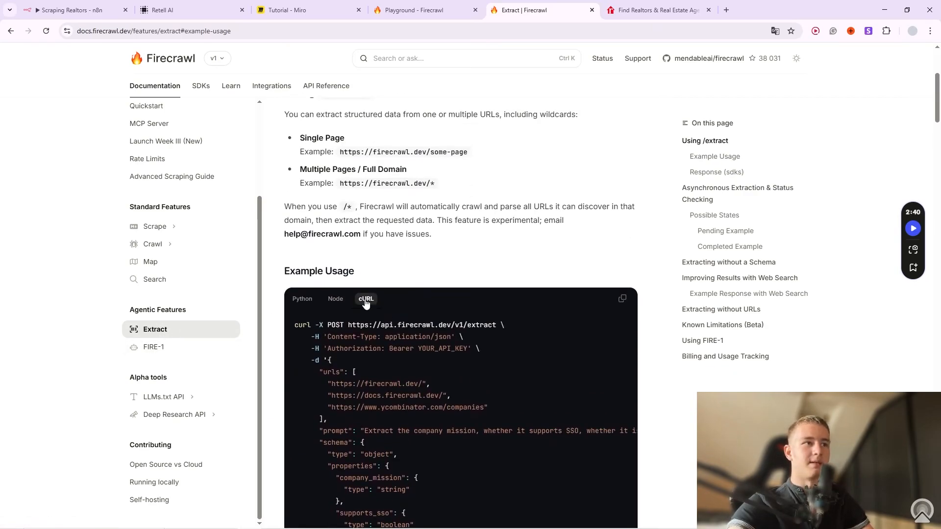
scroll(370, 310, down, 2)
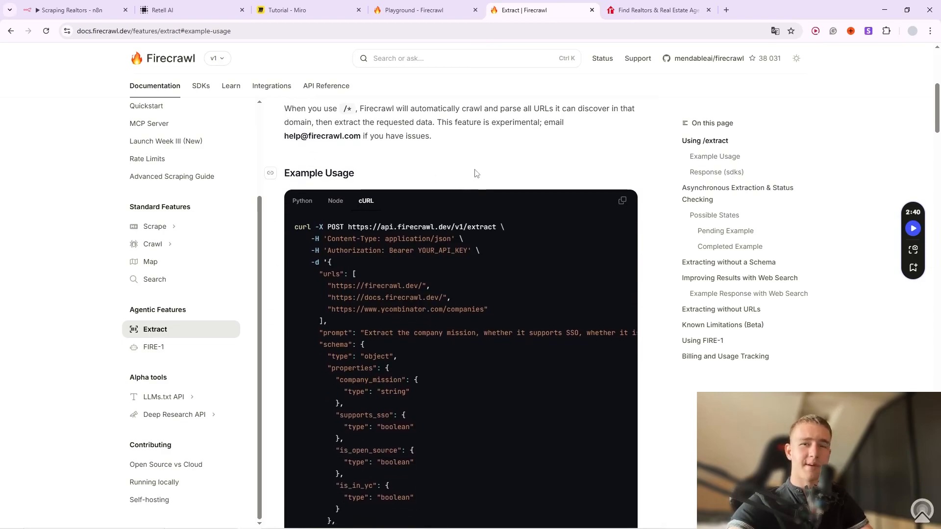
Copy the cURL version of the Extract example request.
click(336, 200)
click(302, 201)
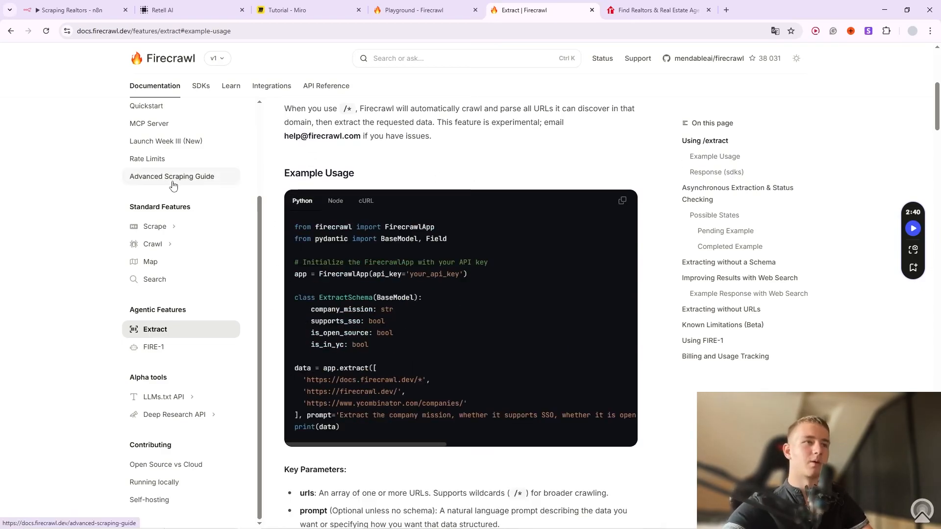
click(367, 201)
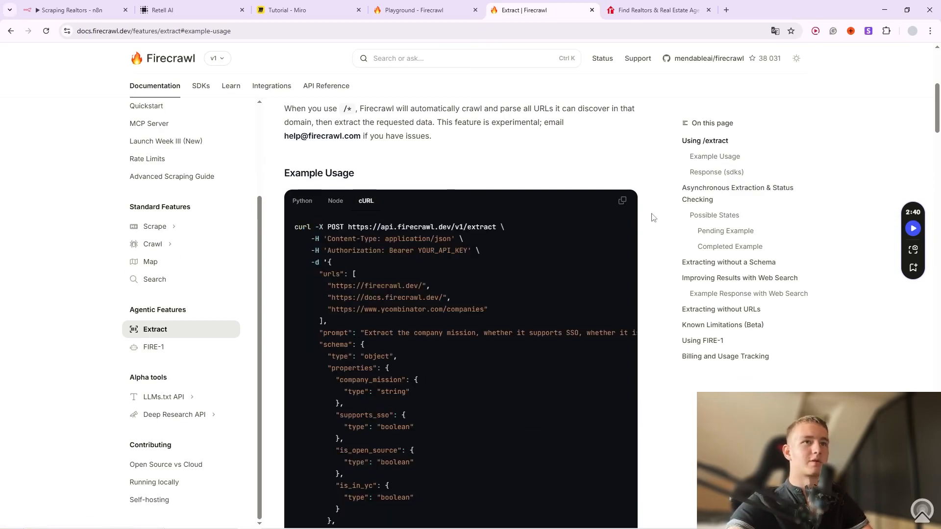
click(623, 202)
scroll(490, 256, down, 5)
scroll(458, 300, up, 5)
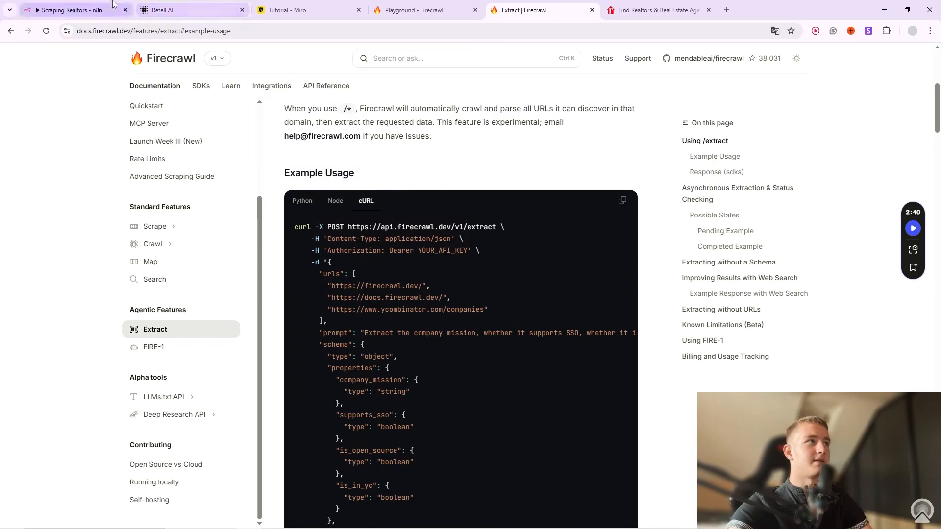
click(73, 10)
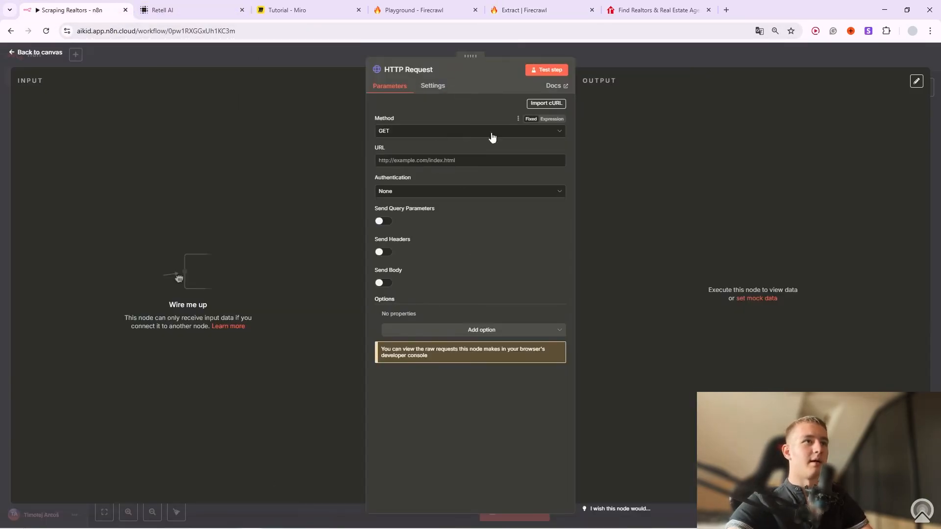
Import Firecrawl's cURL example into the HTTP Request node.
click(540, 104)
key(ctrl+v)
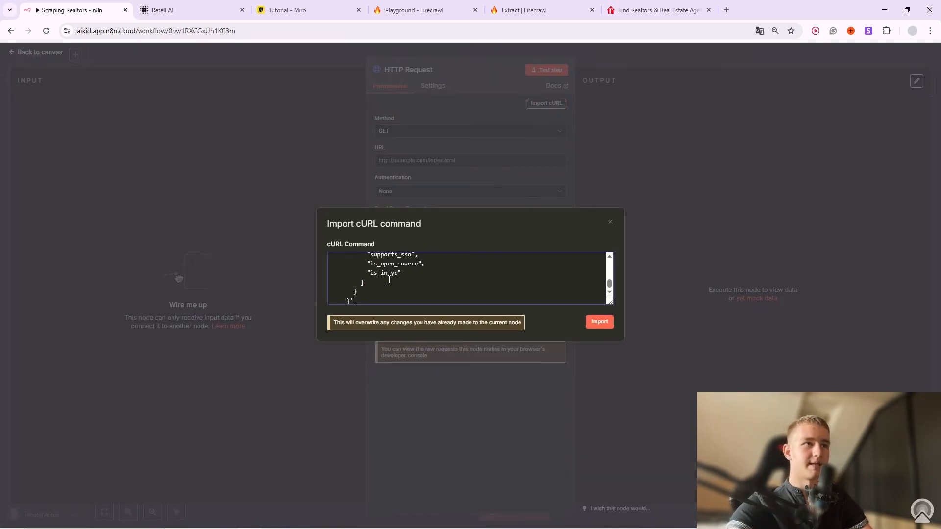
click(599, 322)
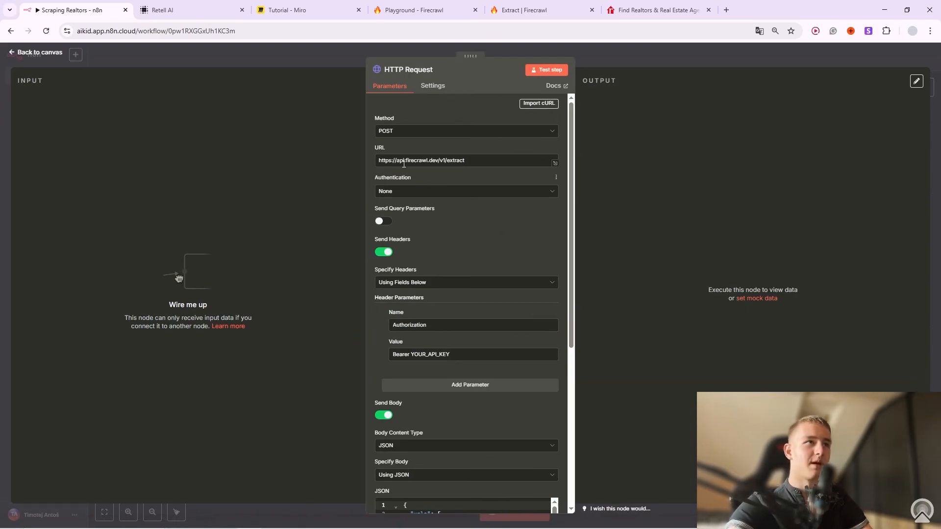
Delete the placeholder YOUR_API_KEY after Bearer in the Authorization header.
drag(381, 159, 473, 183)
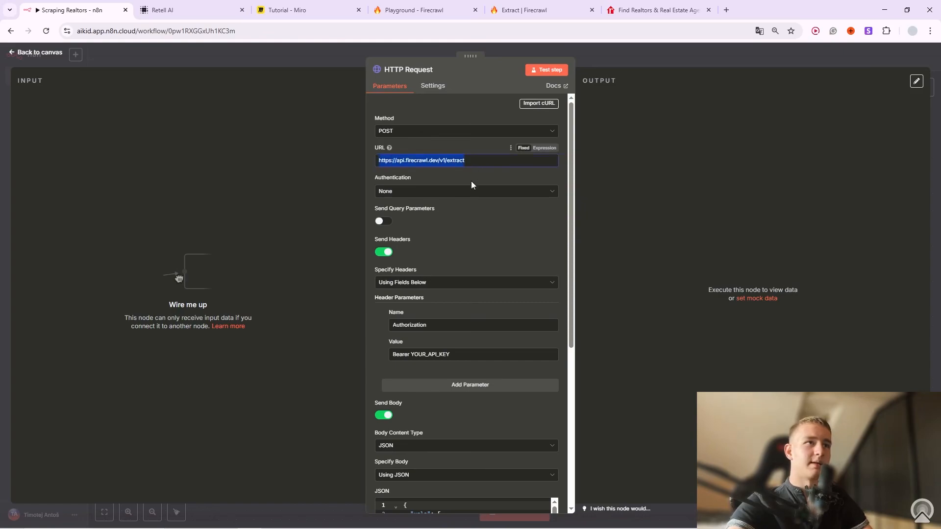
scroll(441, 218, down, 2)
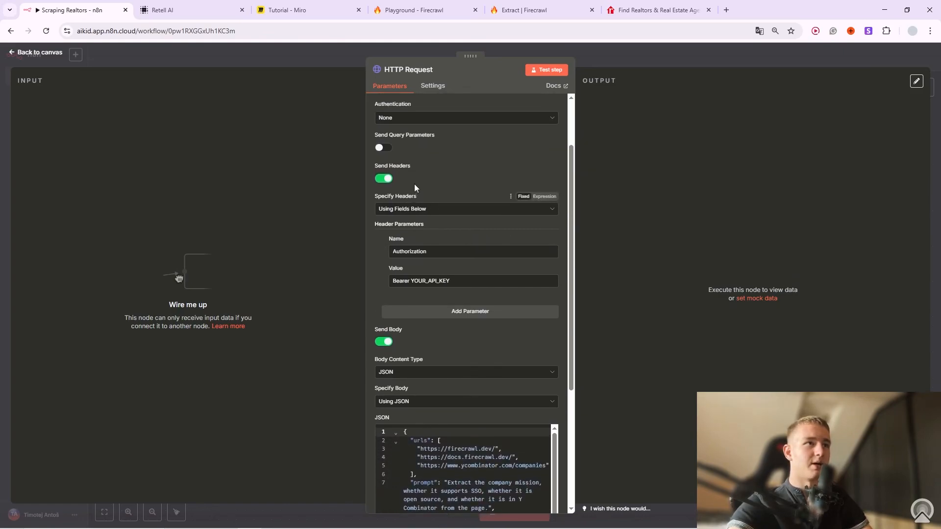
scroll(416, 186, up, 1)
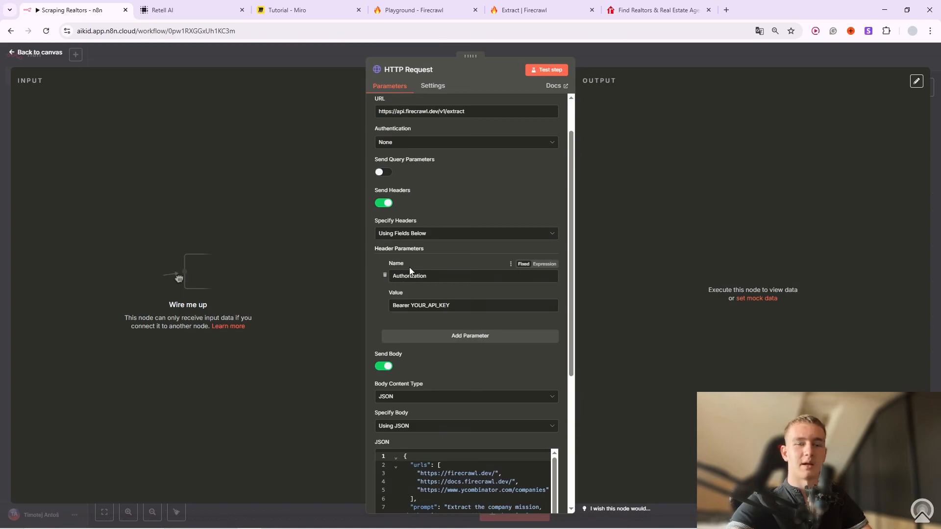
drag(464, 304, 411, 305)
key(BackSpace)
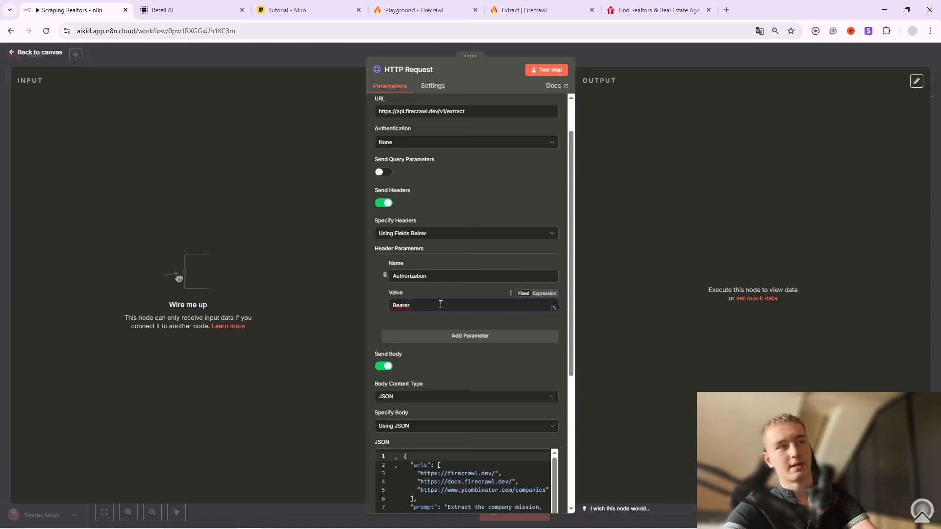
click(450, 11)
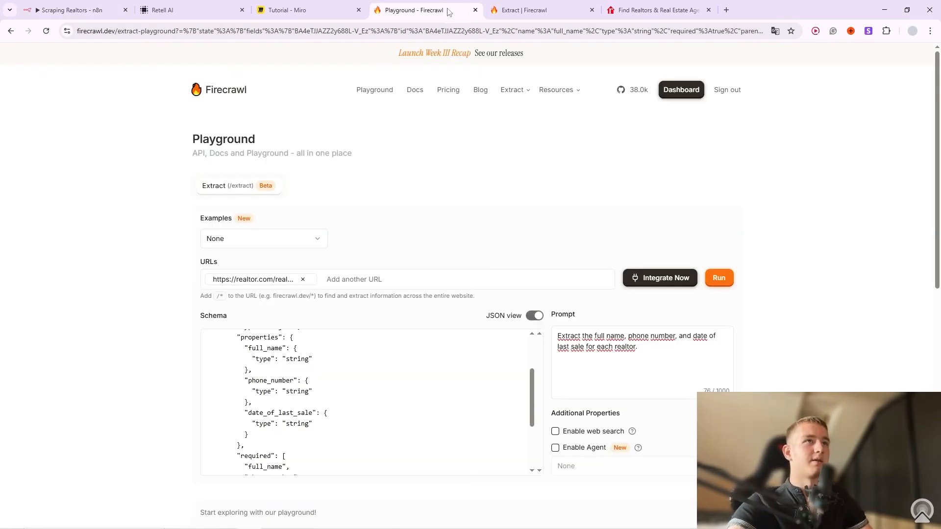
Copy the API key from a duplicated Firecrawl dashboard tab and paste it after Bearer in the Authorization header.
right_click(450, 11)
click(481, 98)
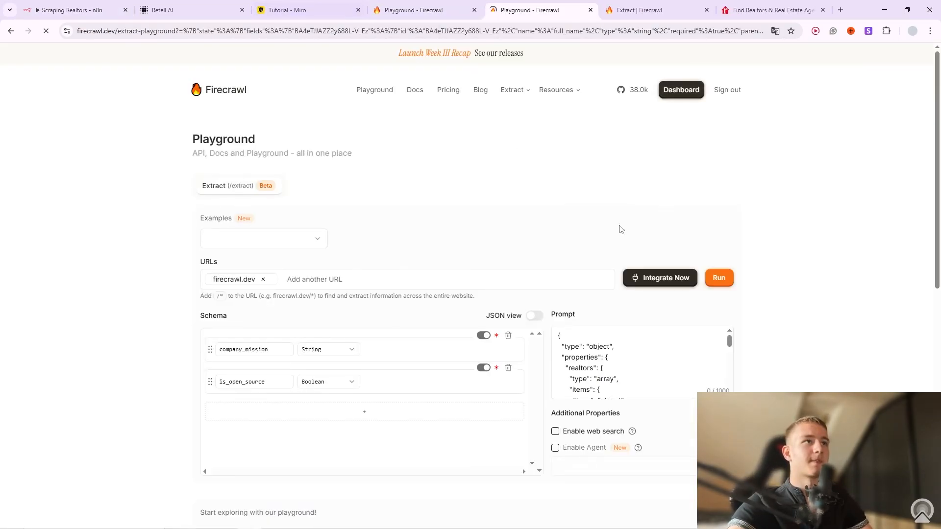
click(675, 94)
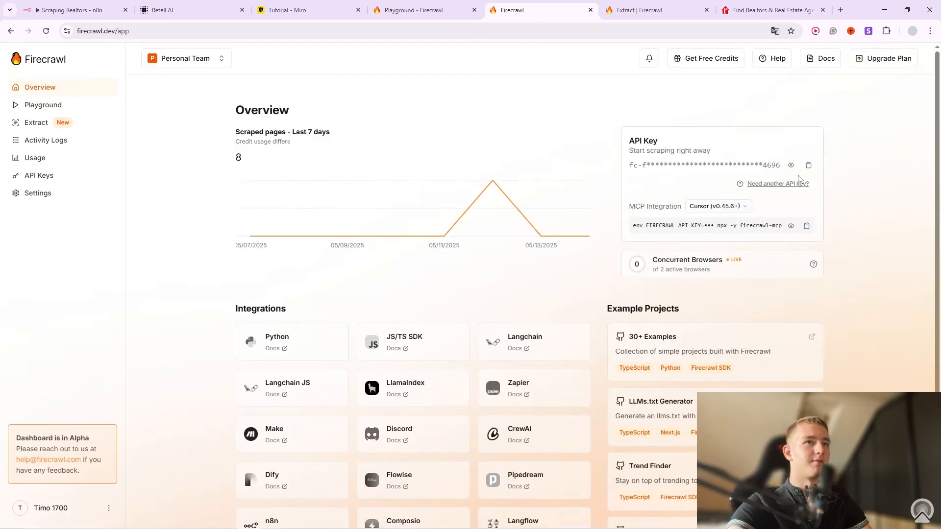
drag(636, 142, 598, 166)
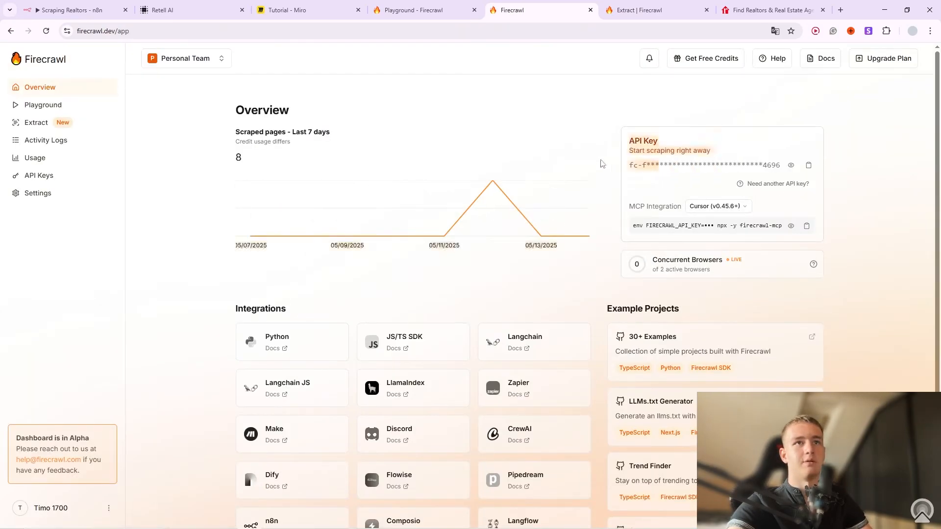
click(809, 165)
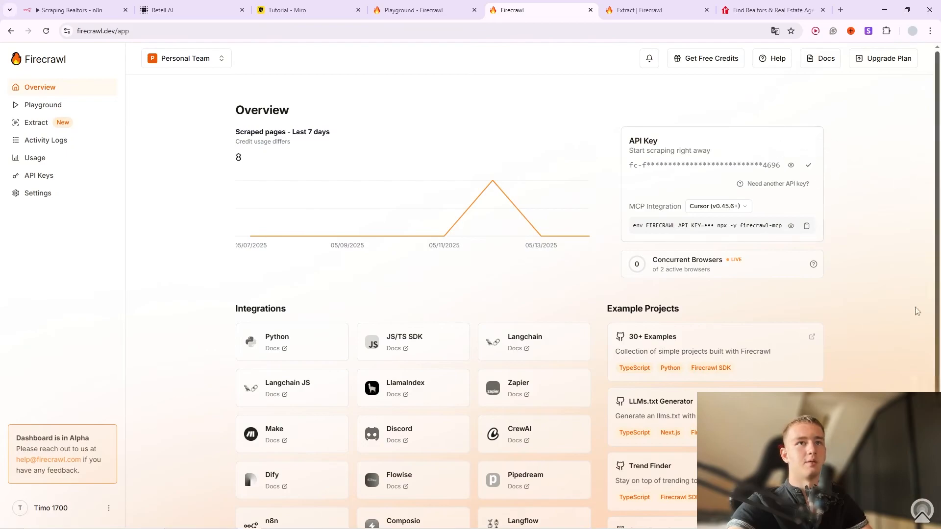
click(63, 5)
key(ctrl+v)
click(450, 288)
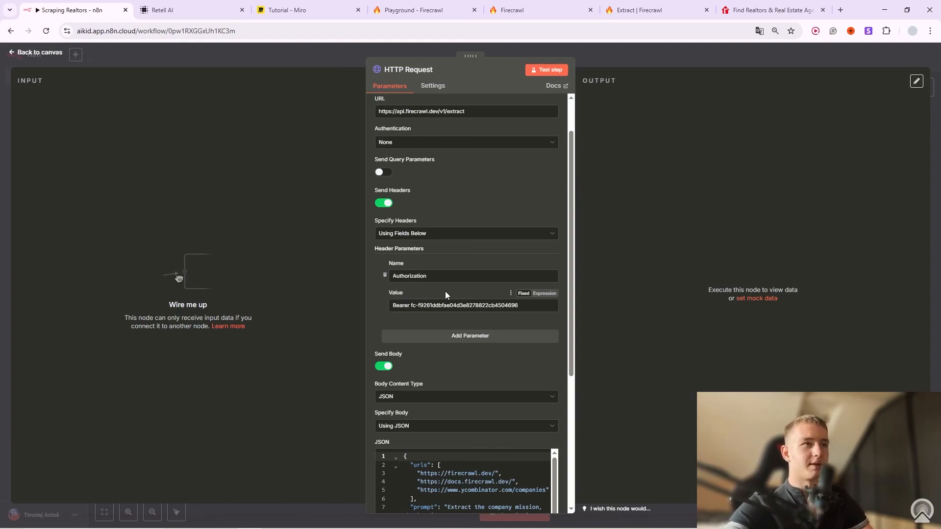
Scroll below the headers and expand the JSON body field into the Edit JSON dialog.
drag(524, 306, 412, 305)
click(432, 299)
scroll(429, 293, down, 3)
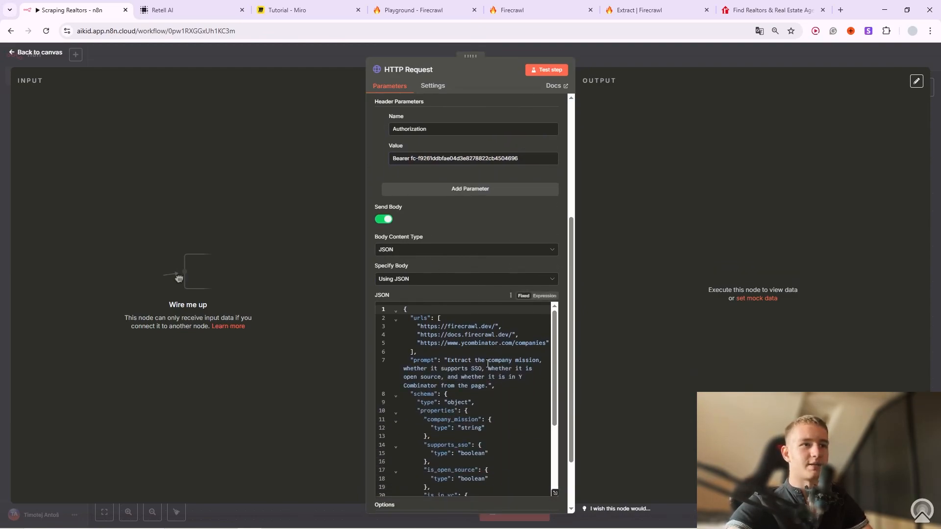
scroll(498, 392, down, 2)
click(554, 491)
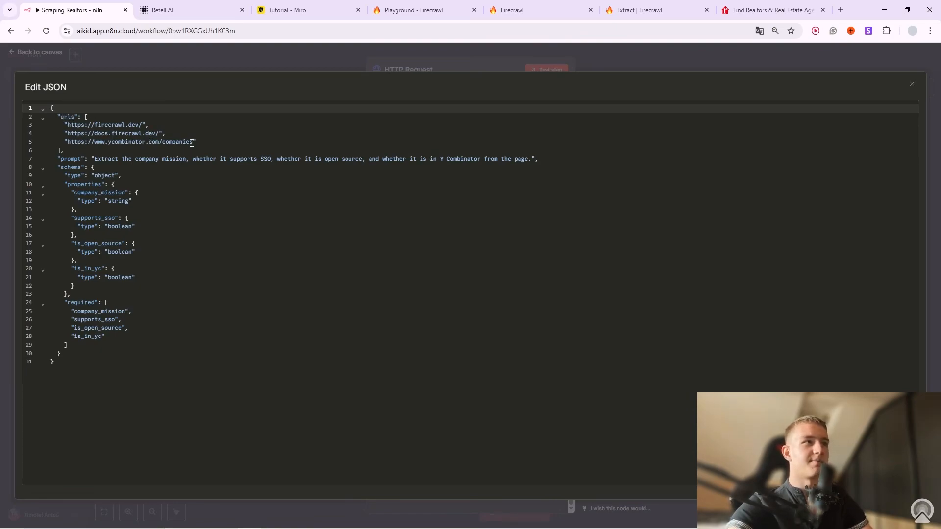
Replace the three example URLs with the realtor.com Dallas agents page address.
drag(195, 142, 68, 126)
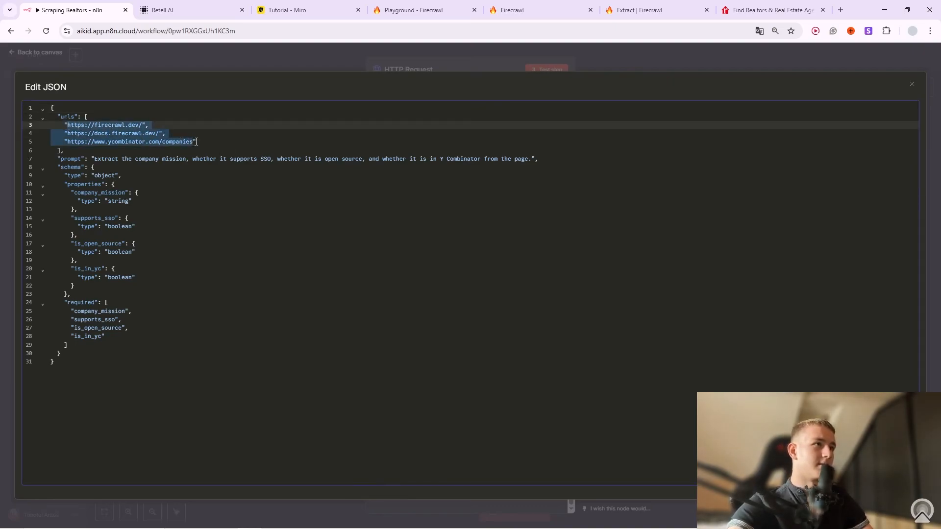
key(BackSpace)
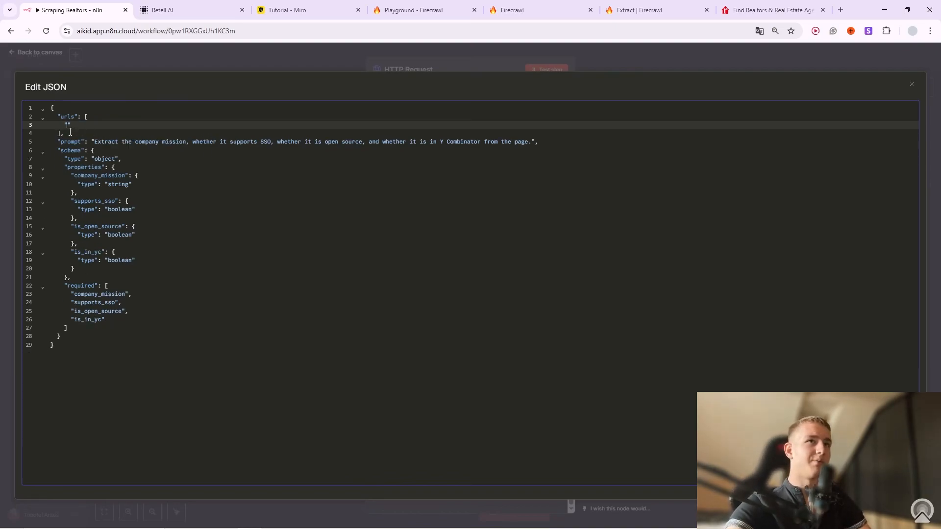
click(766, 9)
click(254, 30)
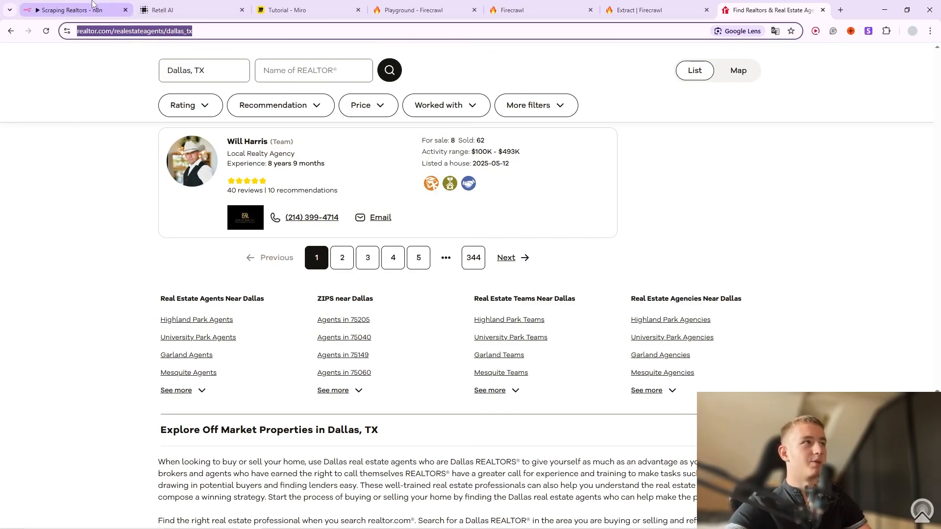
drag(94, 5, 120, 27)
click(452, 22)
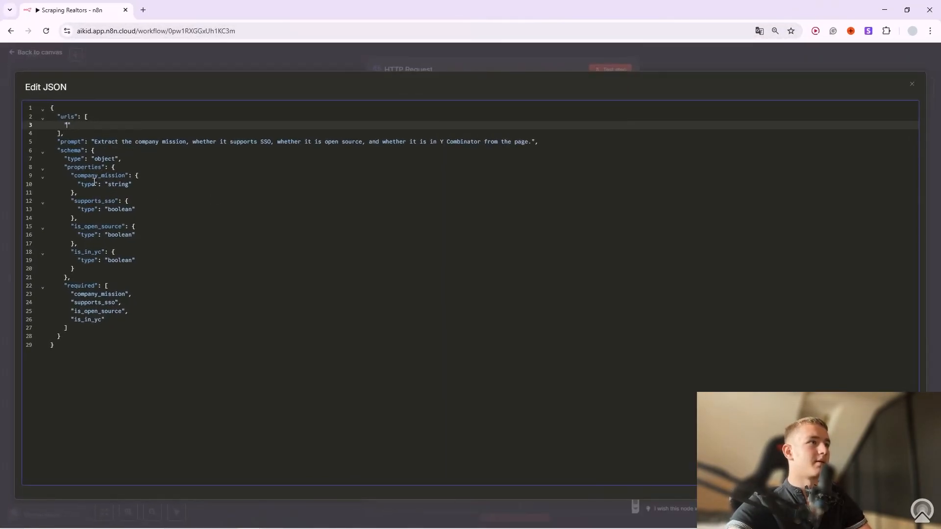
key(ctrl+v)
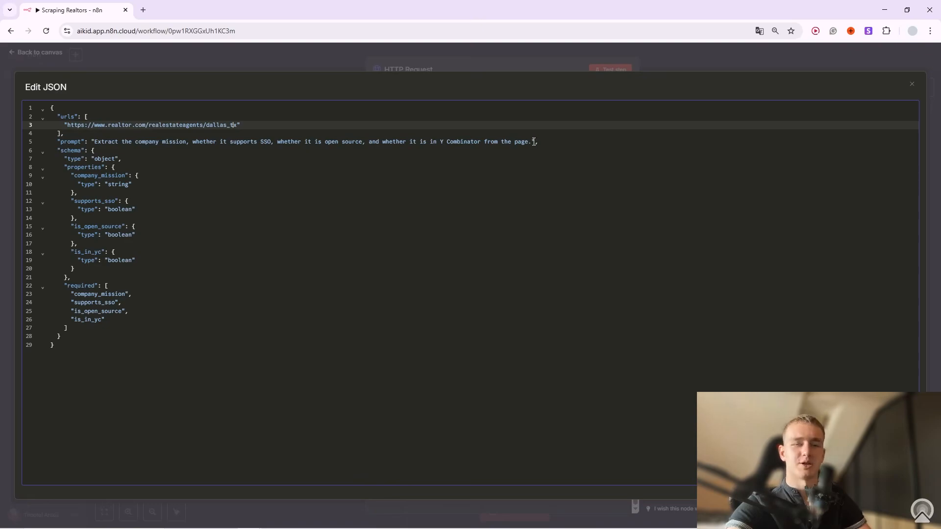
Delete the old extraction prompt text from the JSON body.
drag(533, 142, 99, 140)
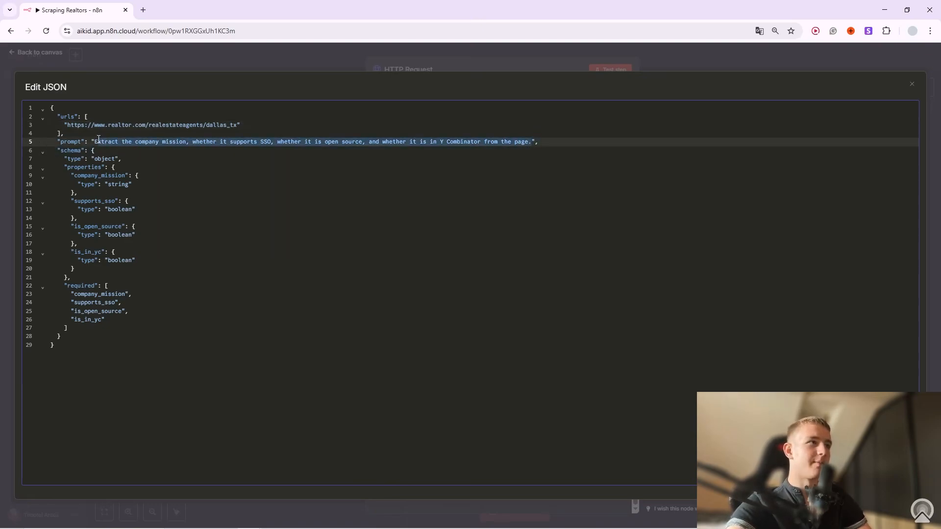
key(BackSpace)
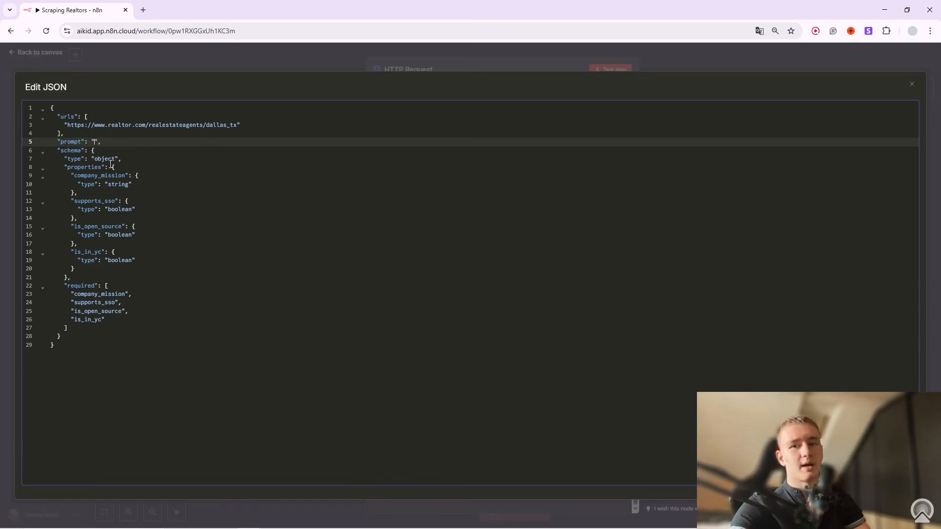
key(alt+Tab)
Paste Firecrawl's realtor extraction prompt into the body's prompt value.
key(ctrl+shift+Tab)
key(ctrl+shift+Tab)
key(ctrl+shift+Tab)
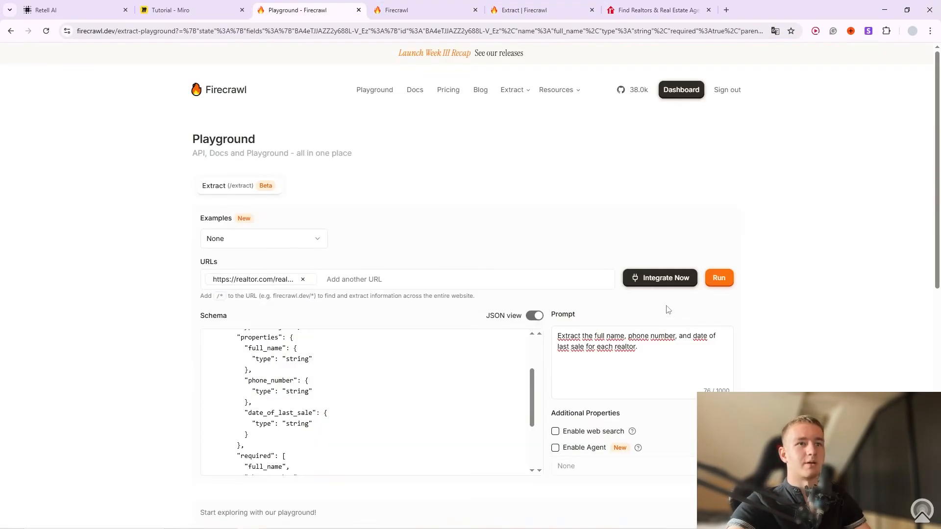
drag(656, 352, 553, 334)
key(alt+Tab)
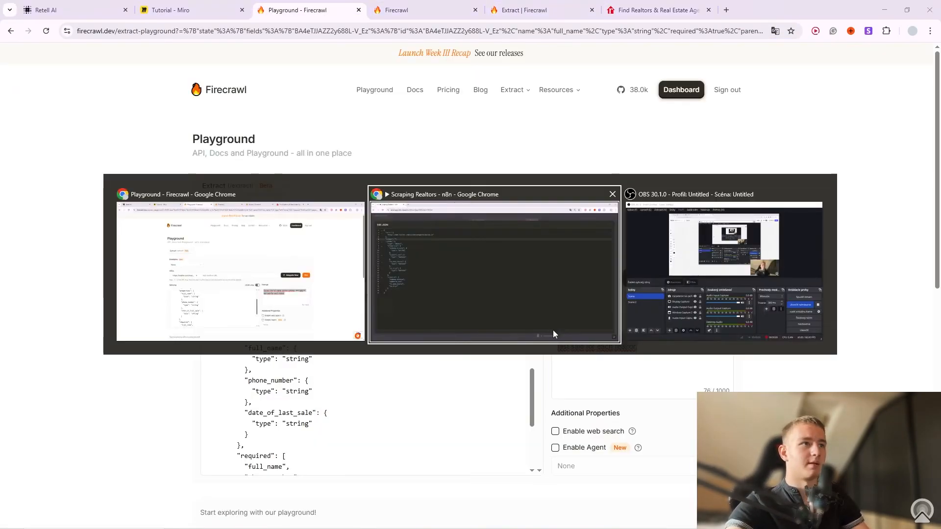
key(ctrl+v)
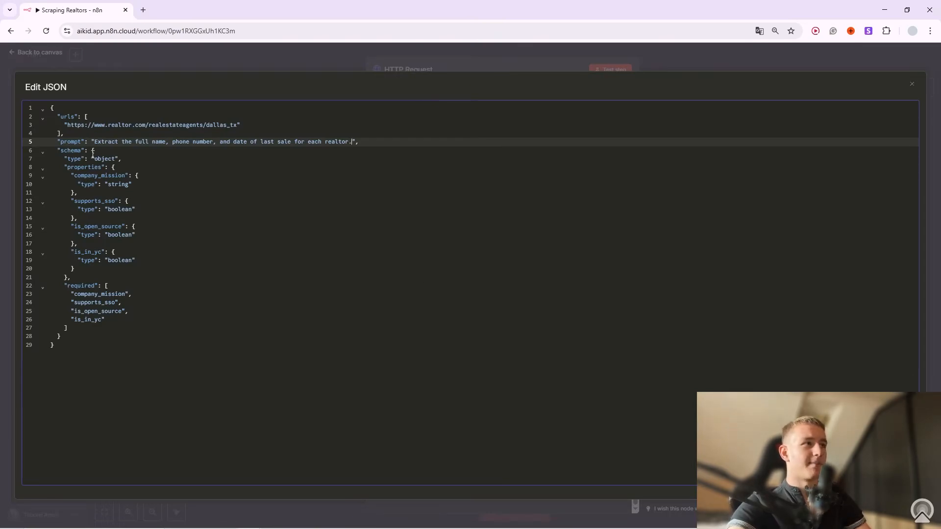
Replace the old schema with Firecrawl's realtor schema (full_name, phone_number, date_of_last_sale).
drag(92, 151, 93, 346)
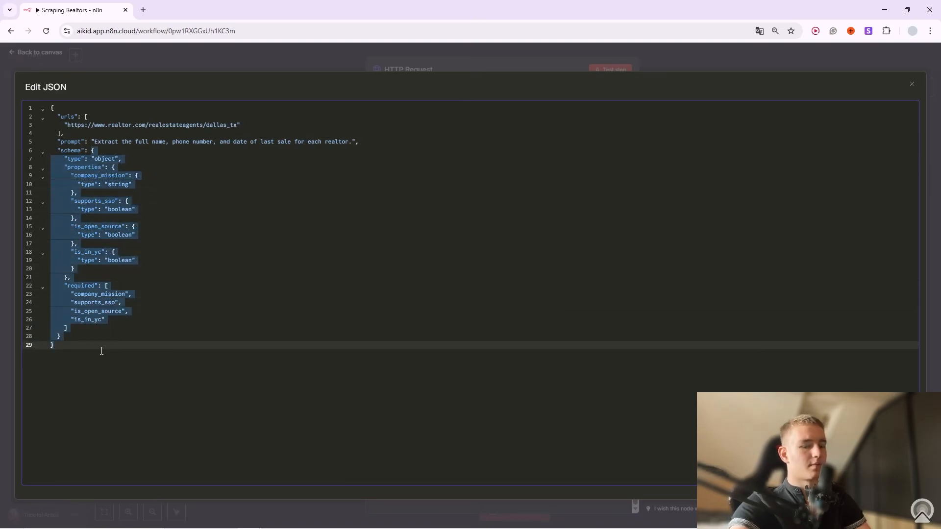
key(BackSpace)
key(alt+Tab)
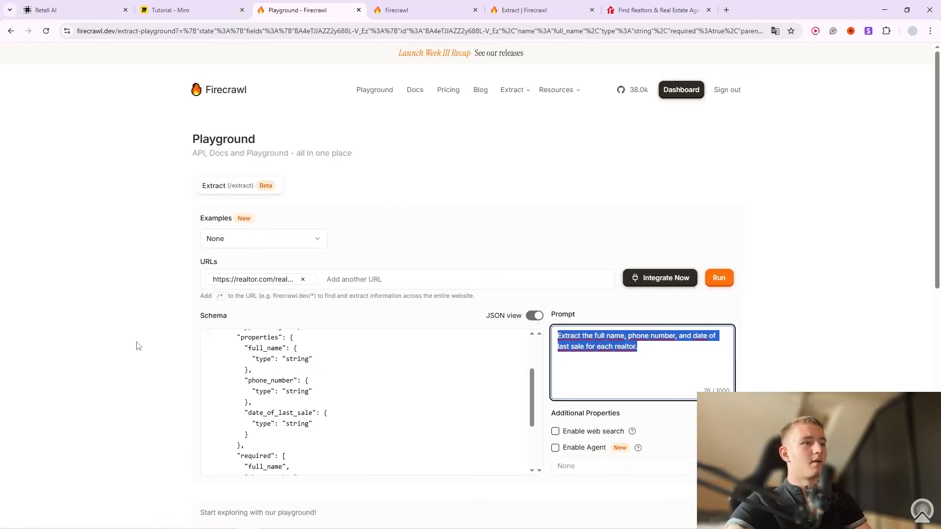
key(alt+Tab)
key(alt+Tab)
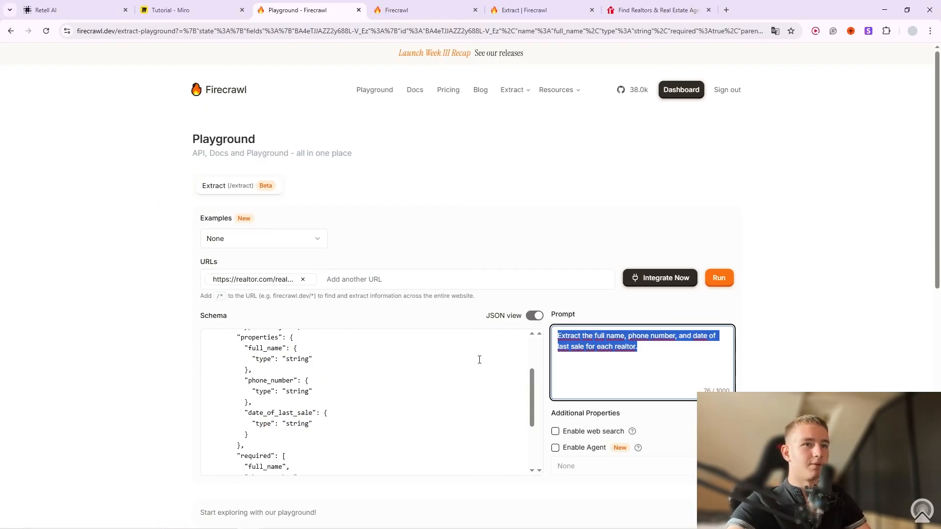
scroll(256, 435, down, 4)
drag(256, 435, 205, 332)
key(alt+Tab)
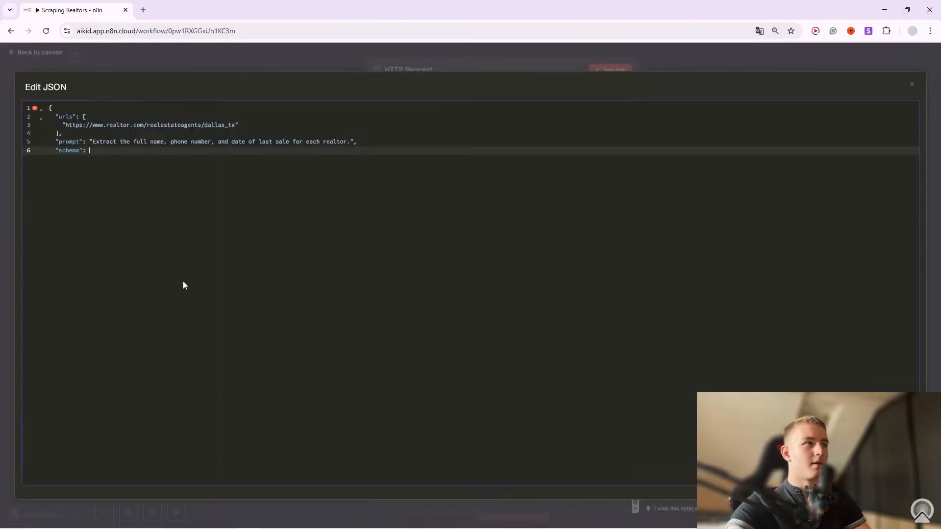
key(ctrl+v)
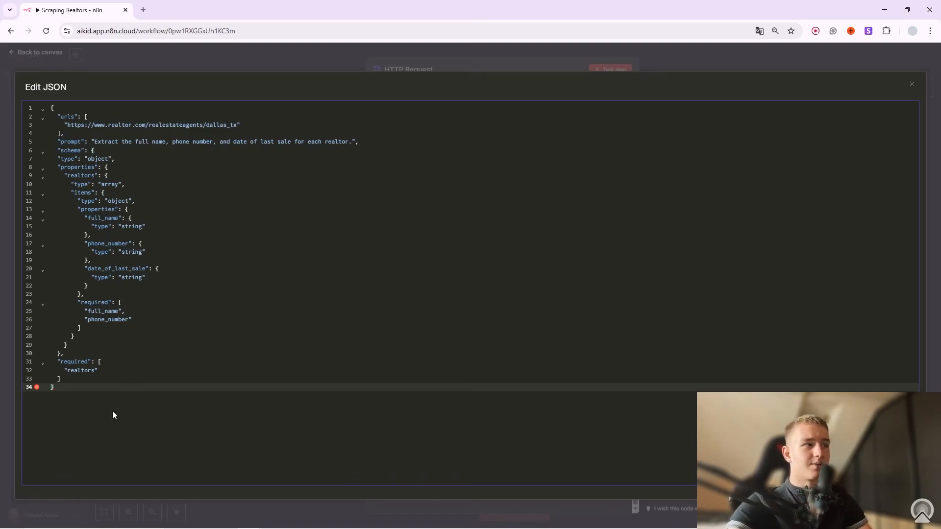
drag(78, 387, 51, 107)
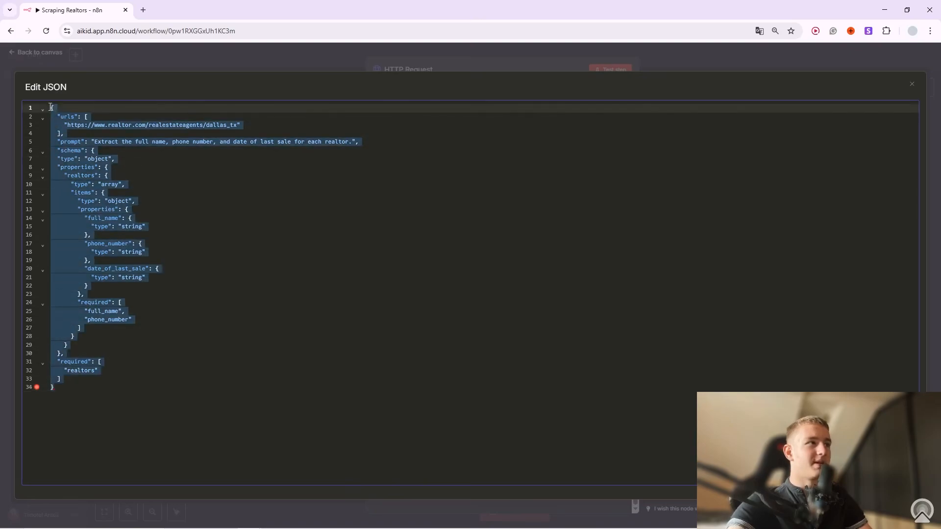
Open ChatGPT from a web search and start a temporary chat.
click(142, 10)
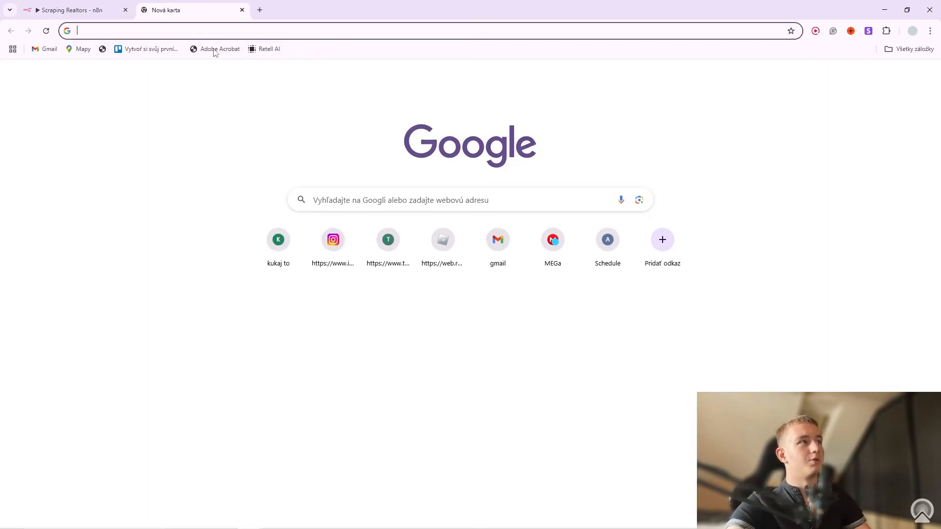
text(chat gp)
key(Return)
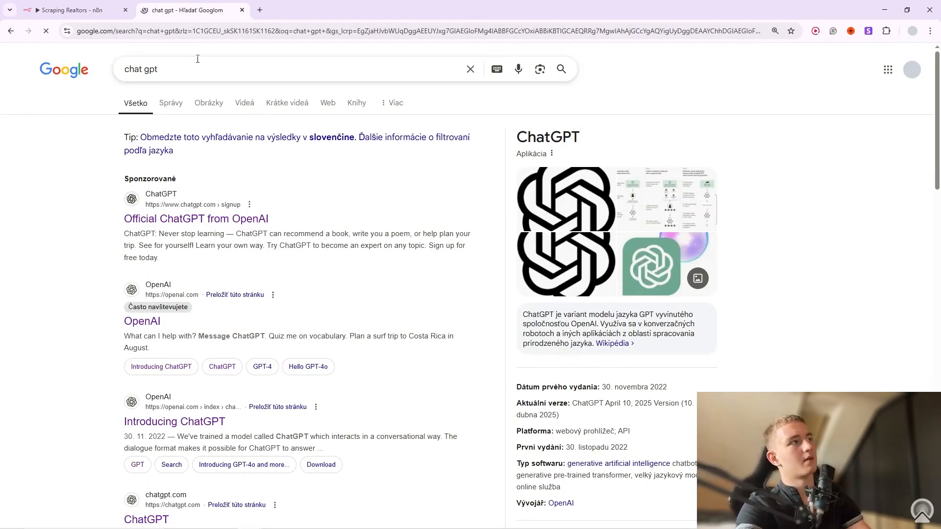
click(146, 322)
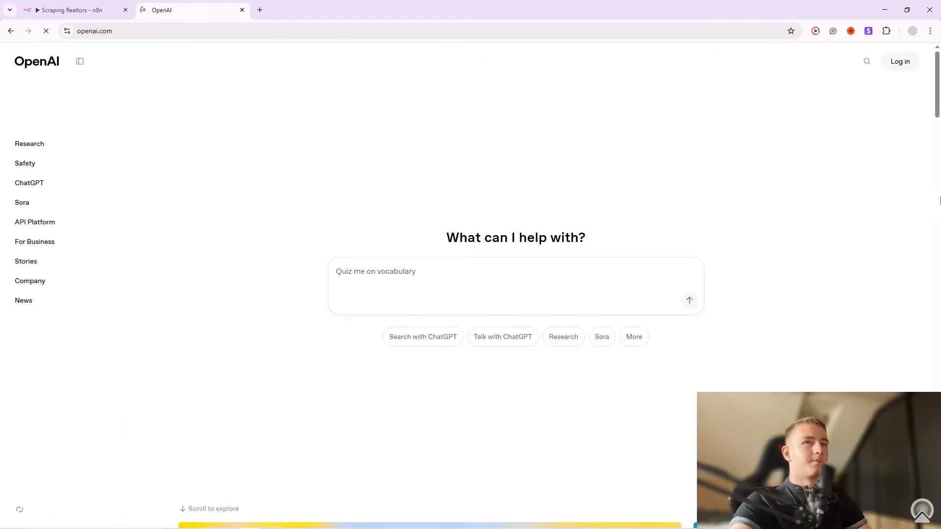
click(899, 61)
click(879, 91)
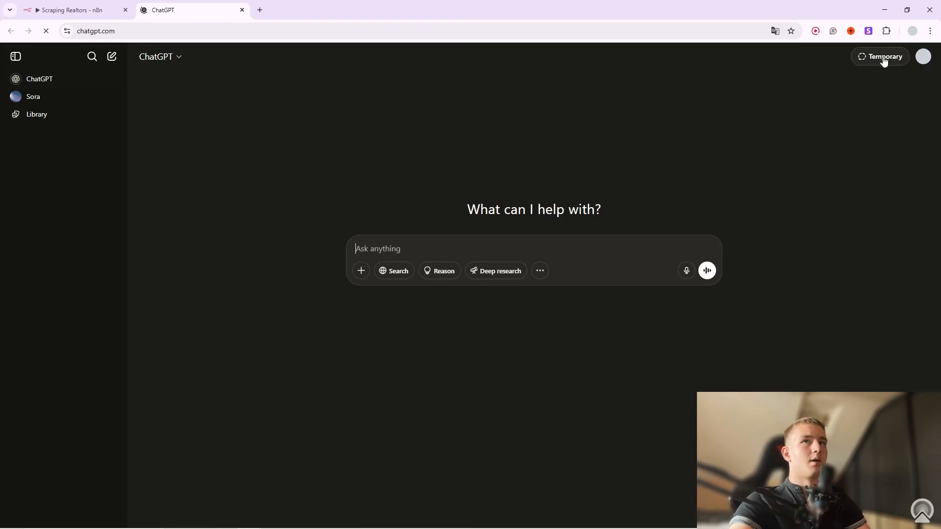
click(871, 58)
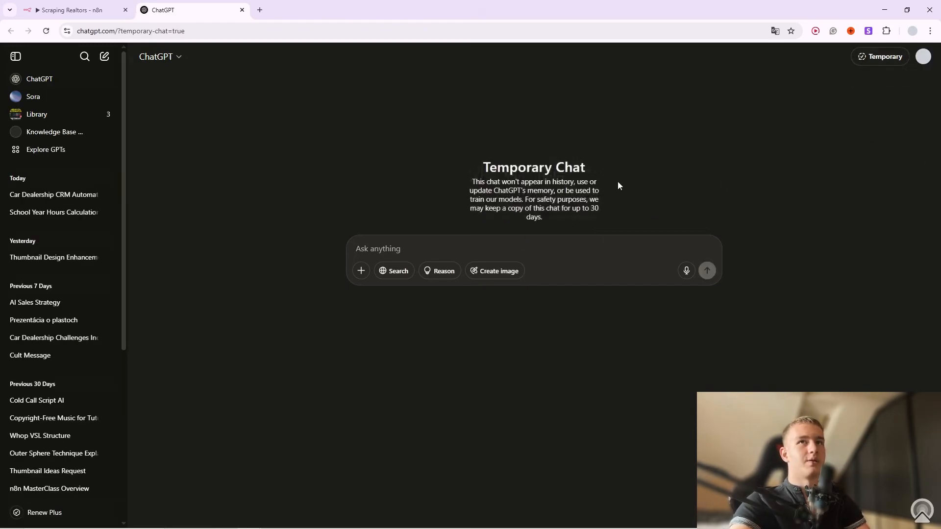
Send the JSON body with 'Fix this JSON for me' and copy the corrected code block.
key(ctrl+v)
scroll(456, 313, down, 10)
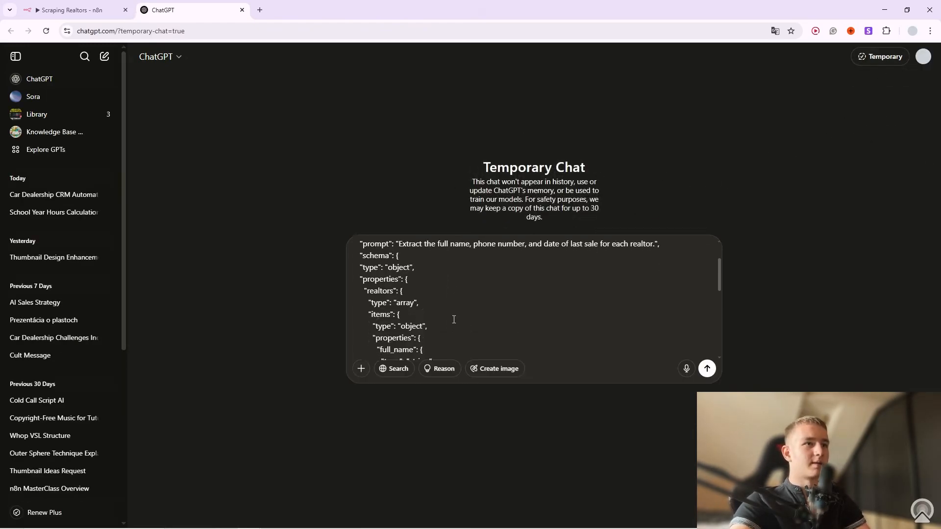
key(shift+Return)
key(shift+Return)
key(shift+Return)
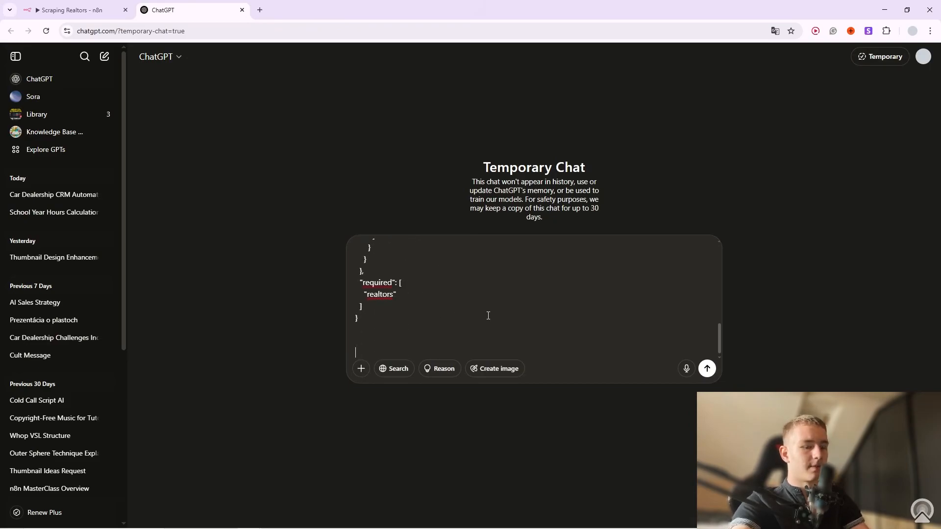
text(Fix this JSON for me)
key(Return)
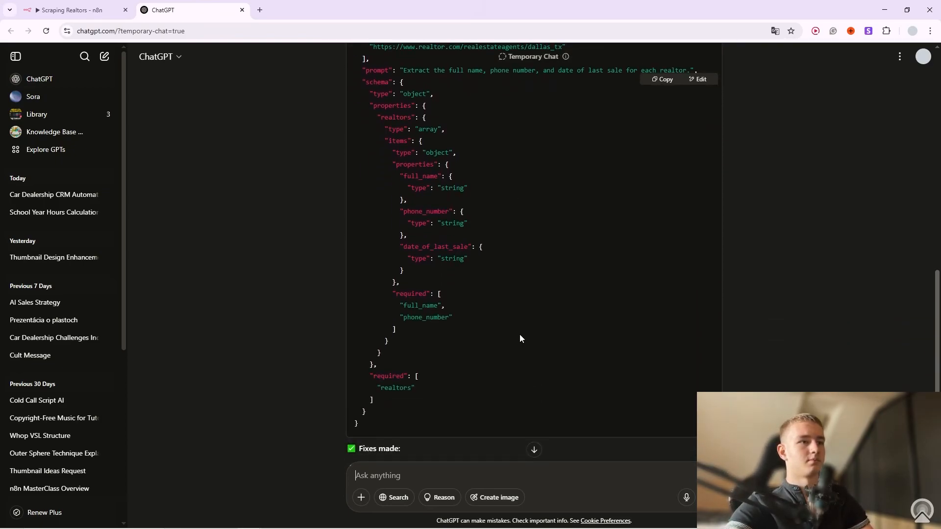
scroll(671, 350, up, 1)
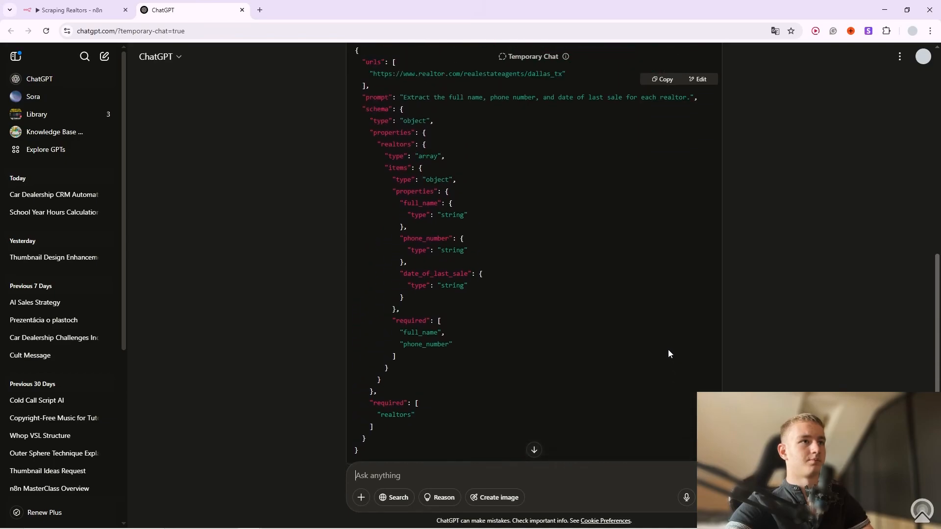
scroll(559, 328, down, 2)
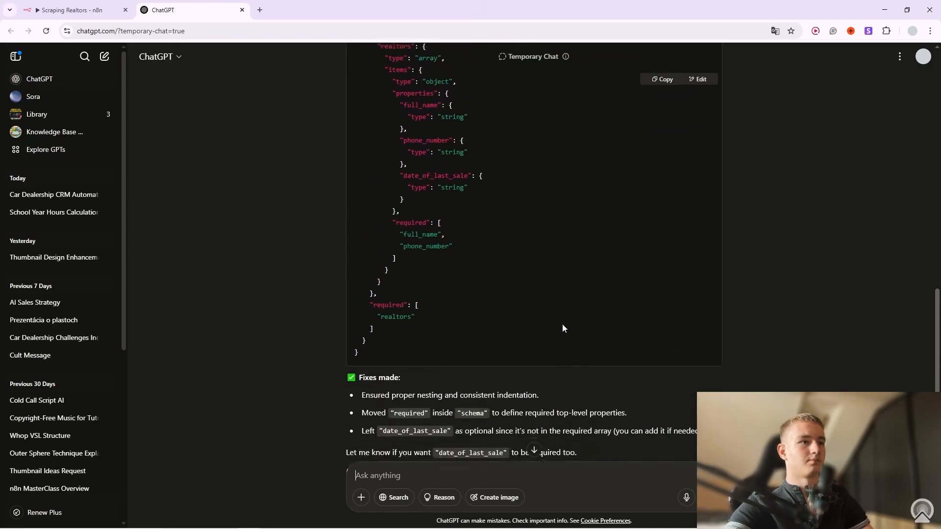
scroll(624, 352, up, 6)
click(661, 225)
Replace the old JSON body in Edit JSON with ChatGPT's corrected version.
click(82, 6)
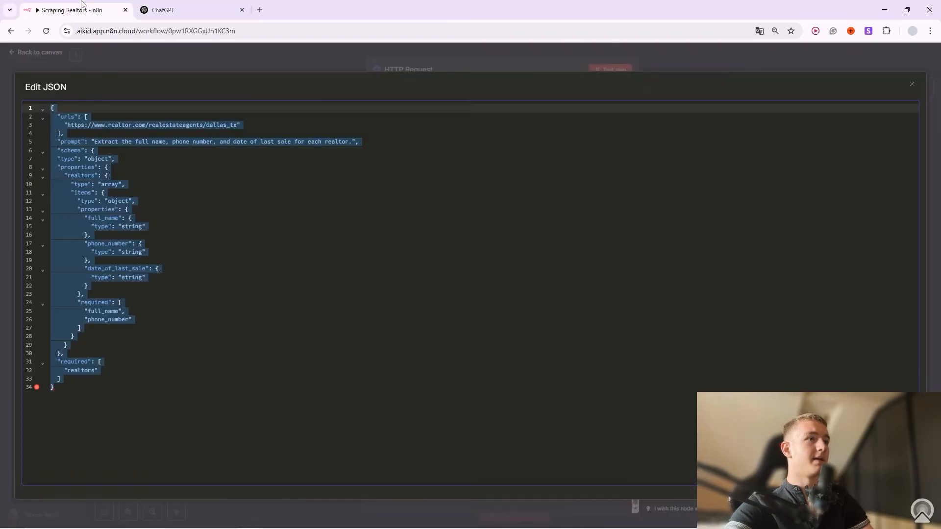
drag(142, 385, 48, 104)
key(BackSpace)
key(ctrl+v)
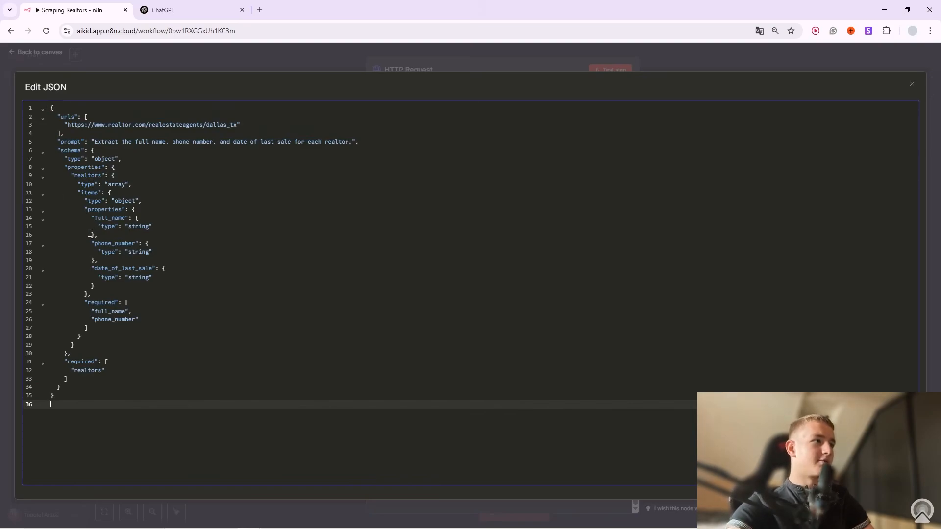
Recheck the ChatGPT reply, then close the full-size editor and review the node's body.
click(167, 9)
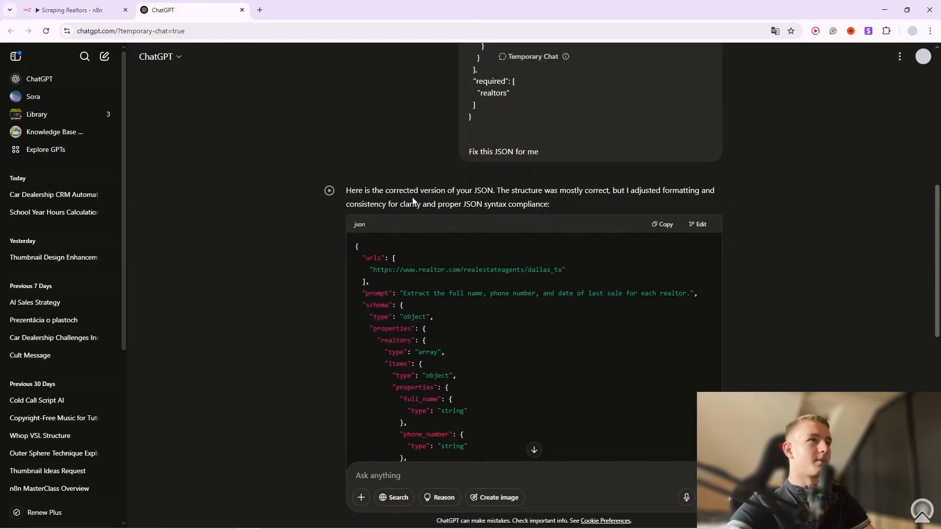
scroll(534, 267, up, 10)
scroll(480, 291, down, 9)
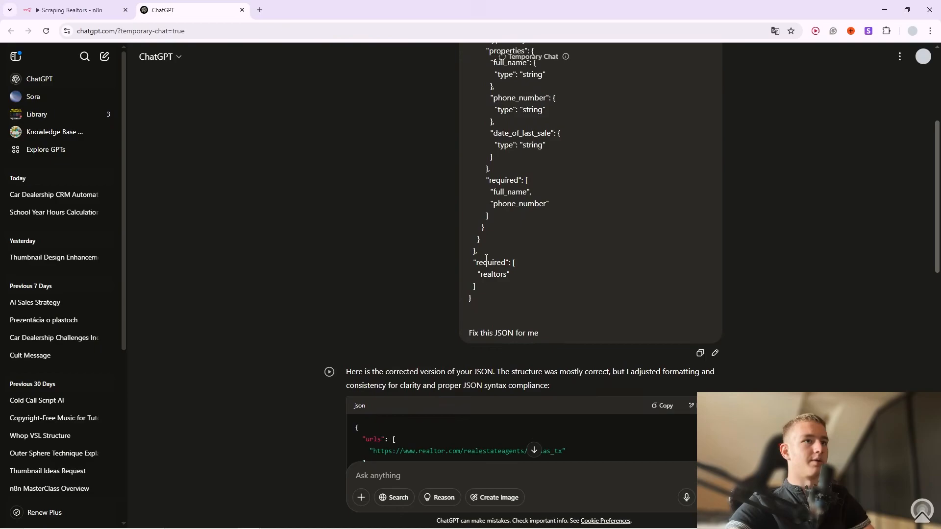
scroll(537, 220, up, 4)
scroll(537, 221, up, 5)
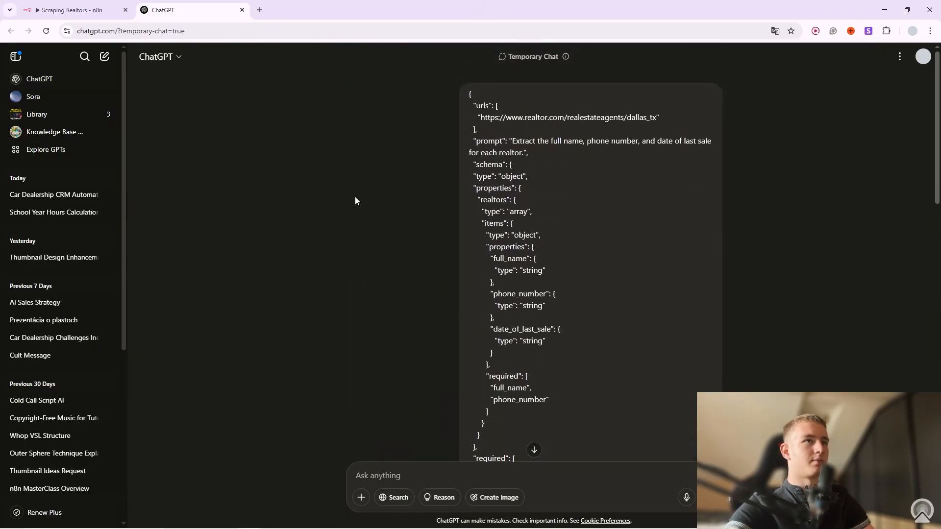
click(30, 4)
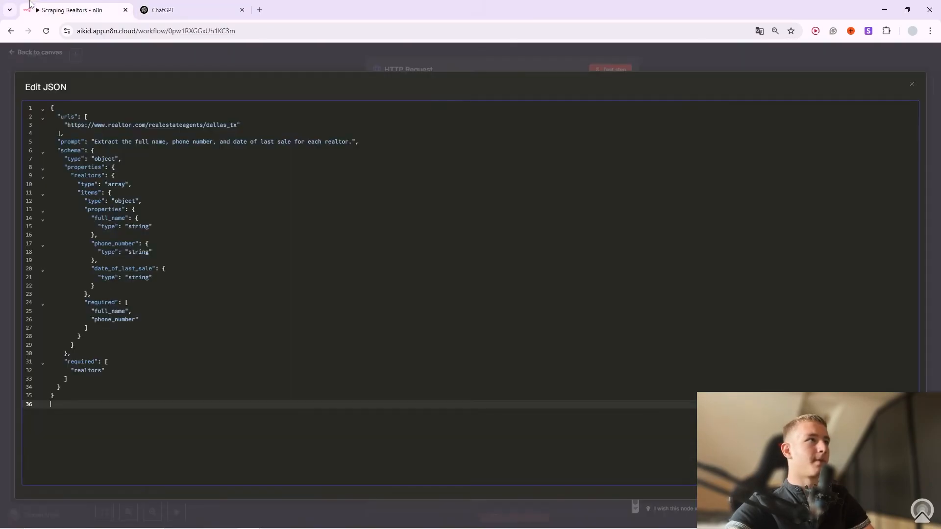
click(325, 58)
scroll(582, 414, down, 1)
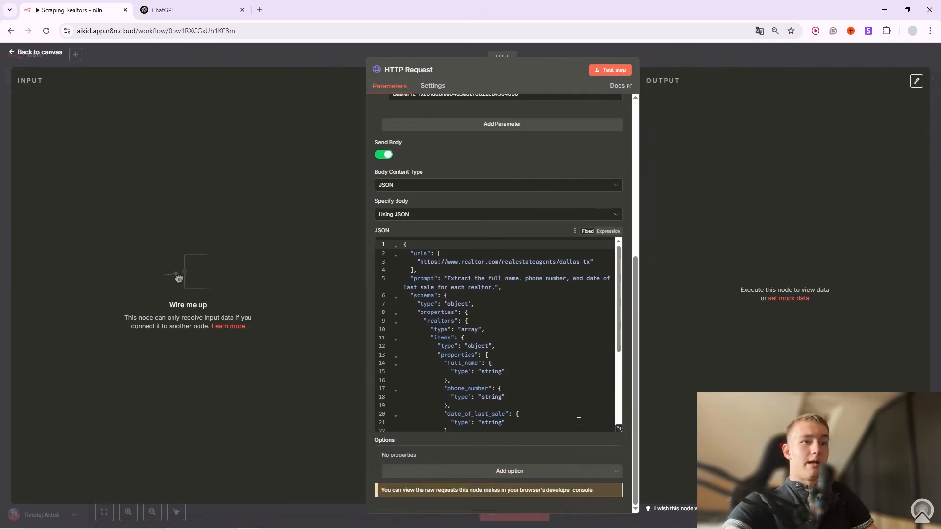
scroll(582, 414, up, 5)
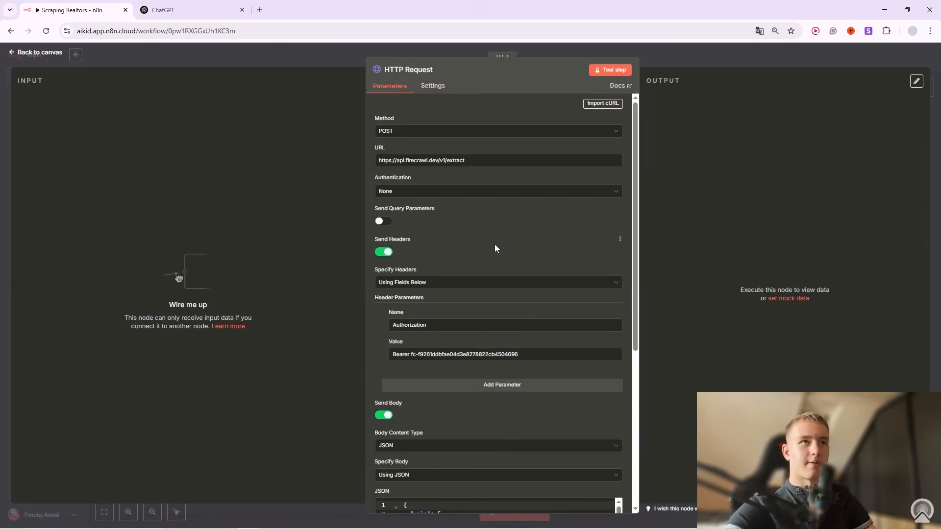
Test the HTTP Request node, confirm success true with an extract id, and return to the canvas.
click(613, 69)
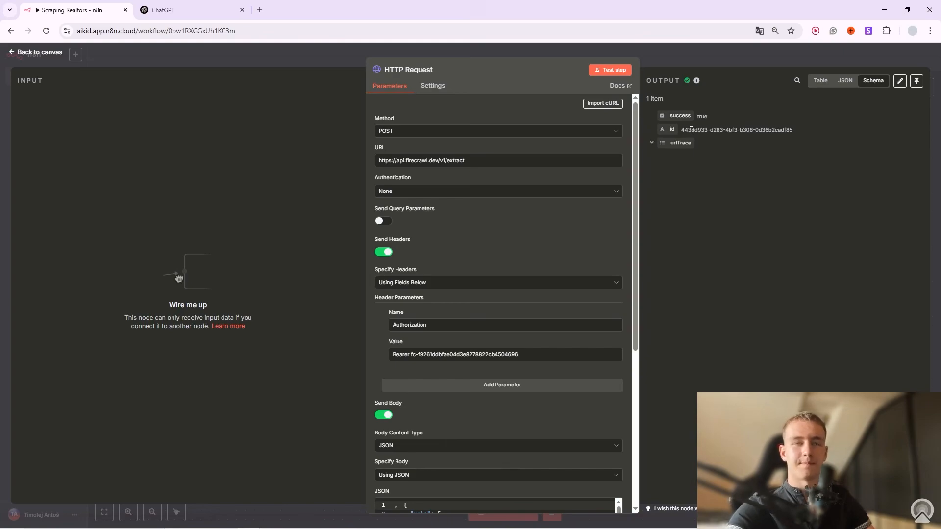
click(765, 63)
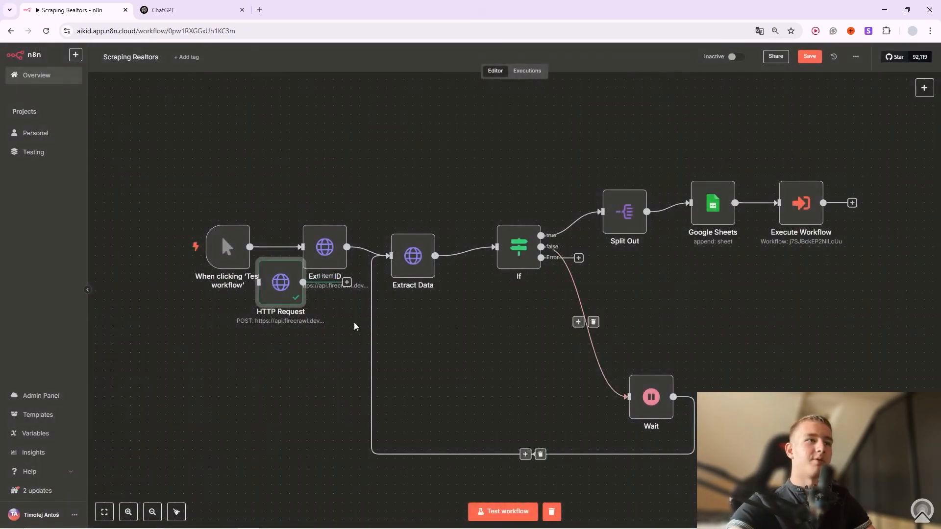
Move the HTTP Request node down-left and open the Extract Data node's settings.
drag(283, 301, 230, 406)
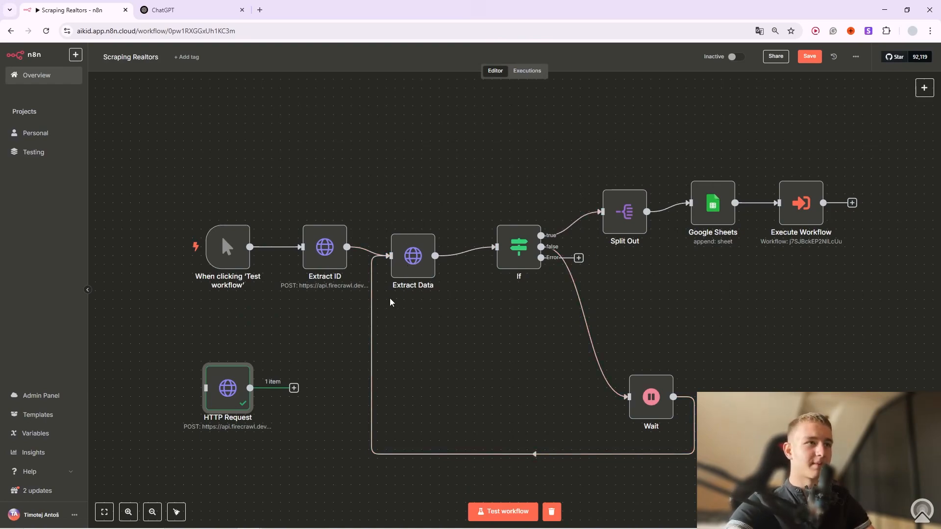
right_click(430, 234)
click(460, 240)
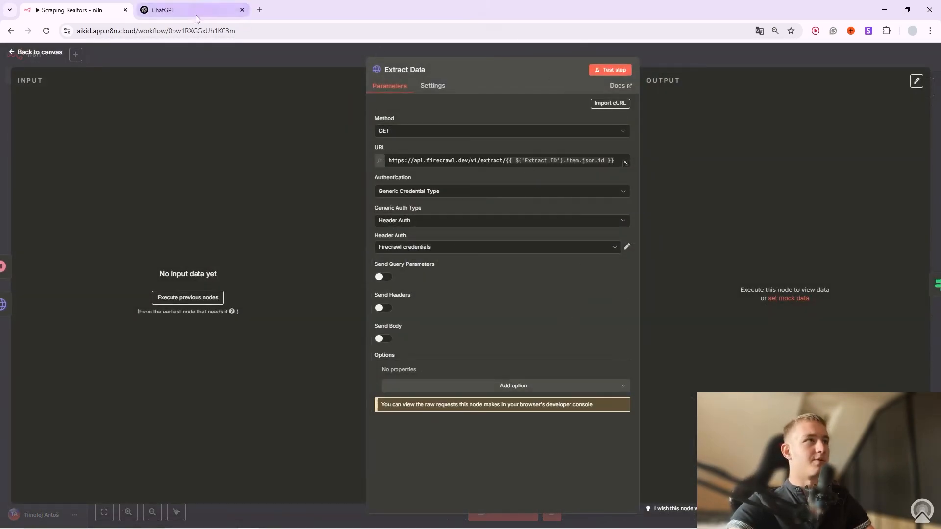
Copy Firecrawl's status-check curl example from the Extract documentation.
click(882, 12)
click(524, 10)
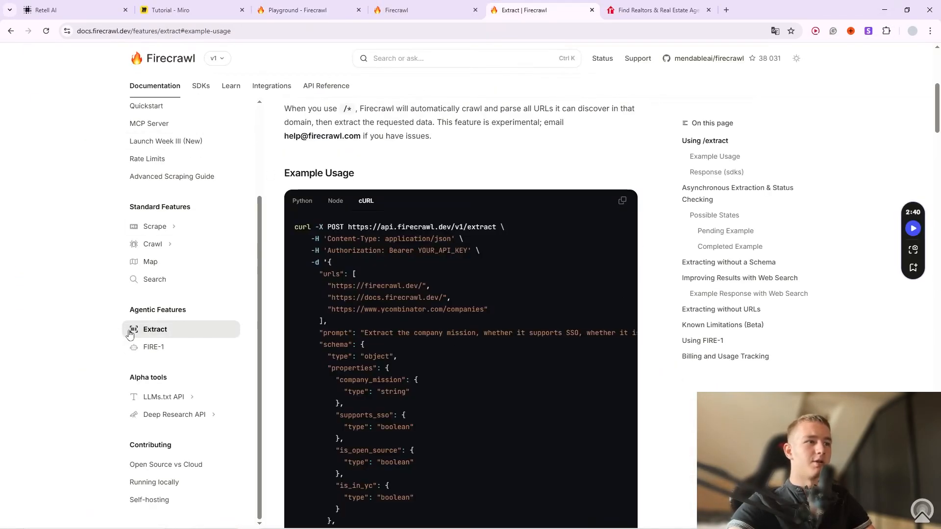
scroll(408, 307, down, 17)
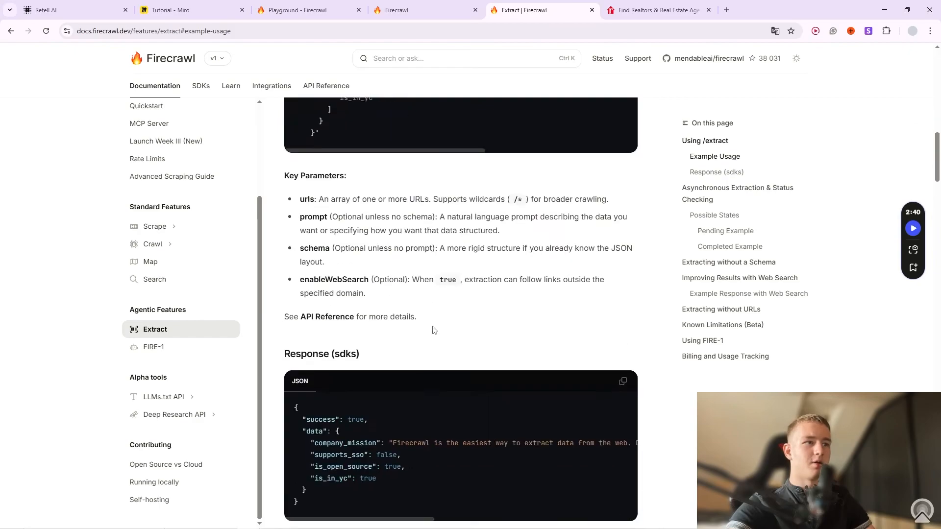
scroll(438, 334, down, 4)
drag(472, 238, 306, 212)
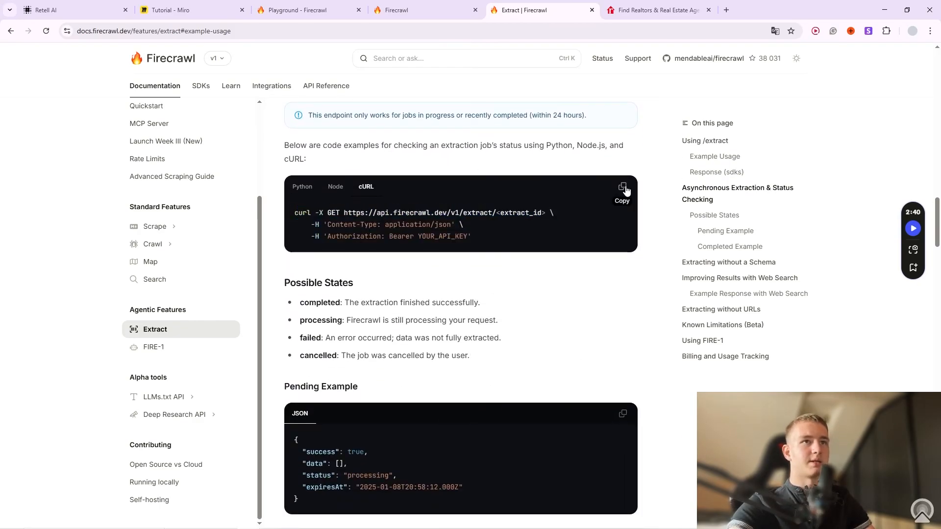
click(622, 188)
key(alt+Tab)
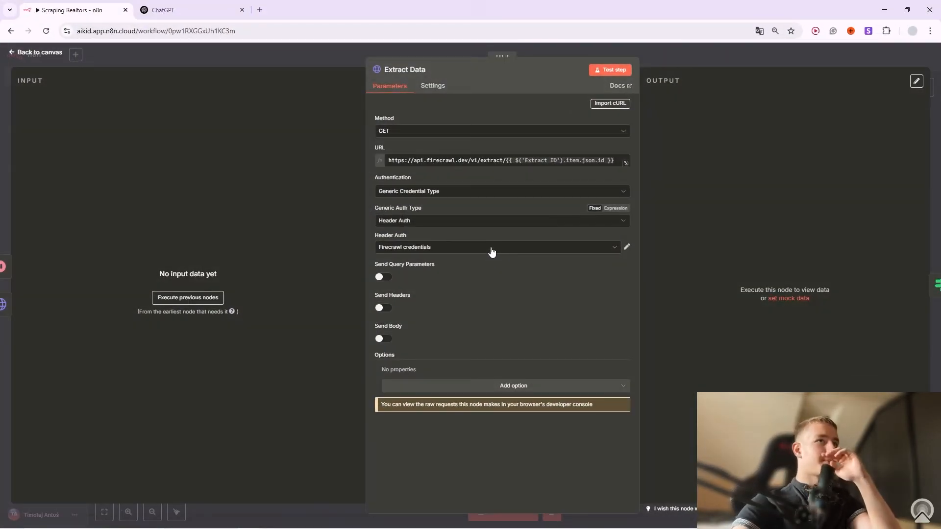
Close Extract Data and add an HTTP Request node after the first HTTP Request.
click(678, 55)
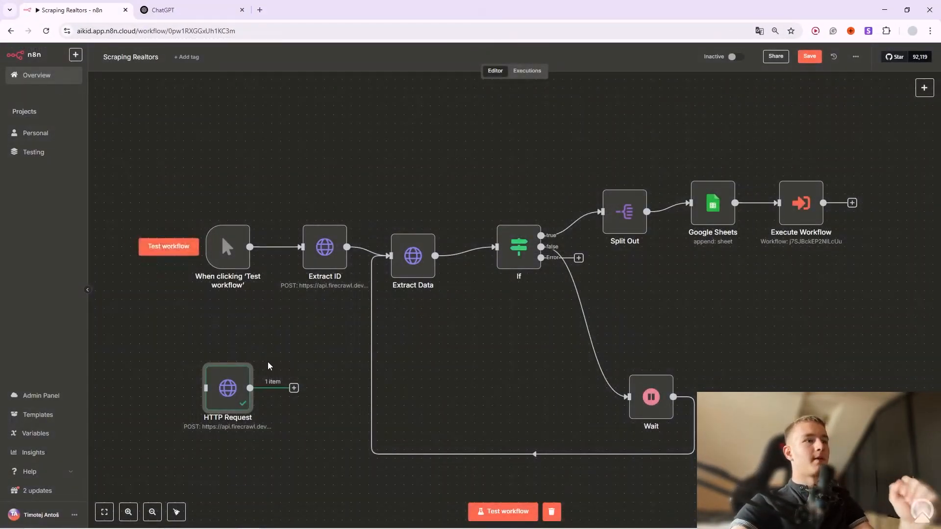
click(294, 389)
text(htt)
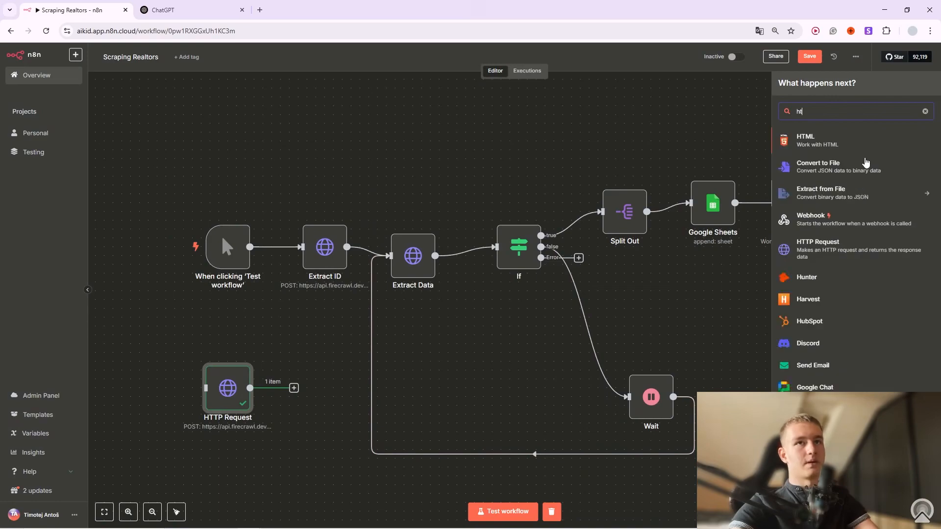
click(842, 148)
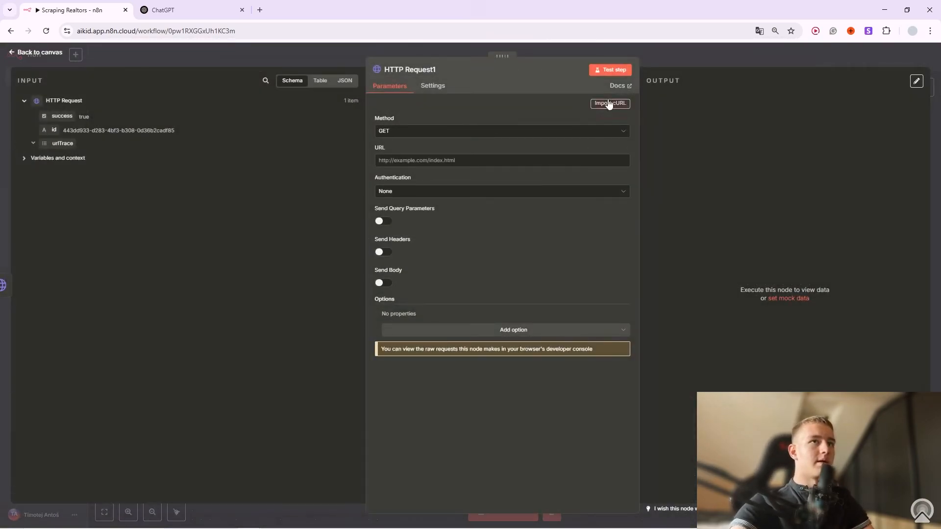
click(609, 104)
key(ctrl+v)
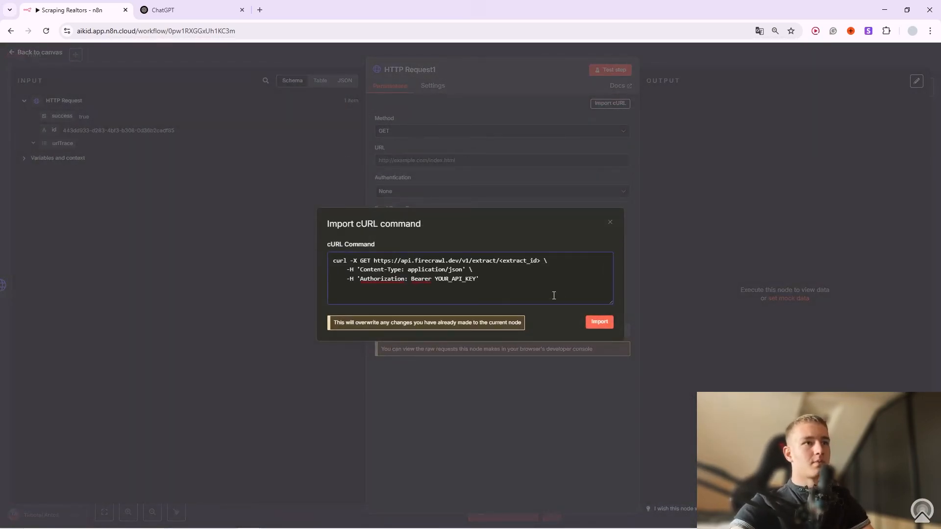
click(604, 324)
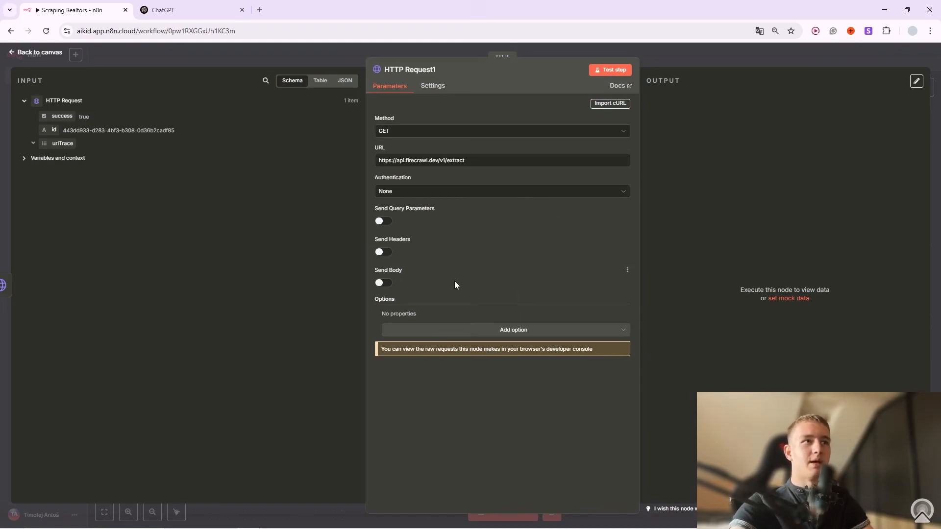
Copy the Authorization header name from the curl text and enable Send Headers.
click(618, 103)
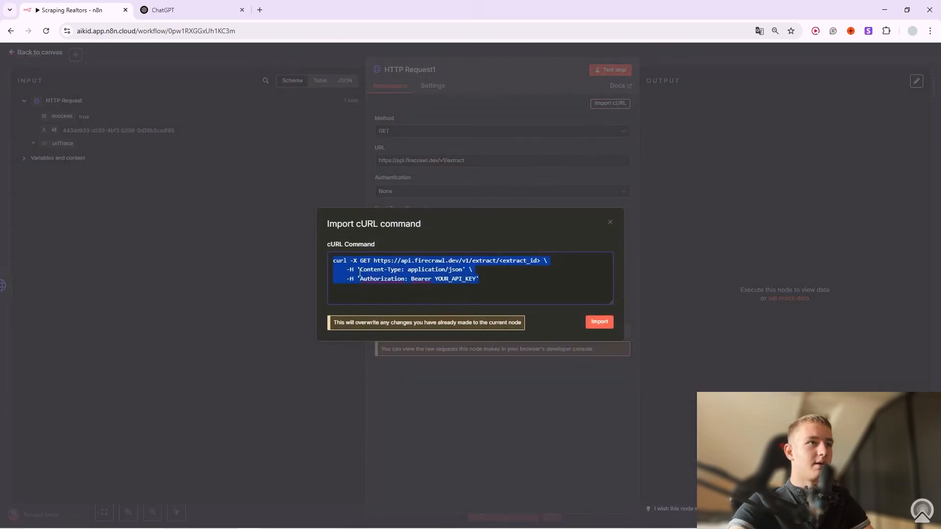
click(389, 279)
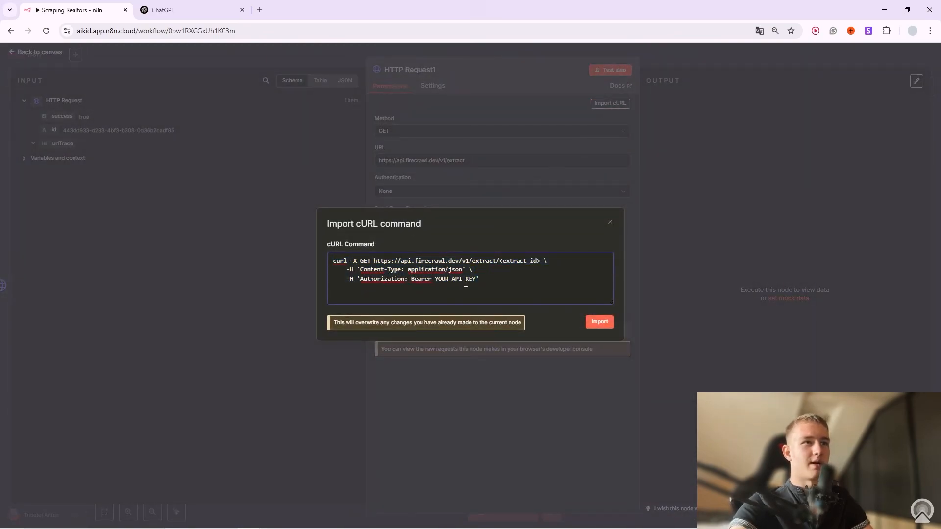
drag(361, 278, 405, 278)
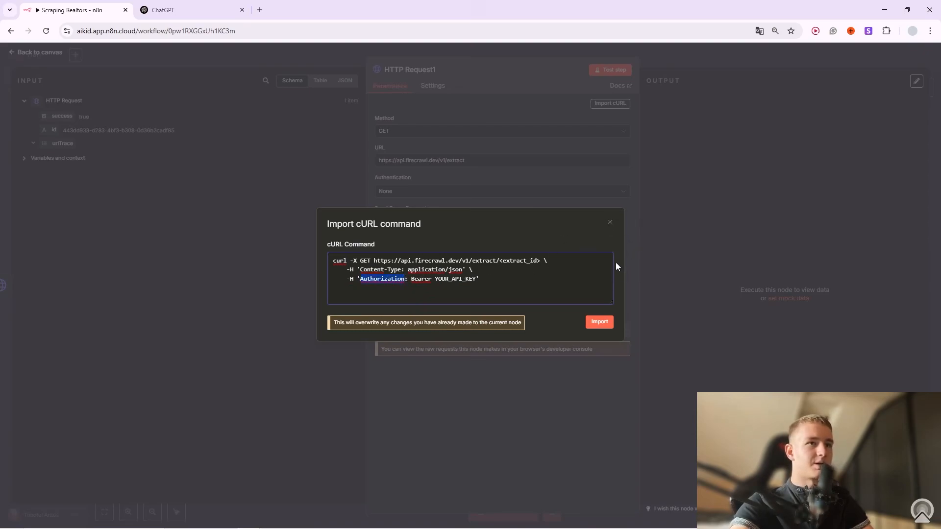
click(607, 223)
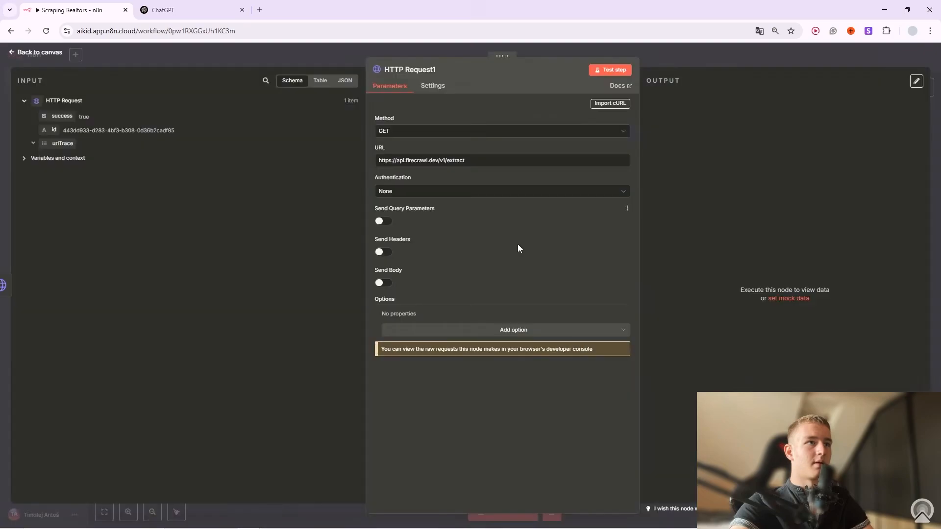
click(385, 252)
Add an Authorization header whose value is Bearer plus the Firecrawl API key.
click(420, 325)
key(ctrl+v)
click(445, 353)
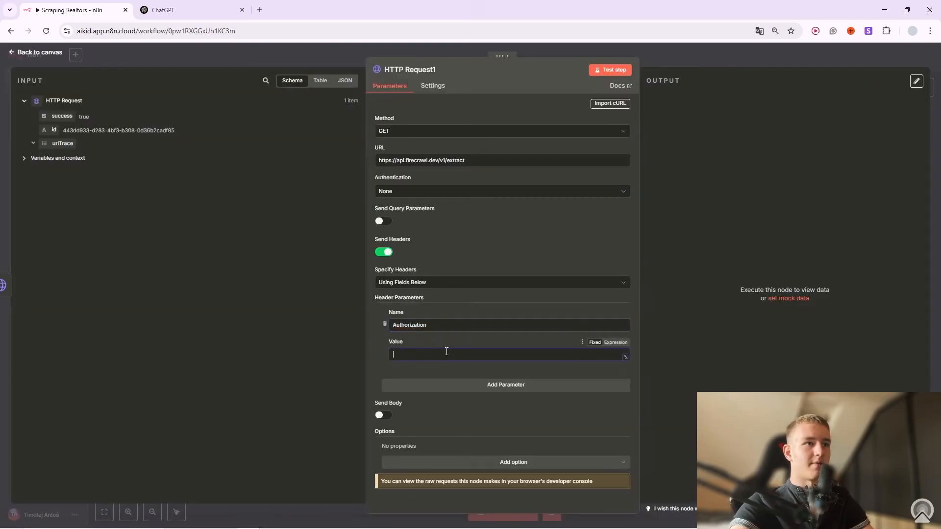
text(Bearer)
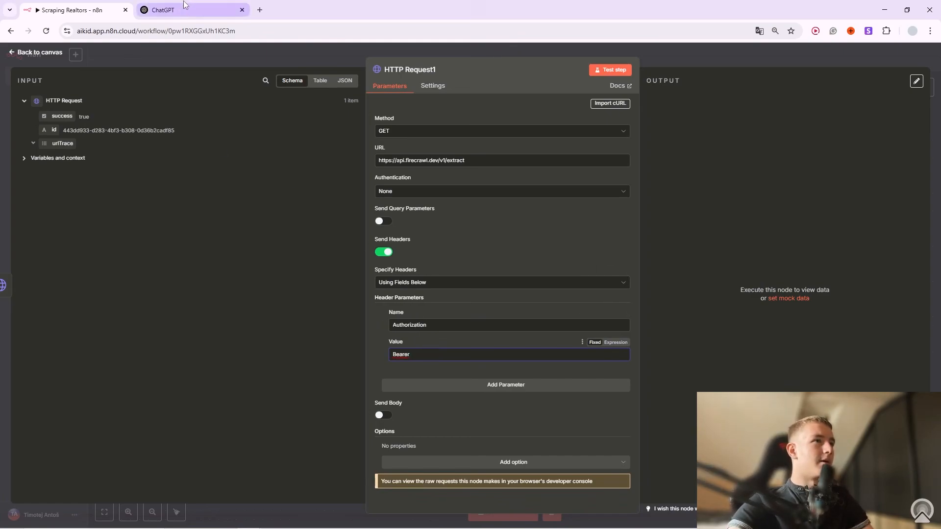
key(alt+Tab)
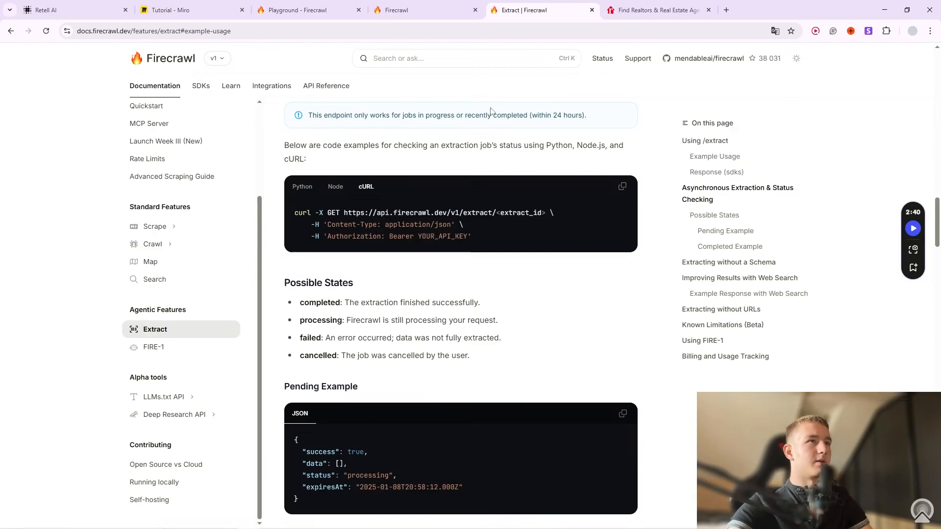
click(300, 7)
click(411, 6)
click(808, 165)
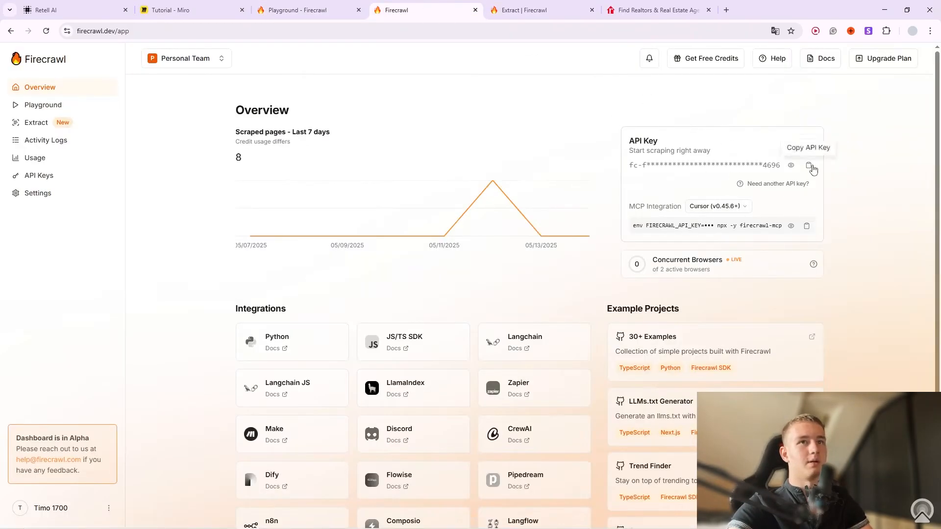
key(alt+Tab)
key(ctrl+v)
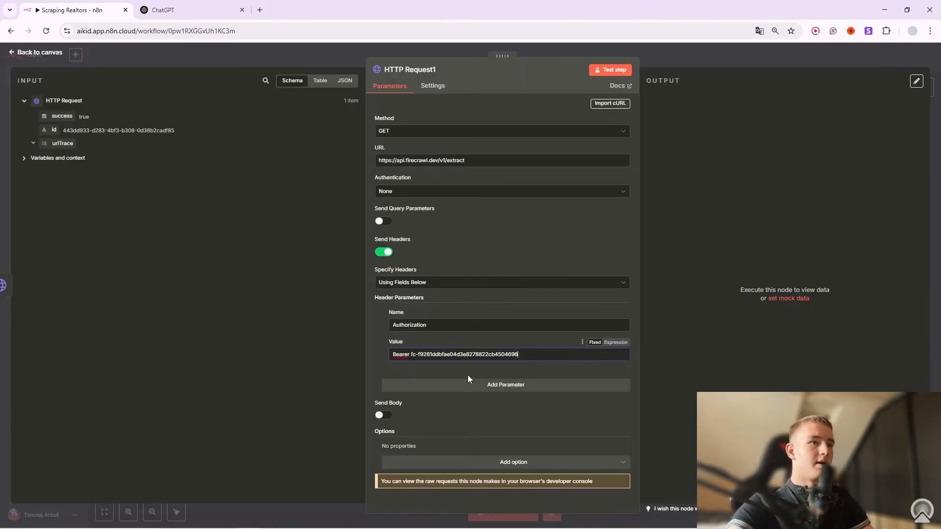
Add a second header, Content-Type: application/json, copied from the curl text.
click(549, 385)
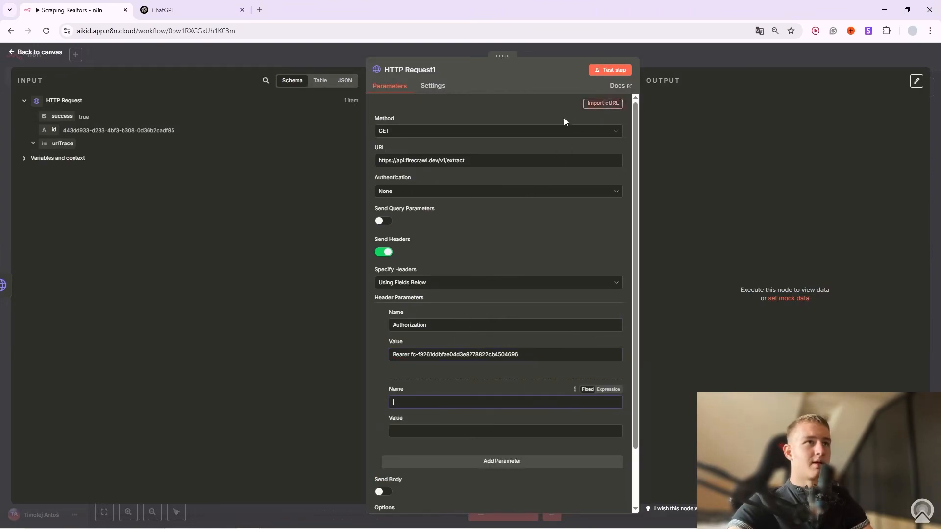
click(602, 102)
click(398, 280)
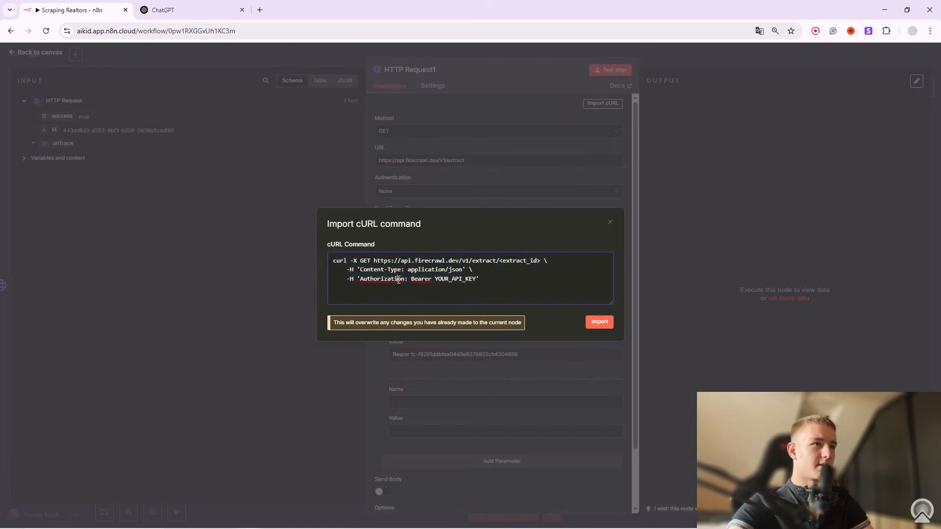
drag(361, 270, 401, 271)
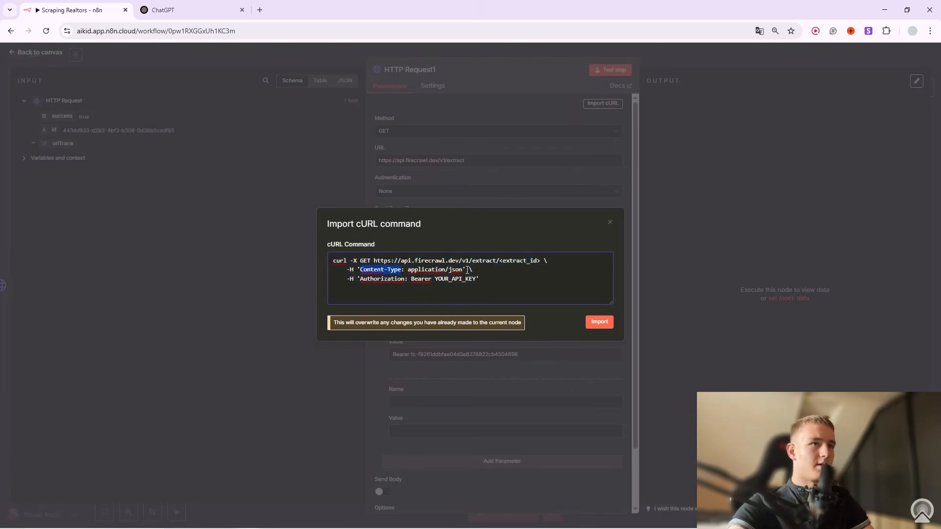
click(610, 222)
click(437, 399)
key(ctrl+v)
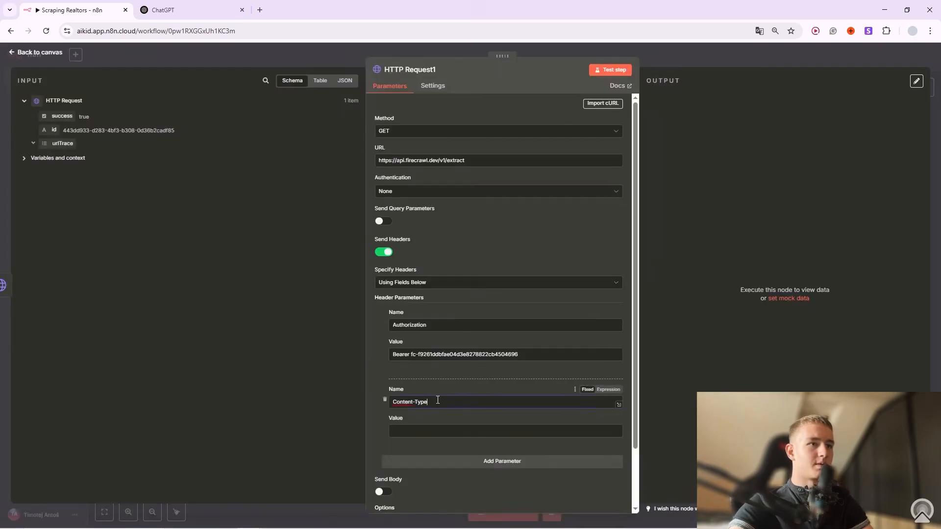
click(603, 104)
drag(408, 270, 461, 271)
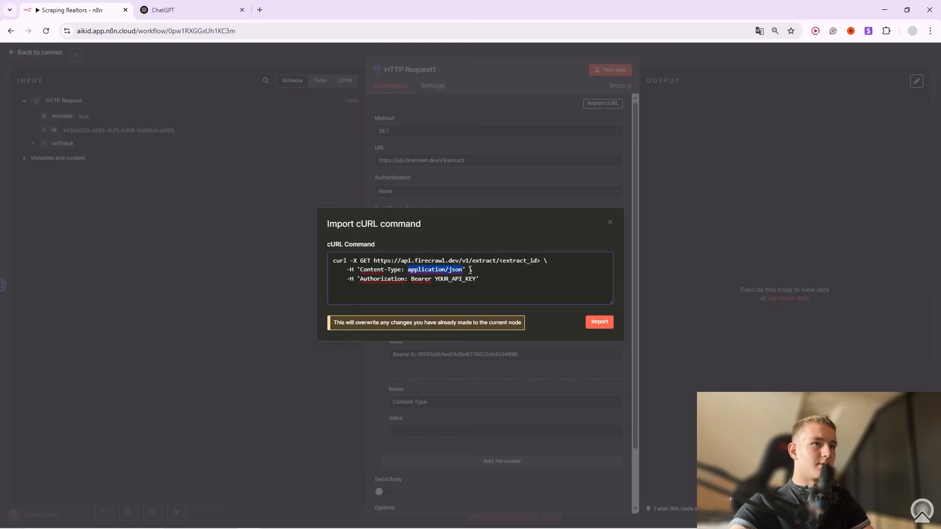
key(ctrl+c)
click(610, 223)
click(446, 431)
key(ctrl+v)
scroll(475, 419, down, 2)
scroll(483, 404, up, 2)
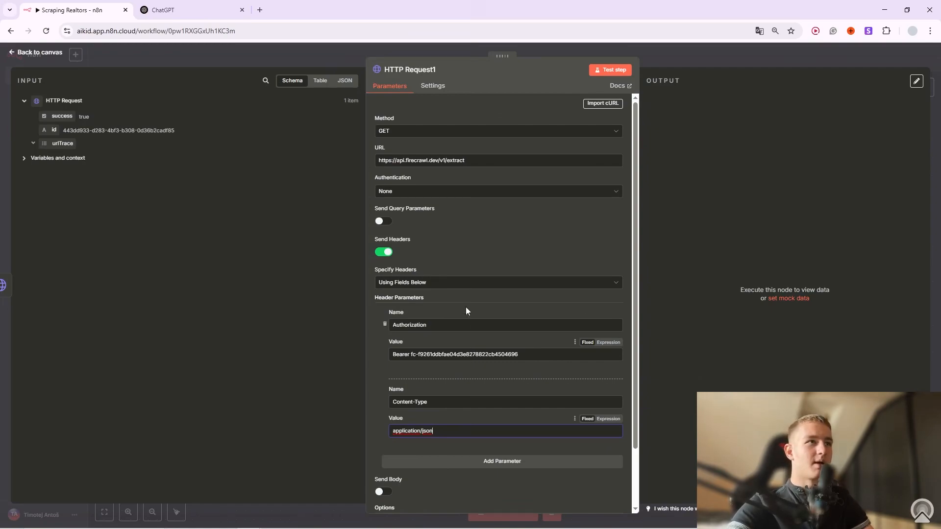
click(484, 162)
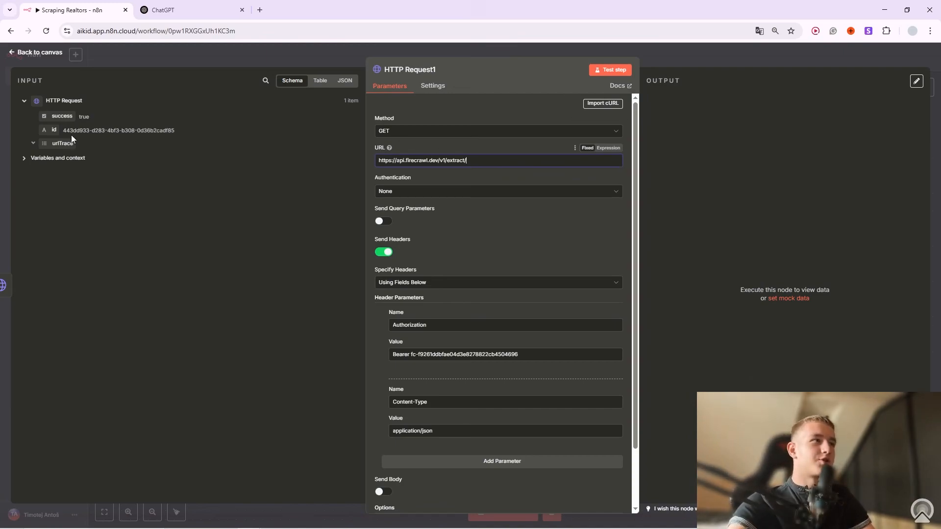
drag(54, 130, 490, 163)
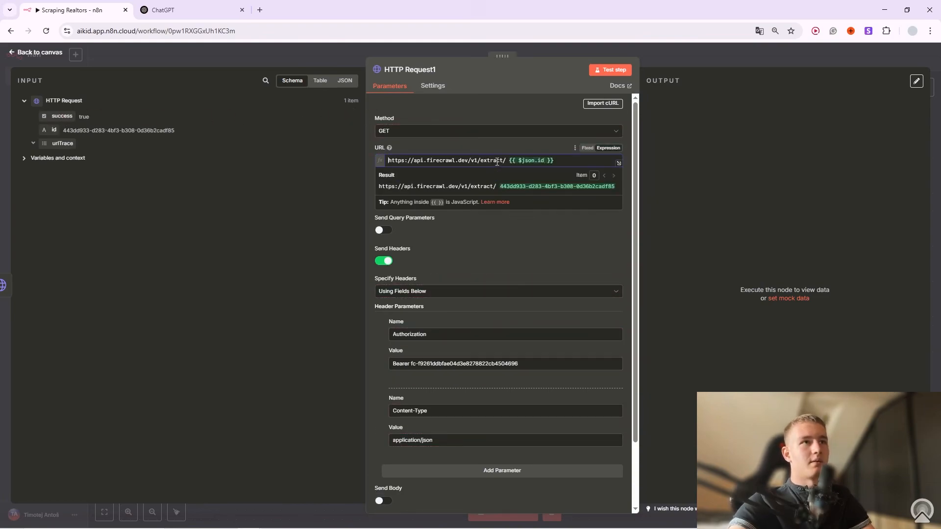
key(Delete)
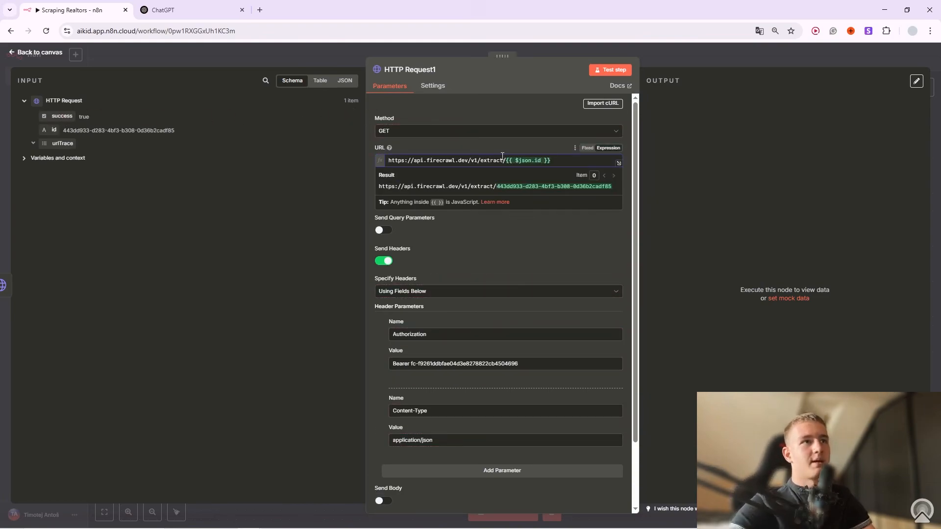
key(ctrl+a)
click(480, 155)
key(alt+Tab)
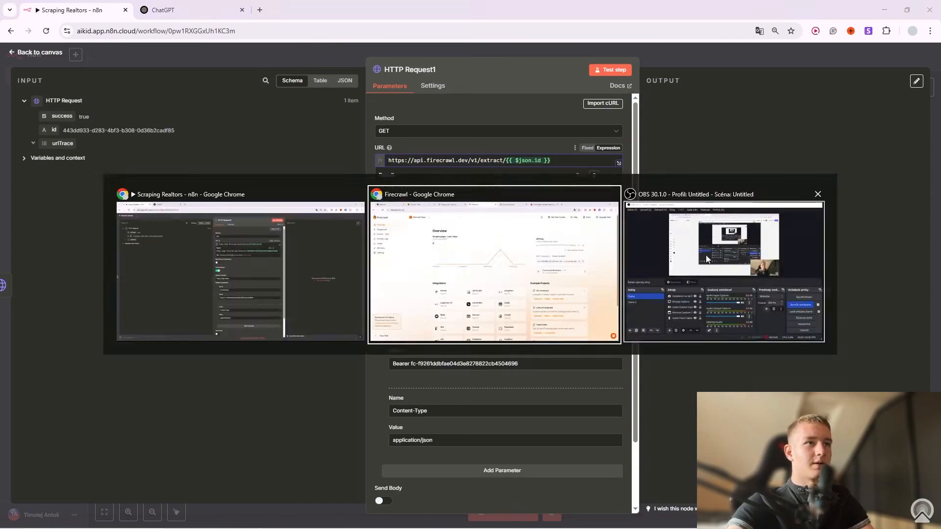
click(523, 8)
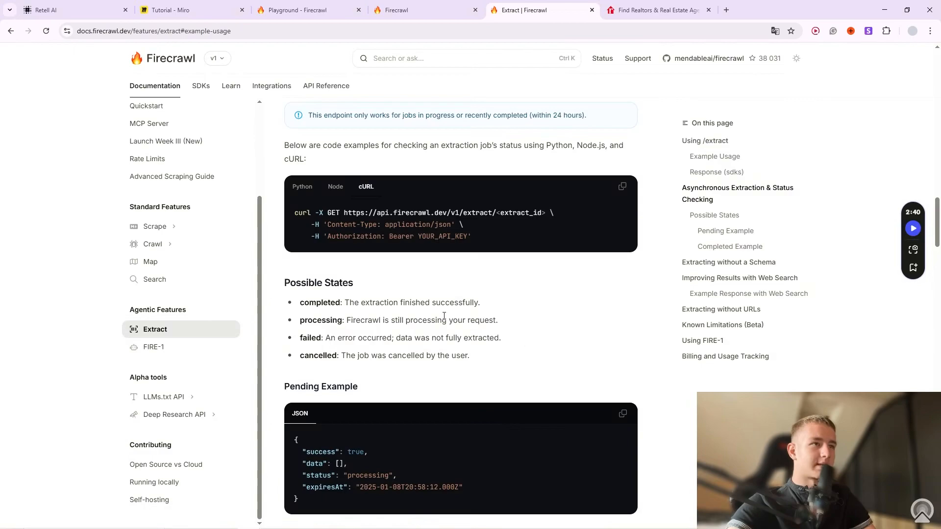
scroll(529, 345, up, 5)
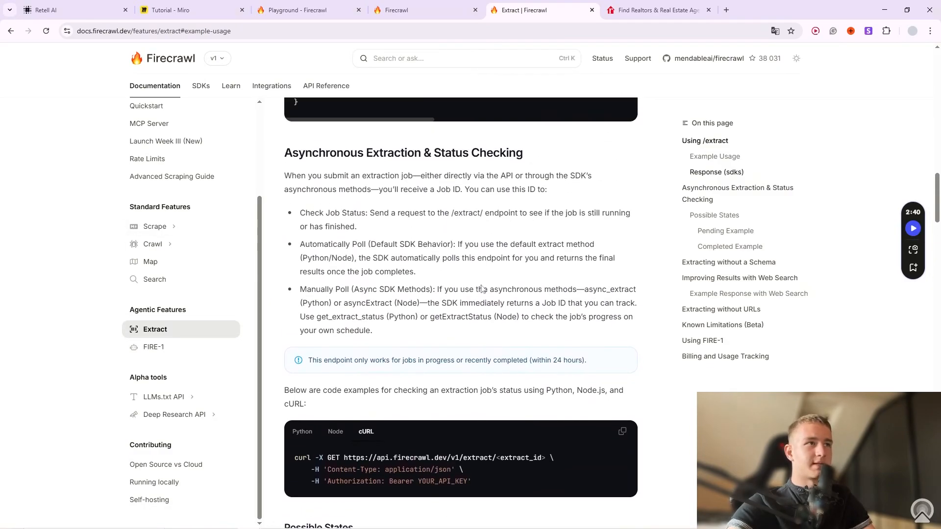
scroll(482, 283, up, 2)
scroll(539, 235, down, 4)
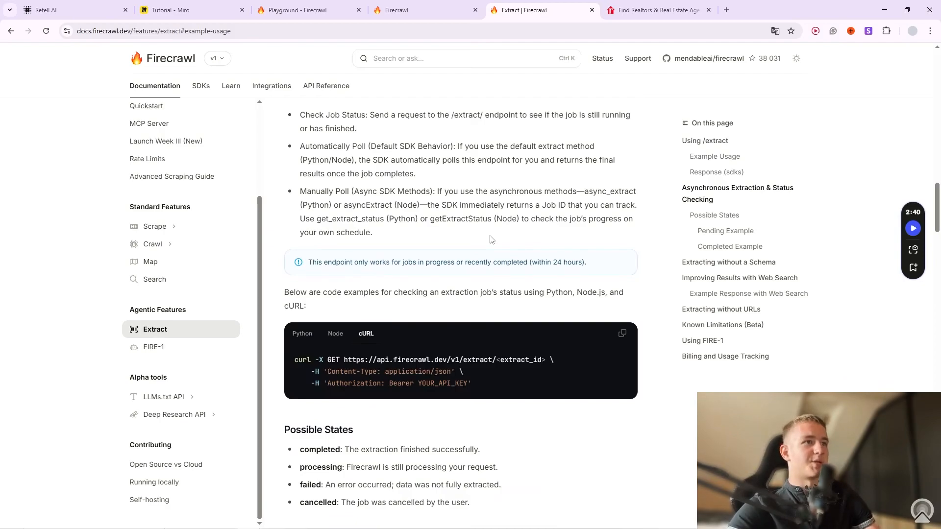
key(alt+Tab)
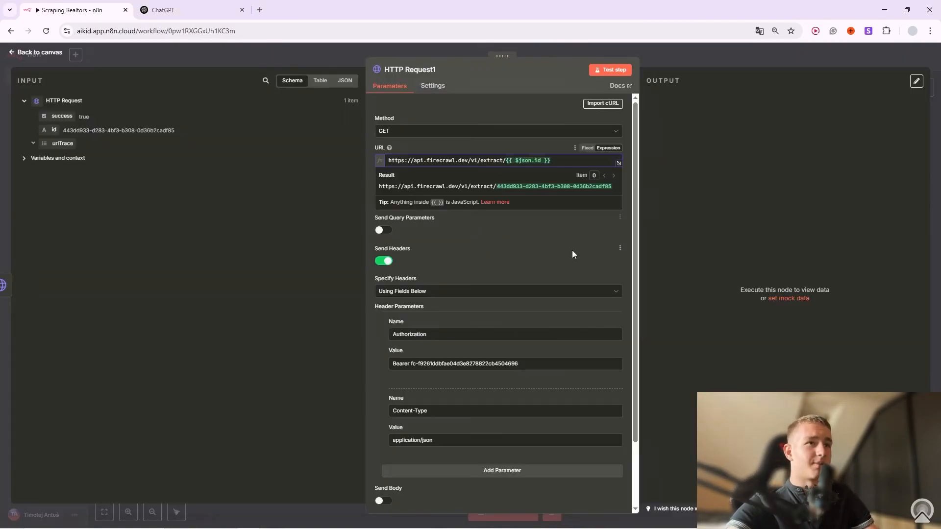
click(572, 253)
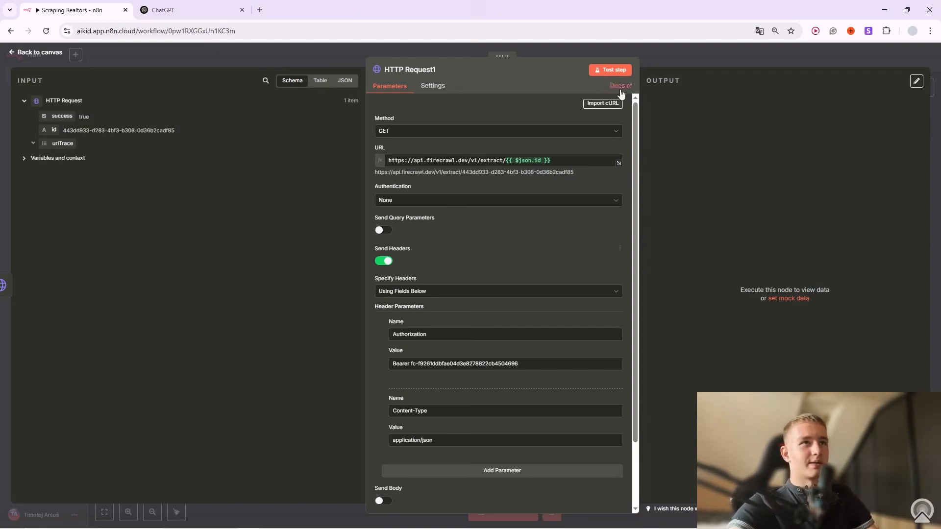
Test-run HTTP Request1, check its result, and go back to the workflow canvas.
click(611, 69)
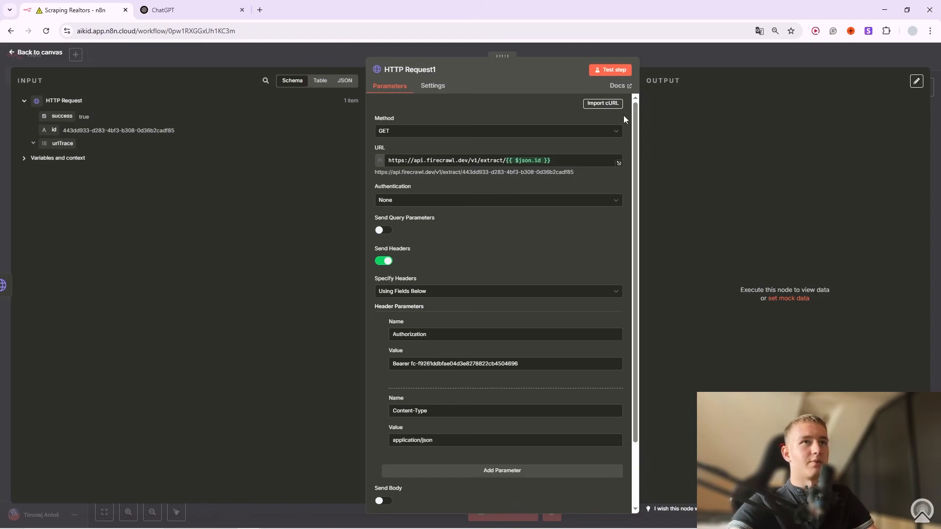
click(615, 70)
click(613, 71)
scroll(524, 300, down, 3)
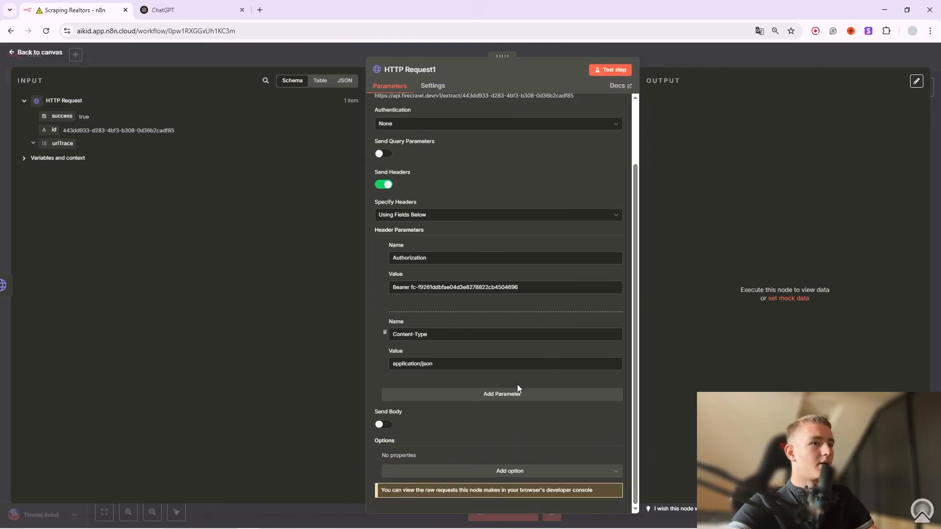
click(54, 158)
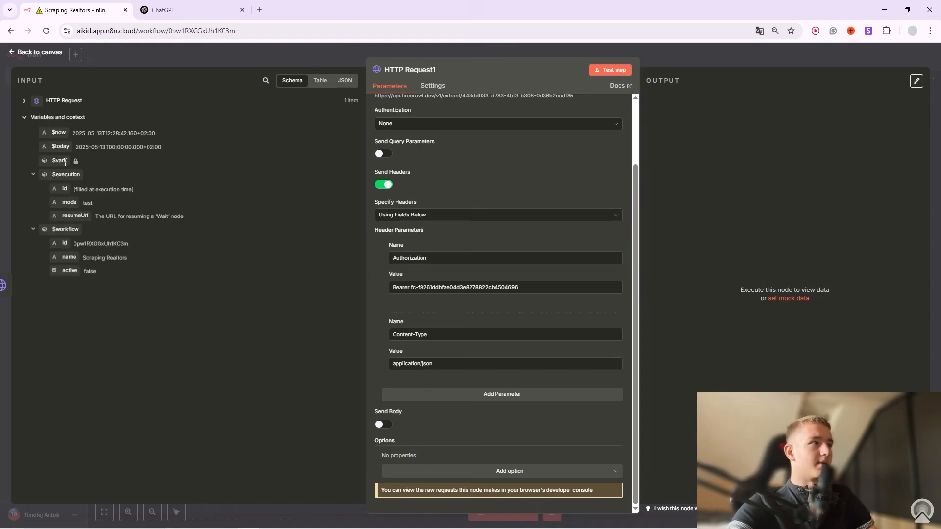
scroll(576, 289, up, 3)
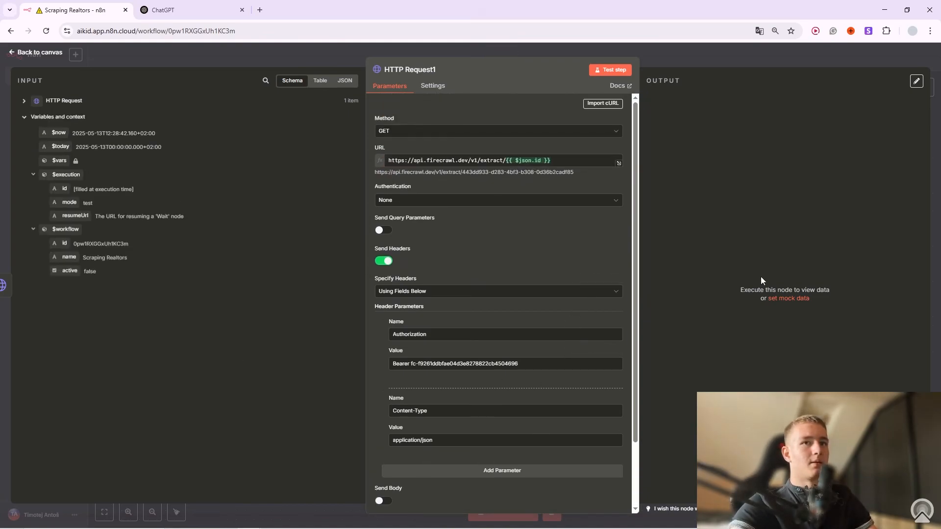
click(686, 48)
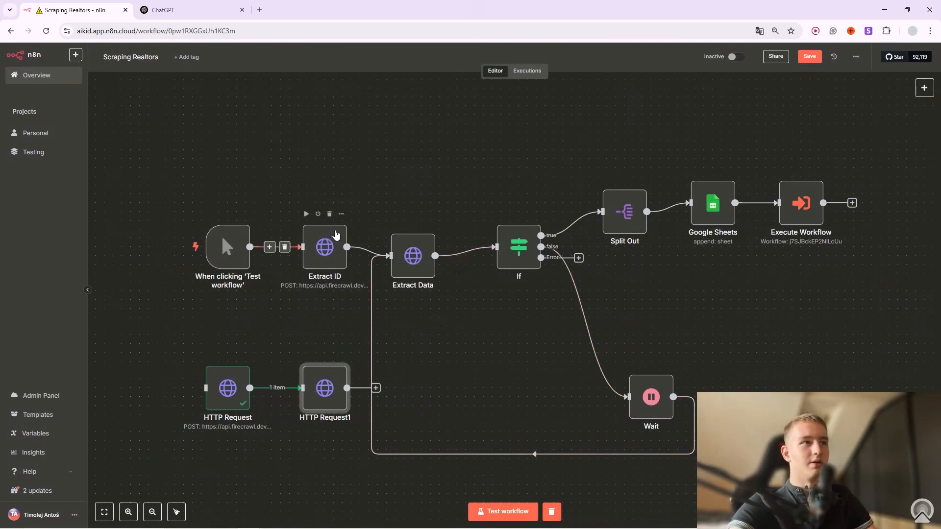
Test-run Extract ID and review its settings and full JSON request body.
click(341, 215)
click(372, 237)
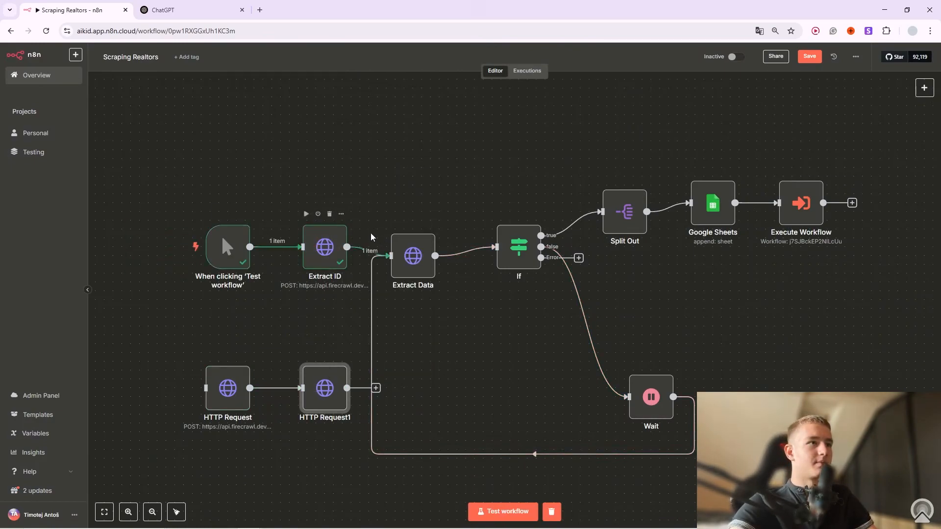
click(341, 215)
click(369, 228)
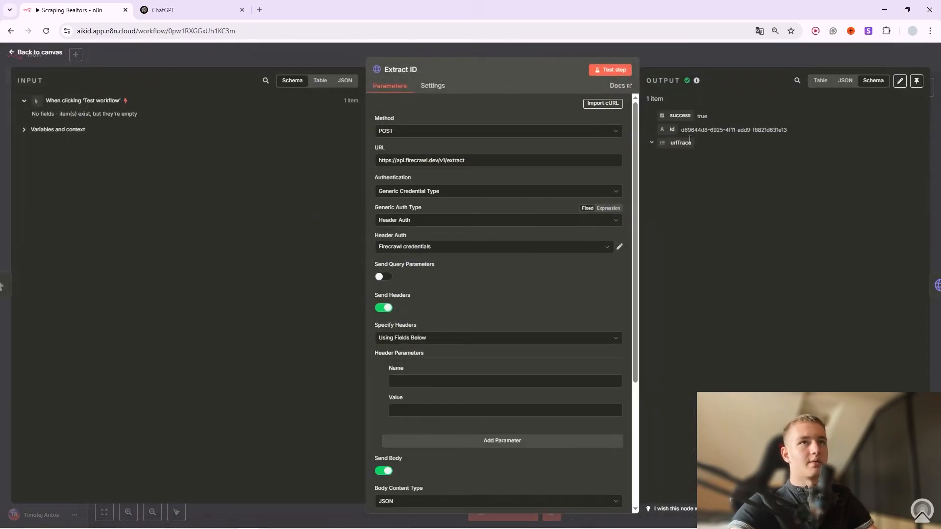
drag(690, 129, 709, 129)
scroll(549, 294, down, 4)
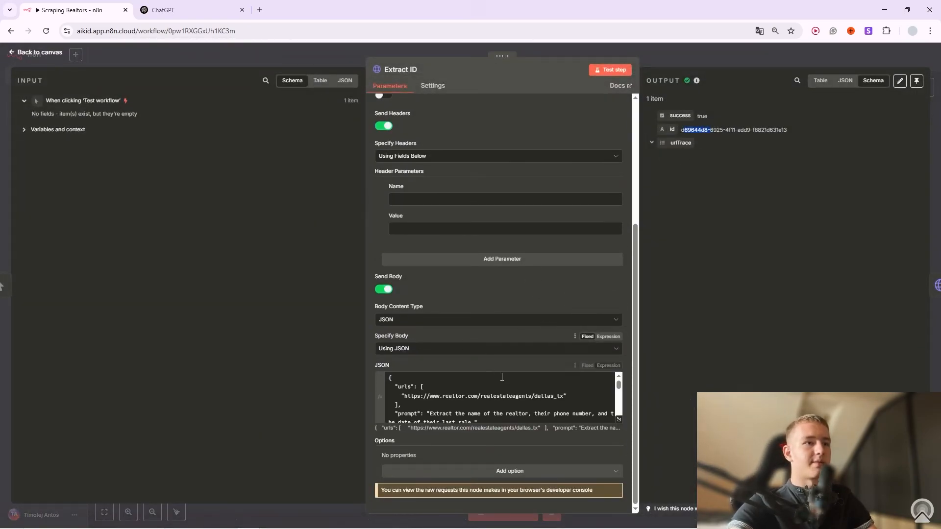
click(618, 419)
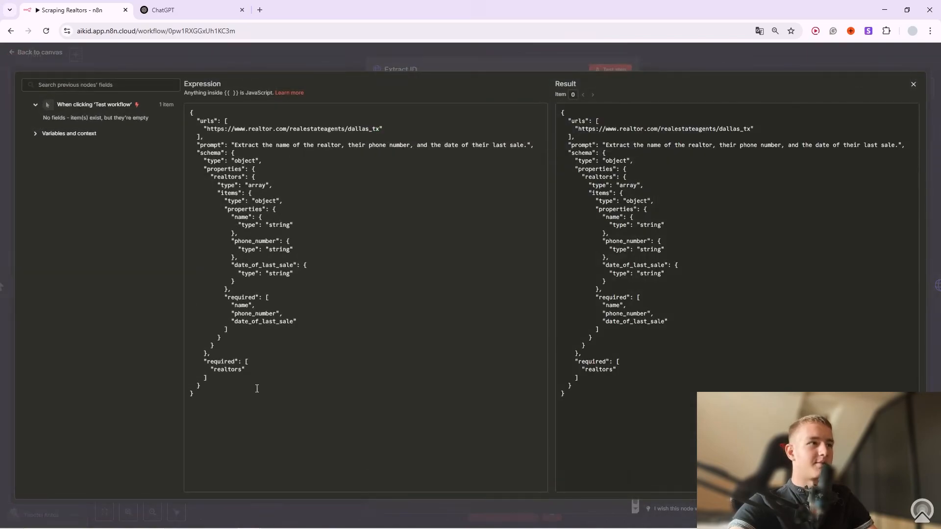
click(345, 68)
scroll(447, 235, up, 5)
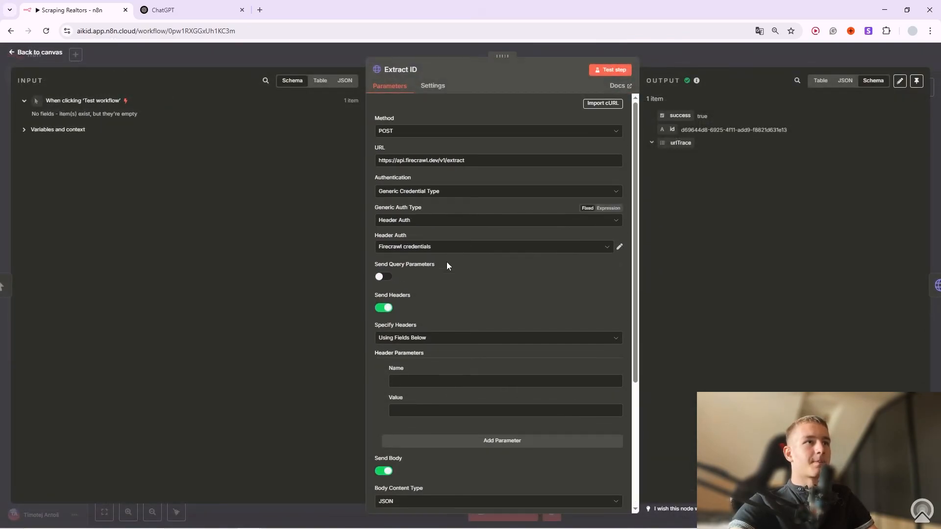
Delete Extract ID's empty header row and run the workflow through Extract Data.
click(385, 379)
drag(682, 130, 767, 130)
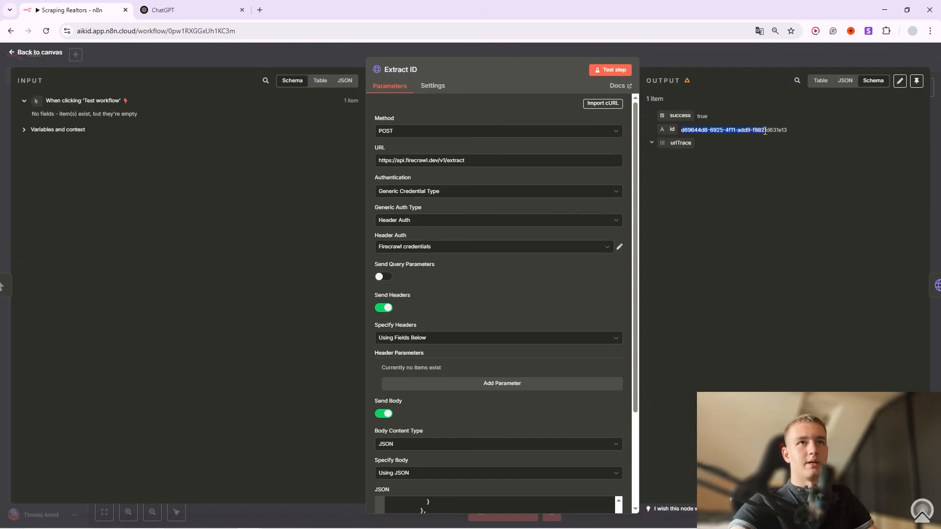
click(687, 60)
click(394, 223)
click(429, 223)
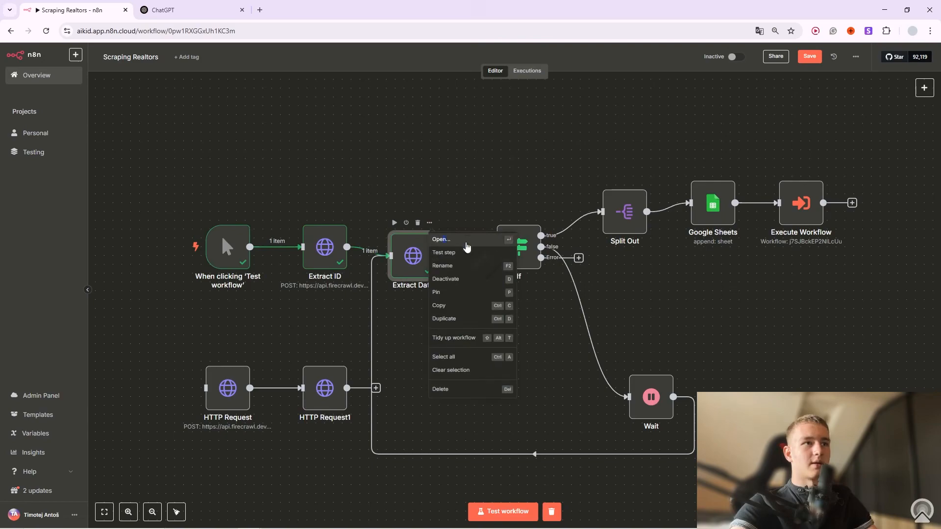
click(442, 240)
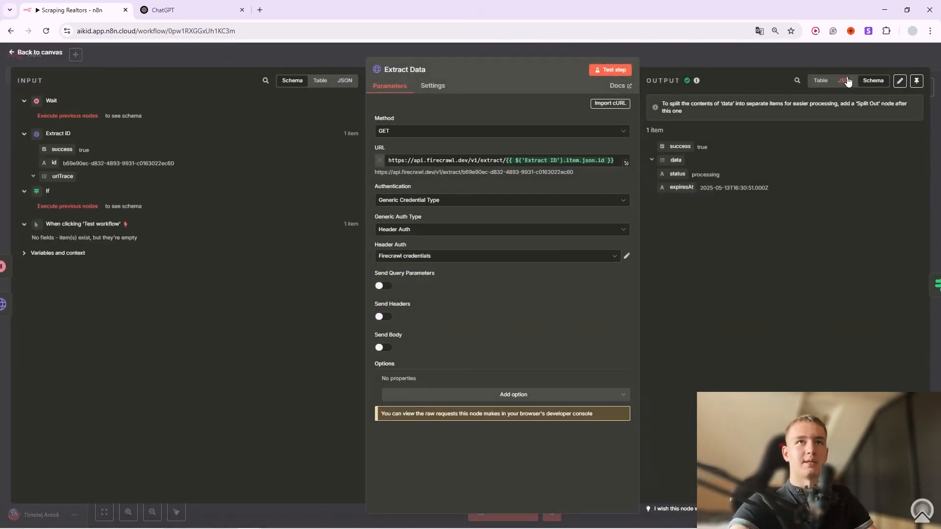
click(818, 81)
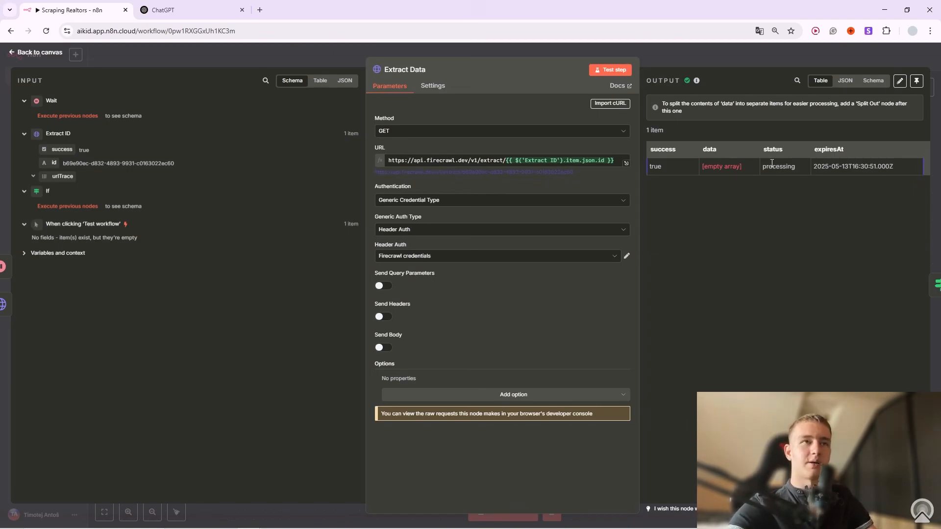
click(752, 65)
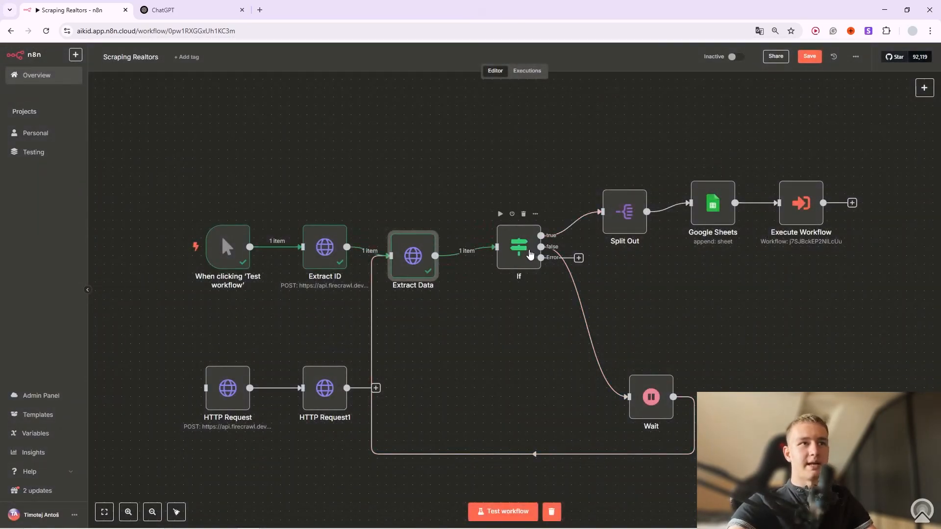
click(535, 214)
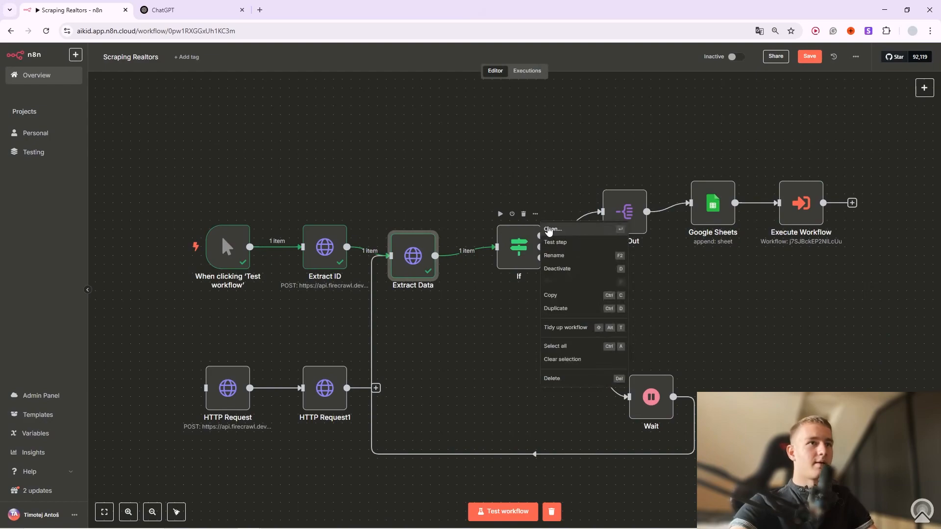
click(547, 231)
click(392, 123)
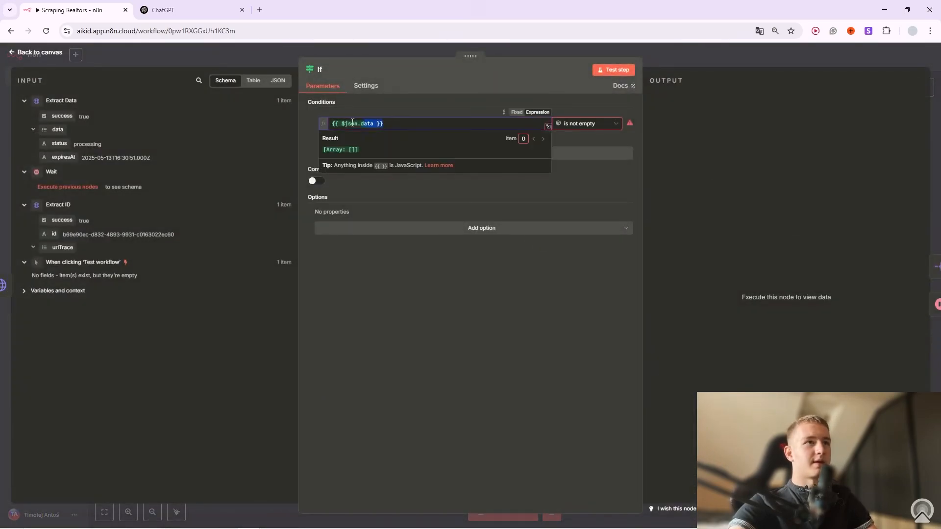
click(407, 99)
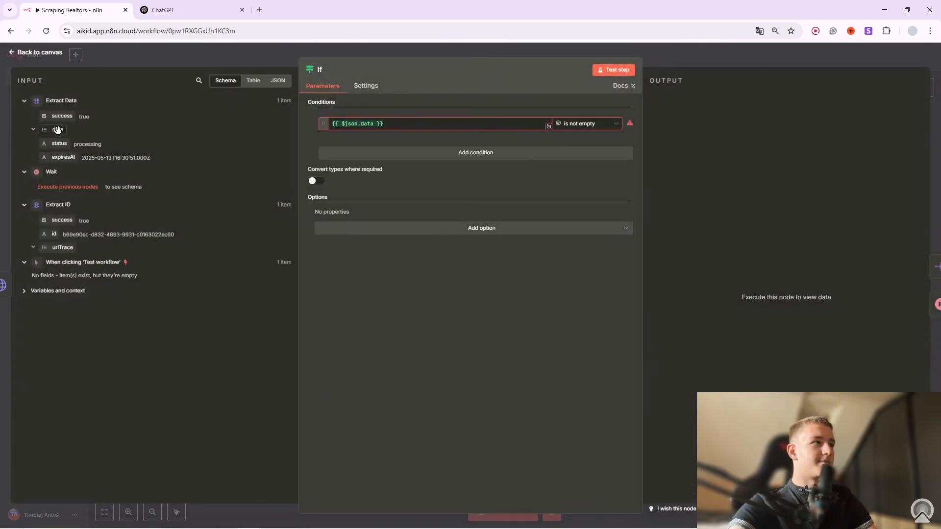
click(593, 127)
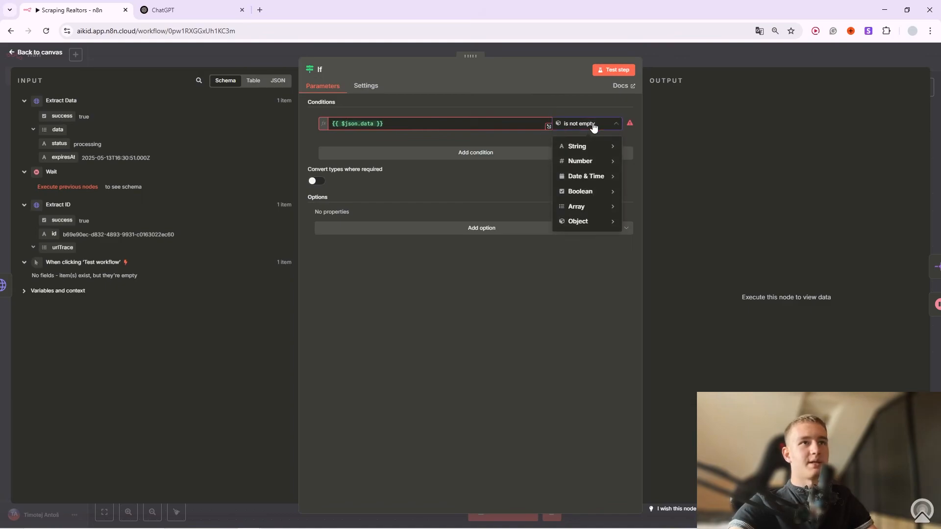
click(695, 63)
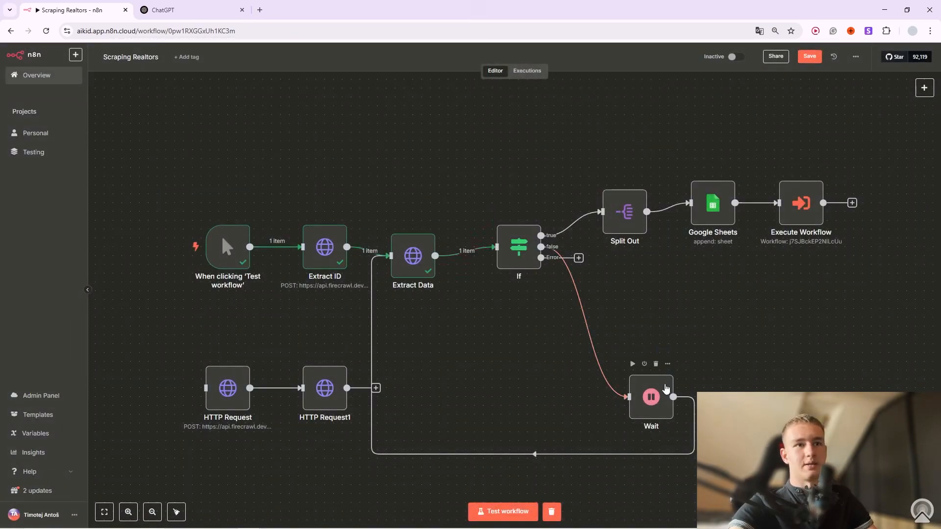
click(501, 215)
click(500, 215)
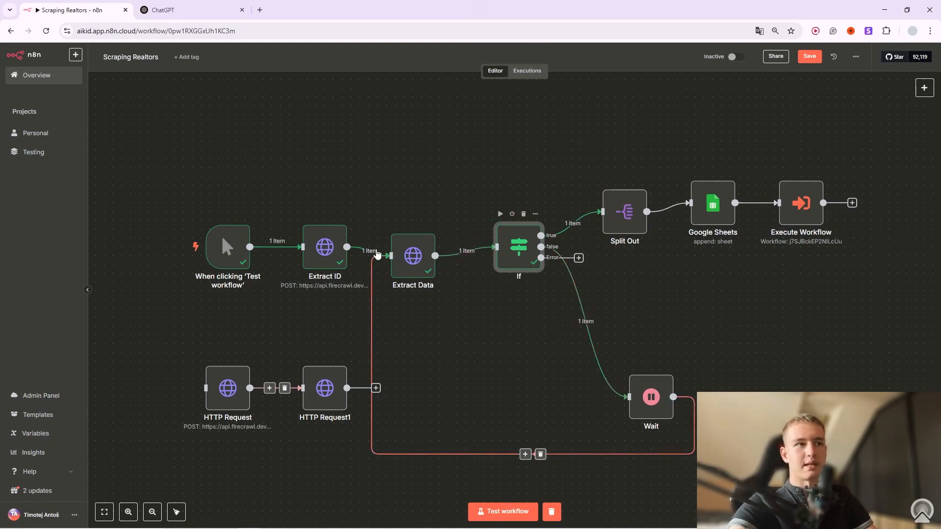
right_click(628, 199)
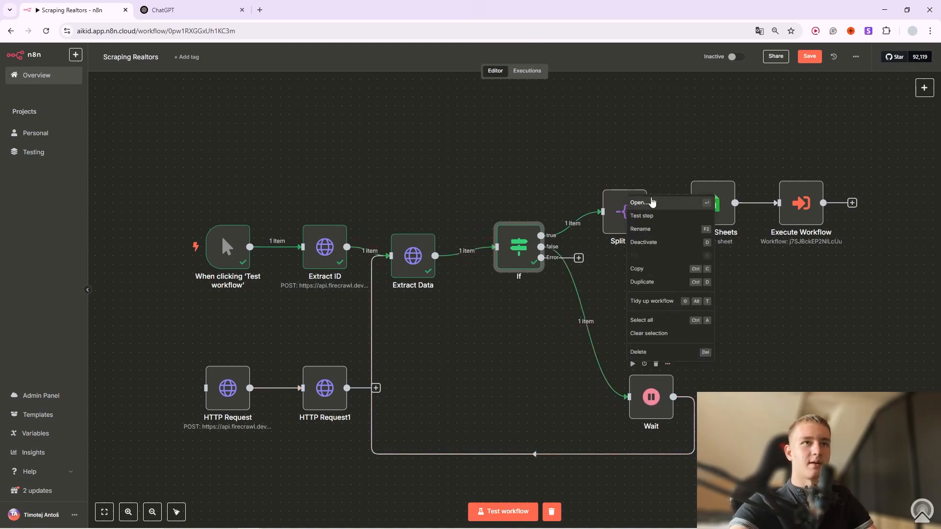
click(651, 202)
key(Escape)
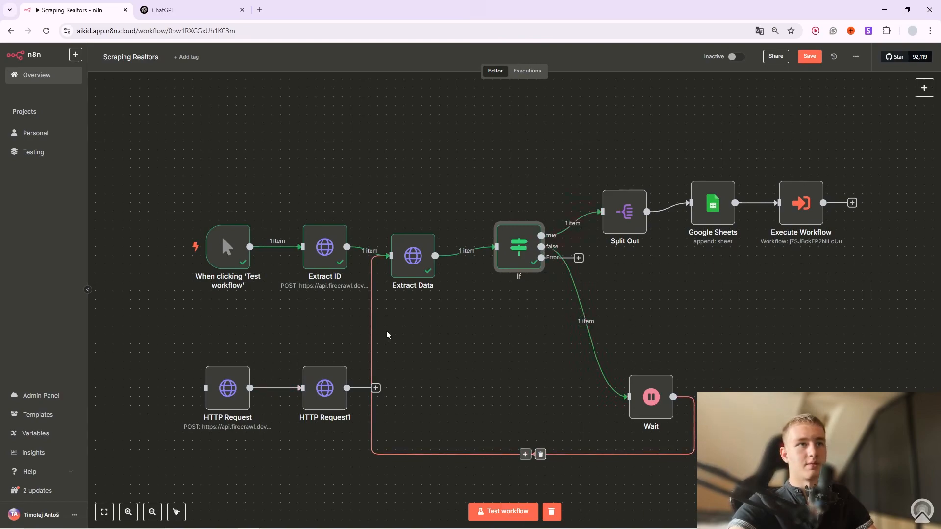
drag(579, 111, 867, 300)
Rerun Extract Data and review the realtors' names, phone numbers and last-sale dates in Schema view.
click(428, 223)
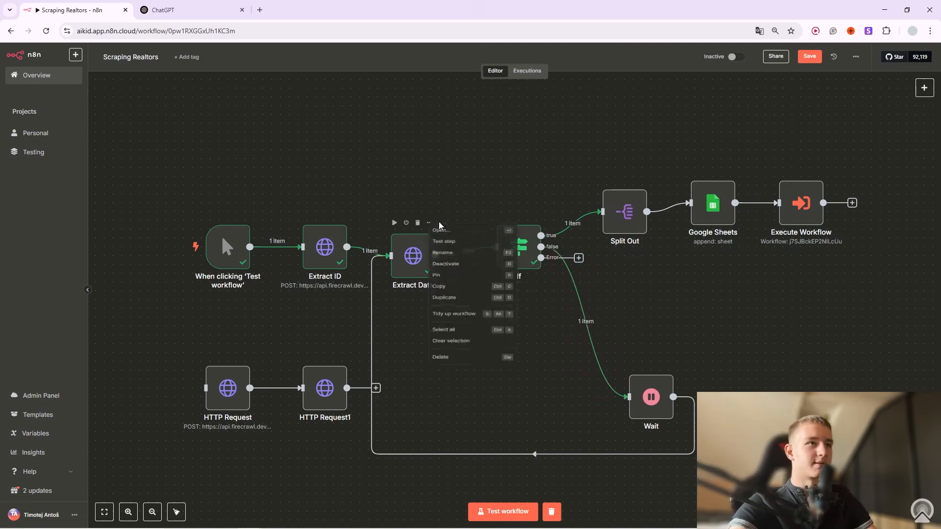
click(464, 237)
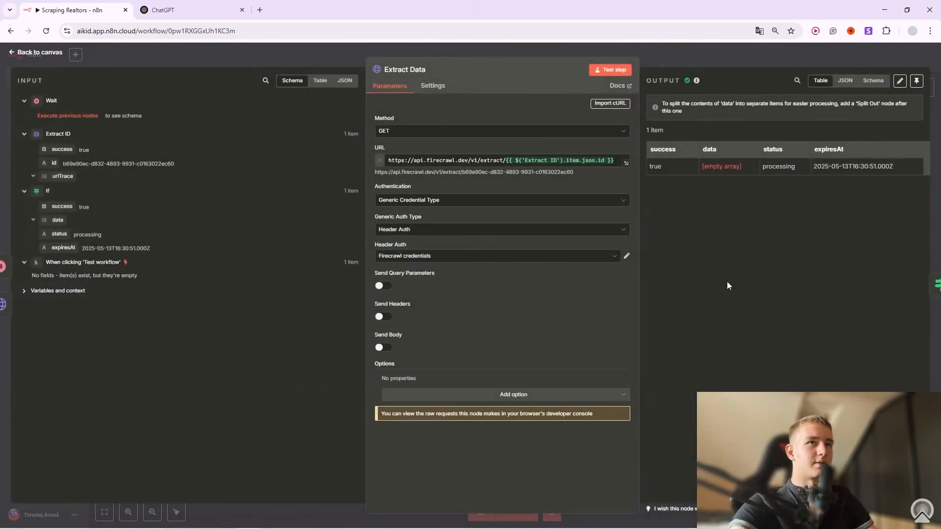
click(621, 72)
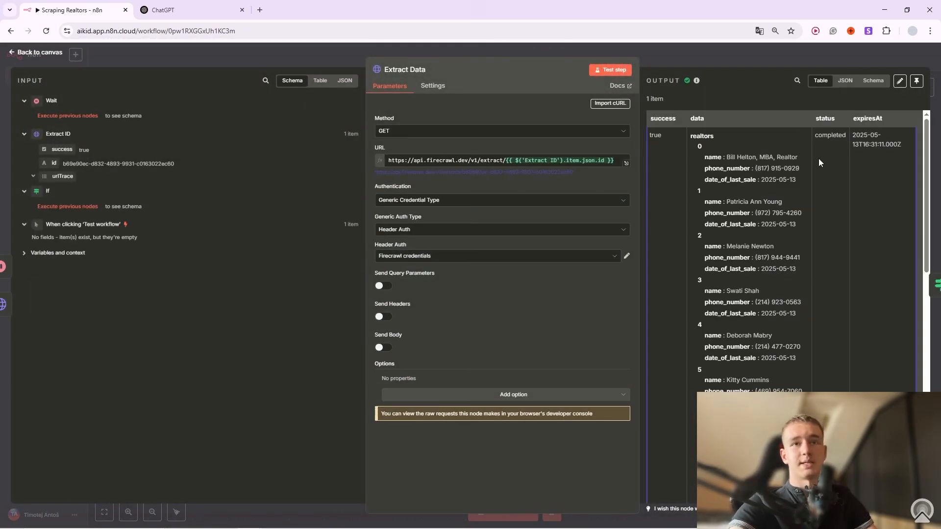
click(872, 81)
scroll(713, 189, down, 15)
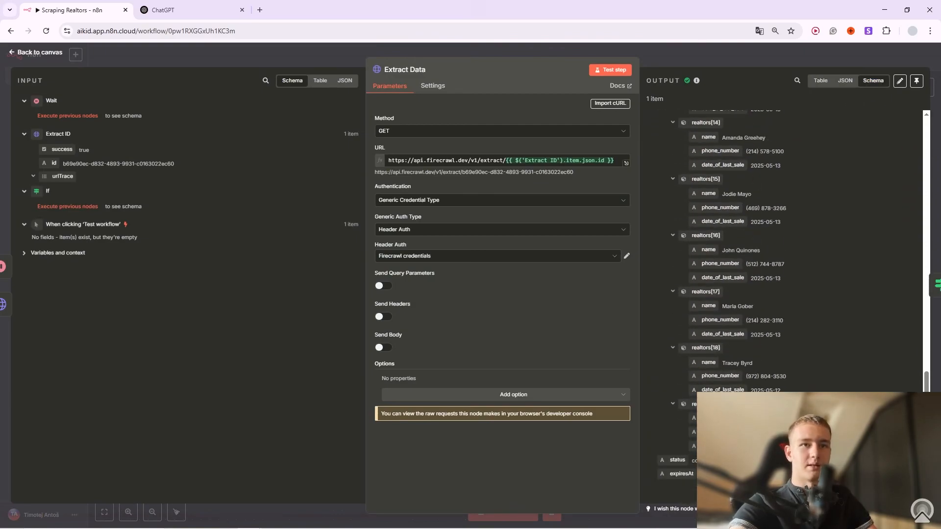
drag(740, 372, 752, 368)
scroll(772, 362, up, 15)
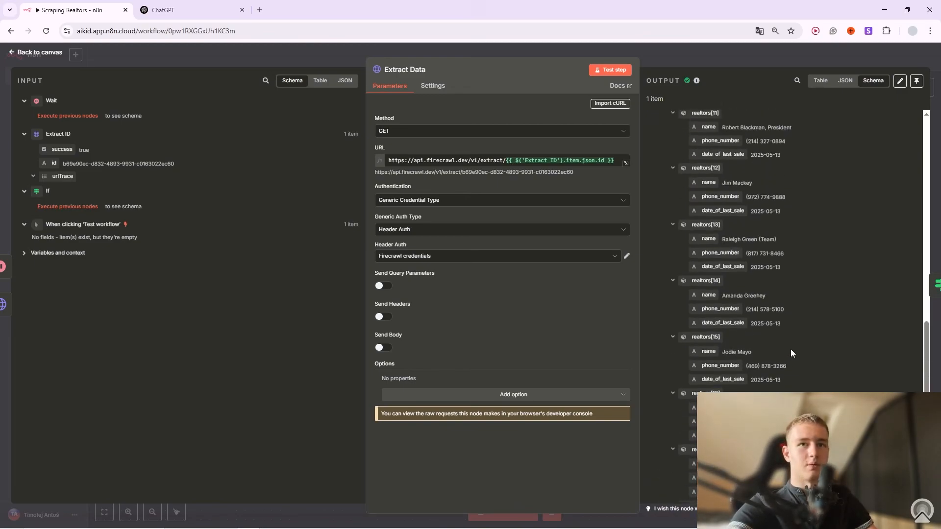
scroll(804, 339, up, 1)
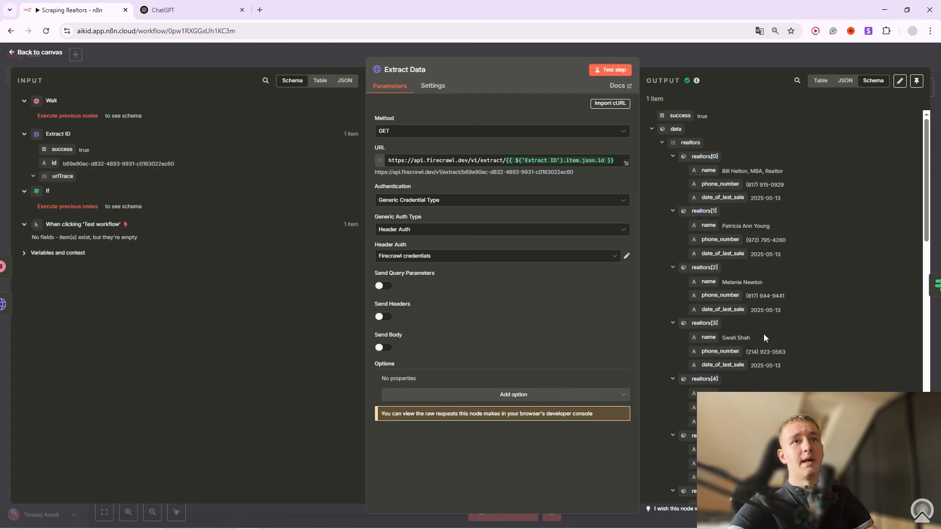
drag(734, 172, 757, 174)
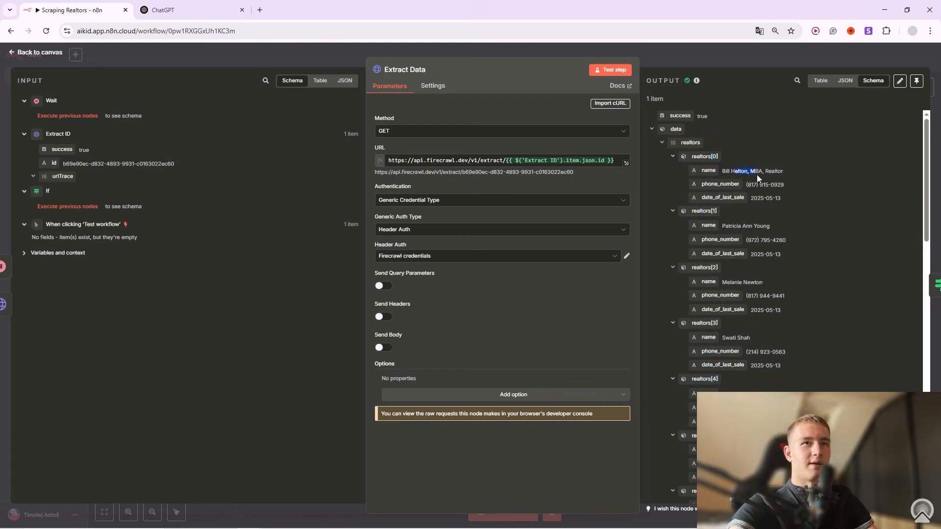
double_click(748, 226)
drag(760, 255, 777, 255)
click(784, 292)
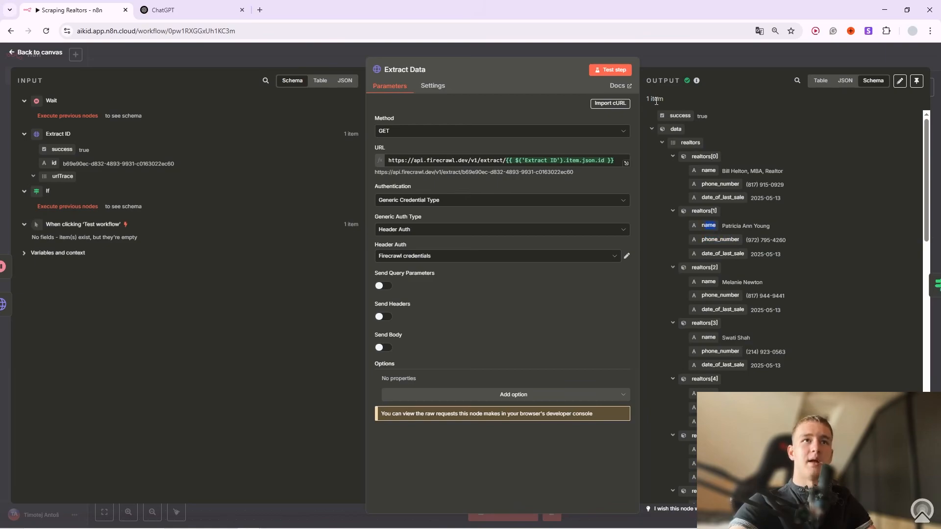
click(724, 54)
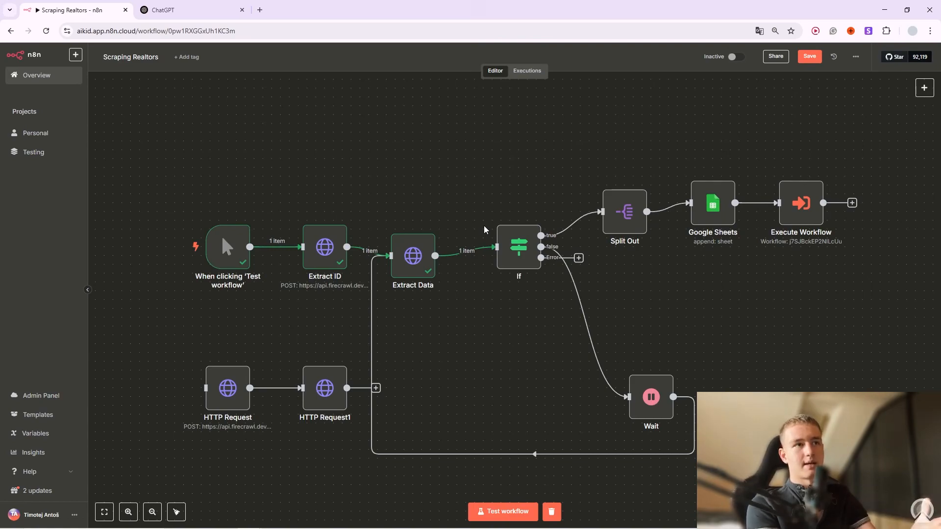
Review the Google Sheets node settings and run the workflow up to the If step.
mouse_move(459, 259)
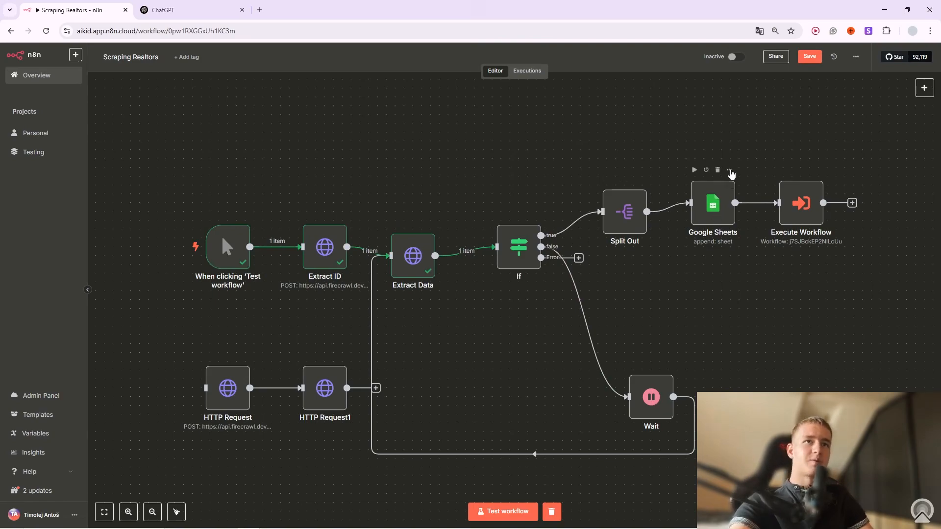
click(729, 169)
click(741, 182)
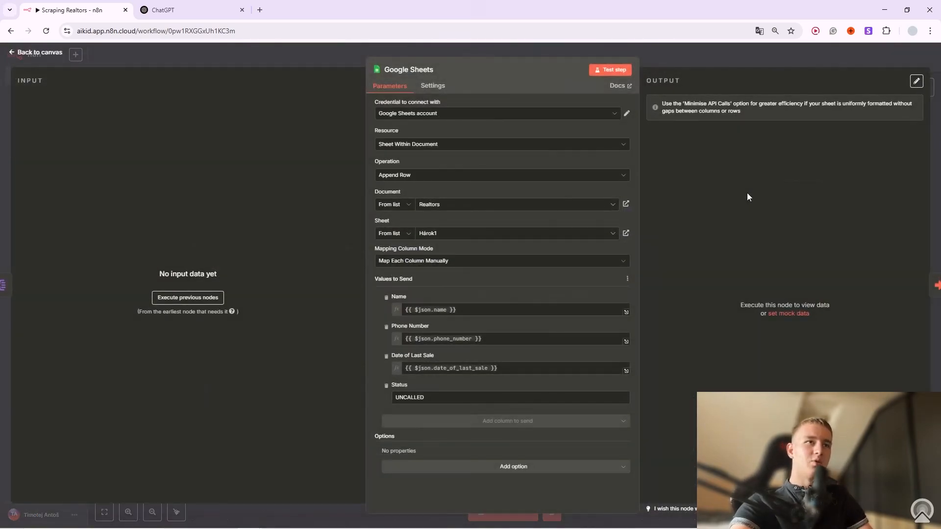
click(683, 63)
click(500, 214)
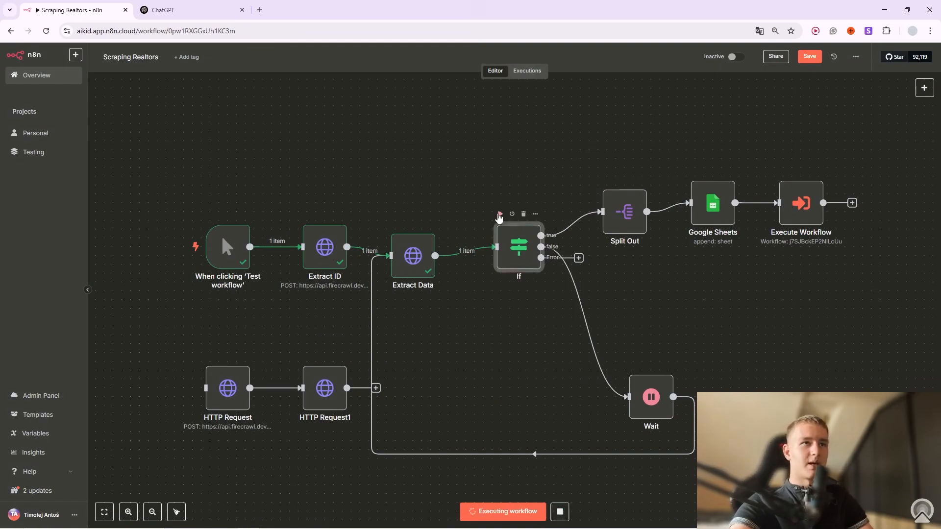
Run through Split Out on data.realtors, yielding 20 realtor items, and open a new browser tab.
click(641, 178)
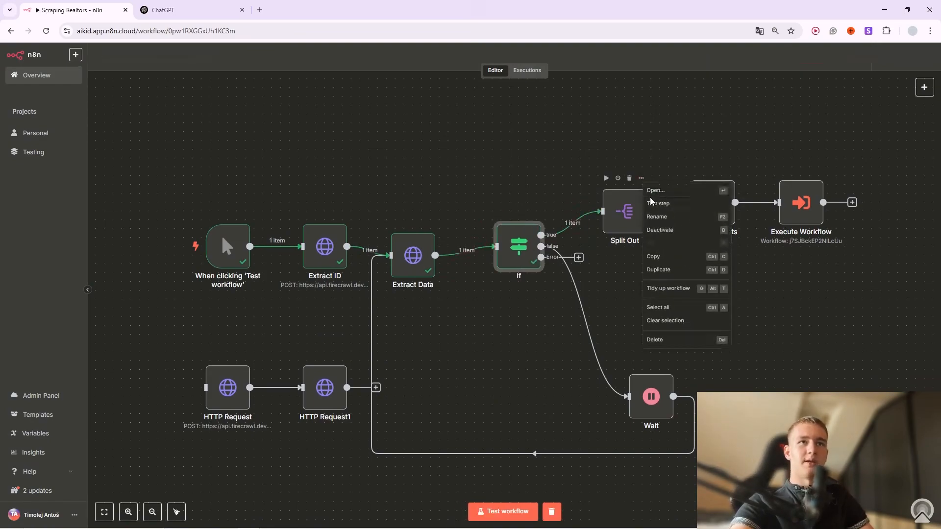
click(650, 197)
double_click(401, 116)
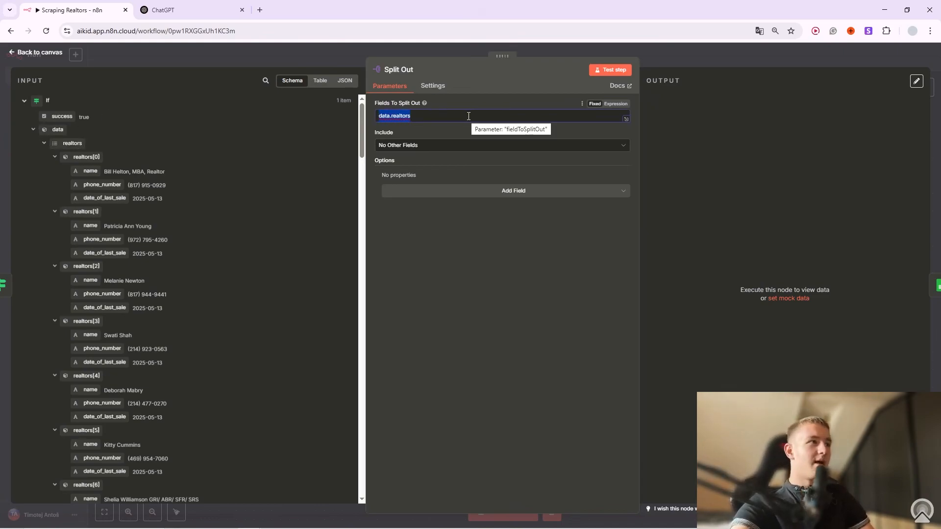
click(689, 55)
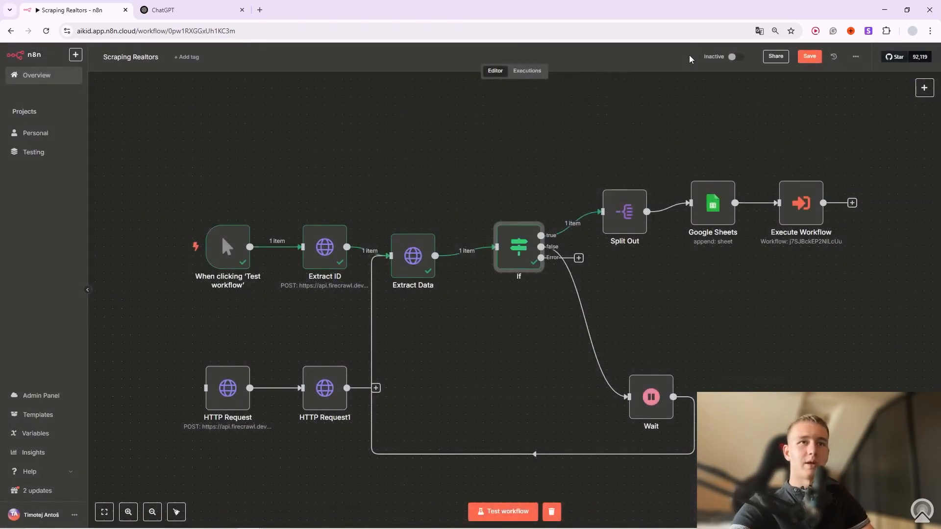
click(607, 179)
right_click(607, 176)
click(598, 137)
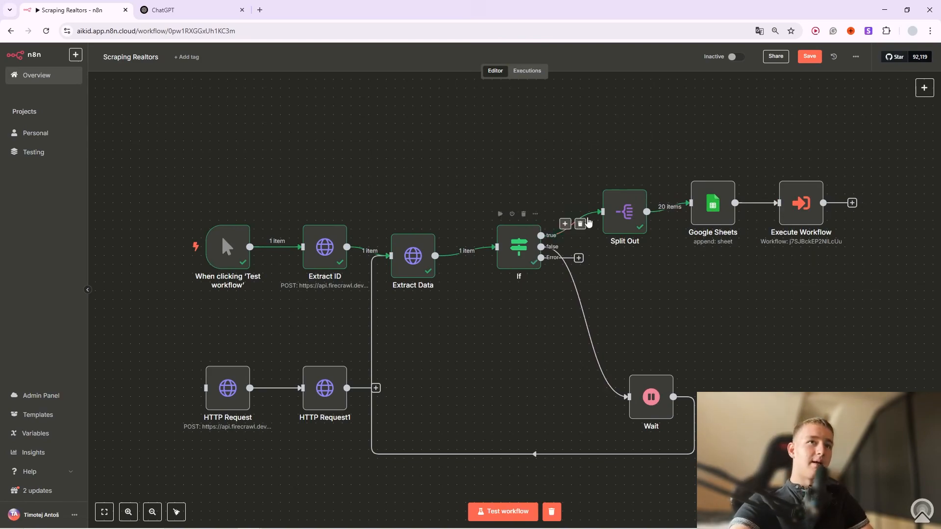
click(260, 10)
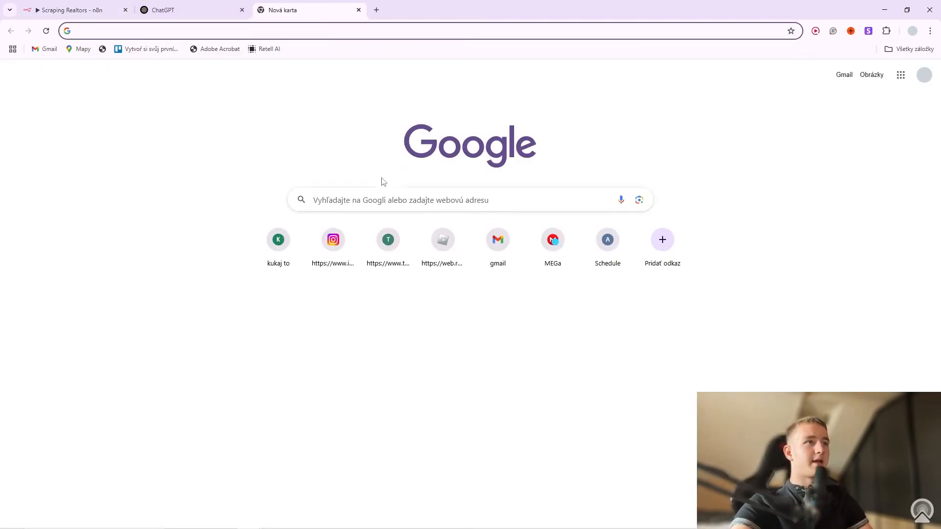
Search the web for 'google sheet' and open the Realtors spreadsheet.
click(405, 201)
text(google sheet)
key(Return)
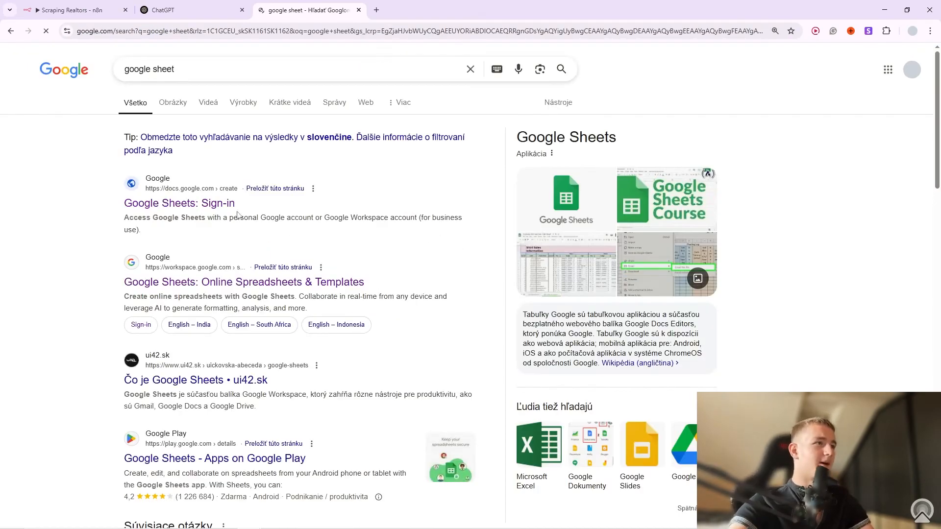
click(212, 206)
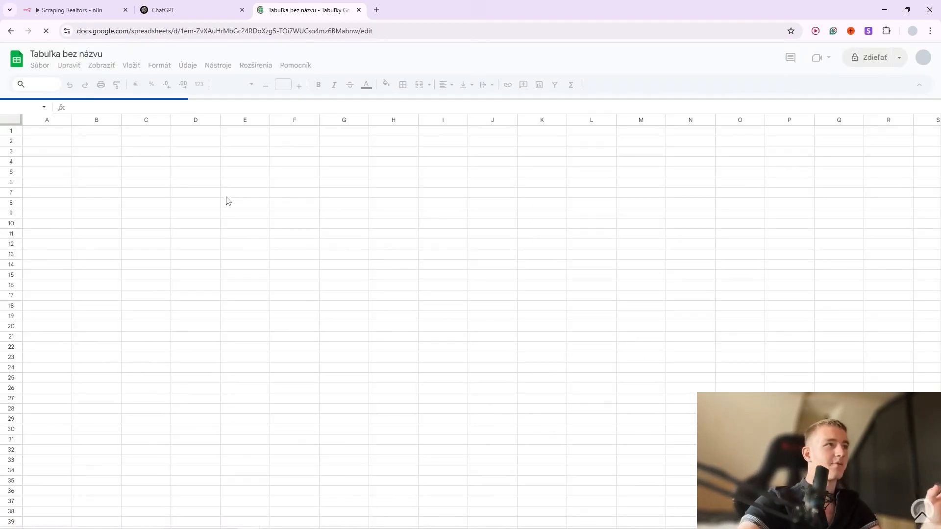
click(23, 66)
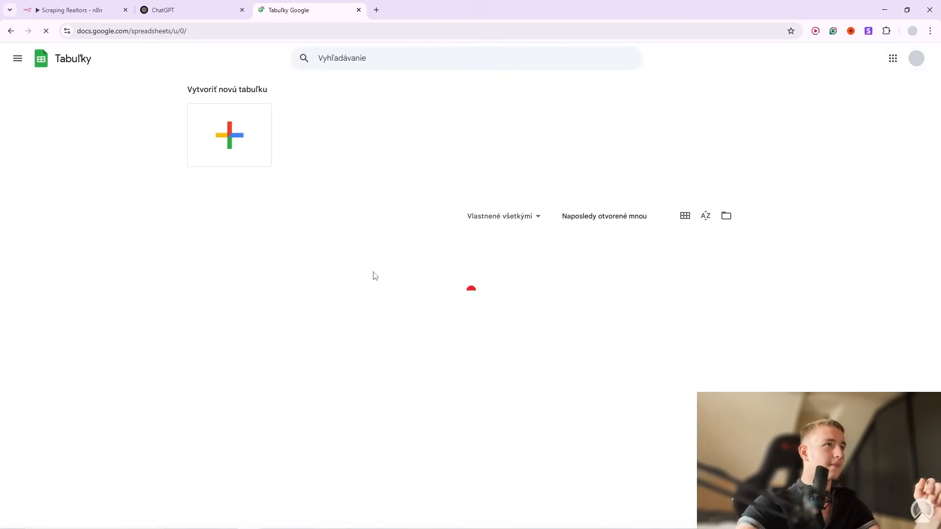
click(249, 254)
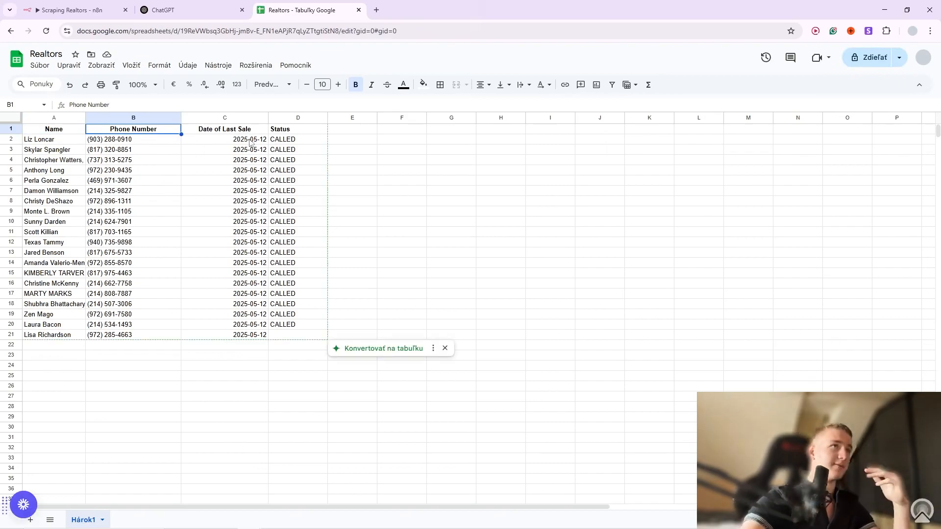
Clear realtor rows A2:D21, leaving only the headers, and return to n8n.
click(267, 285)
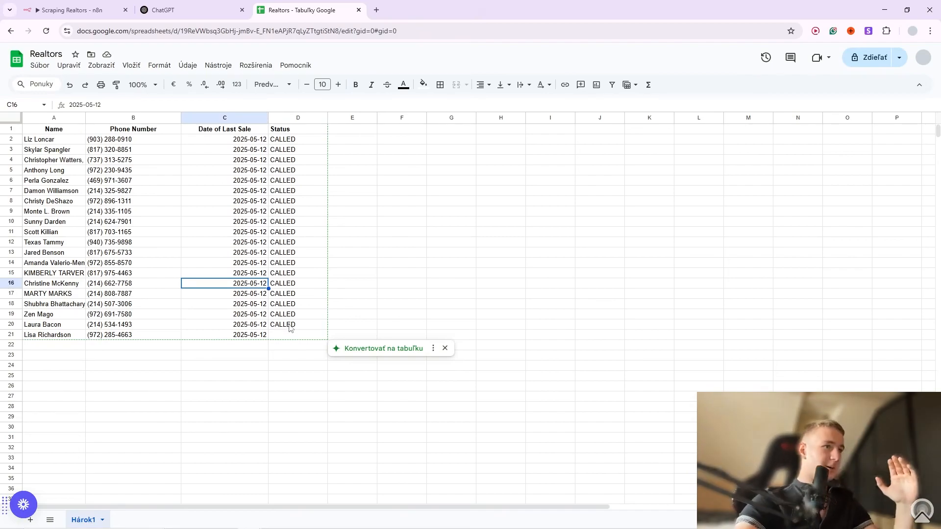
drag(300, 337, 69, 141)
key(Delete)
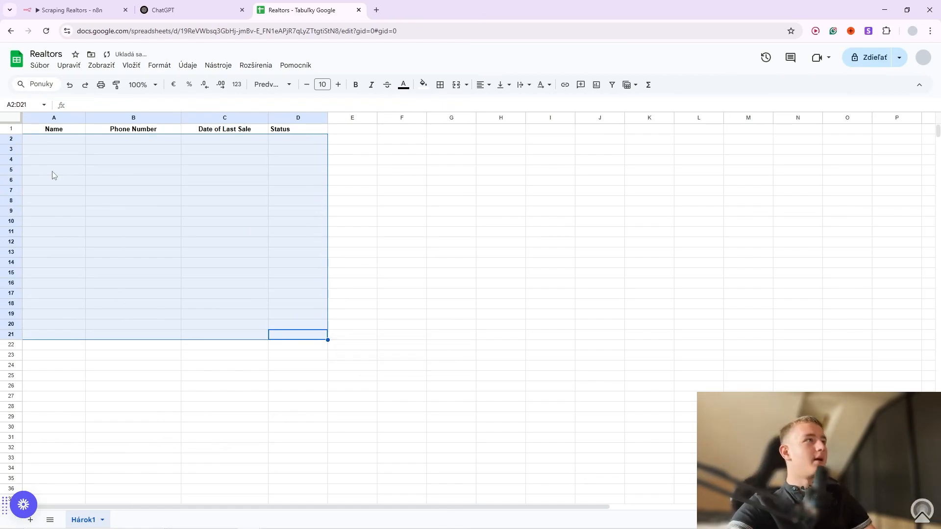
key(ctrl+1)
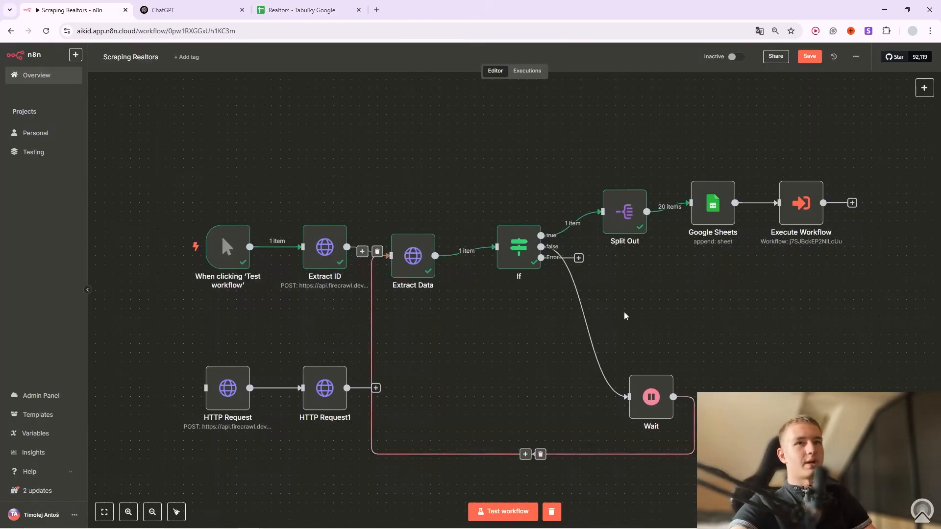
Set the Google Sheets node's Status value to UNCALLED and test-append the 20 realtor rows.
click(718, 169)
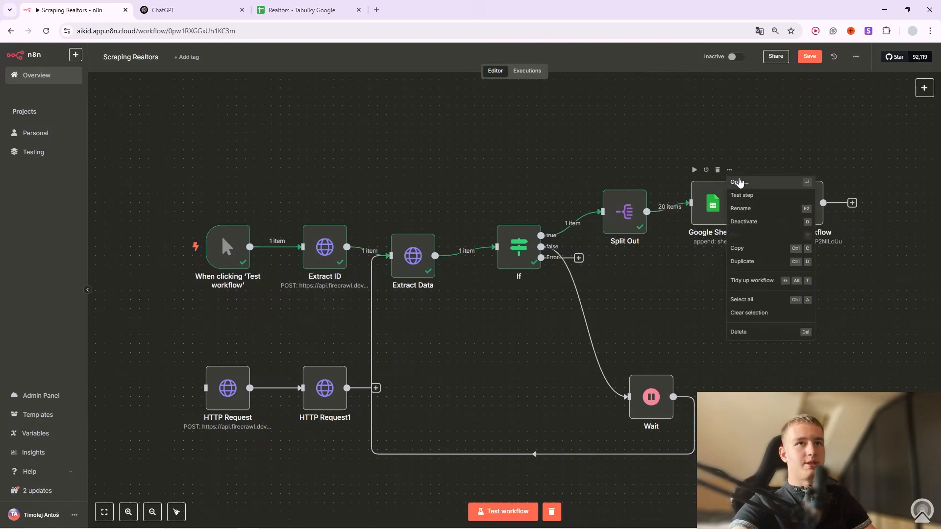
click(741, 184)
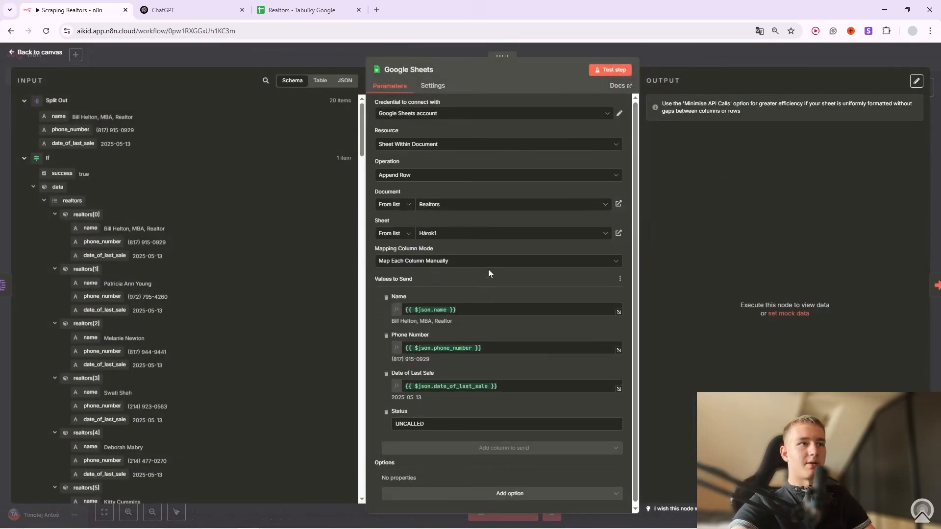
scroll(480, 261, down, 1)
scroll(517, 357, up, 1)
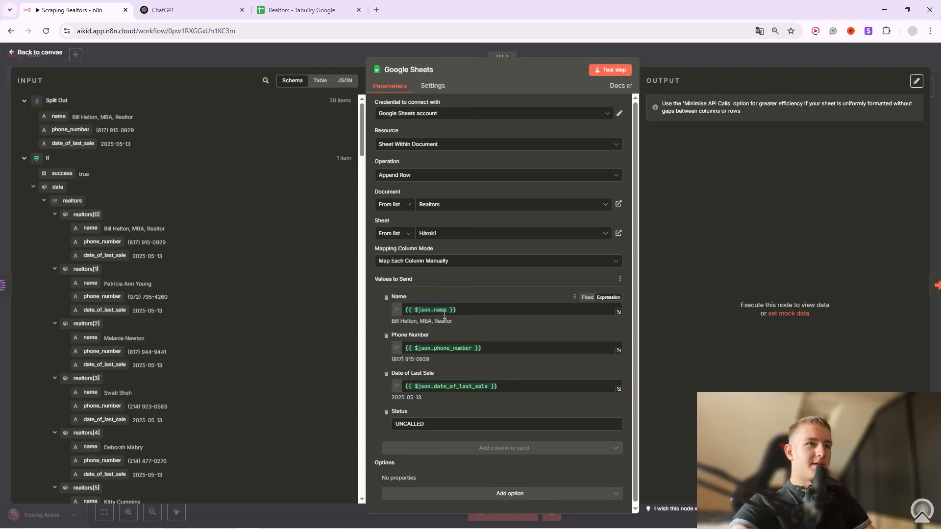
click(470, 310)
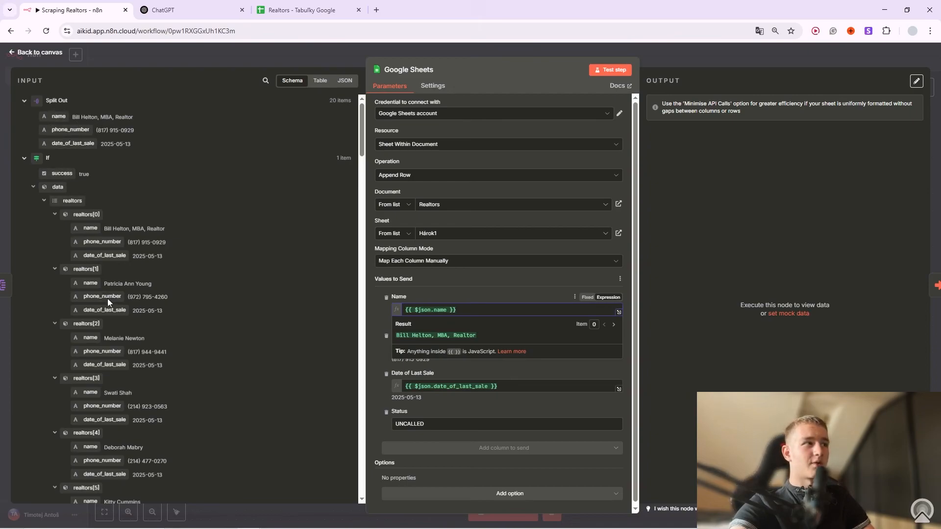
click(466, 304)
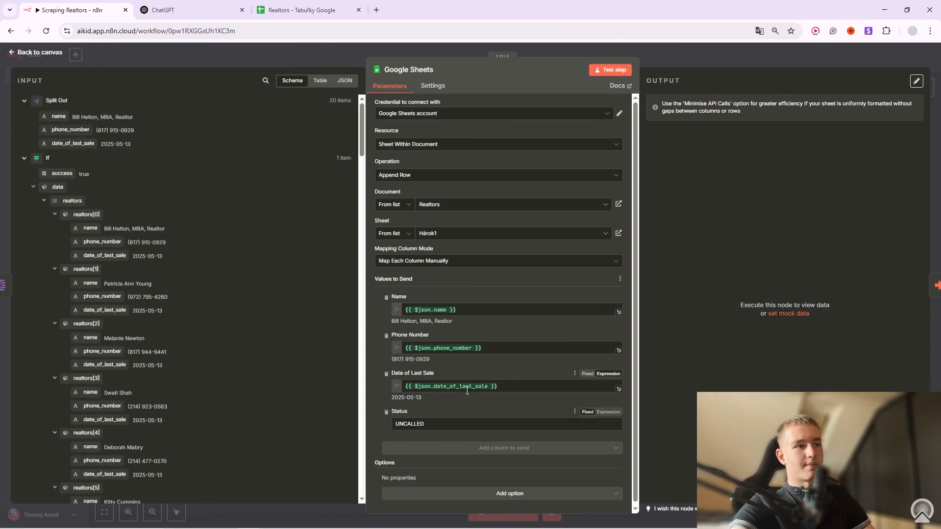
scroll(426, 331, down, 1)
drag(405, 407, 397, 407)
double_click(414, 424)
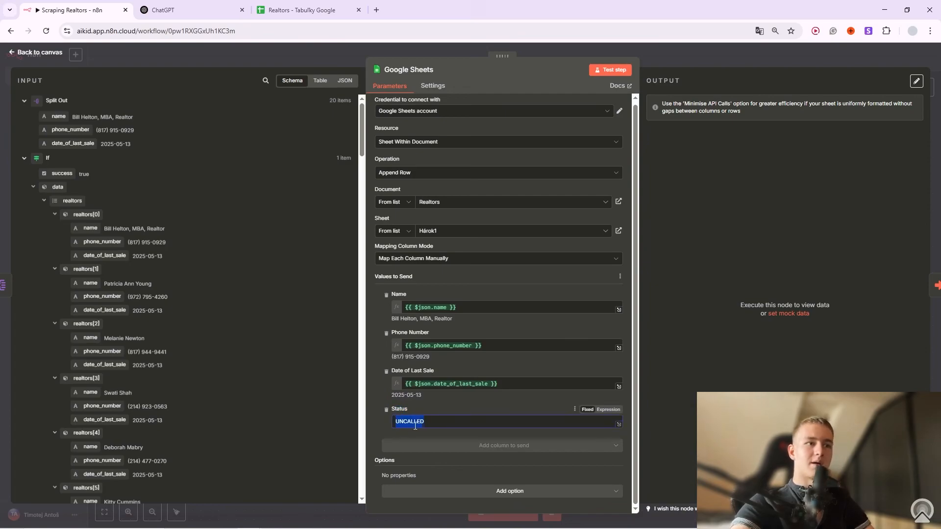
click(416, 423)
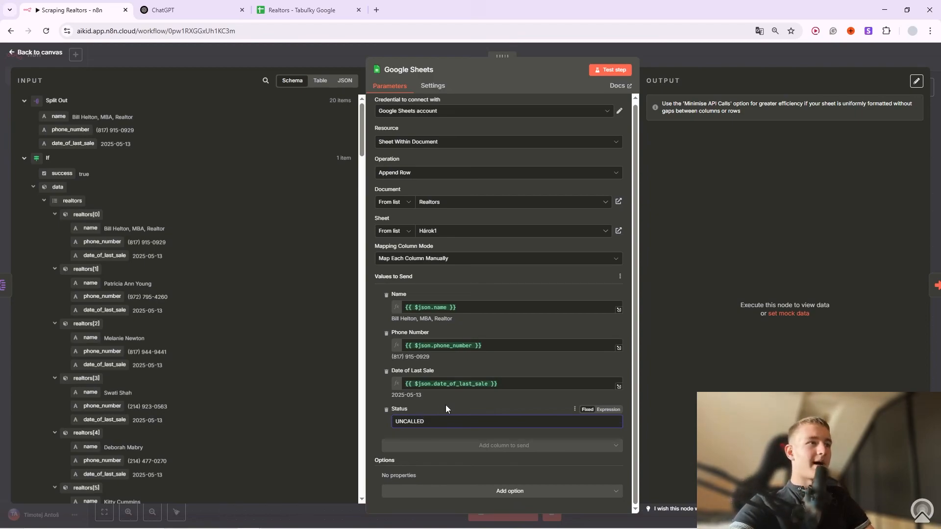
click(610, 70)
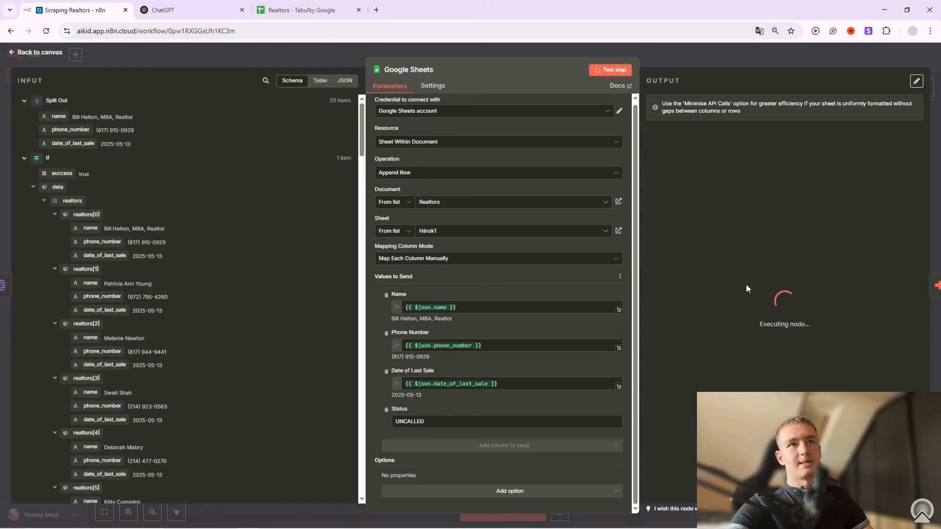
Inspect the 20 appended rows' names, phones, dates and UNCALLED statuses, then close n8n's node settings.
click(294, 5)
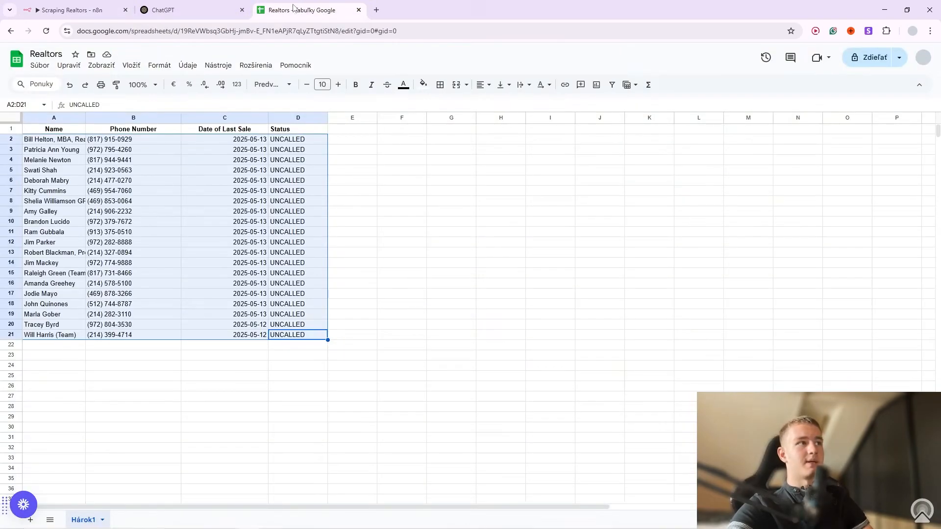
click(424, 419)
click(297, 335)
drag(298, 334, 57, 144)
click(144, 161)
drag(72, 180, 43, 296)
drag(132, 191, 132, 231)
drag(224, 149, 224, 221)
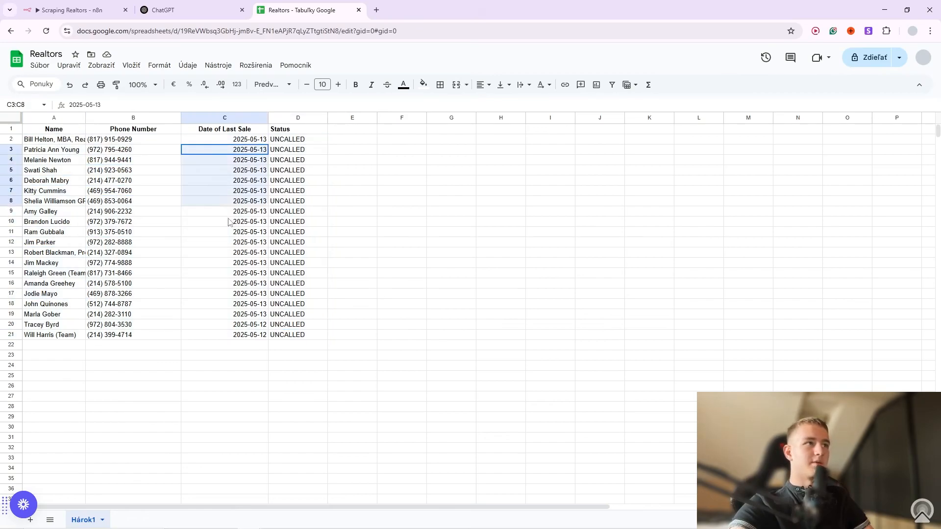
drag(297, 155, 299, 221)
click(494, 201)
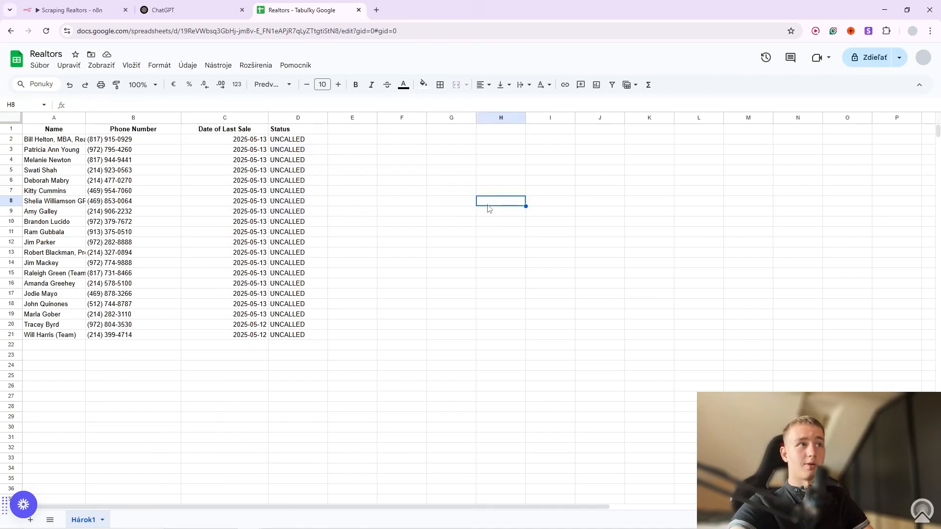
click(117, 8)
click(690, 55)
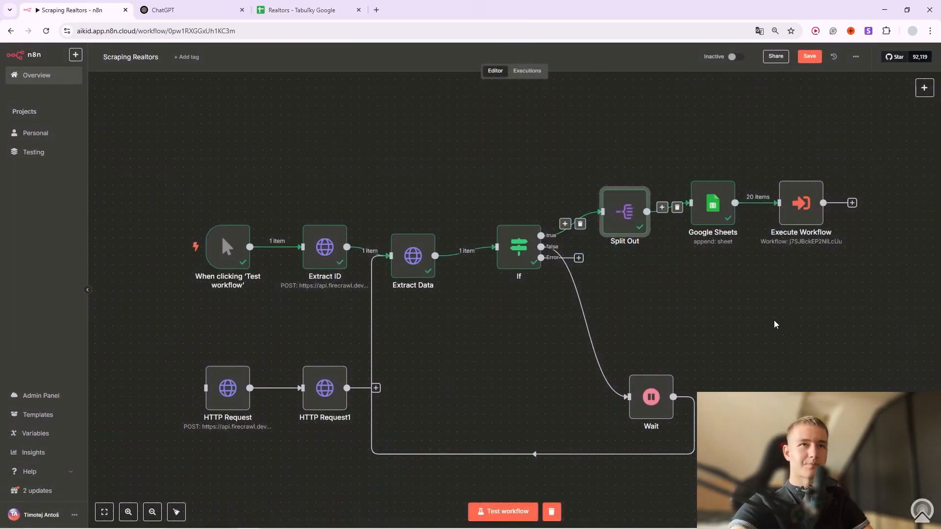
Edit the first realtor's name in A2, recheck column A, and return to Scraping Realtors.
click(316, 8)
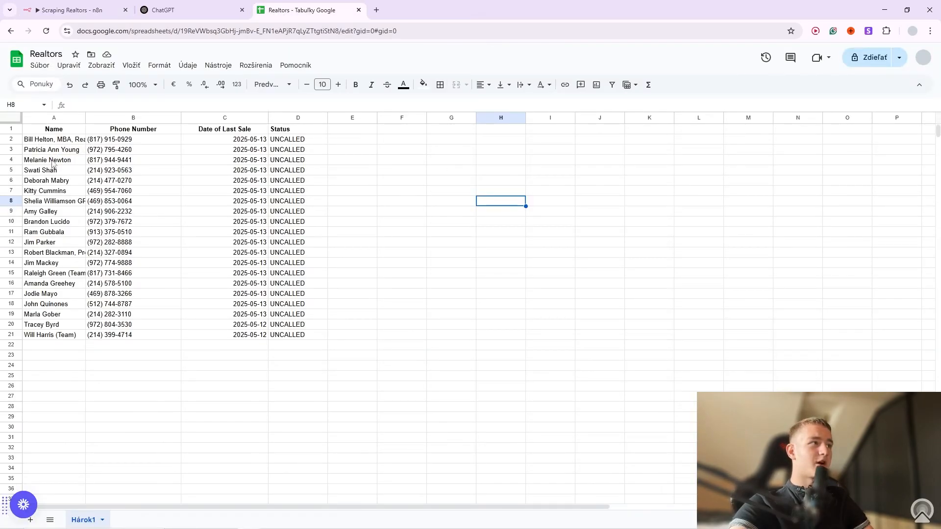
click(67, 141)
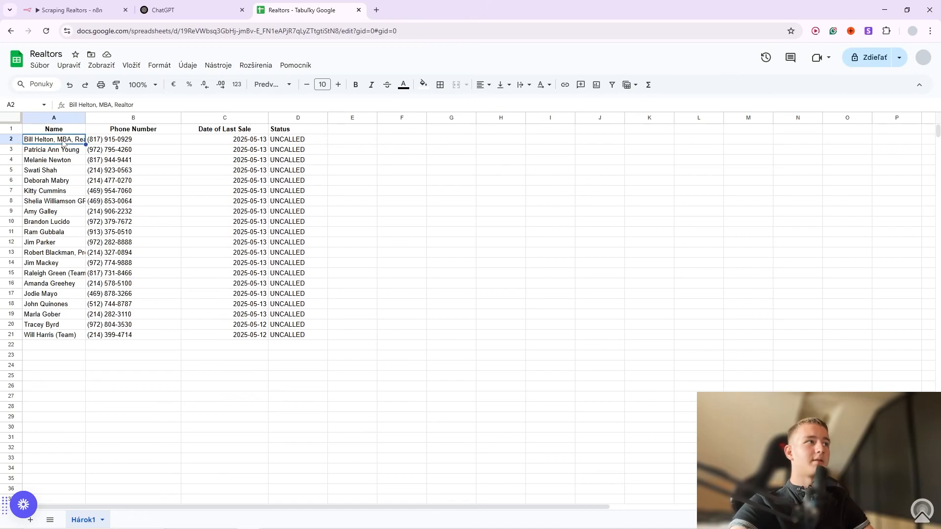
key(Return)
click(76, 156)
double_click(62, 139)
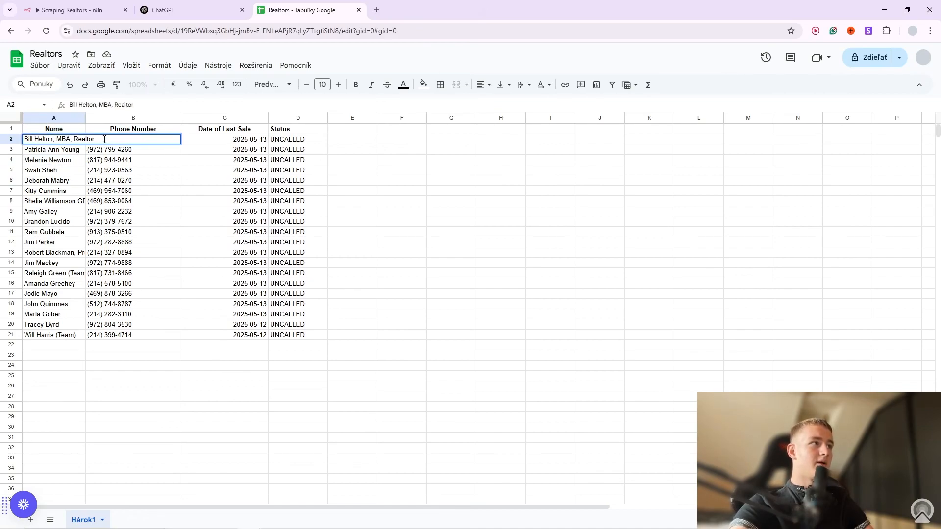
text(Pat)
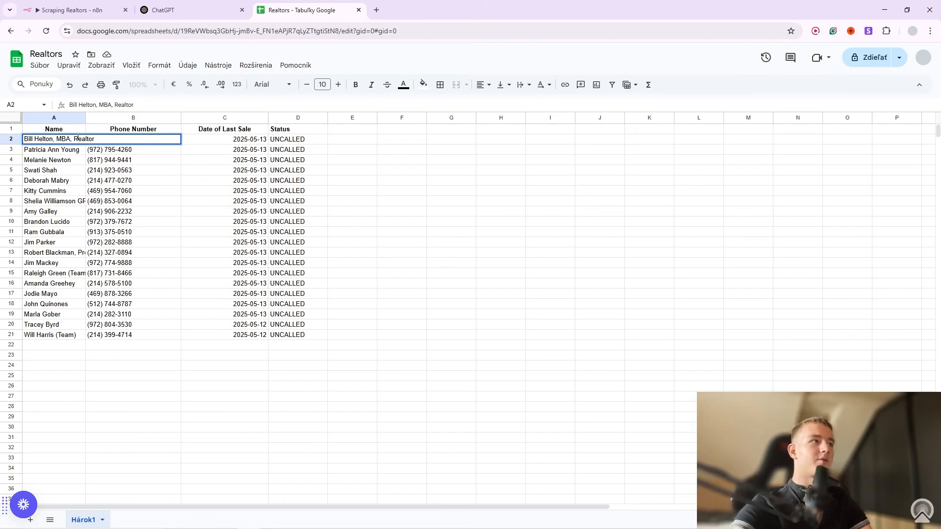
click(142, 190)
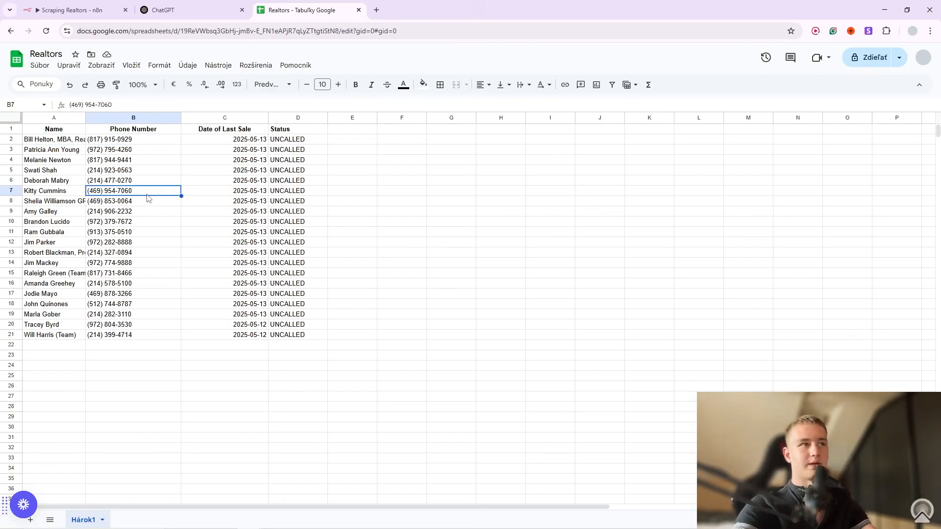
drag(57, 140, 82, 337)
click(179, 327)
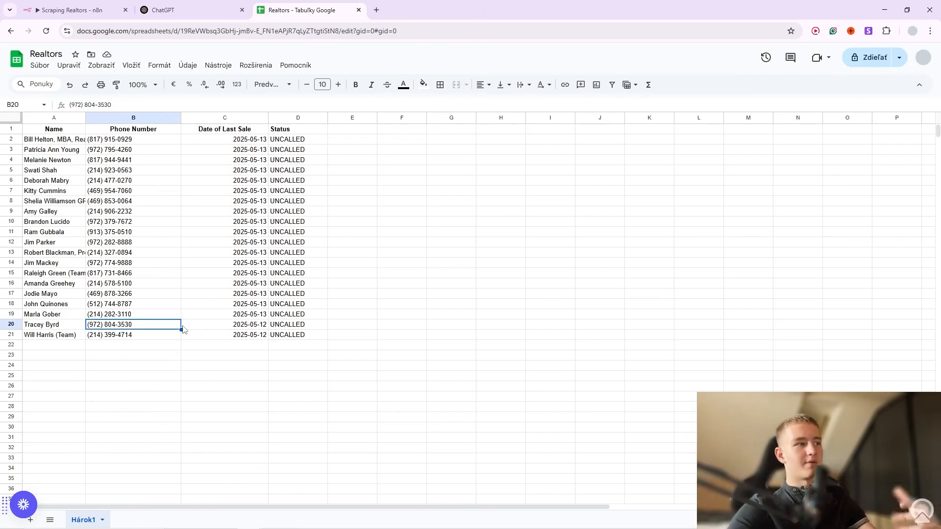
click(79, 6)
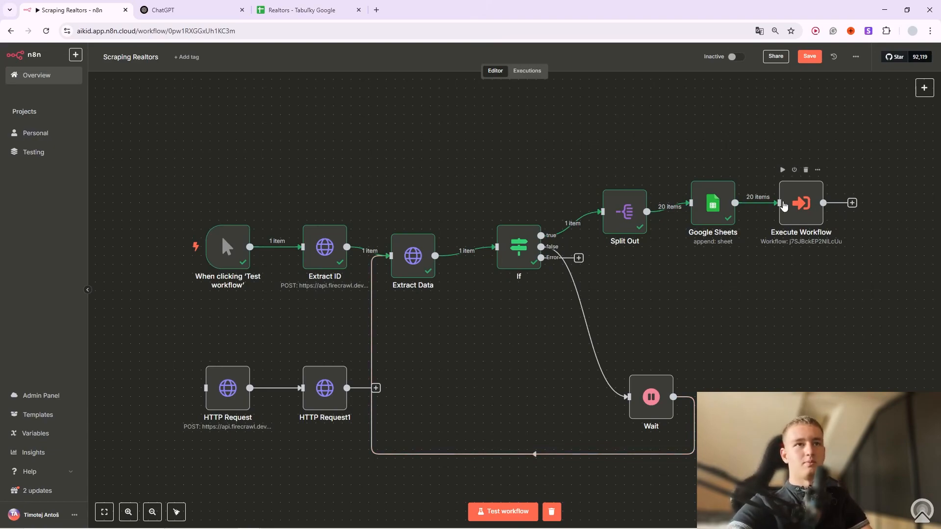
Delete the HTTP Request and HTTP Request1 nodes and save the Scraping Realtors workflow.
drag(189, 337, 355, 479)
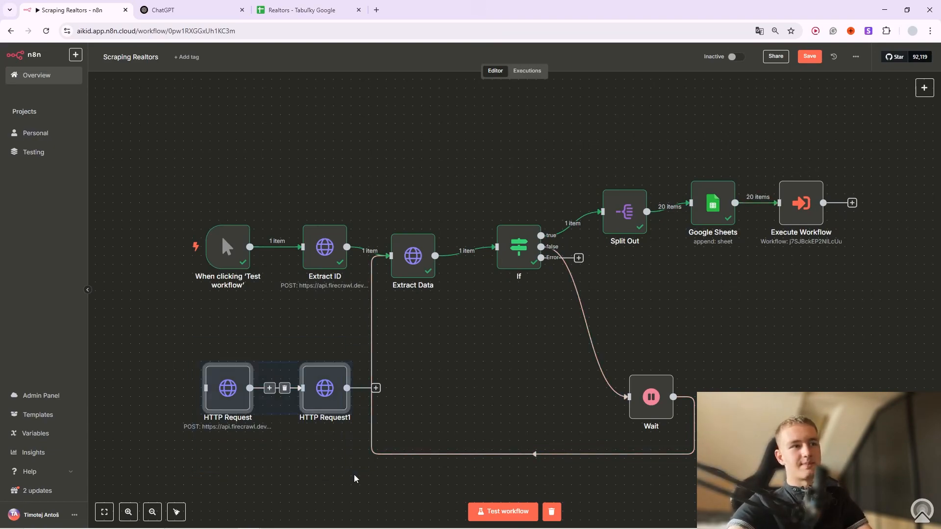
key(Delete)
click(810, 57)
mouse_move(797, 244)
click(817, 170)
click(876, 147)
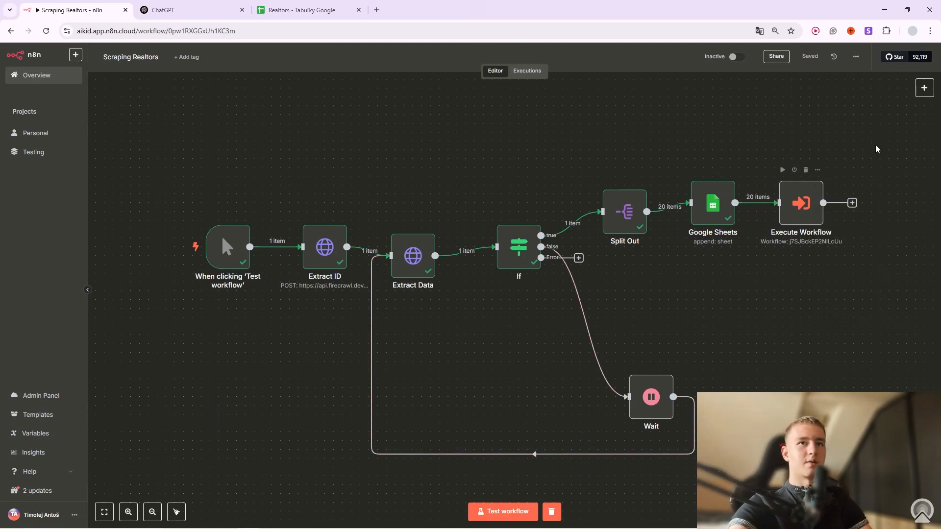
mouse_move(333, 241)
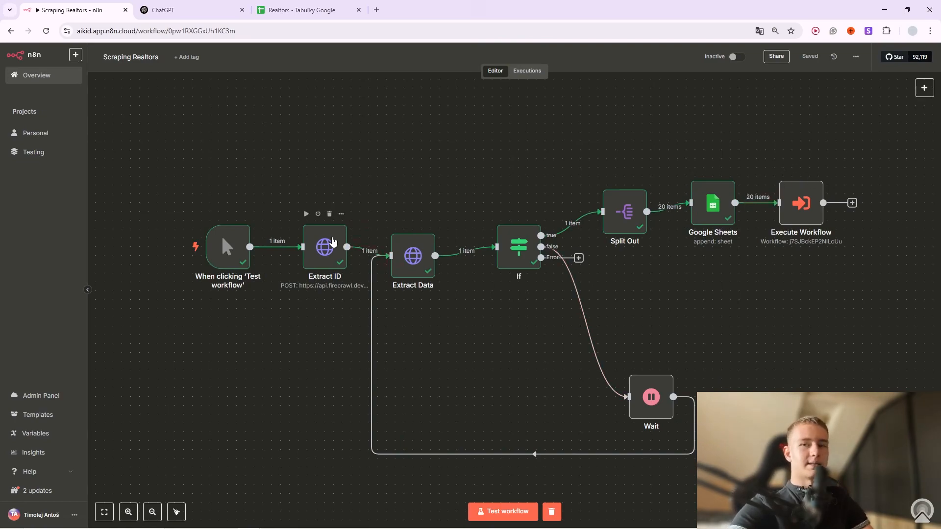
Open the Start Call workflow in Personal's OutBound Caller folder.
click(31, 133)
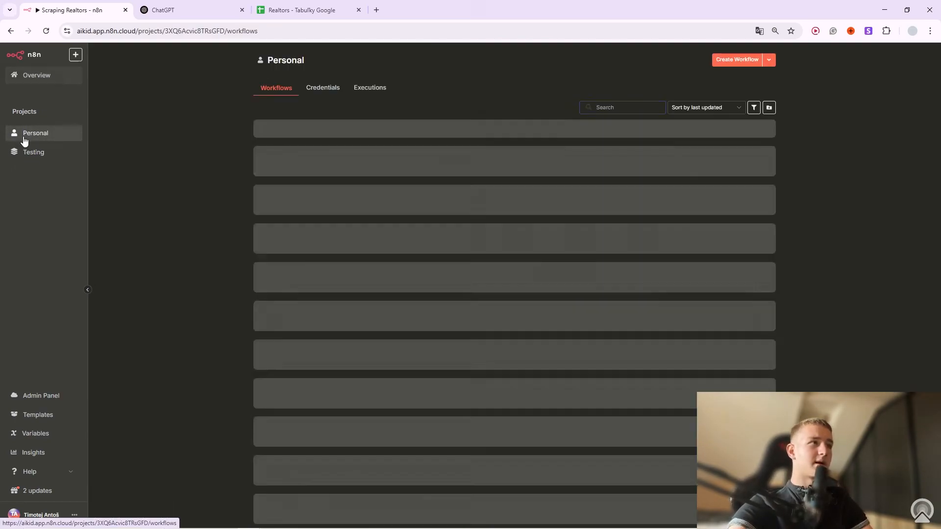
click(368, 143)
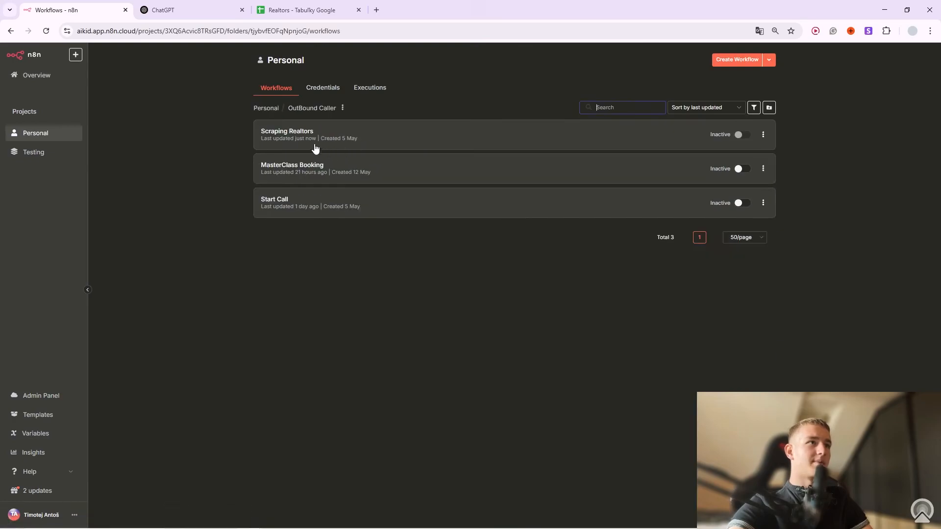
click(285, 207)
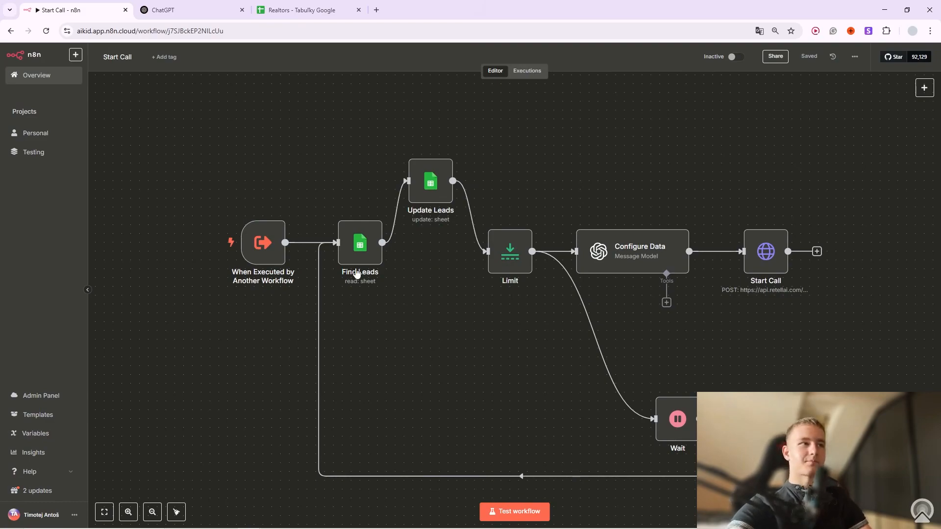
mouse_move(279, 251)
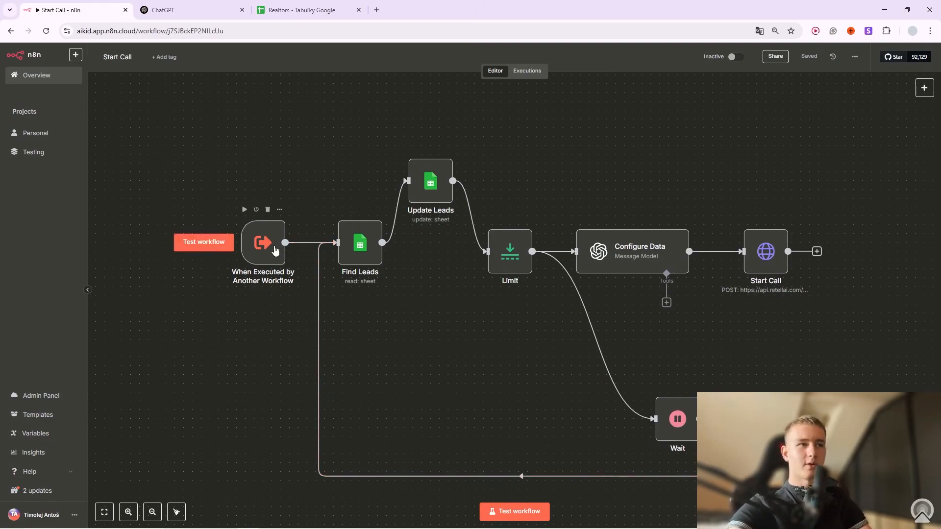
mouse_move(356, 242)
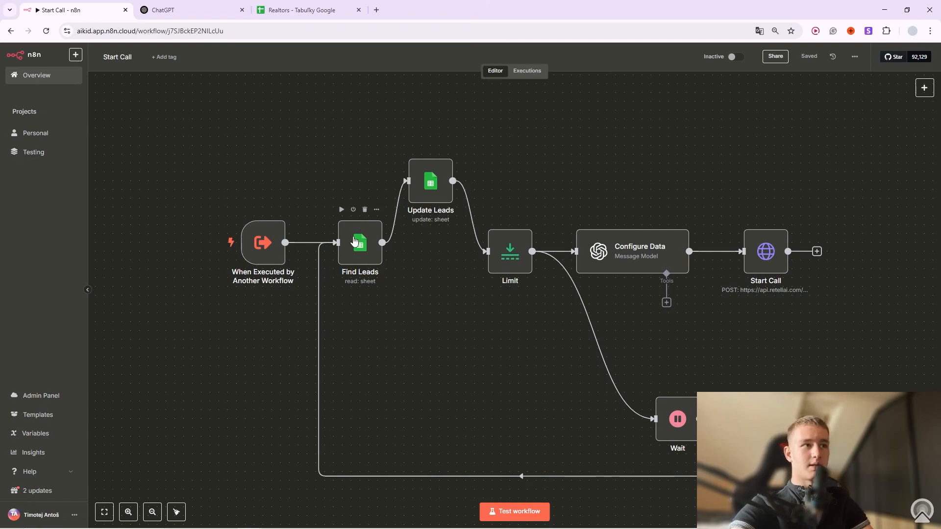
click(377, 210)
Confirm Find Leads filters Realtors rows by Status = UNCALLED, then view the Realtors spreadsheet.
click(388, 222)
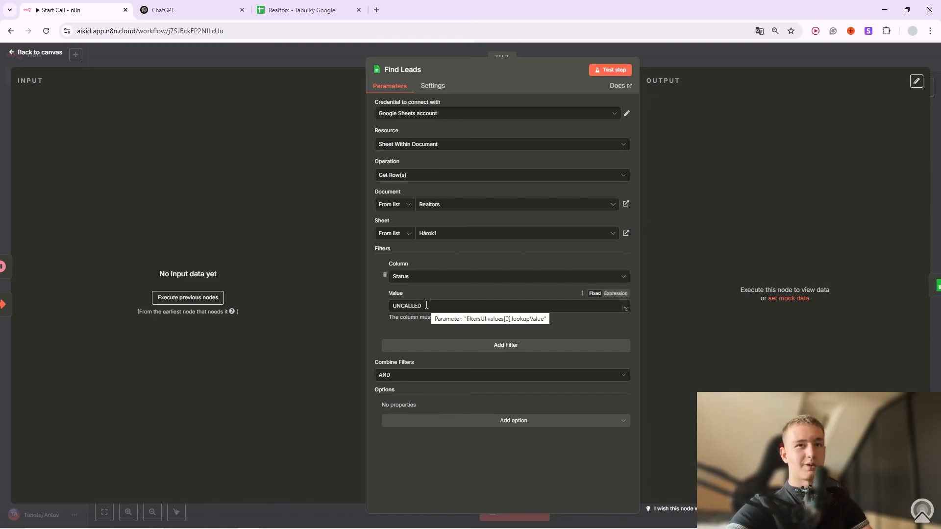
click(303, 9)
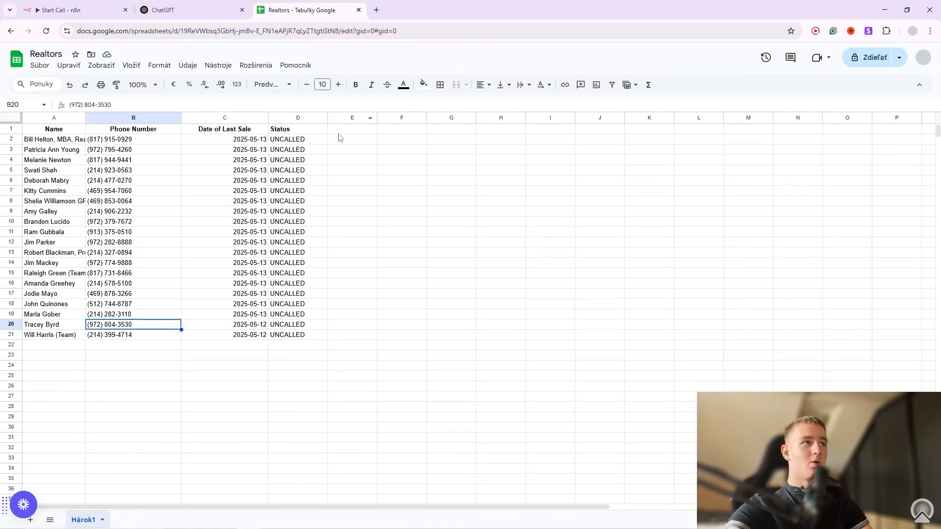
drag(304, 139, 305, 335)
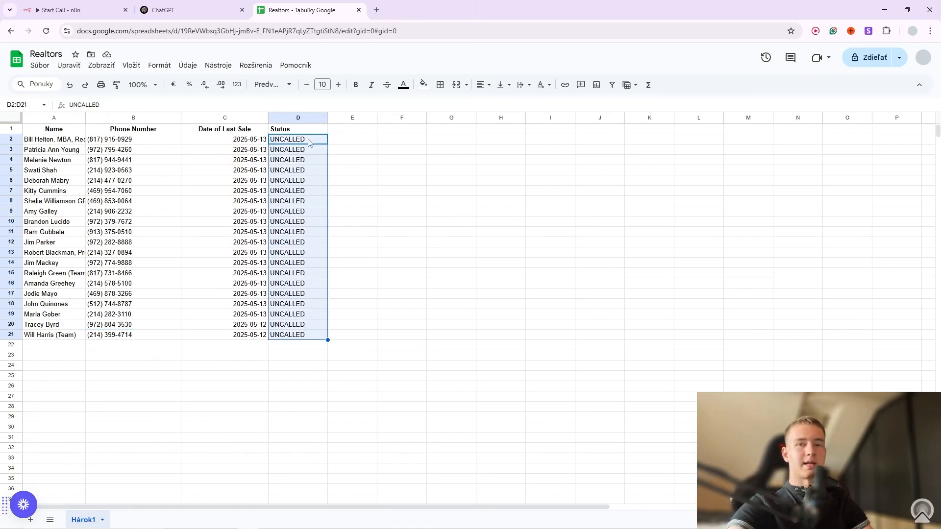
click(422, 193)
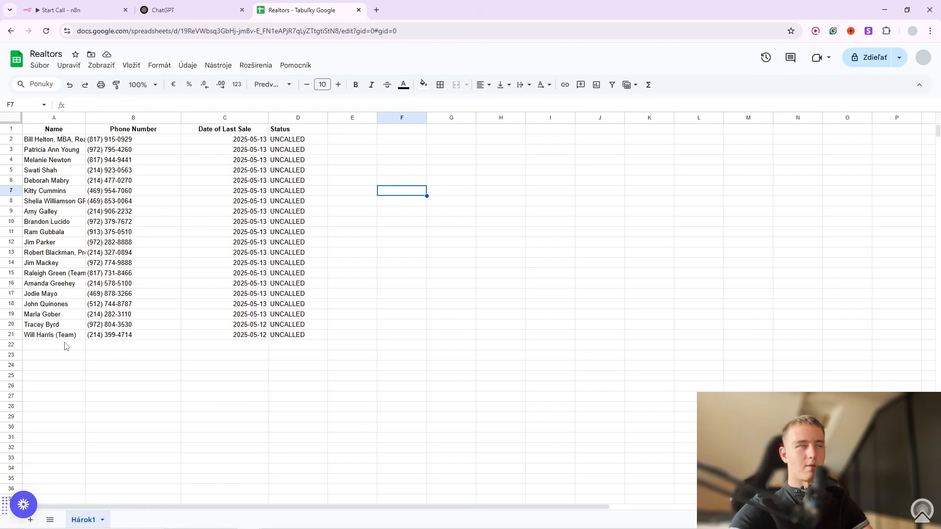
drag(297, 140, 296, 256)
click(395, 242)
In Start Call, run Find Leads to fetch the UNCALLED leads and review its output data.
click(87, 5)
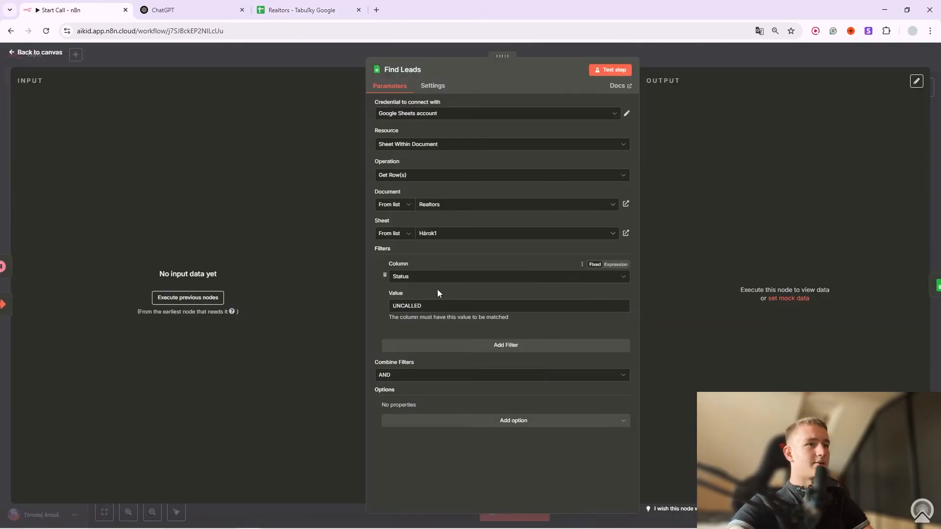
click(196, 298)
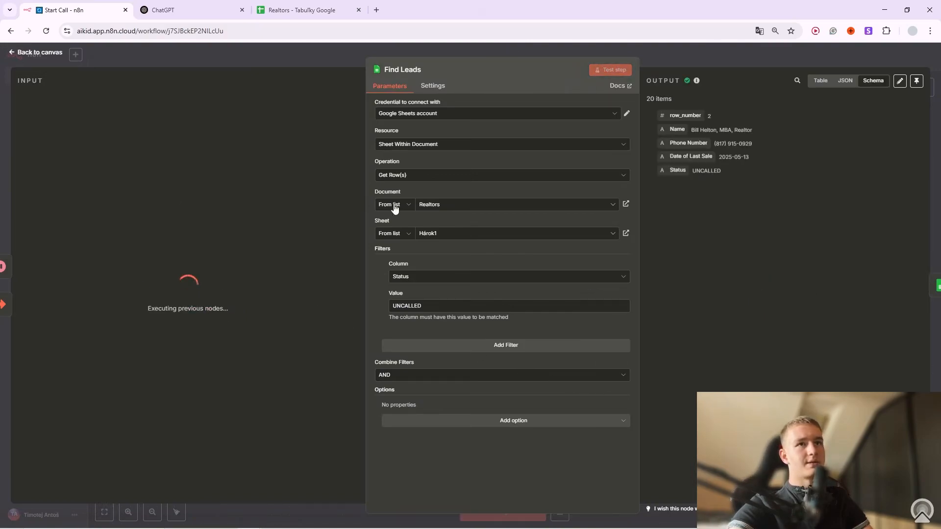
drag(714, 171, 699, 163)
click(735, 168)
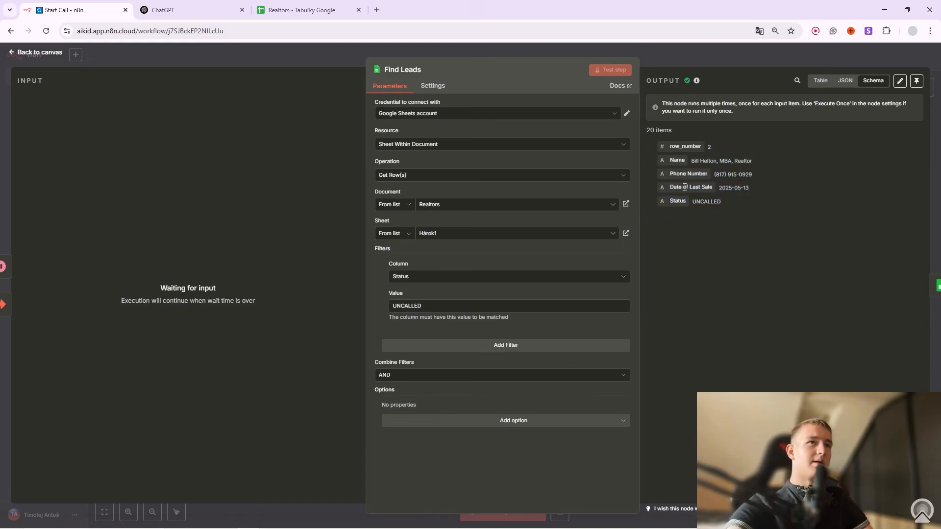
click(707, 60)
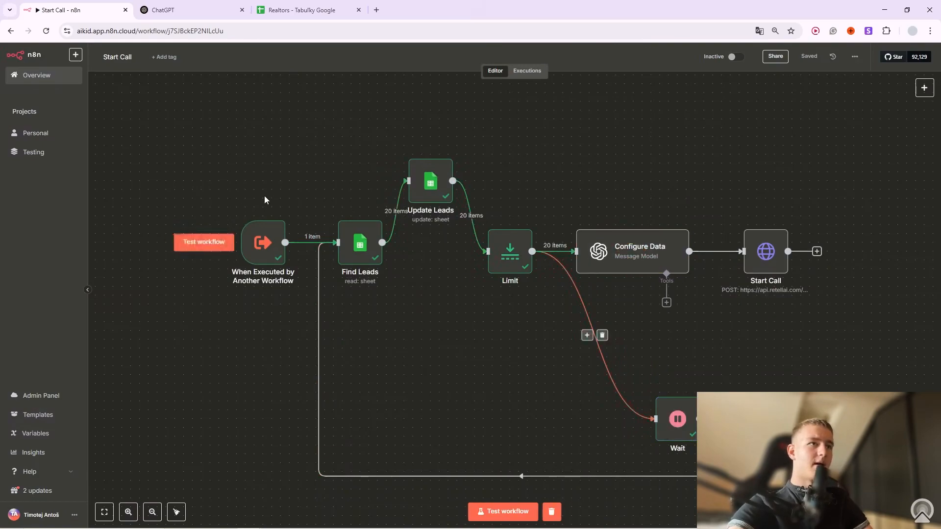
Reopen Find Leads to confirm its Status = UNCALLED filter, then return to the canvas.
click(376, 209)
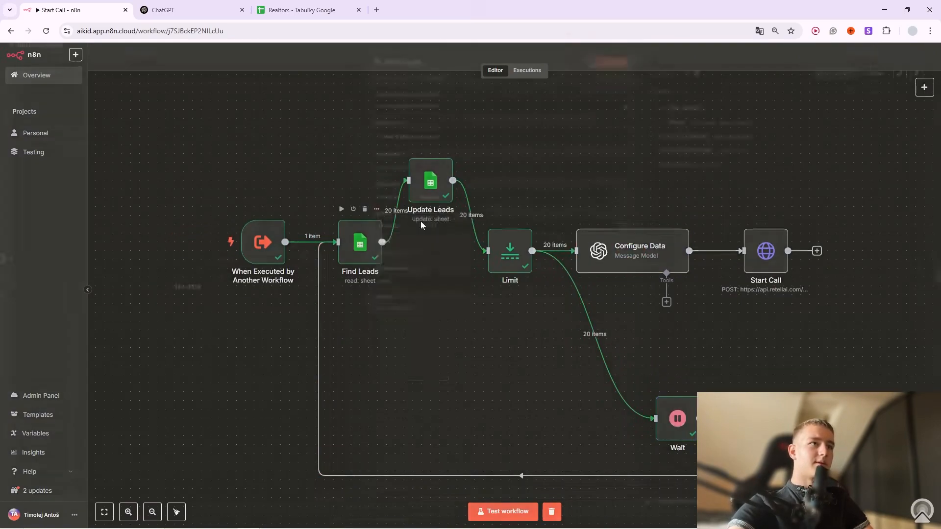
click(421, 221)
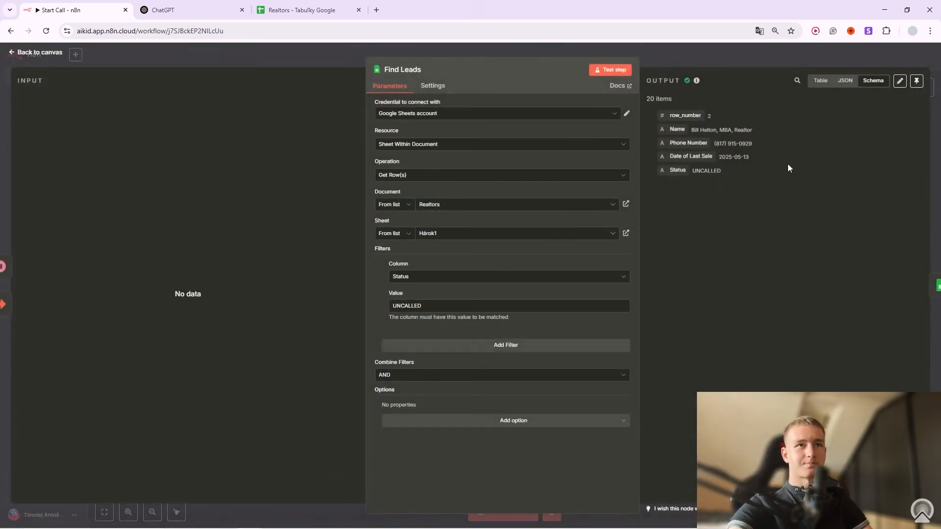
click(686, 57)
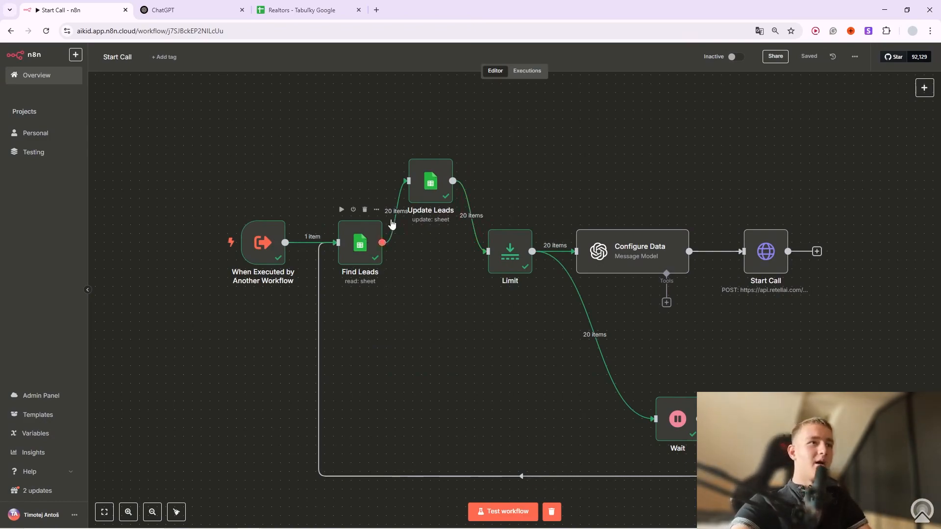
Open Update Leads and inspect its Status field, set to CALLED for rows matched by Name.
click(447, 148)
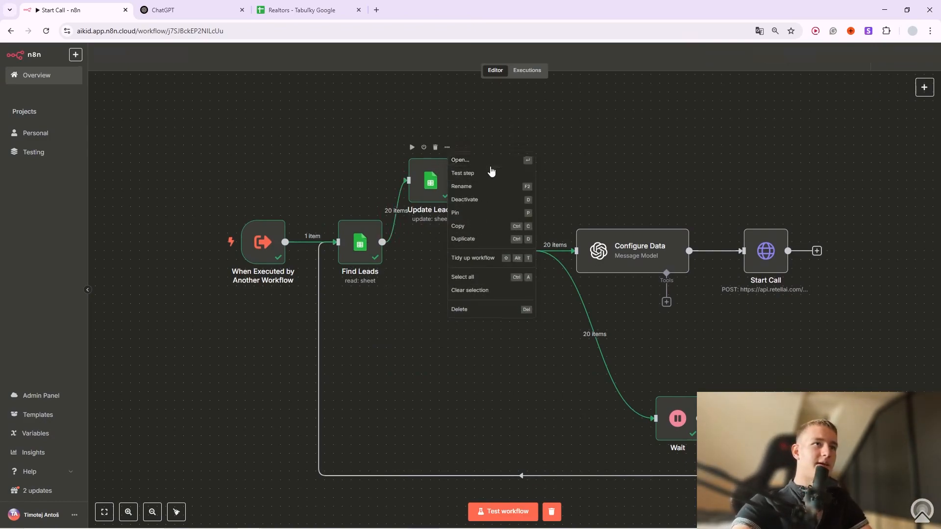
click(484, 162)
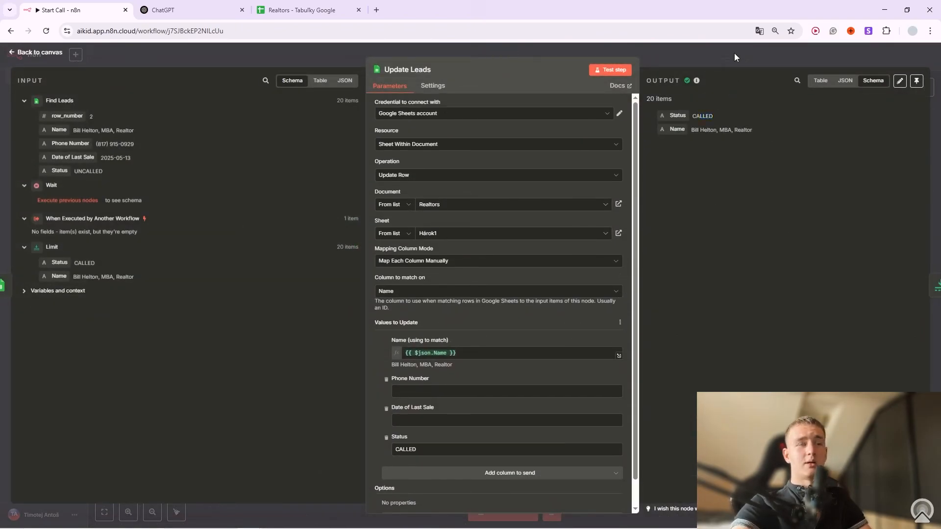
click(734, 54)
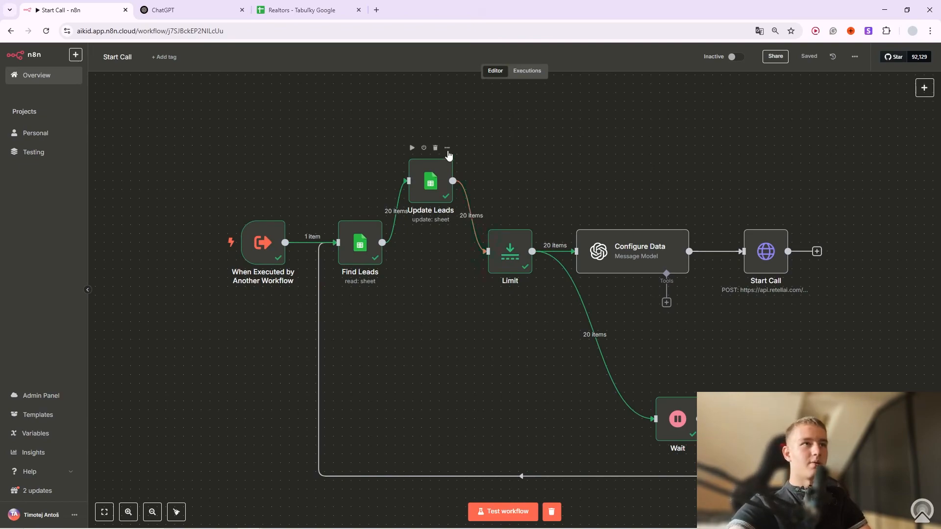
click(447, 149)
click(461, 160)
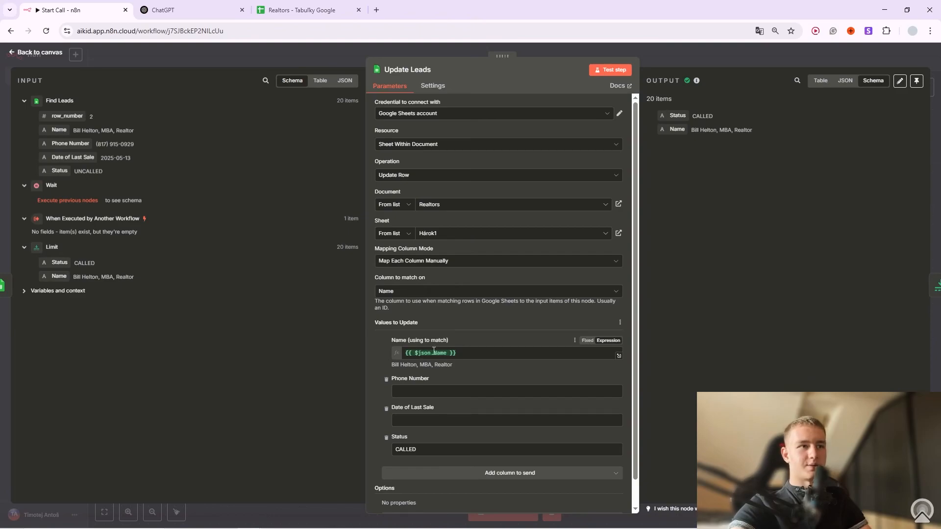
scroll(443, 352, down, 1)
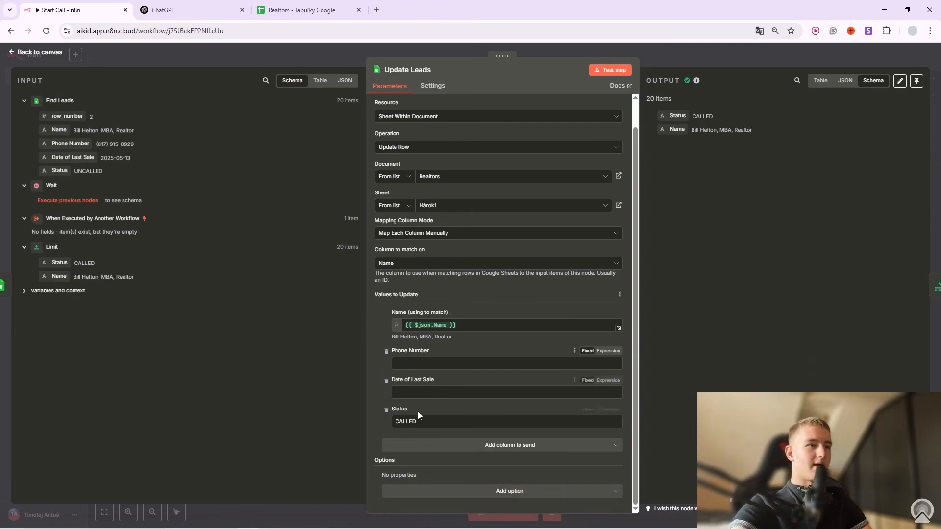
drag(435, 422, 368, 422)
click(437, 420)
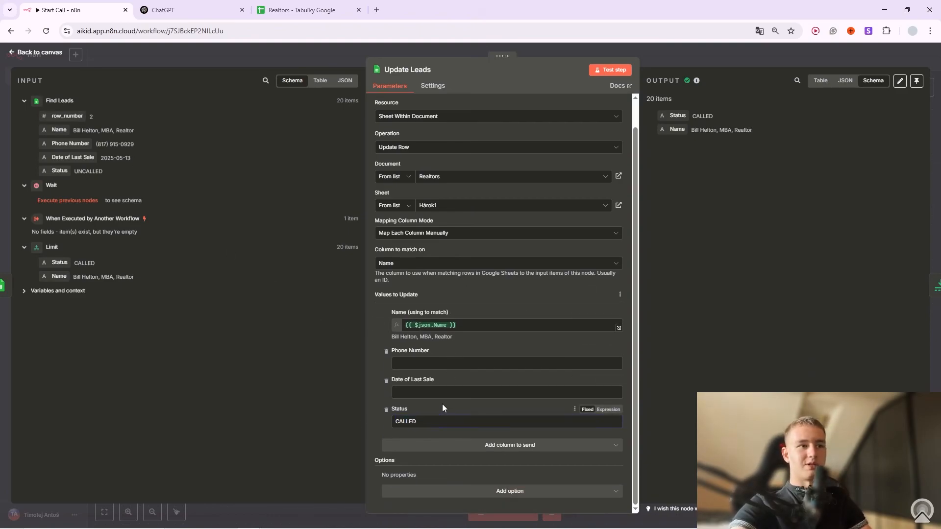
scroll(505, 323, up, 1)
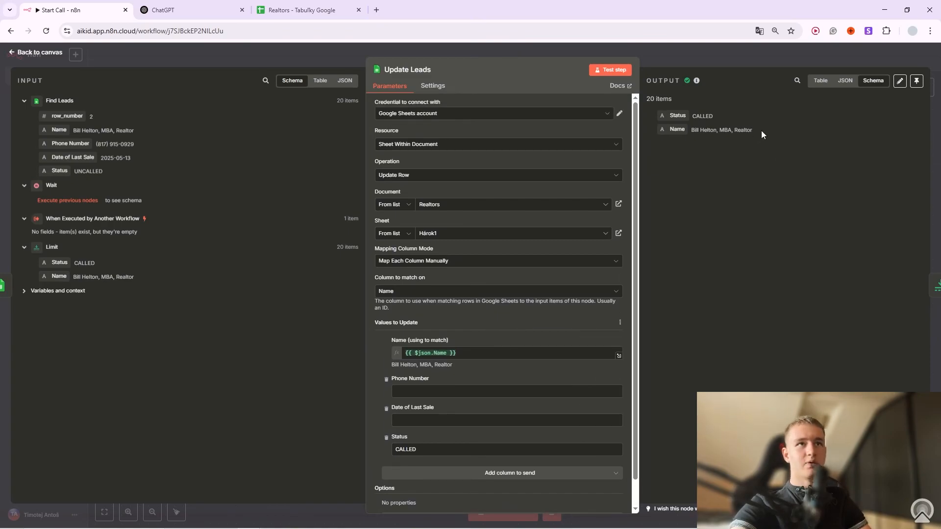
Verify the Realtors sheet's Status cells now read CALLED, then return to Start Call.
click(312, 4)
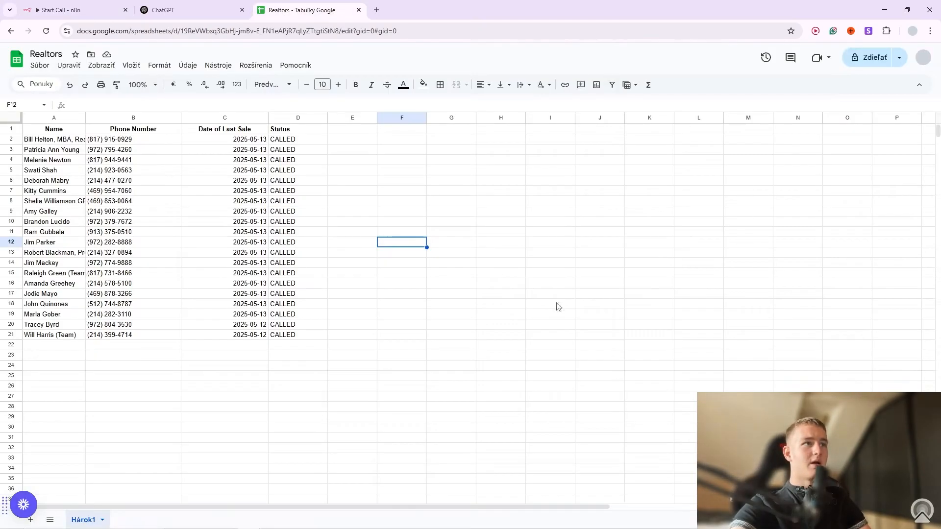
drag(297, 324, 294, 149)
click(537, 194)
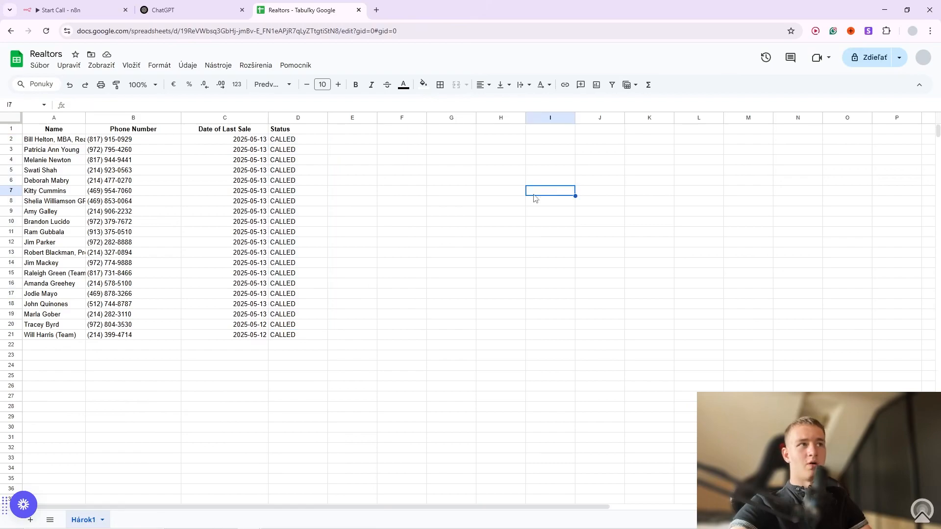
click(73, 10)
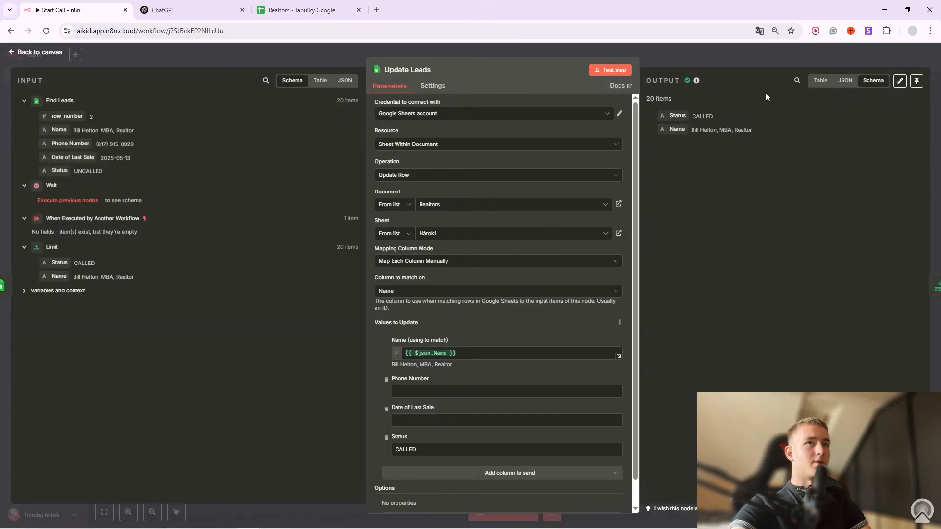
Close Update Leads, then check the Limit node's Max Items of 20 and return to the canvas.
click(716, 55)
click(526, 218)
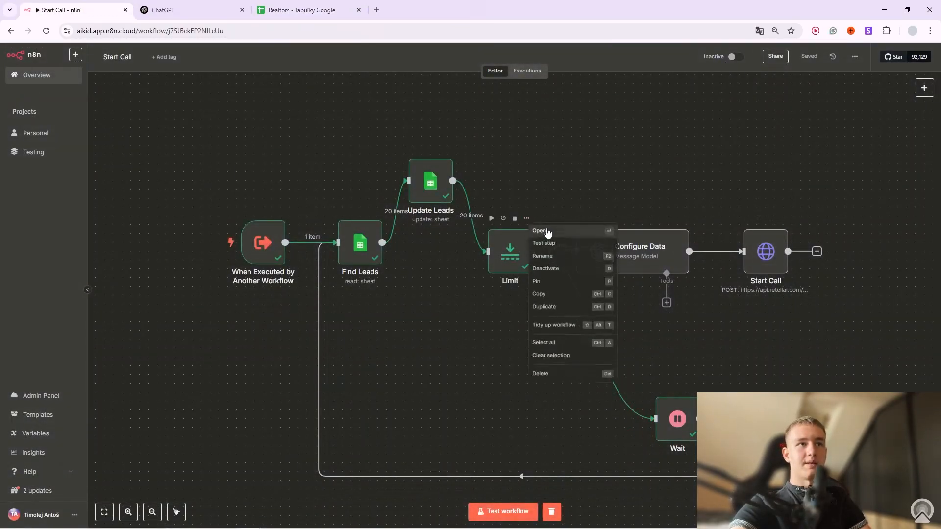
click(550, 233)
click(735, 233)
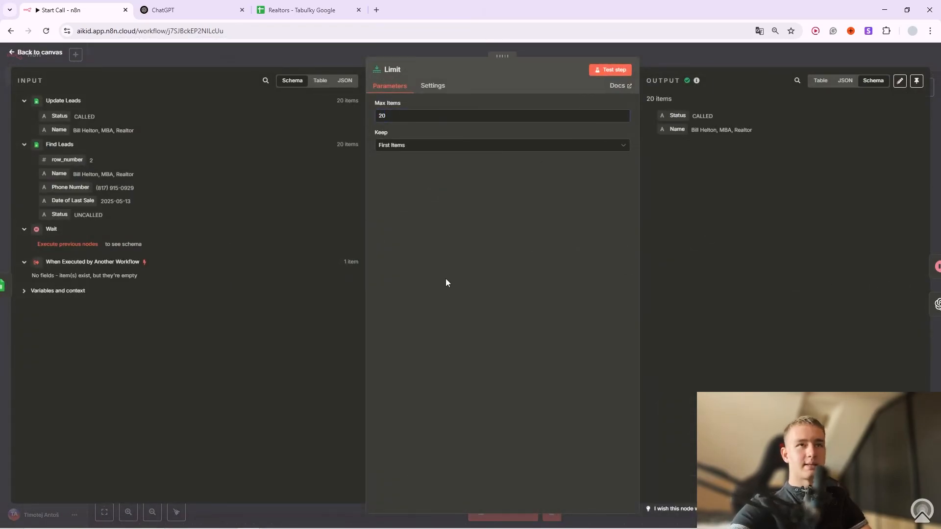
click(677, 48)
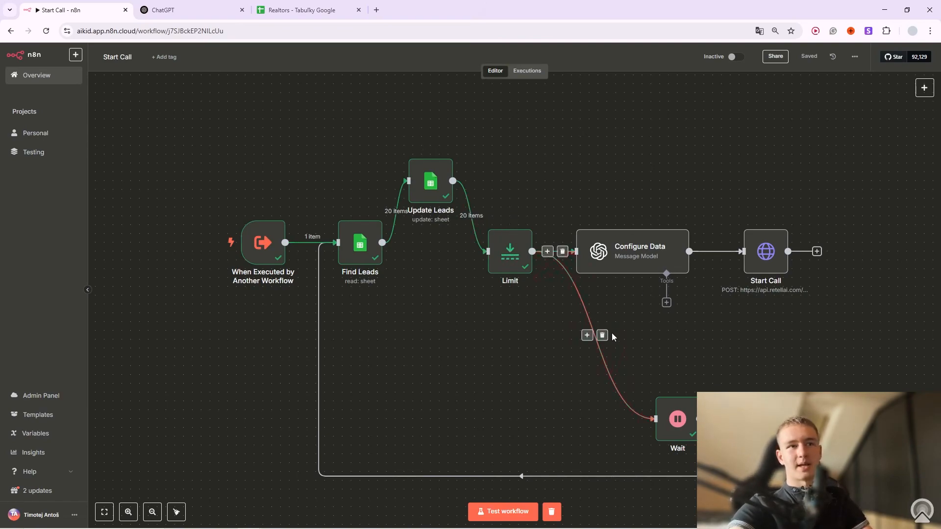
click(694, 386)
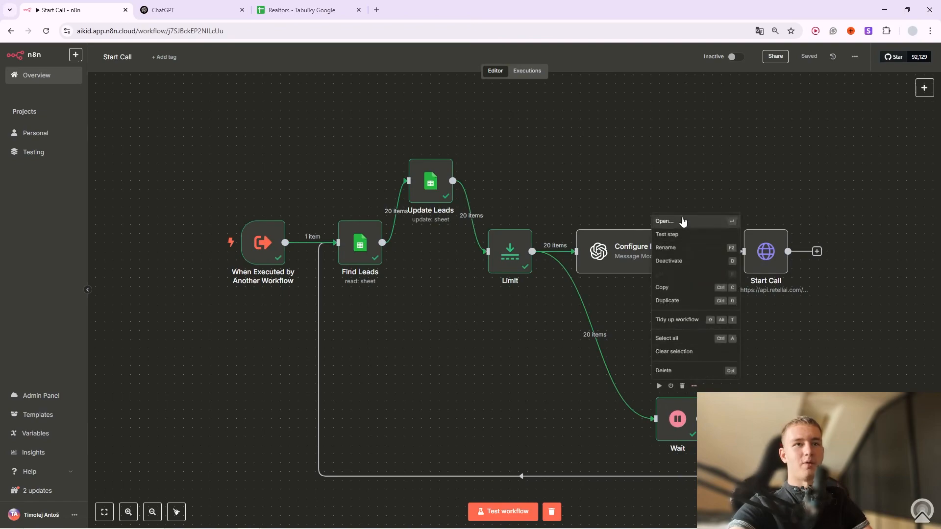
click(683, 222)
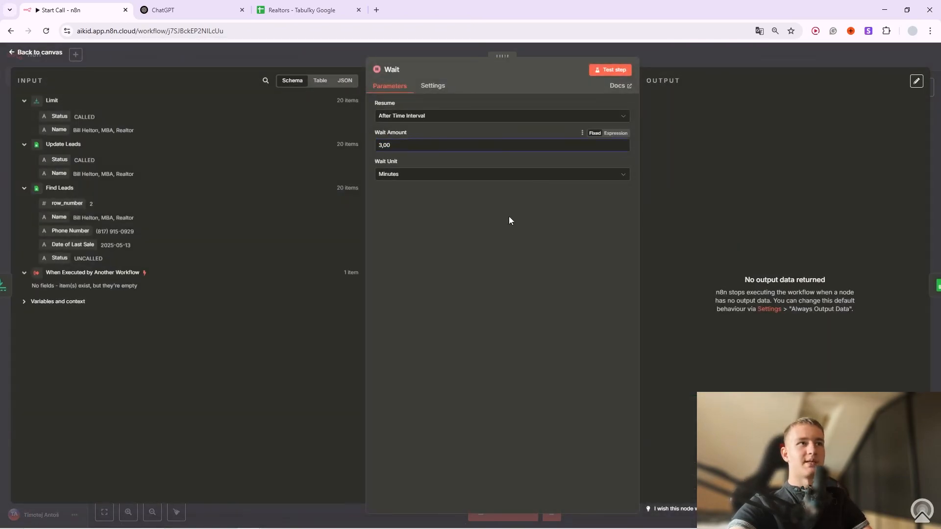
key(Escape)
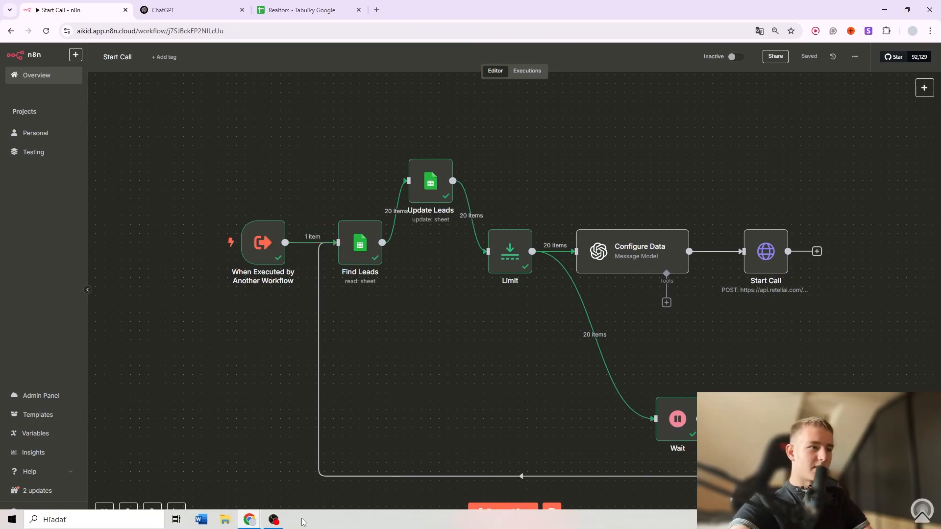
click(273, 519)
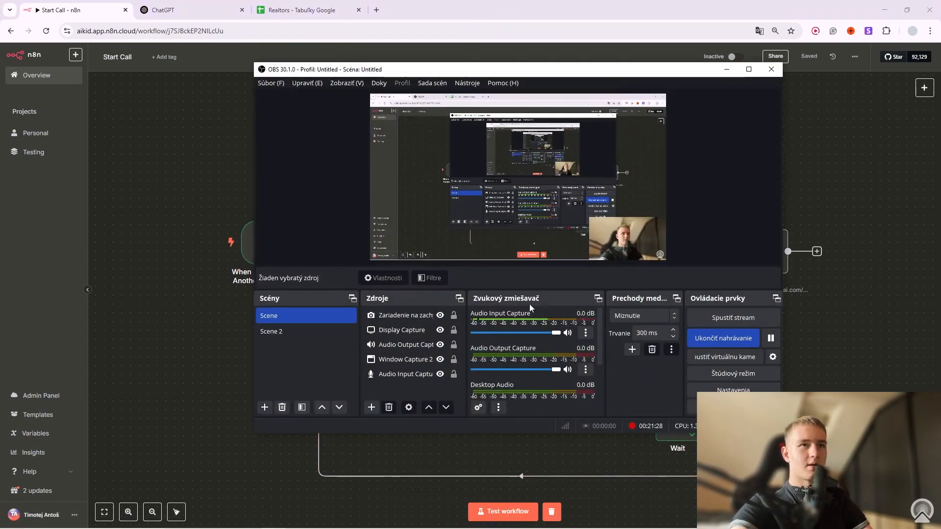
click(723, 72)
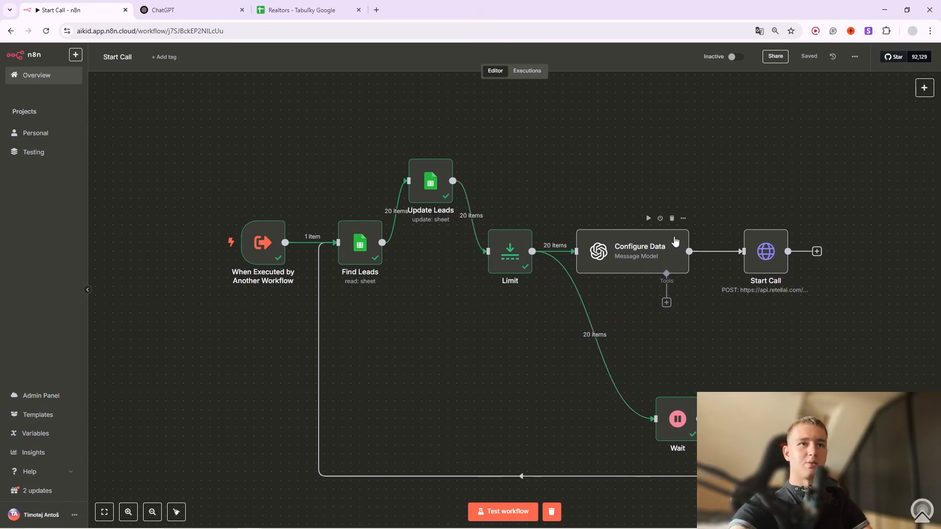
Expand Configure Data's prompt in the expression editor and review its date, phone and name cleaning rules.
click(683, 218)
click(698, 231)
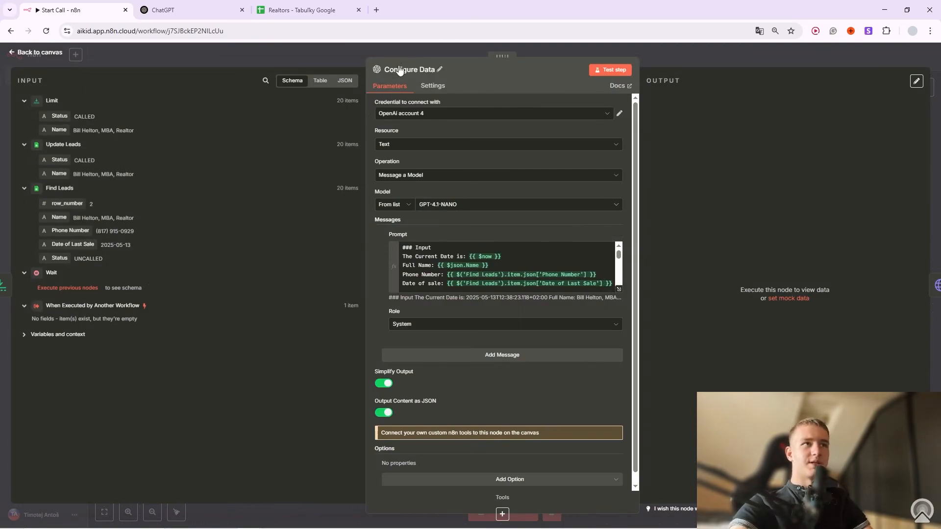
click(619, 289)
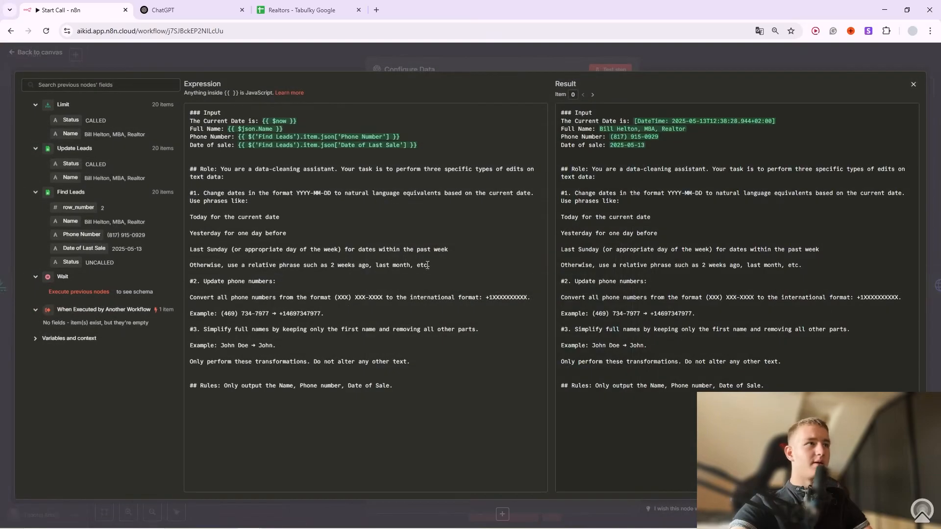
drag(371, 422, 275, 153)
click(304, 278)
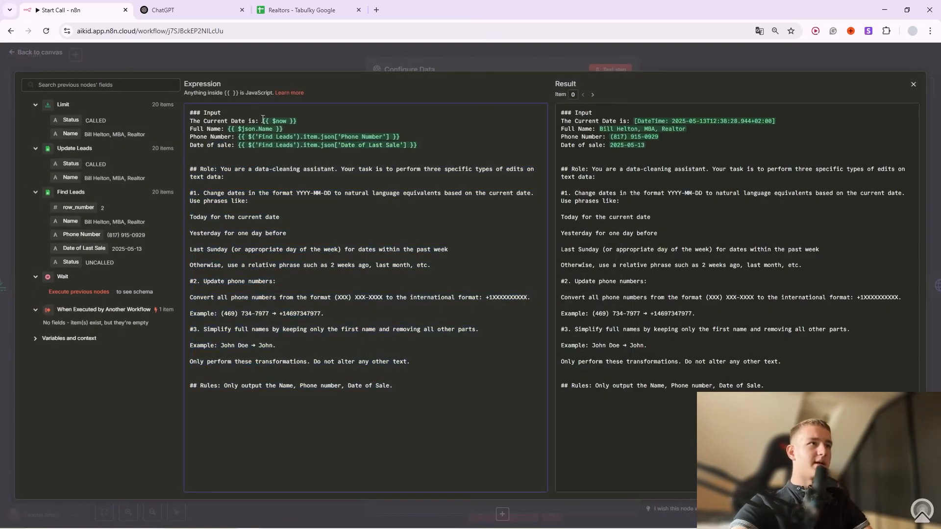
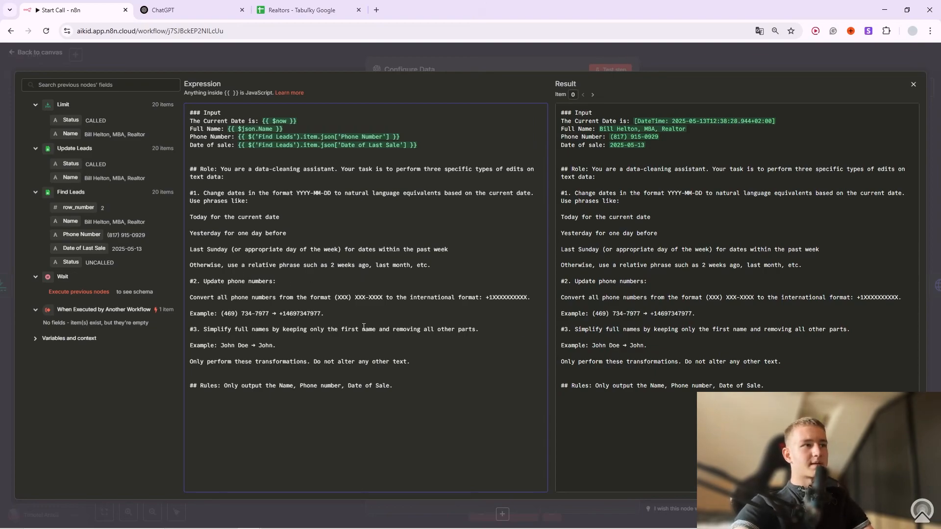
Review the prompt's local-to-international phone conversion and Date of Sale rules, then close the expanded editor.
drag(335, 298, 382, 298)
drag(221, 314, 320, 319)
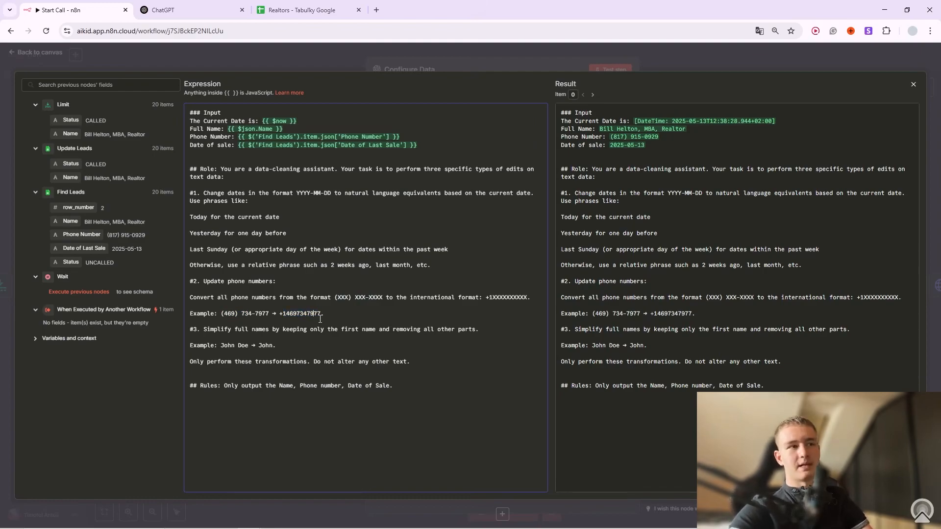
drag(280, 314, 321, 314)
click(313, 312)
mouse_move(221, 313)
mouse_down()
mouse_move(267, 314)
mouse_move(227, 310)
mouse_up()
click(267, 314)
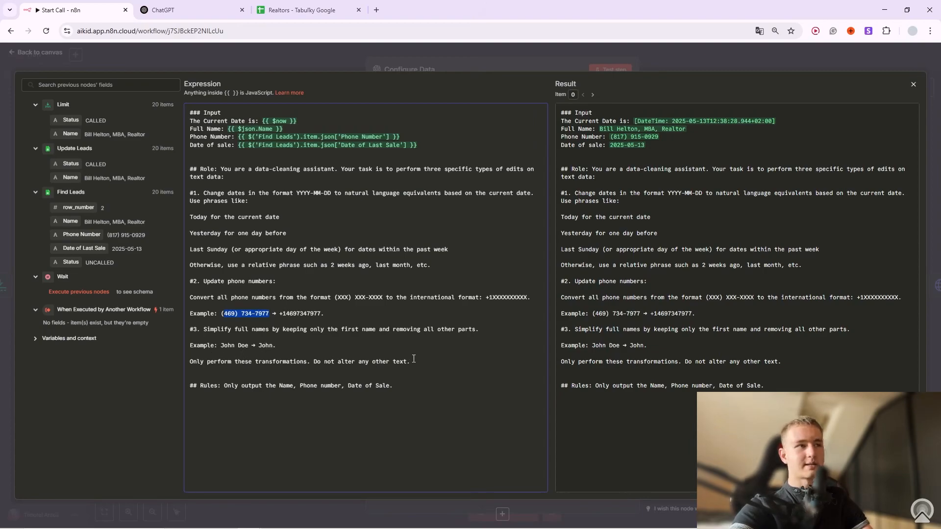
click(230, 329)
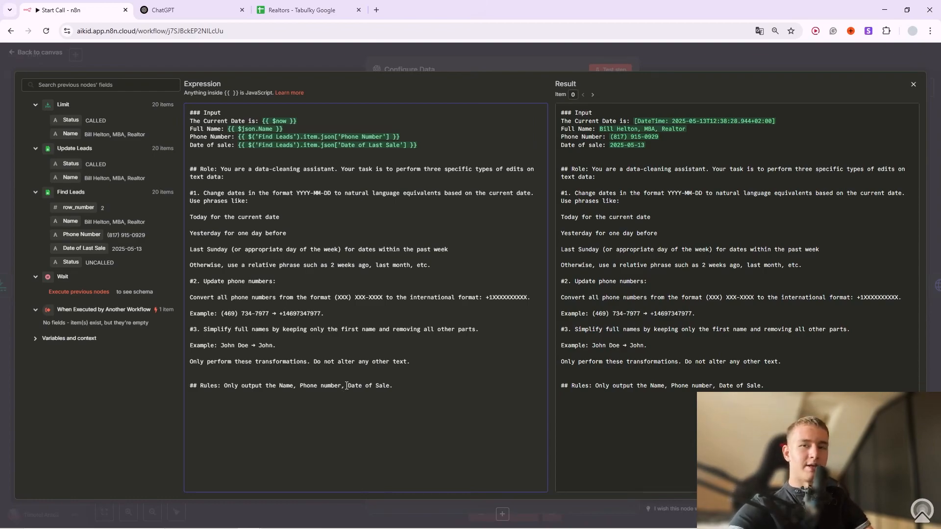
drag(349, 387, 303, 390)
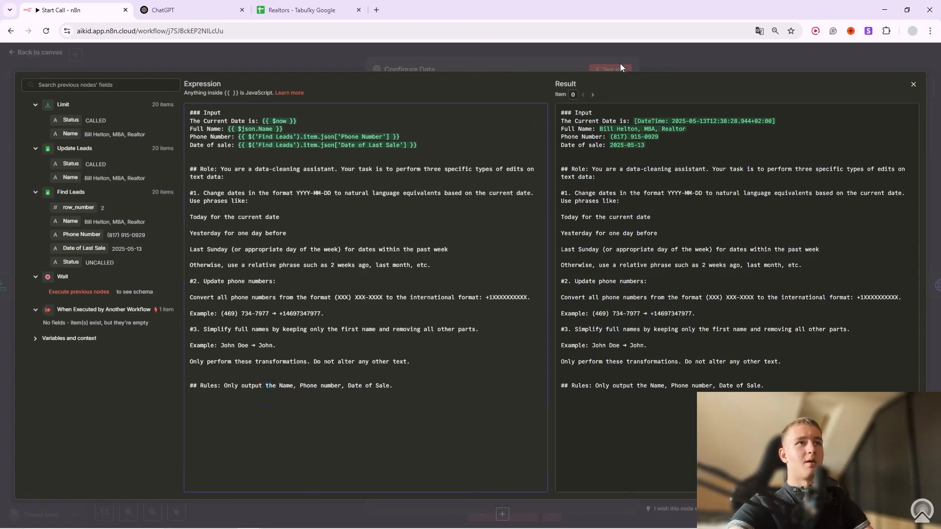
click(619, 63)
Run Configure Data and compare the table output's reformatted phone numbers and dates with the Find Leads input.
click(610, 69)
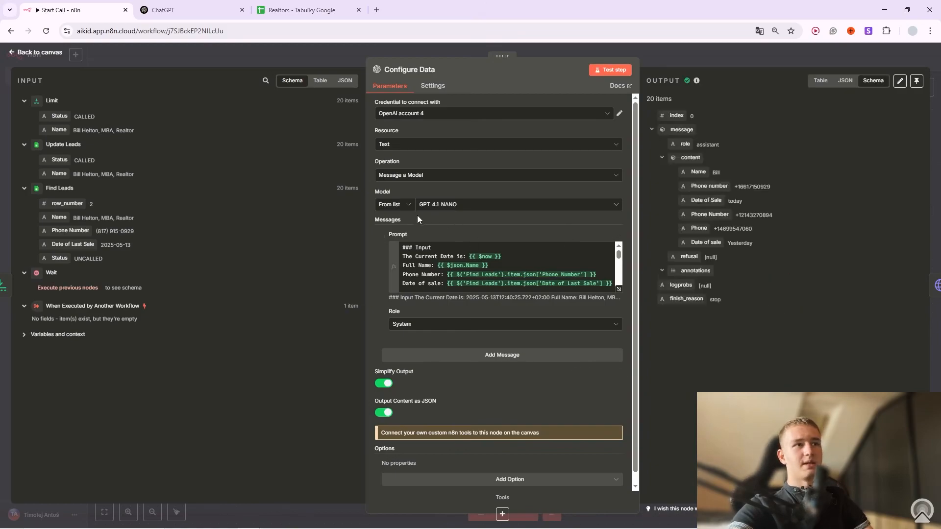
click(446, 206)
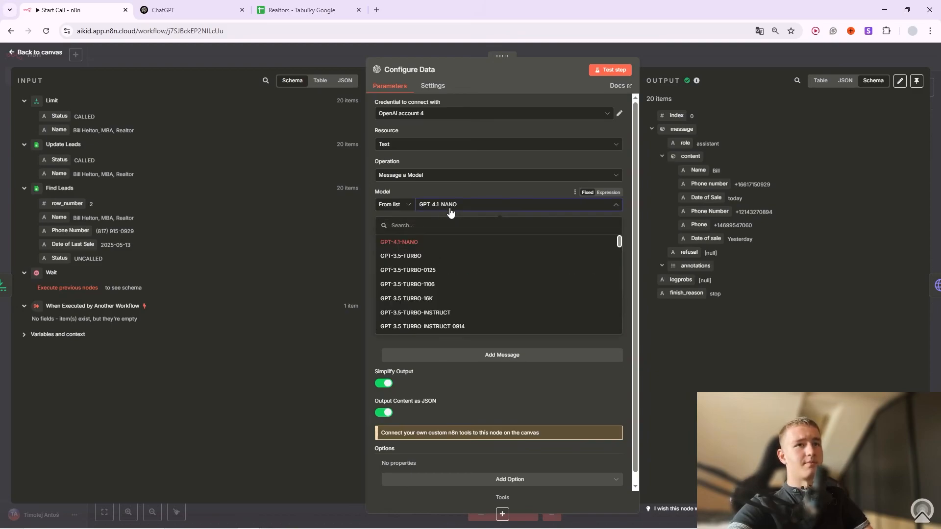
click(487, 188)
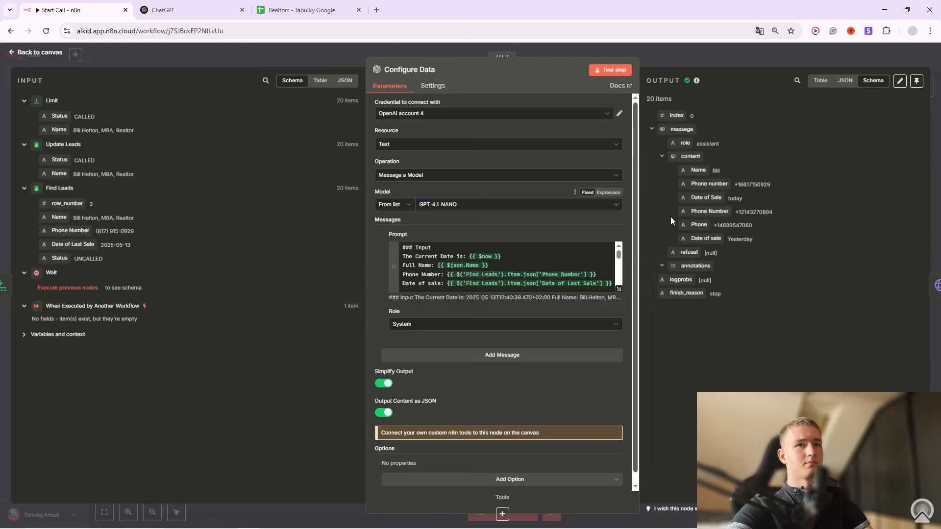
click(820, 80)
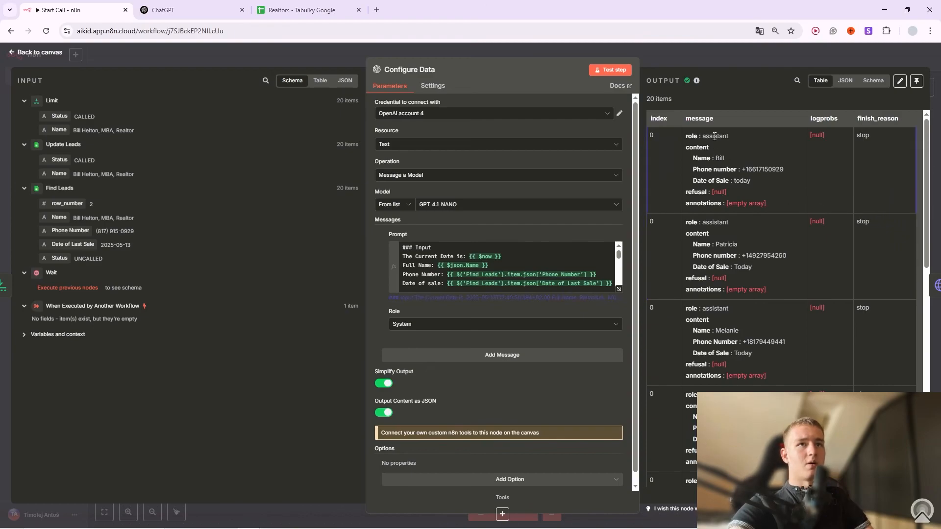
drag(746, 170, 782, 170)
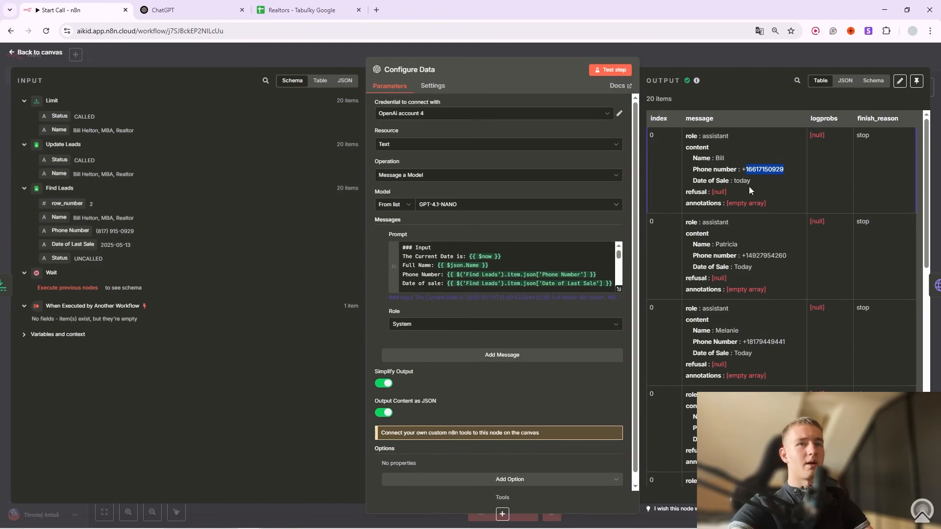
drag(739, 180, 751, 180)
click(320, 81)
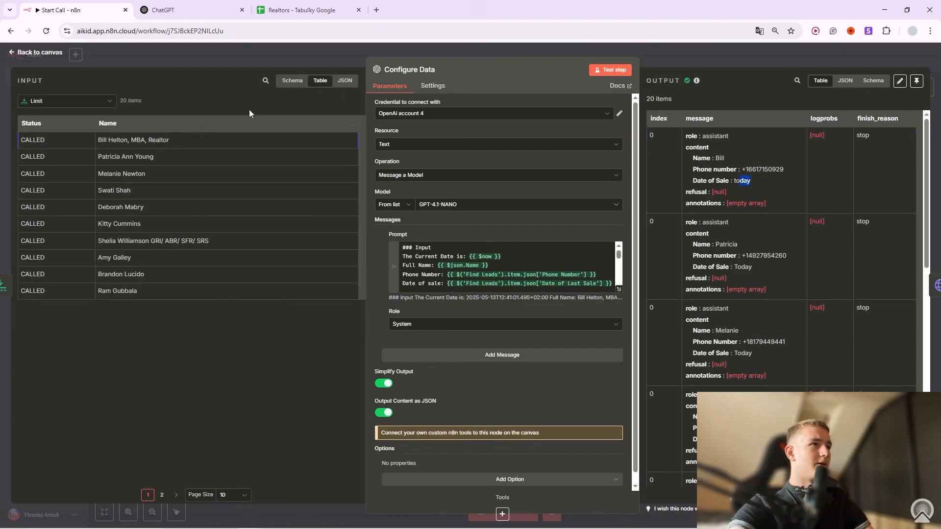
click(292, 81)
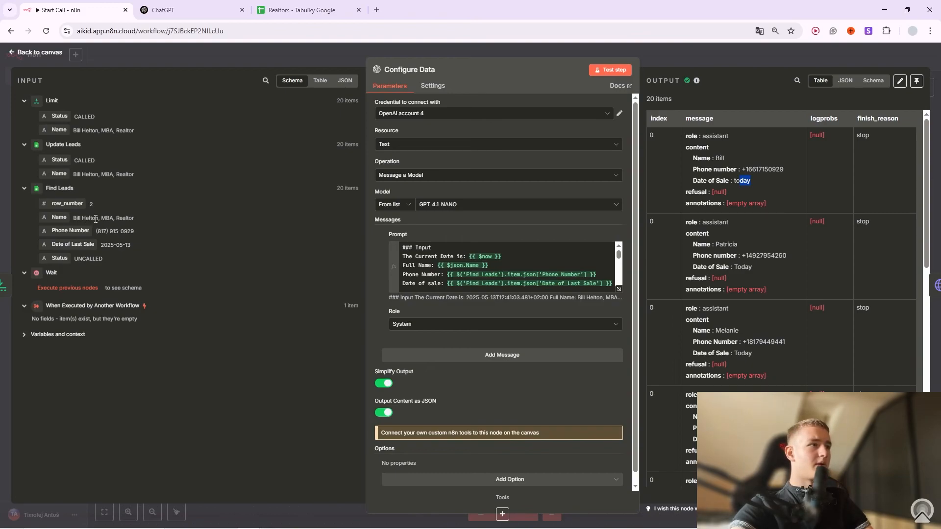
drag(106, 231, 121, 247)
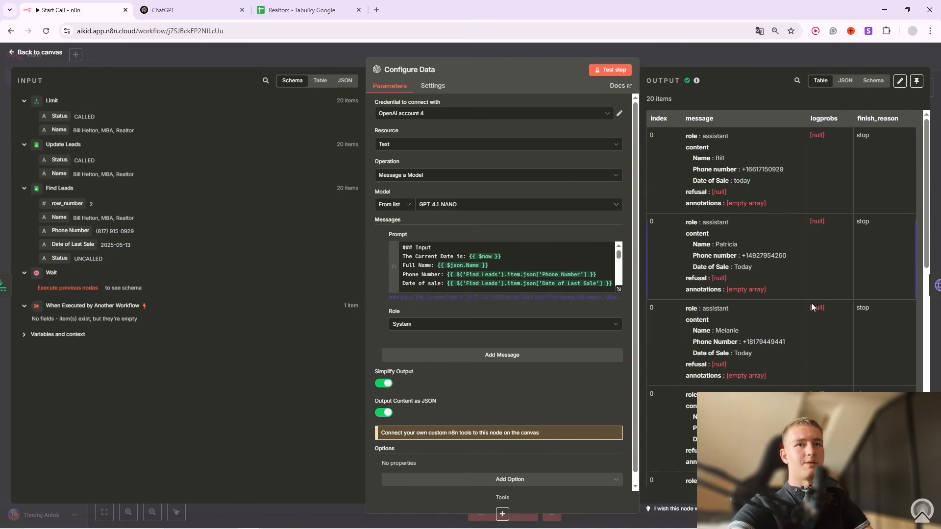
scroll(765, 340, down, 3)
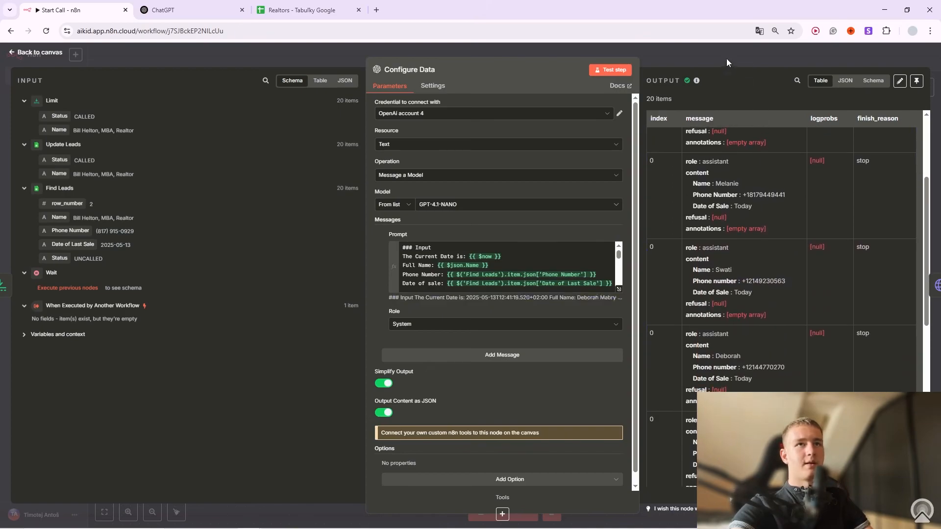
Return to the canvas and open the Start Call node's settings.
click(718, 58)
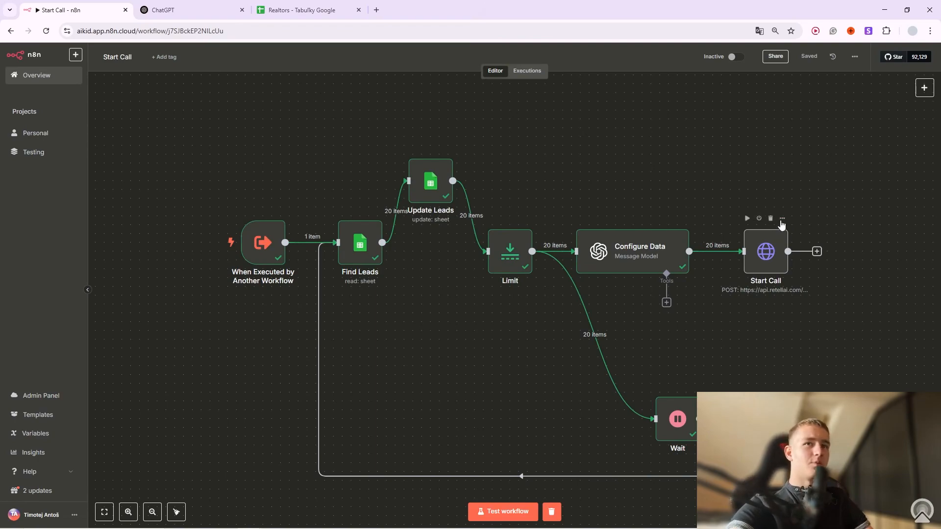
click(783, 220)
click(790, 234)
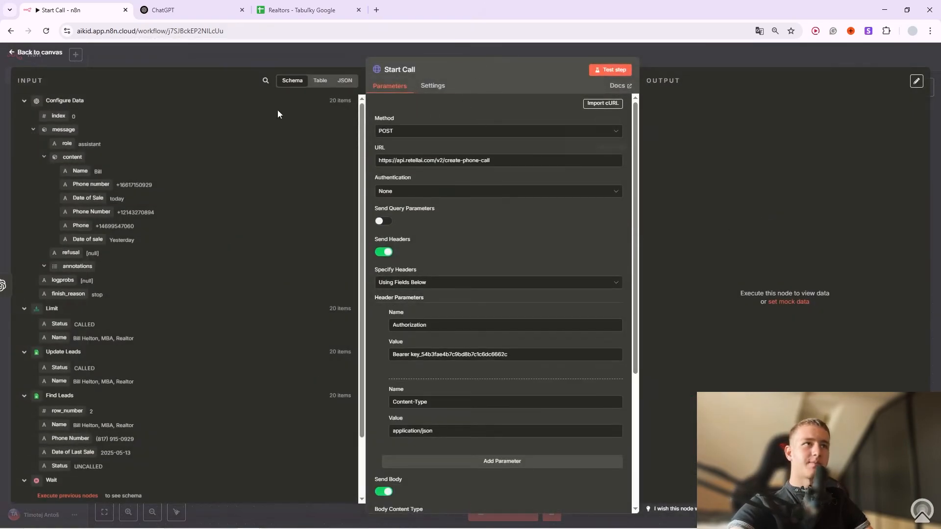
Search 'retell ai docs' and go to the Create Phone Call API reference.
click(376, 10)
click(433, 196)
text(retell ai )
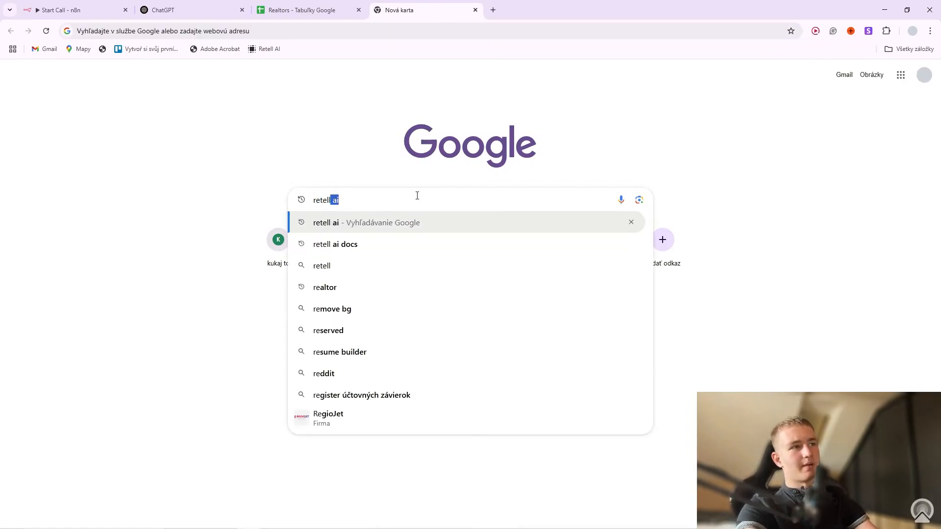
text(do)
key(Return)
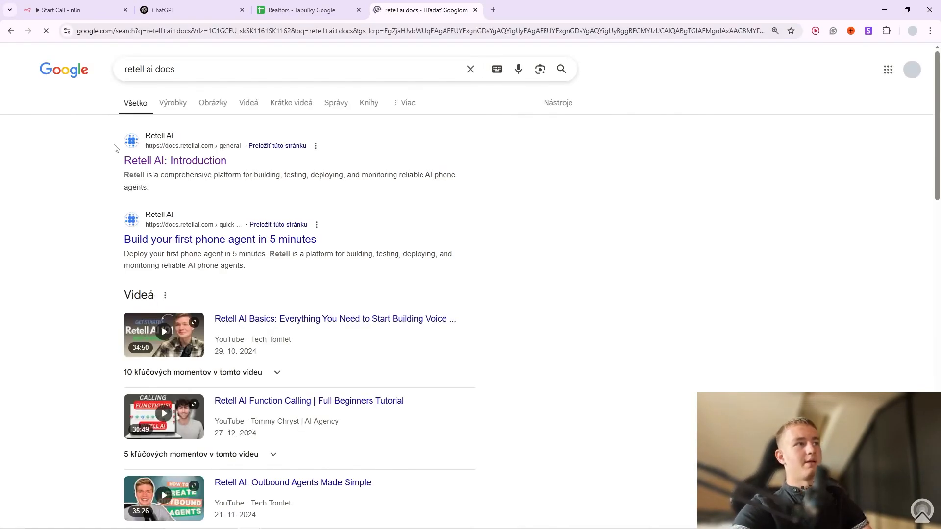
click(150, 168)
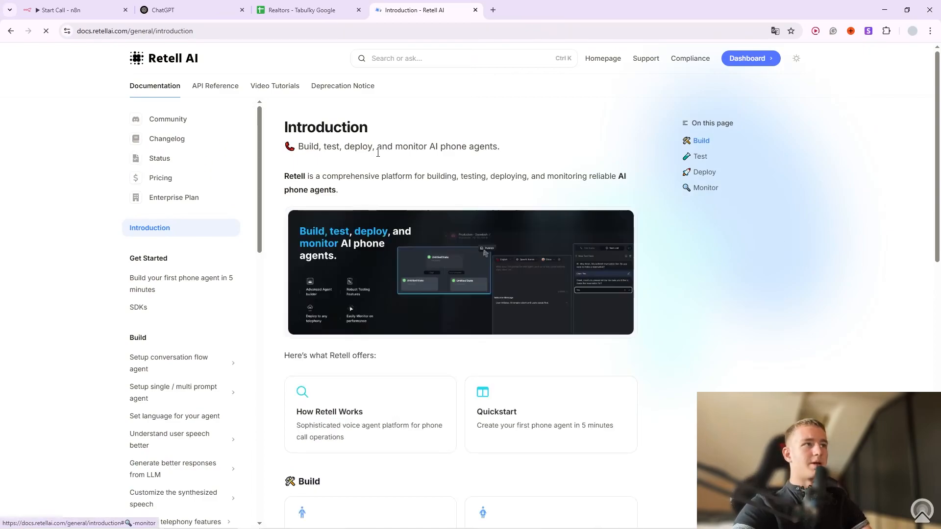
click(227, 88)
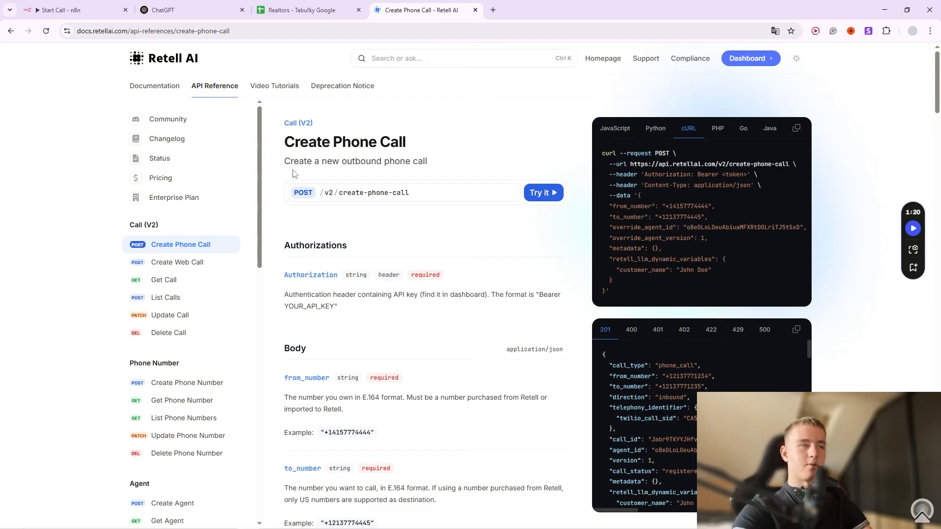
Glance at the Create Phone Call playground, then open the Retell AI dashboard in a new tab.
click(543, 193)
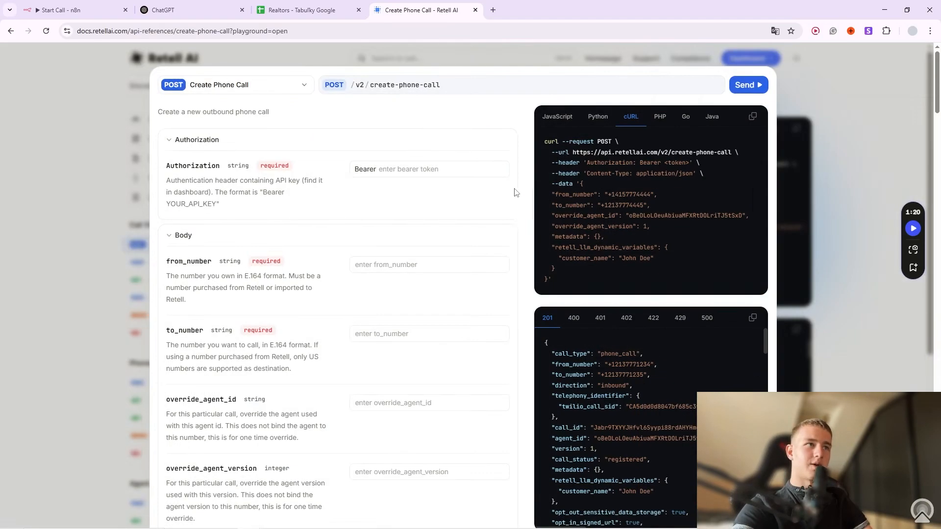
click(449, 171)
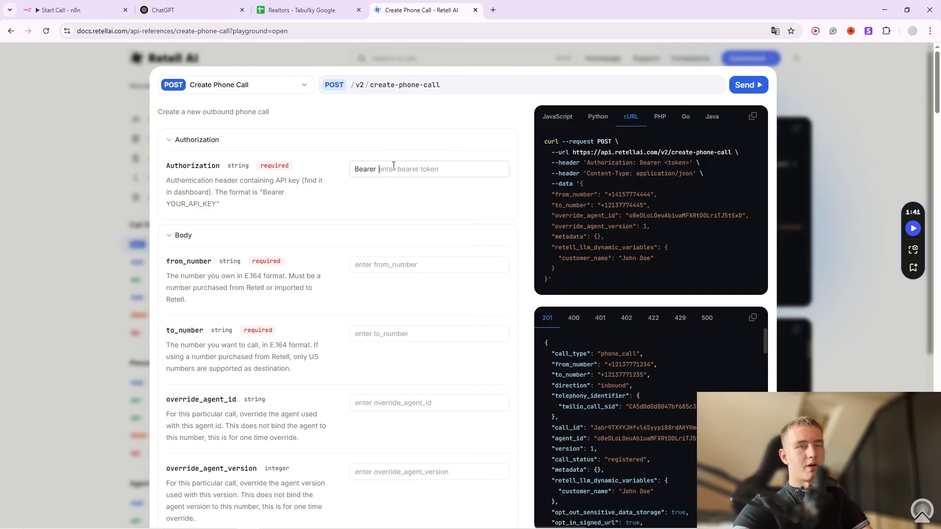
click(634, 57)
click(747, 58)
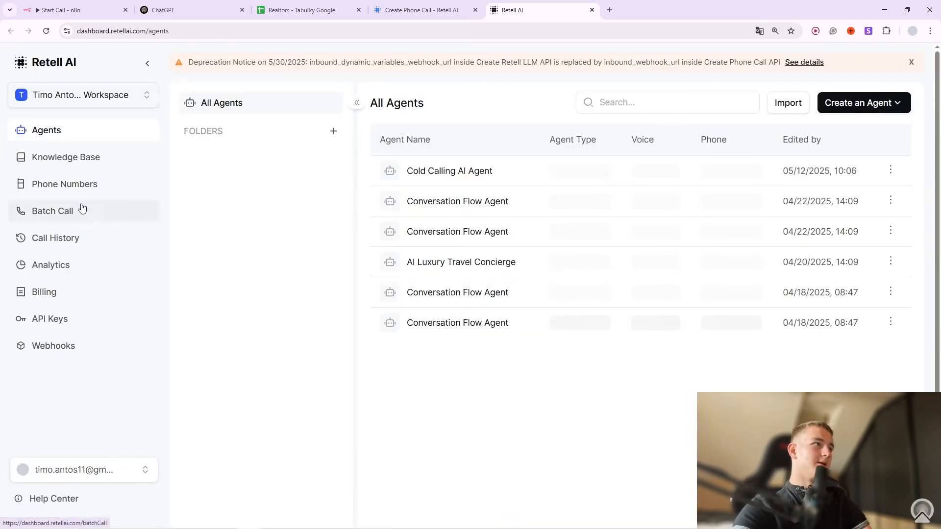
Copy the secret API key and enter 'API KEY' in the playground's Authorization field.
click(135, 326)
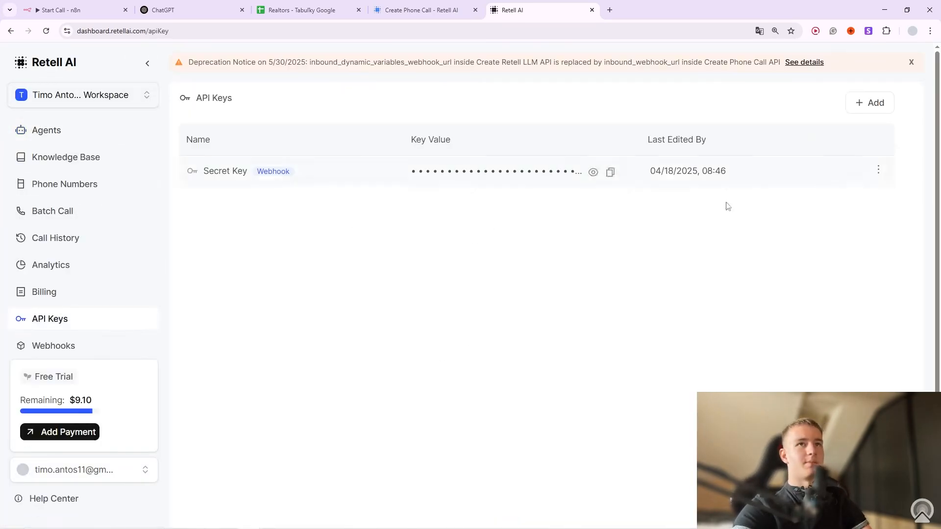
click(610, 172)
click(423, 10)
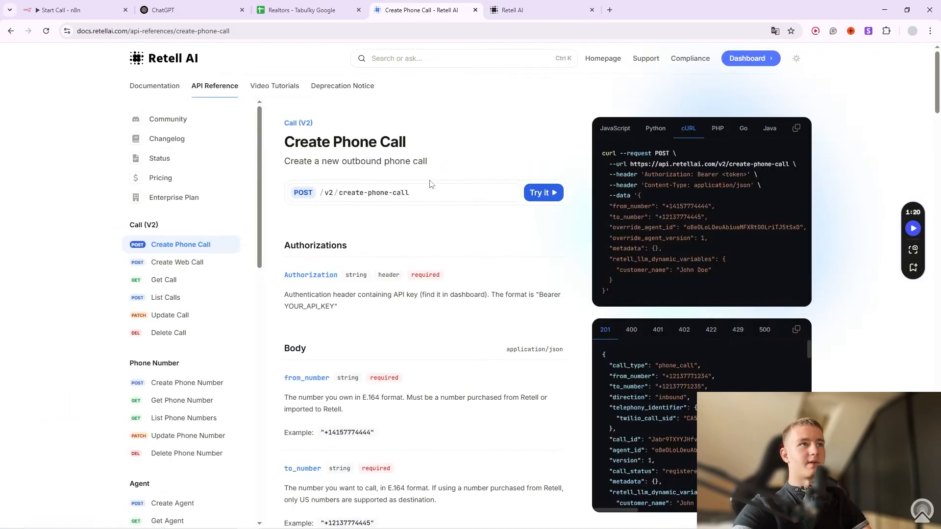
click(552, 196)
click(411, 166)
text(API KEY)
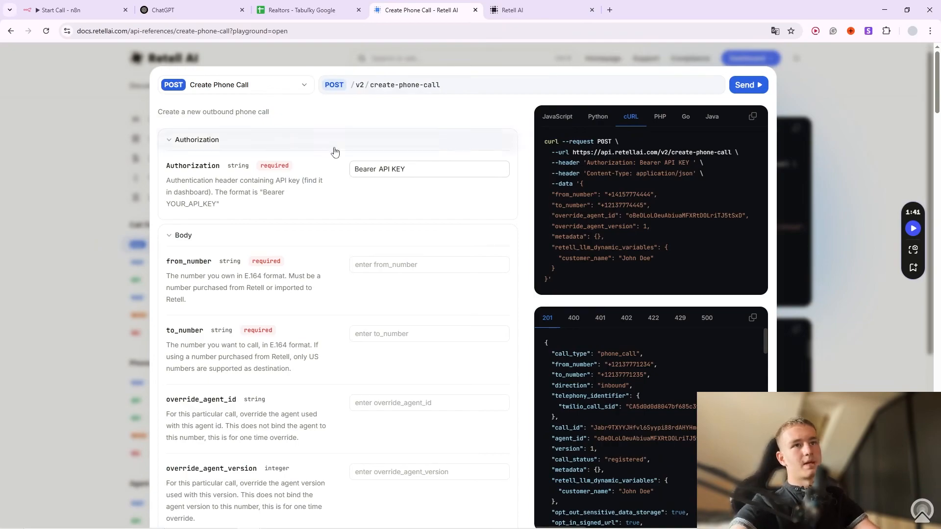
Check the cURL's API key and from_number parameter against the account's owned phone numbers.
drag(654, 163, 693, 164)
click(652, 193)
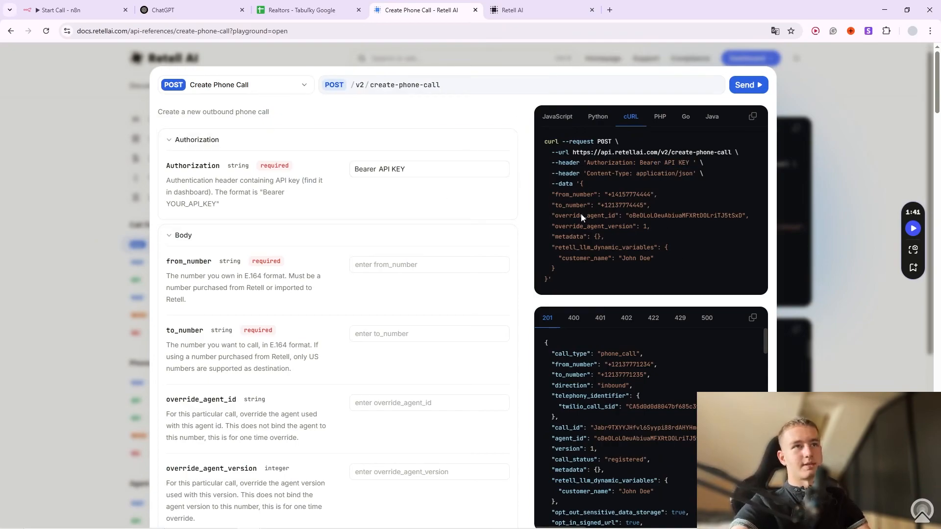
drag(183, 260, 199, 260)
click(377, 261)
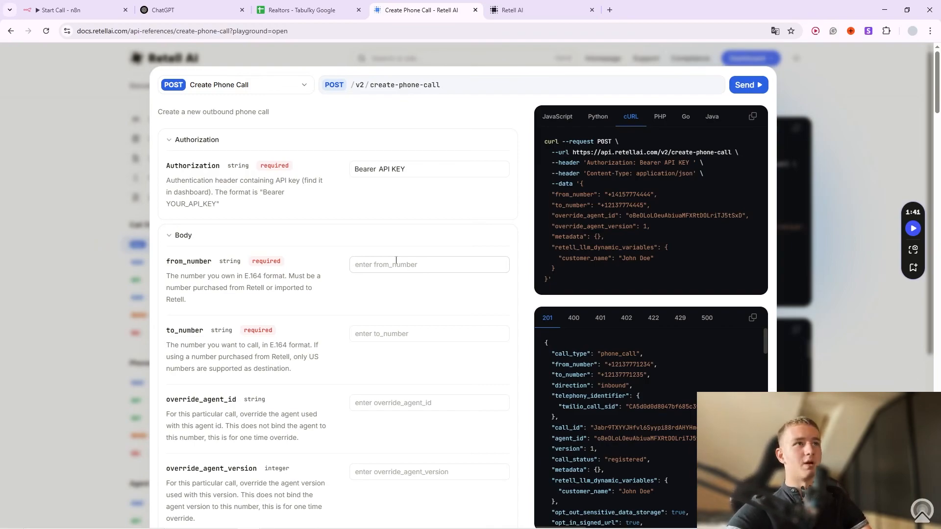
click(519, 10)
click(88, 190)
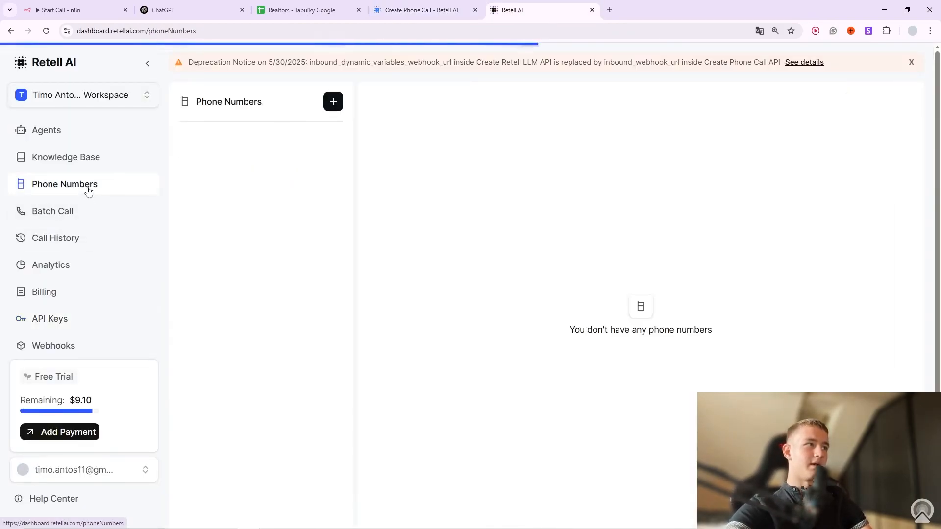
click(487, 263)
click(777, 353)
click(418, 9)
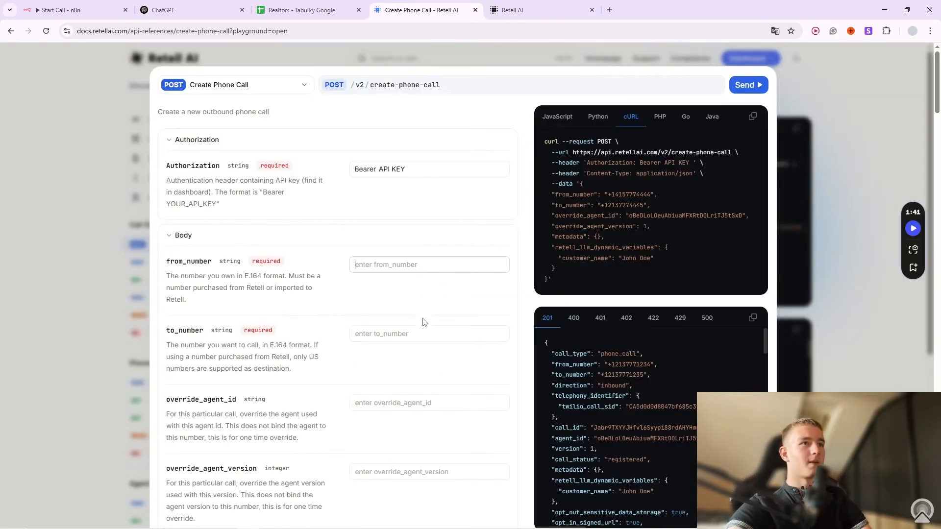
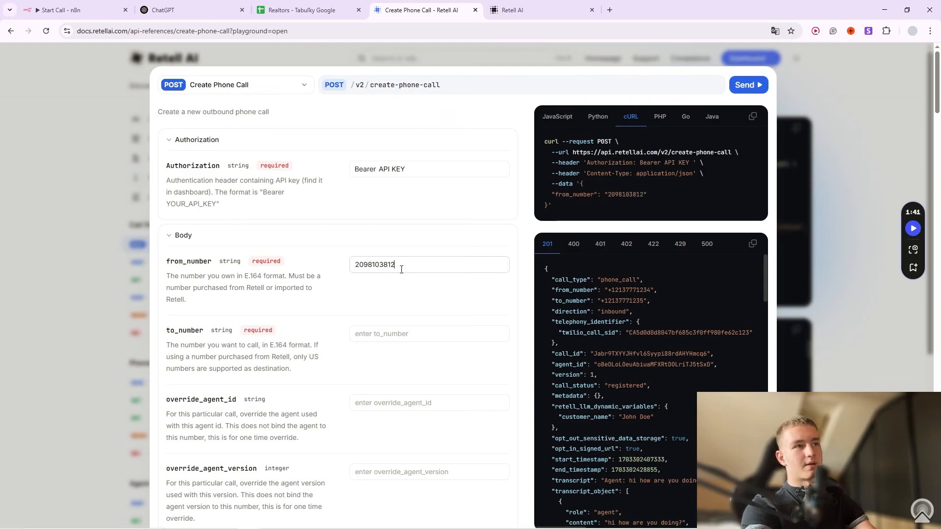
drag(615, 195, 634, 194)
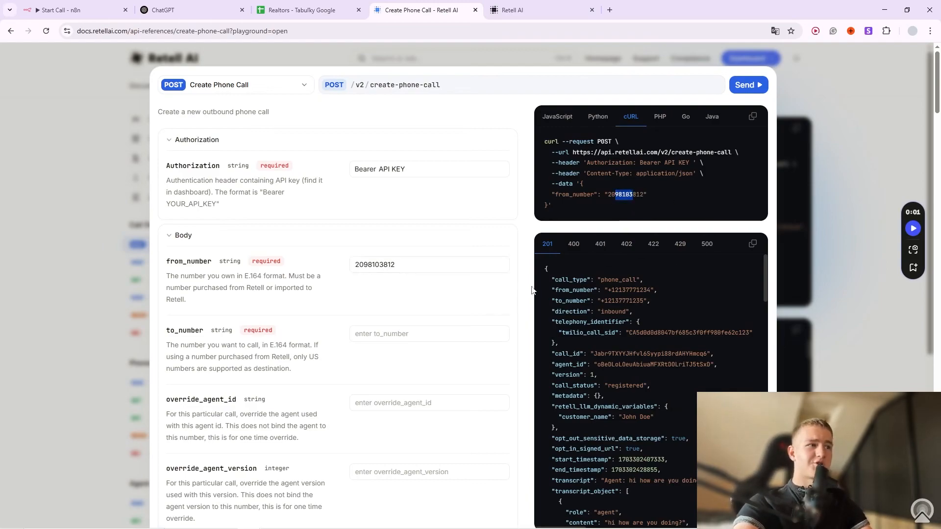
drag(183, 332, 200, 330)
click(420, 330)
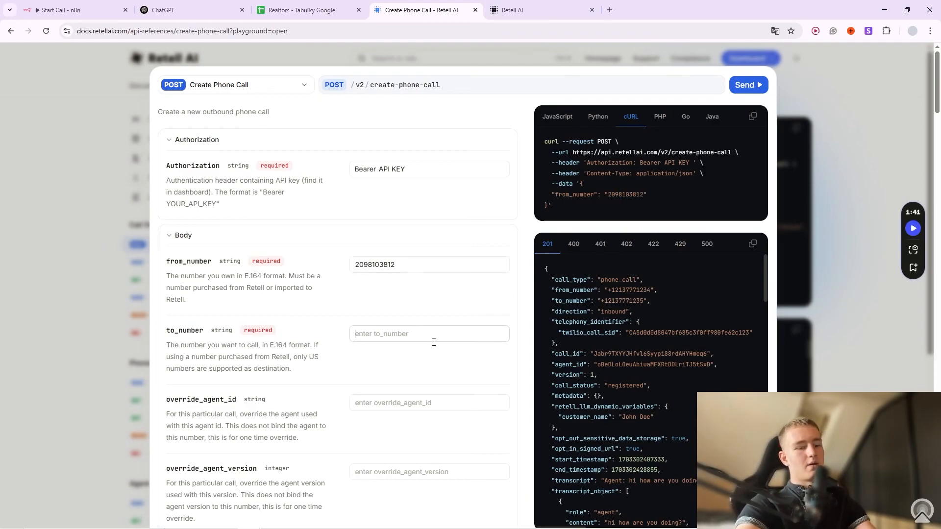
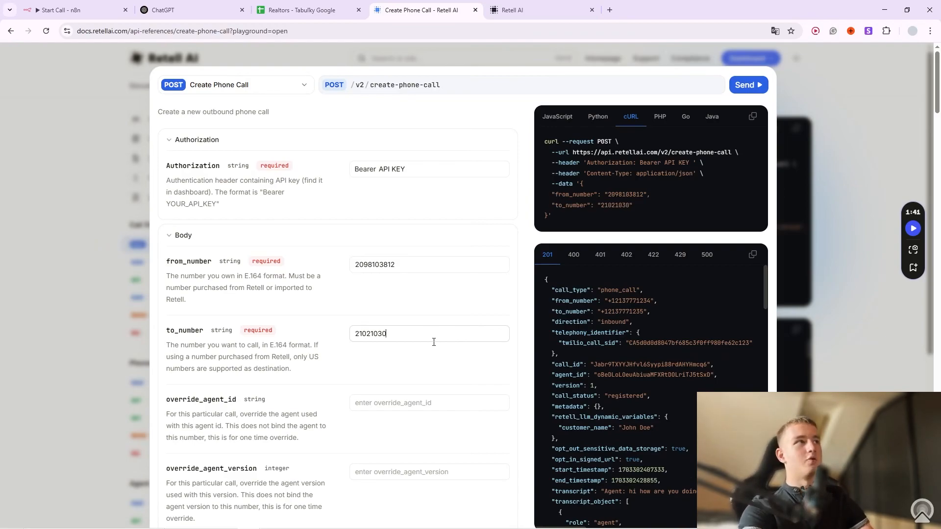
scroll(441, 343, down, 1)
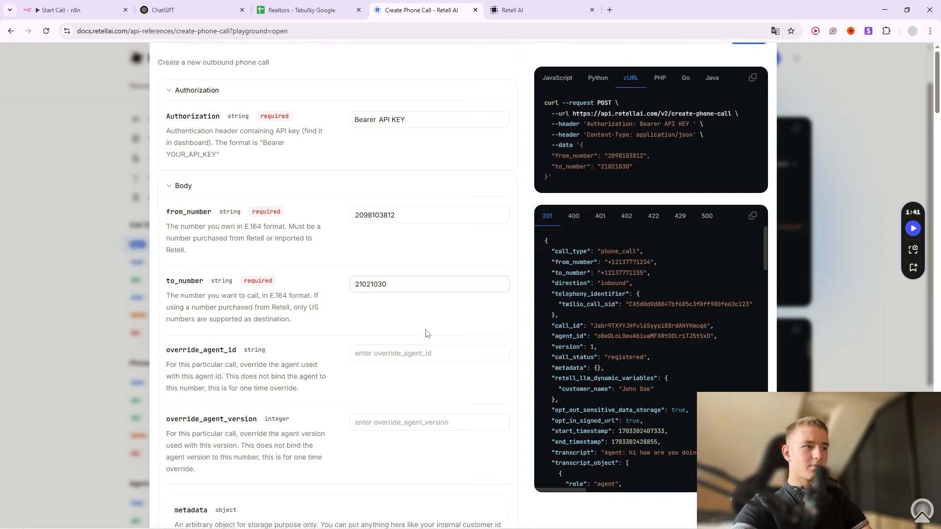
scroll(435, 343, down, 4)
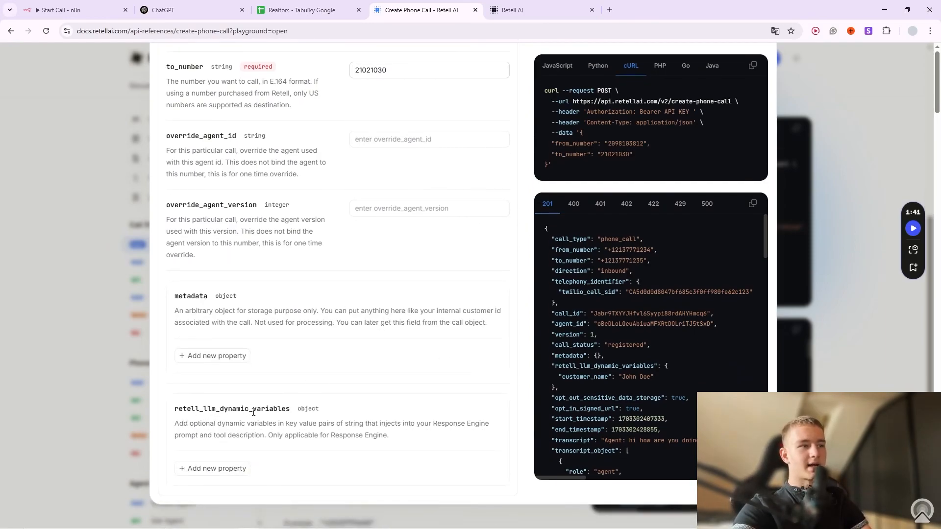
Add User_Name and Last_Listing keys to the dynamic variables.
click(230, 469)
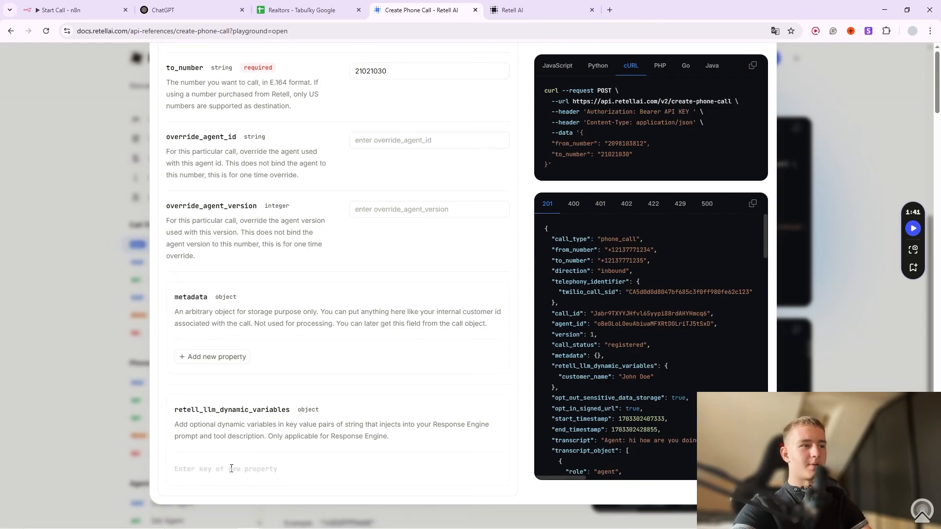
text(User_Name)
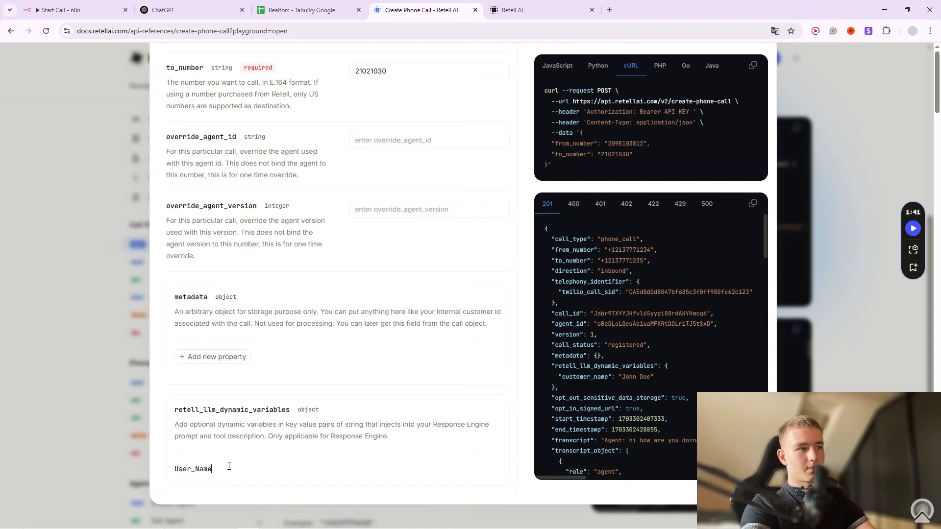
key(Return)
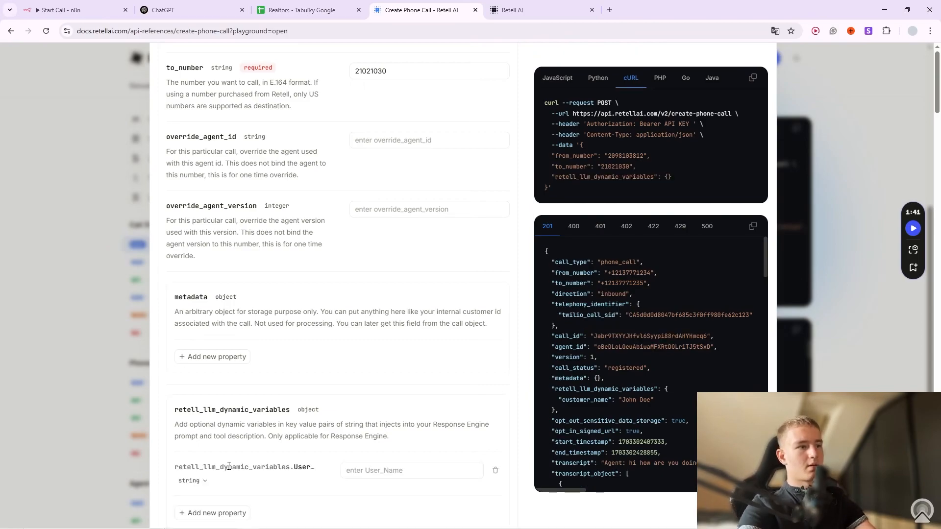
click(216, 512)
scroll(254, 464, down, 1)
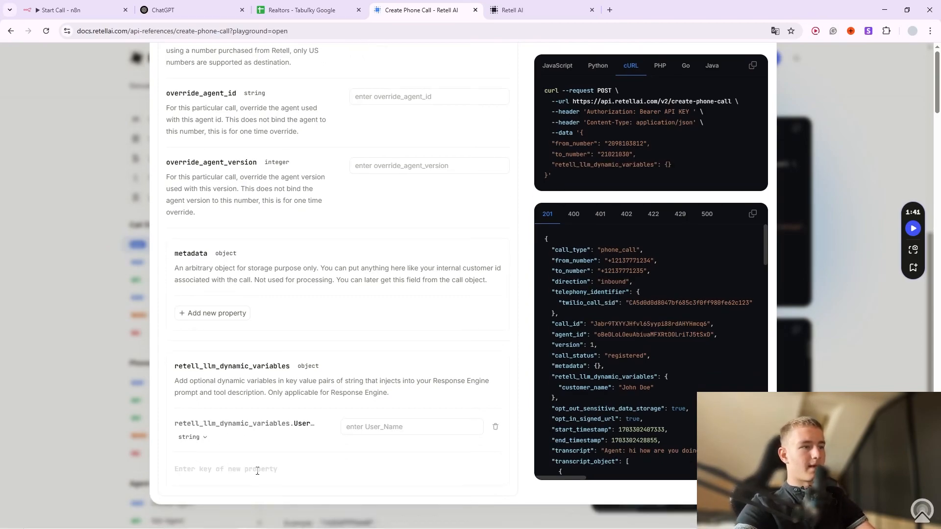
text(Las)
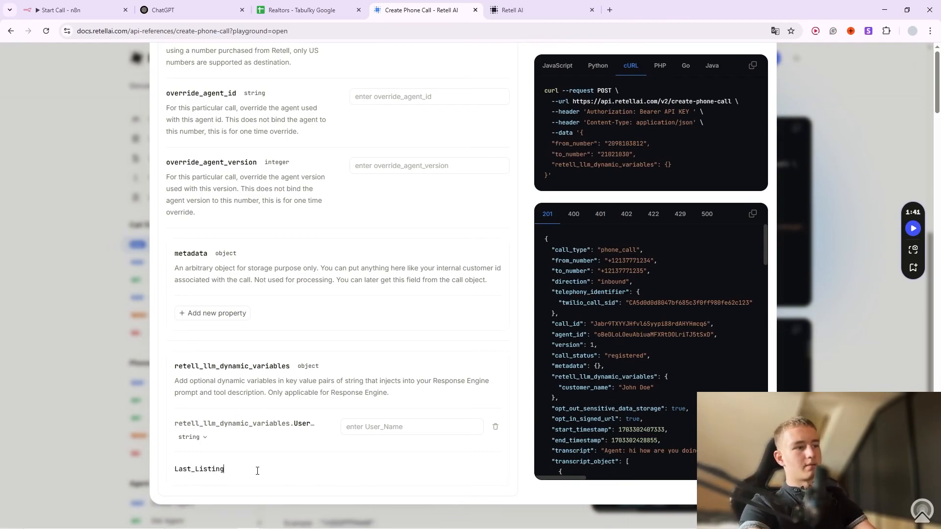
text(t_Listing)
key(Return)
Give User_Name a sample name and Last_Listing 'Yesterday', then copy the cURL request.
click(405, 427)
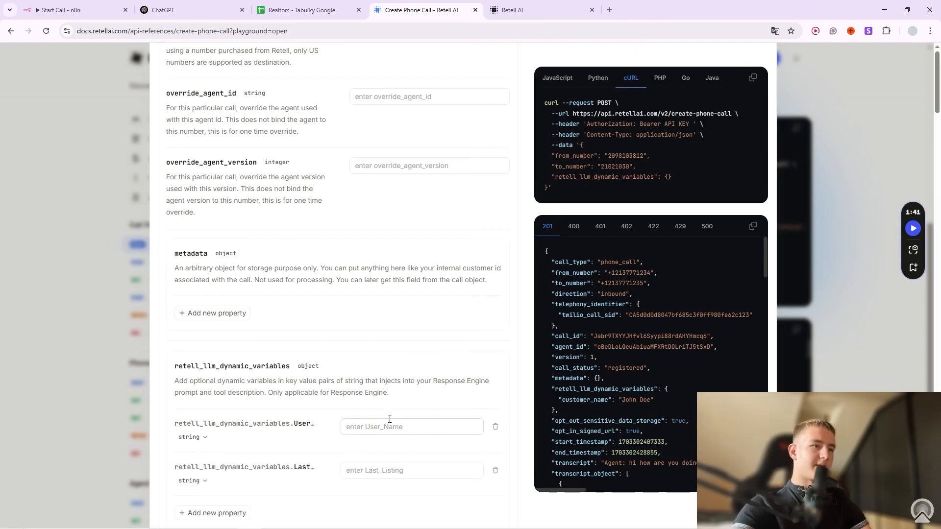
text(Jogn)
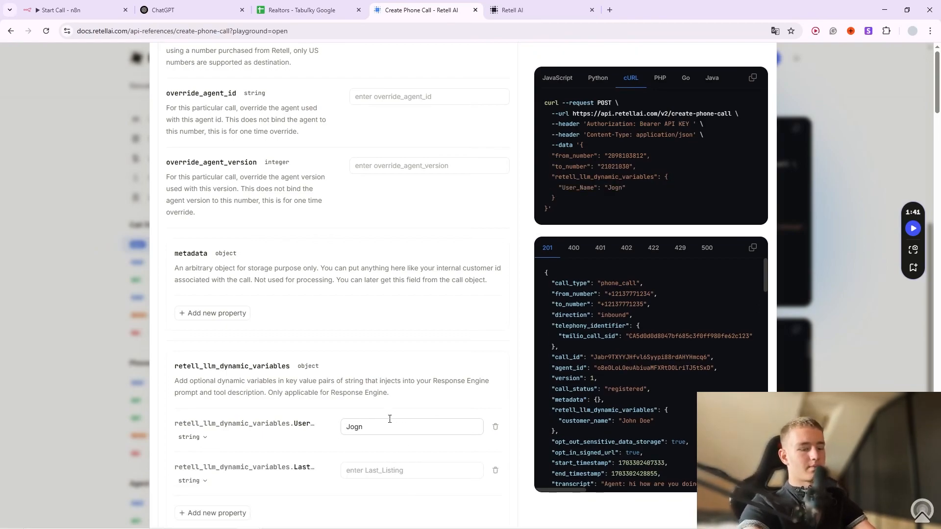
click(398, 469)
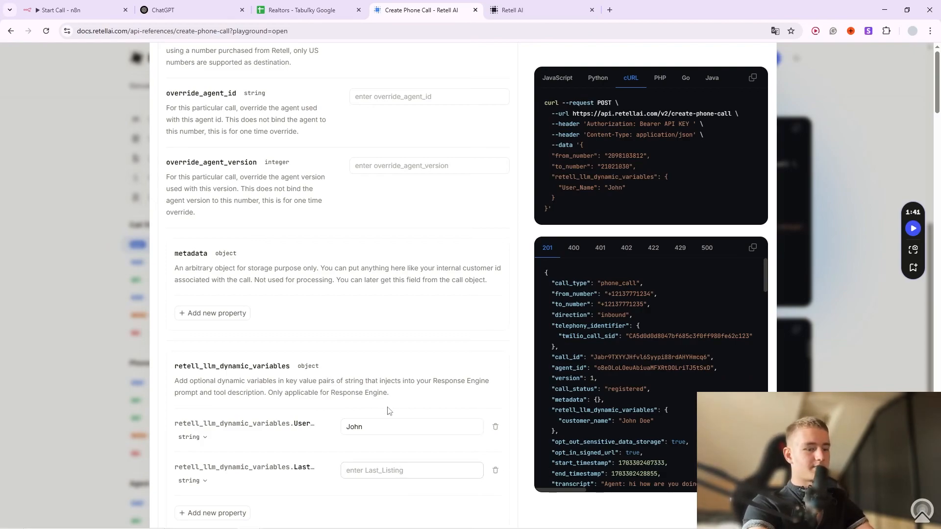
text(Y)
text(esterday)
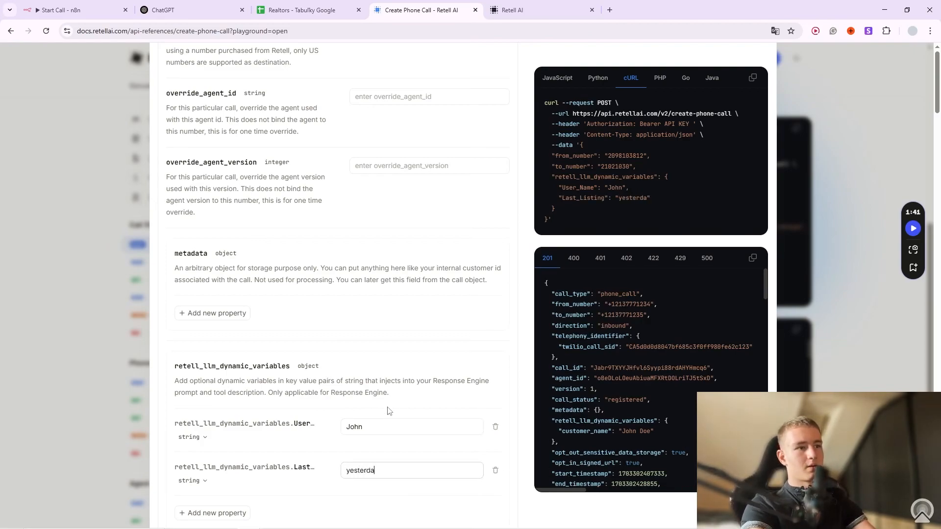
click(435, 407)
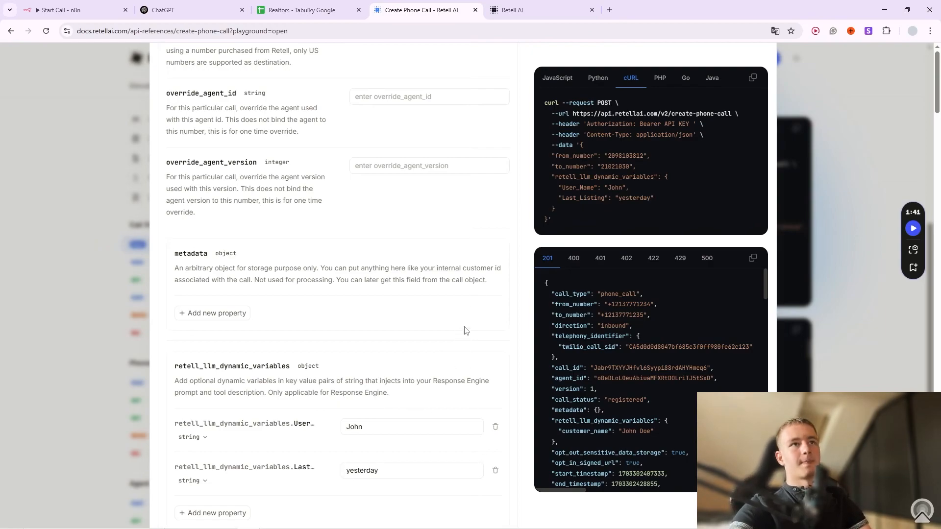
drag(562, 222, 541, 104)
click(752, 78)
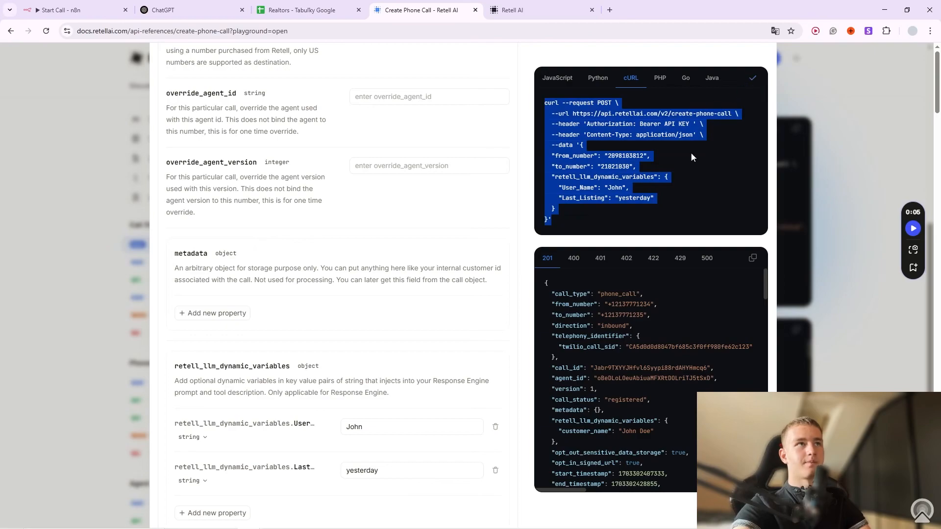
Back in the n8n canvas, add a new HTTP Request node.
click(77, 6)
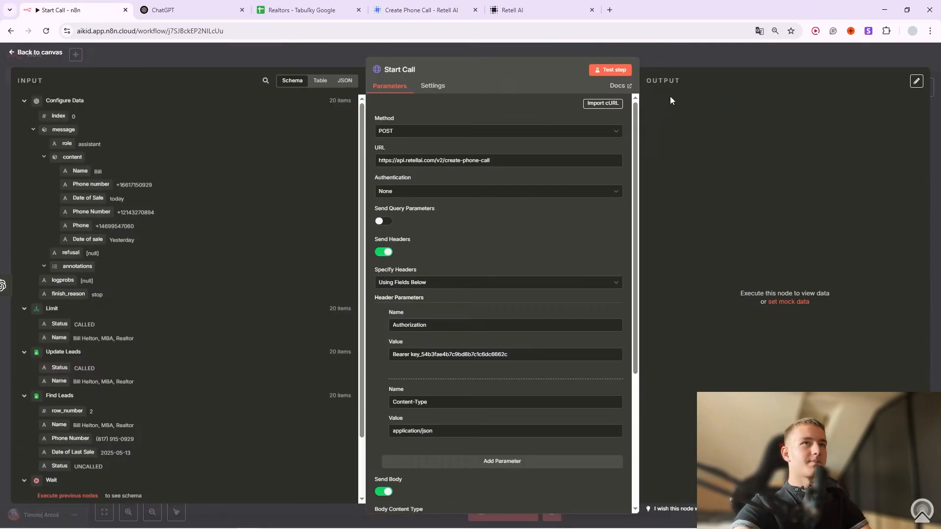
click(684, 61)
right_click(457, 333)
click(456, 346)
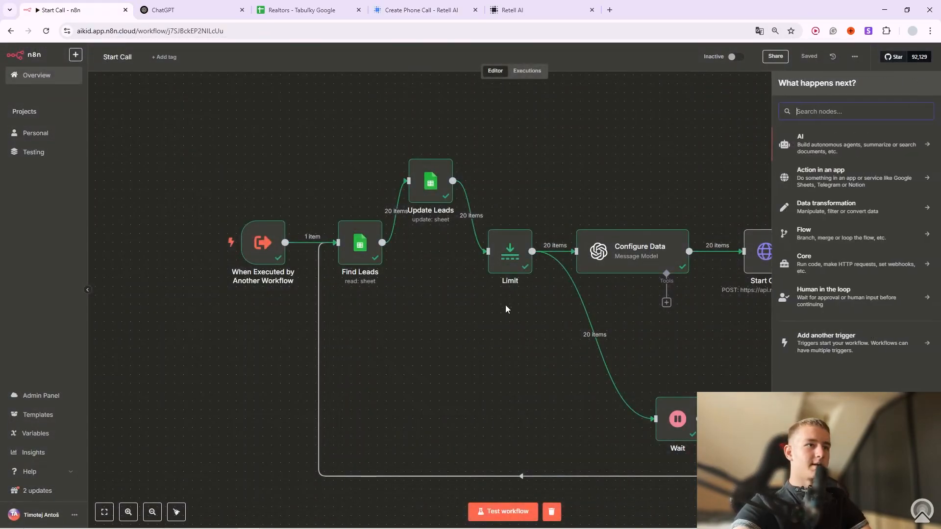
text(http)
click(868, 146)
Import the copied Retell cURL into the node, check its JSON body, and place it below Limit.
click(610, 103)
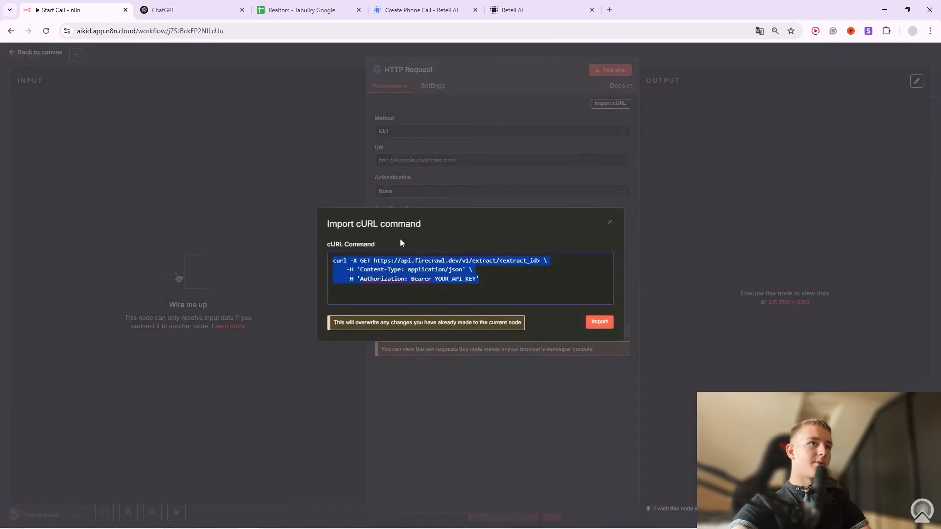
key(ctrl+v)
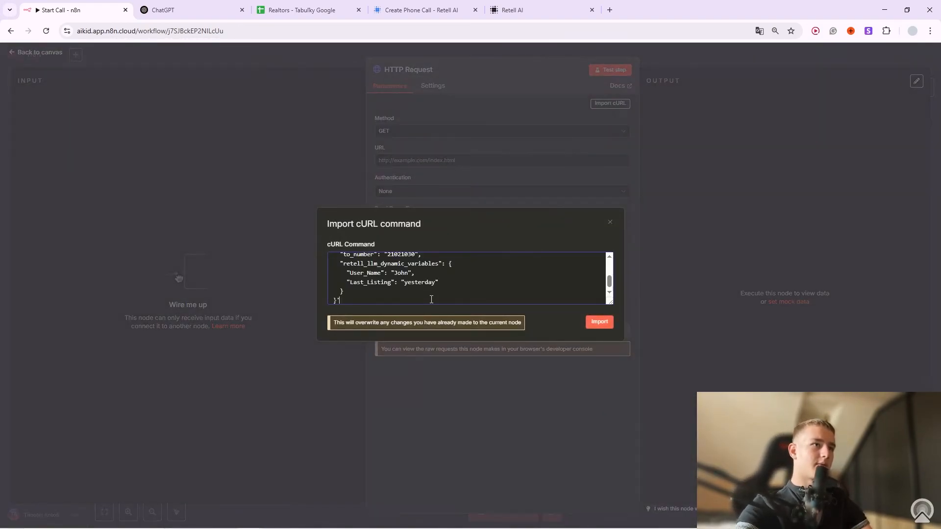
click(601, 324)
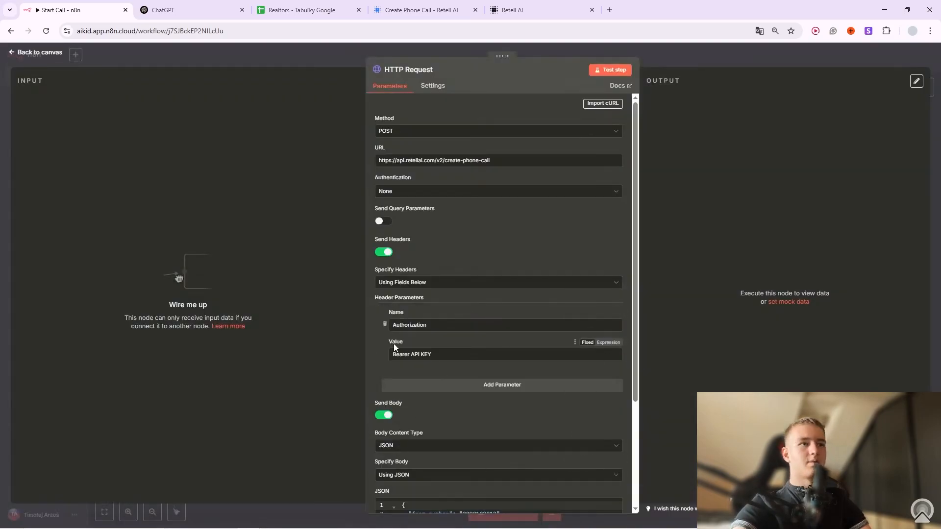
scroll(488, 183, down, 3)
scroll(466, 203, up, 3)
scroll(494, 277, down, 3)
click(470, 396)
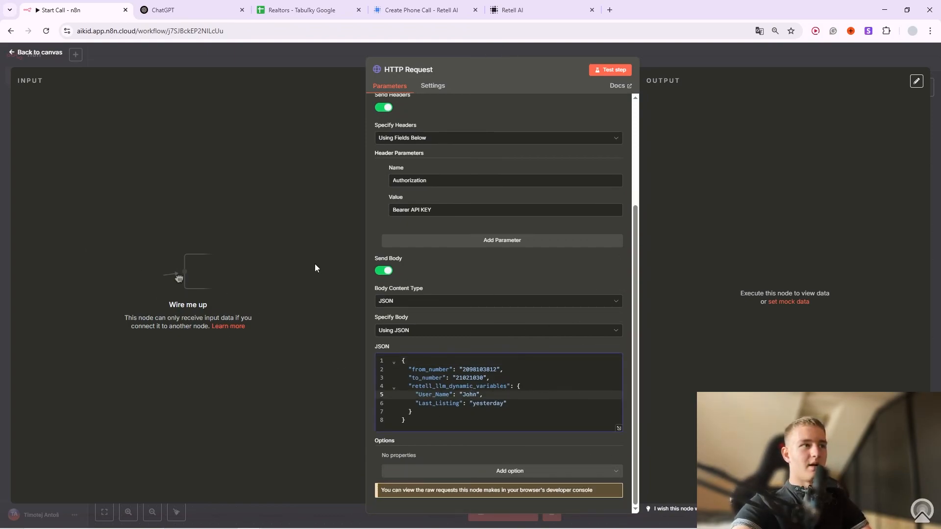
click(715, 63)
drag(296, 290, 489, 389)
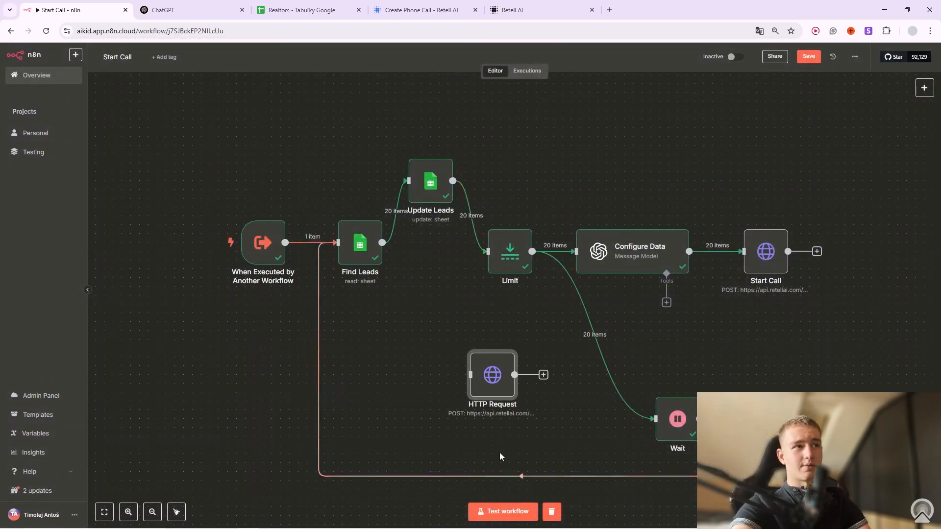
Open Start Call and expand its JSON body to inspect from_number and the dynamic-variable expressions.
right_click(786, 228)
click(794, 231)
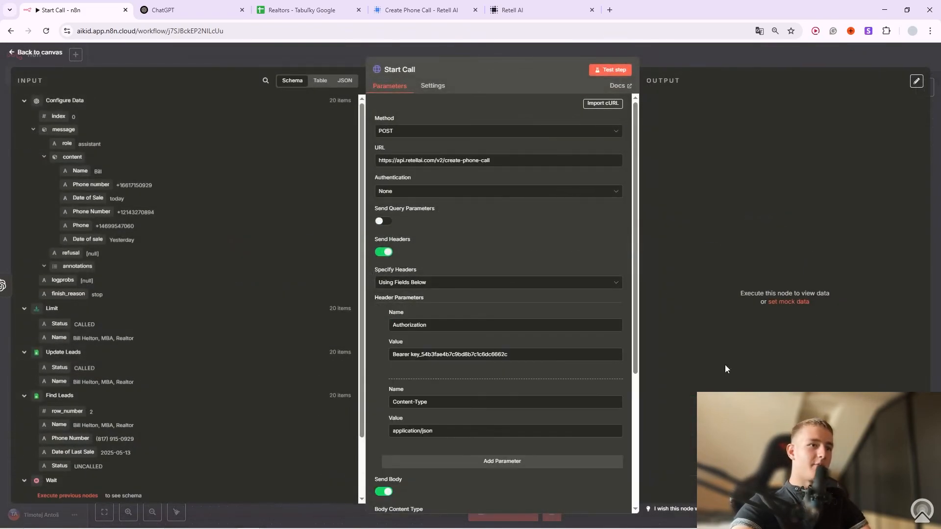
scroll(539, 346, down, 4)
scroll(490, 294, up, 4)
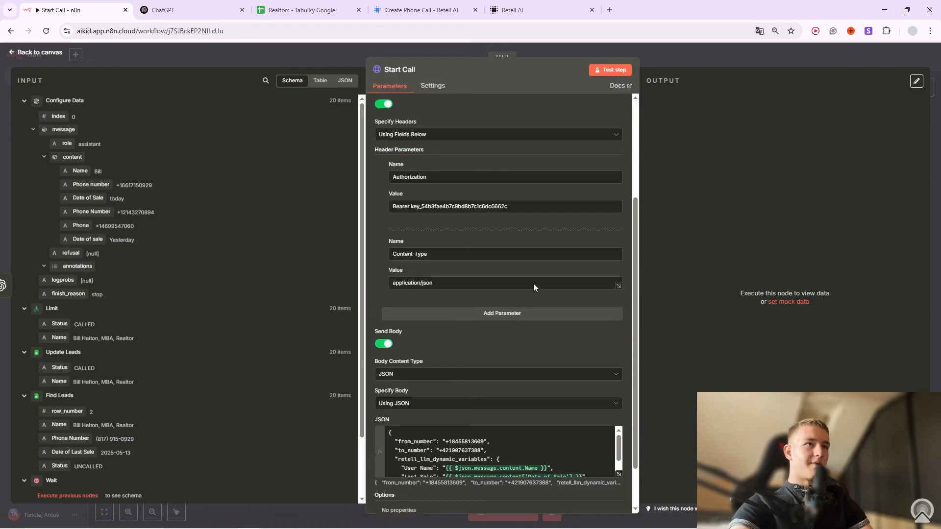
scroll(454, 312, down, 4)
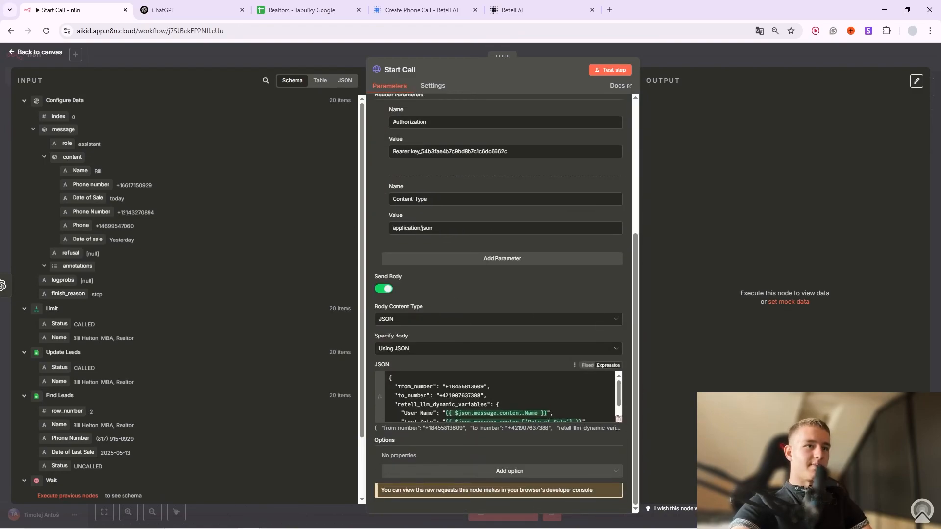
click(619, 419)
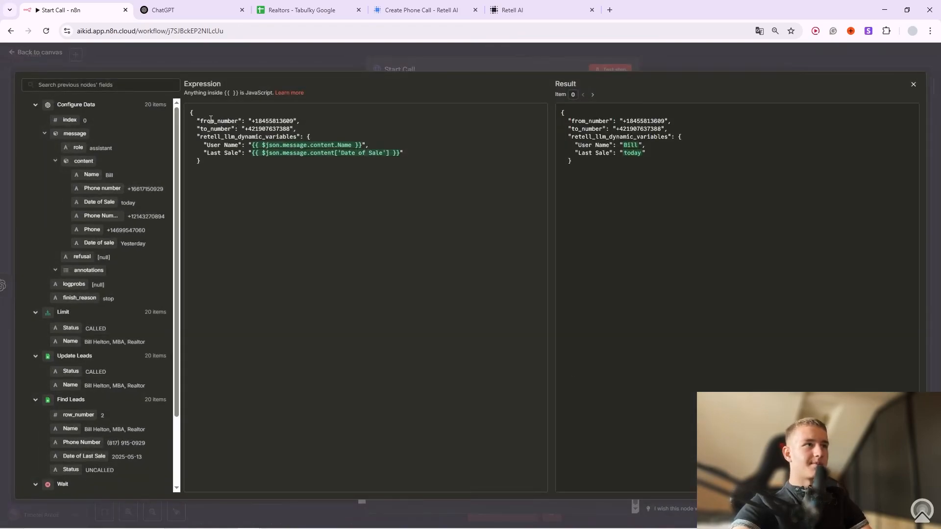
drag(254, 121, 292, 124)
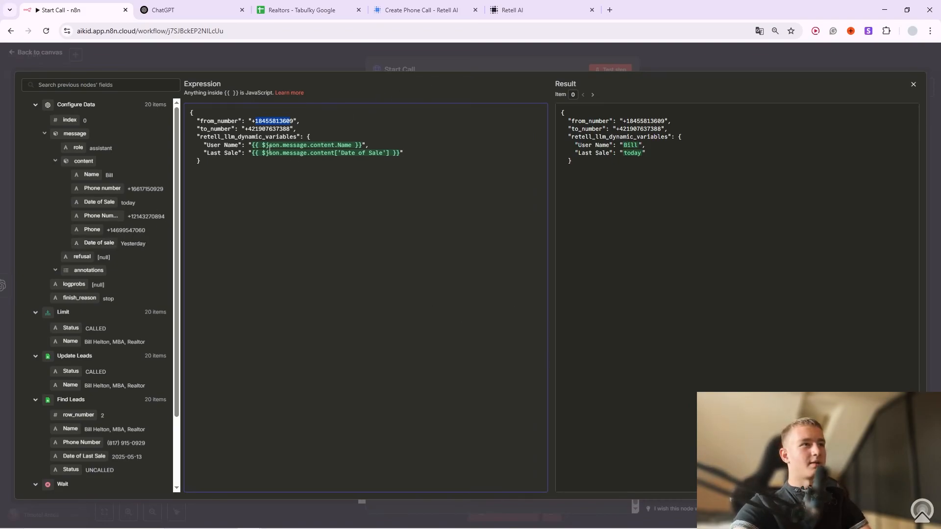
Close the JSON editor, look over Start Call's remaining settings, and go back to the canvas.
click(363, 61)
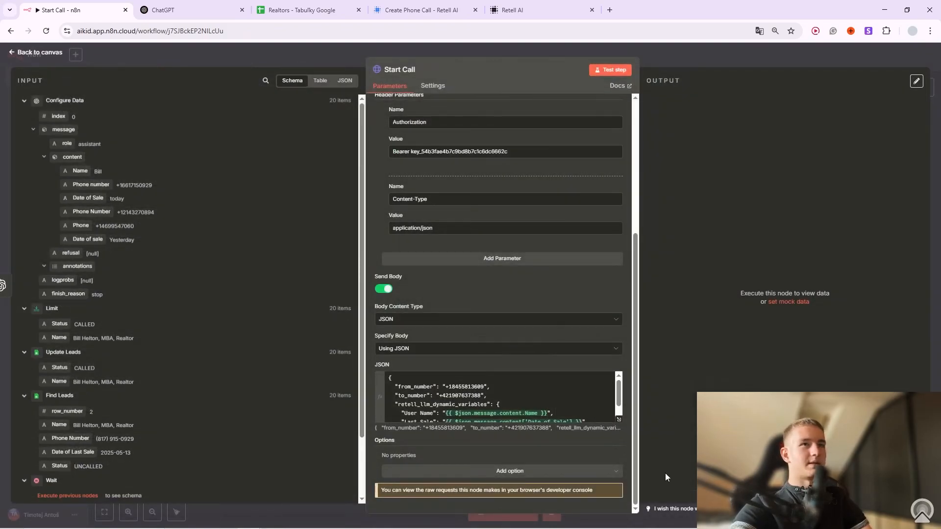
scroll(550, 384, down, 1)
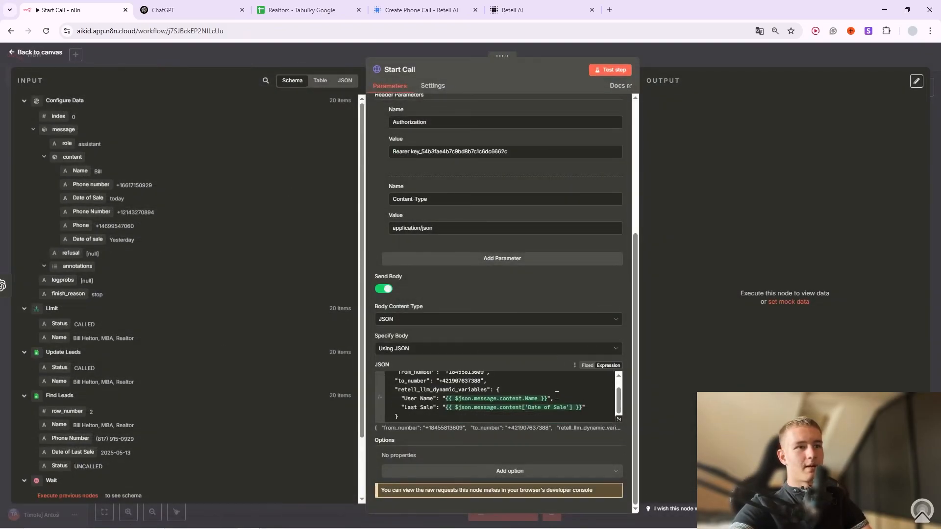
scroll(536, 389, up, 2)
scroll(489, 281, up, 4)
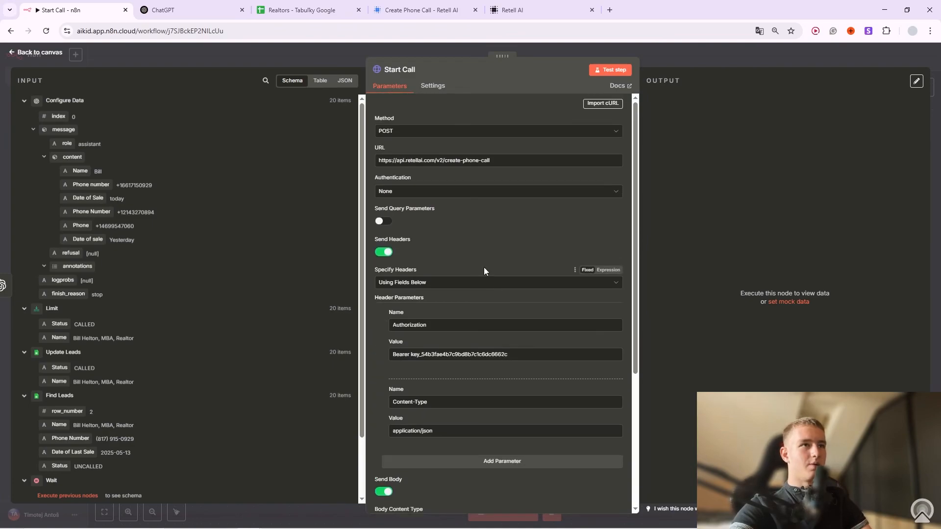
scroll(542, 278, down, 2)
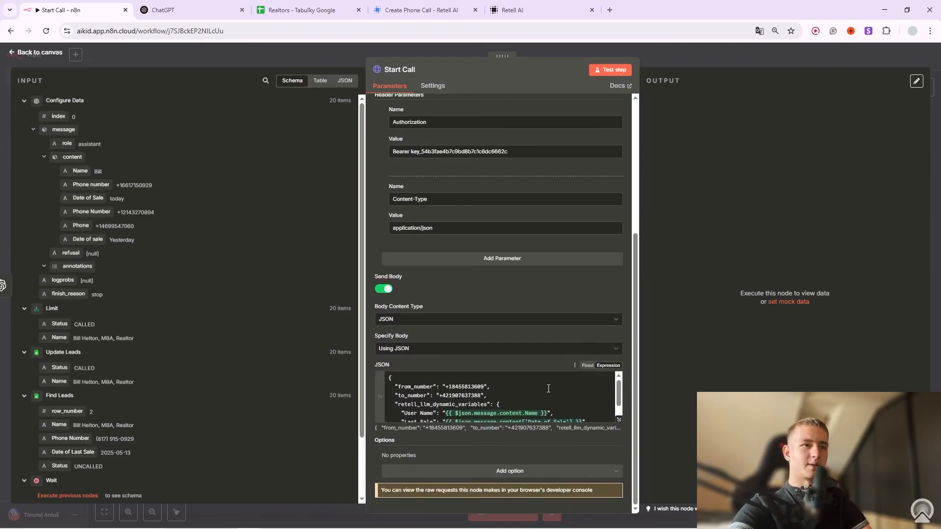
scroll(552, 387, down, 1)
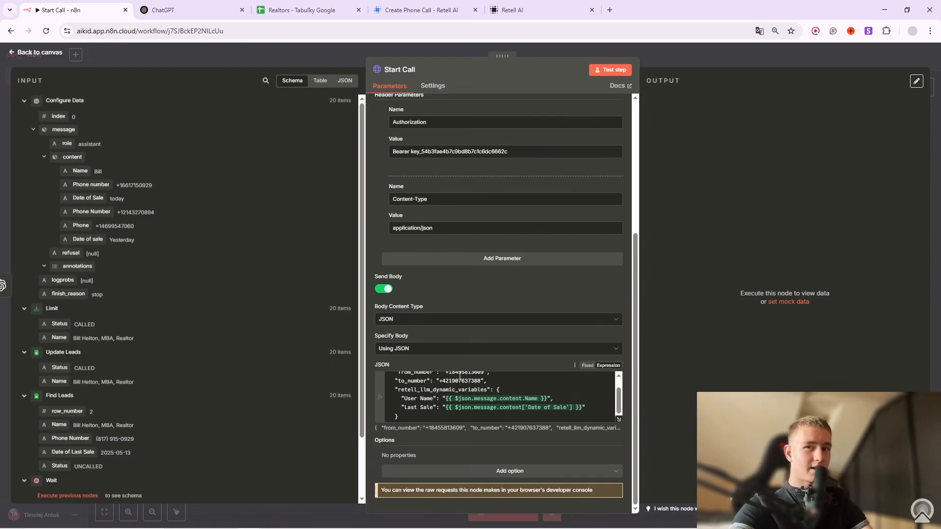
scroll(463, 381, up, 2)
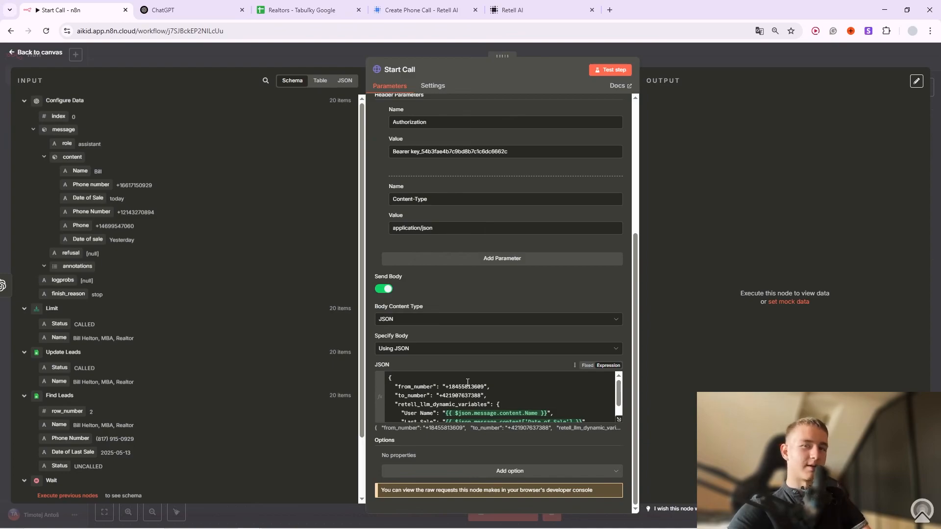
click(648, 62)
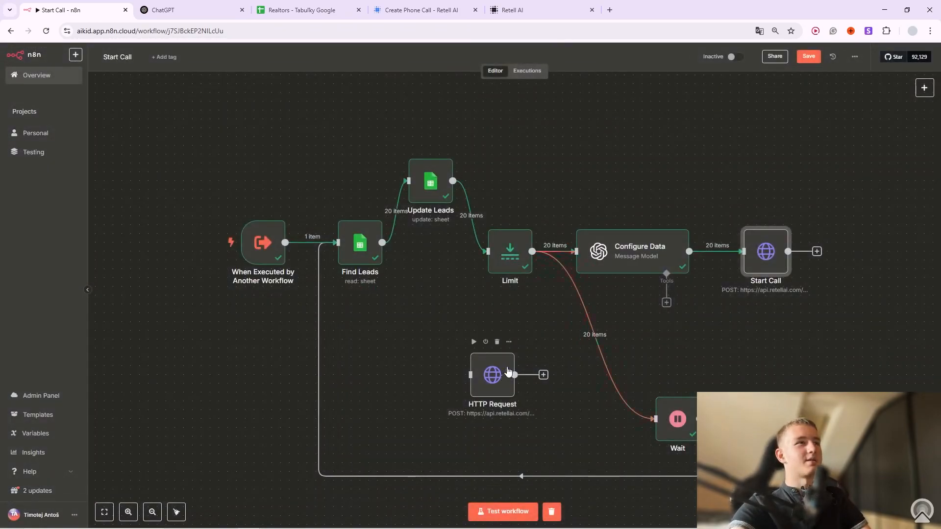
In the Retell AI dashboard, open the Cold Calling AI Agent from the agents list.
click(522, 6)
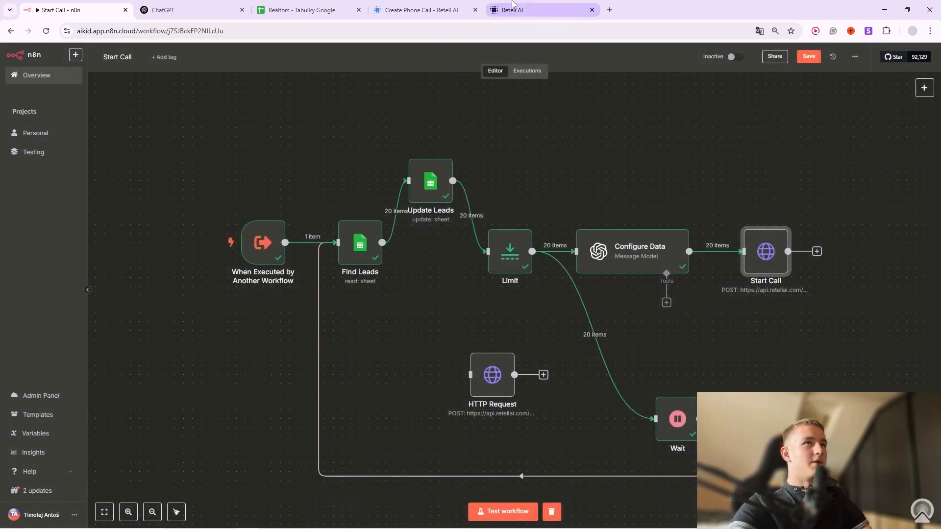
click(51, 134)
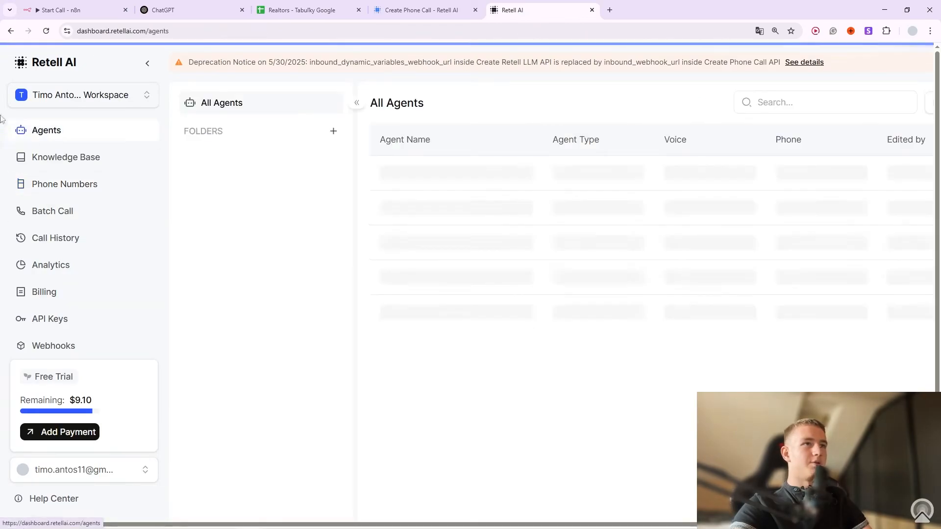
click(520, 180)
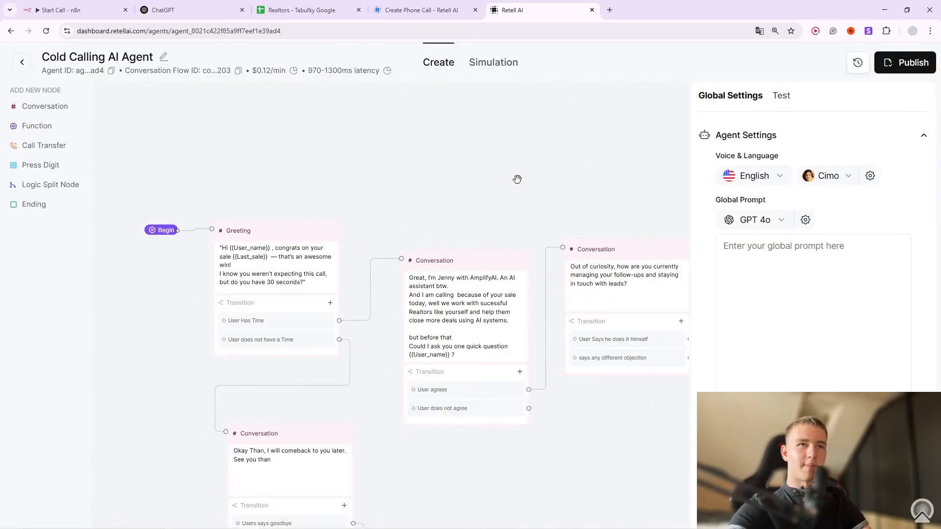
Center the Begin and Greeting nodes and open the Greeting sentence with its {{User_name}} variable.
scroll(481, 193, down, 5)
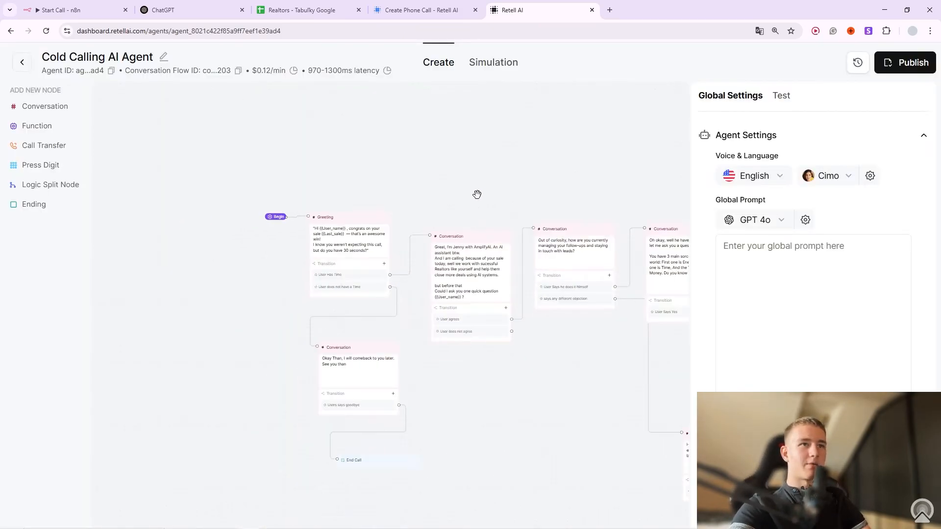
drag(568, 426, 251, 364)
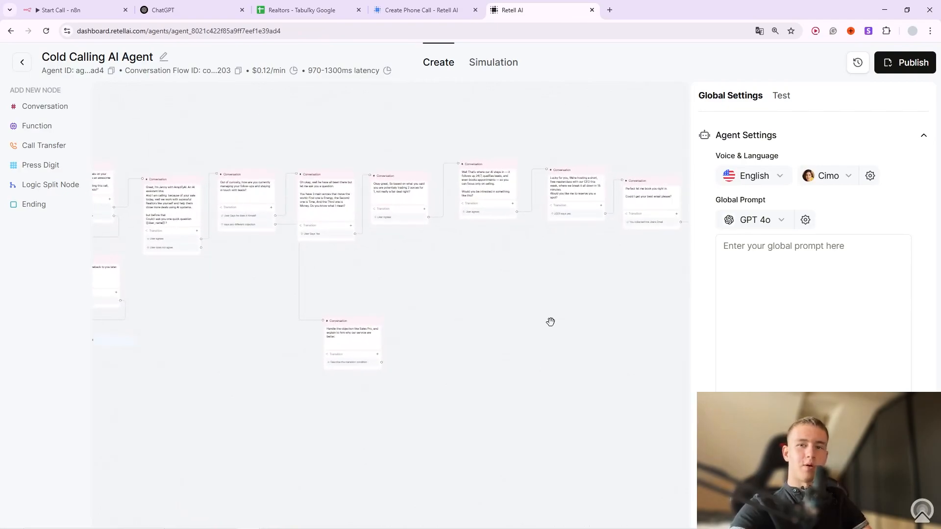
drag(550, 322, 710, 373)
click(720, 360)
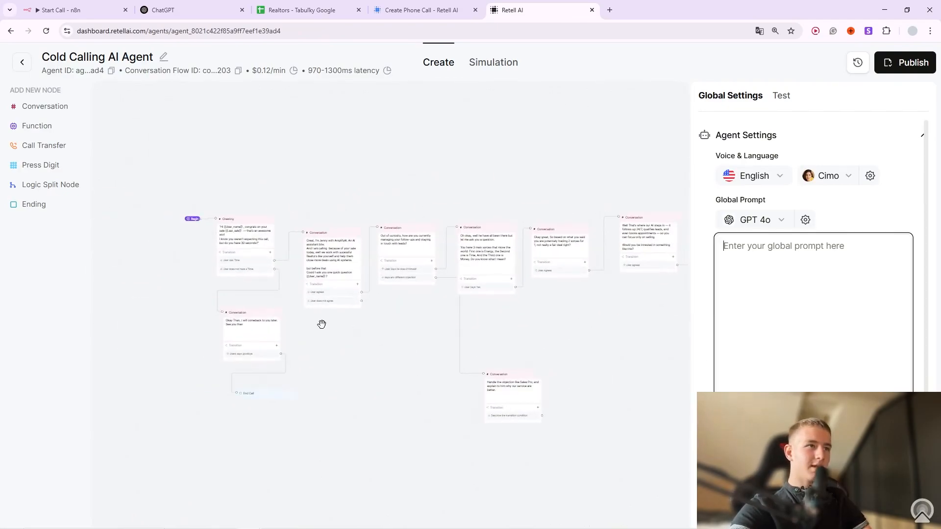
scroll(321, 324, up, 4)
drag(277, 309, 386, 355)
scroll(331, 289, up, 3)
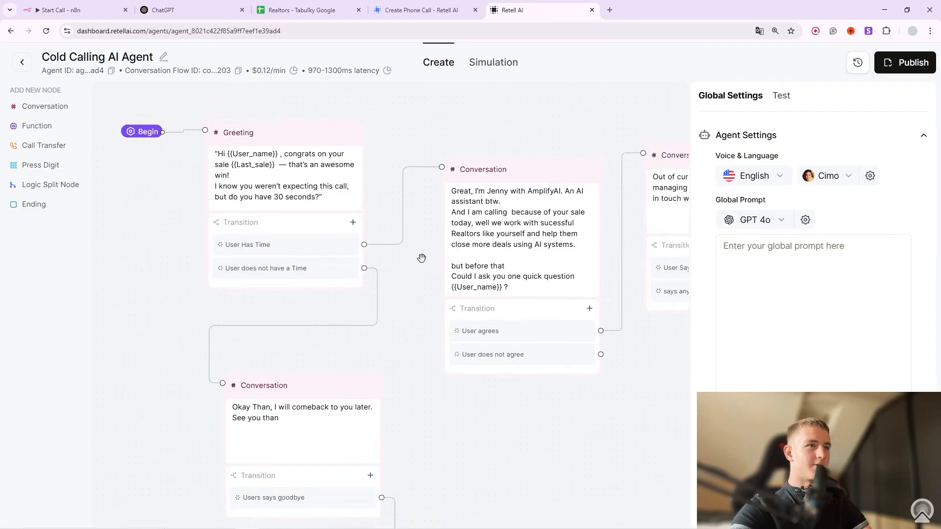
drag(412, 254, 436, 324)
click(247, 227)
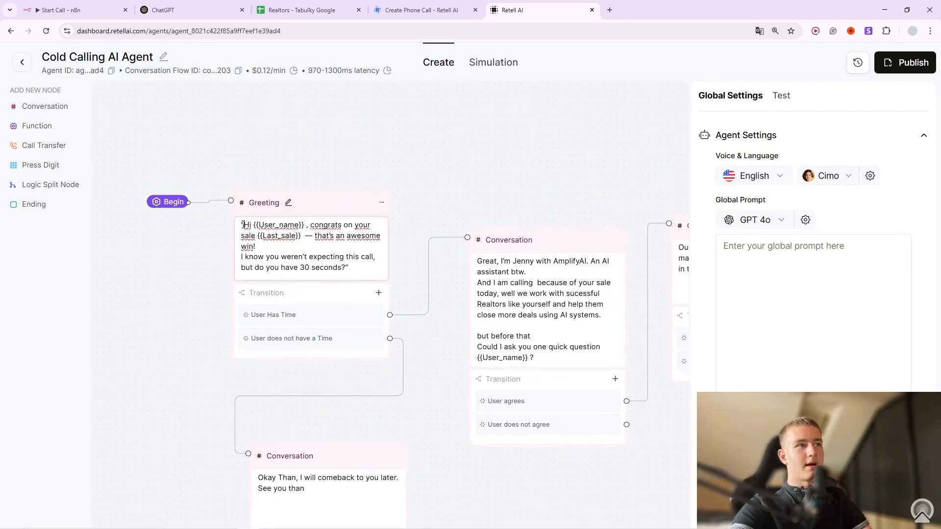
drag(258, 246, 298, 247)
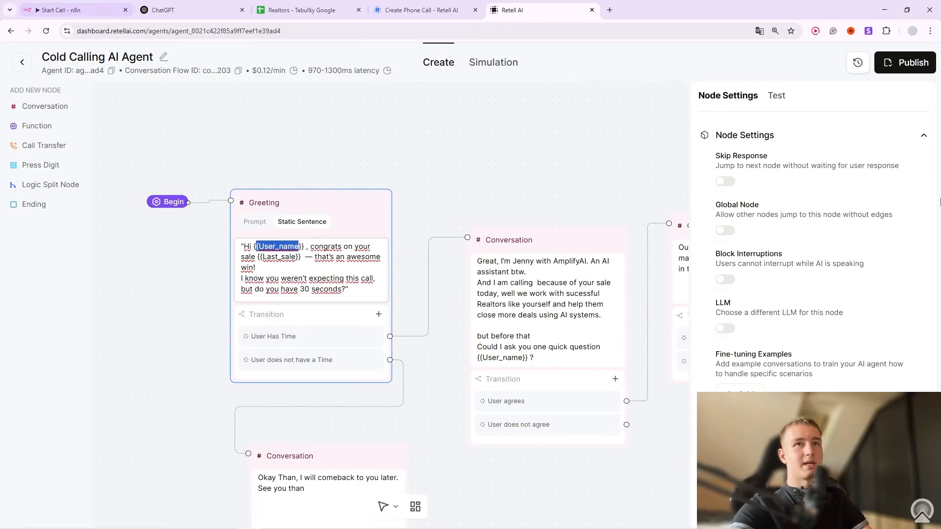
click(777, 96)
click(917, 130)
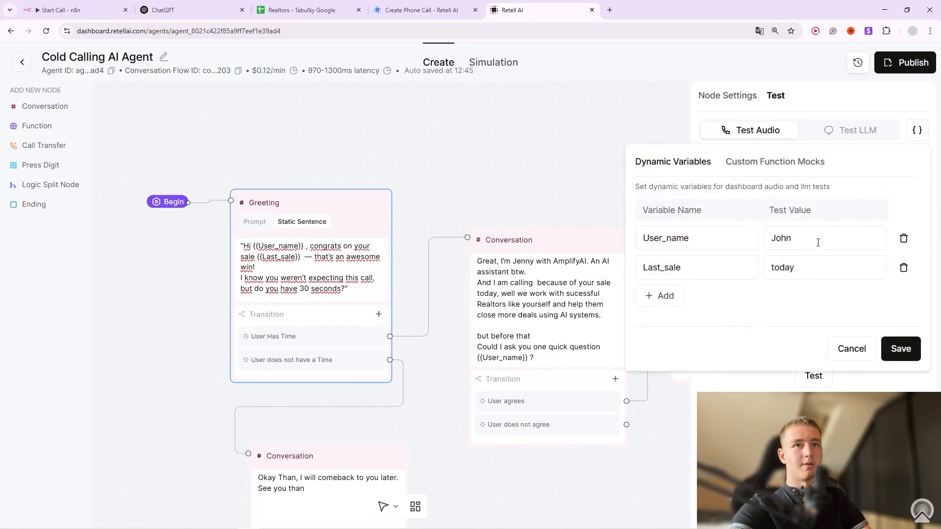
double_click(766, 241)
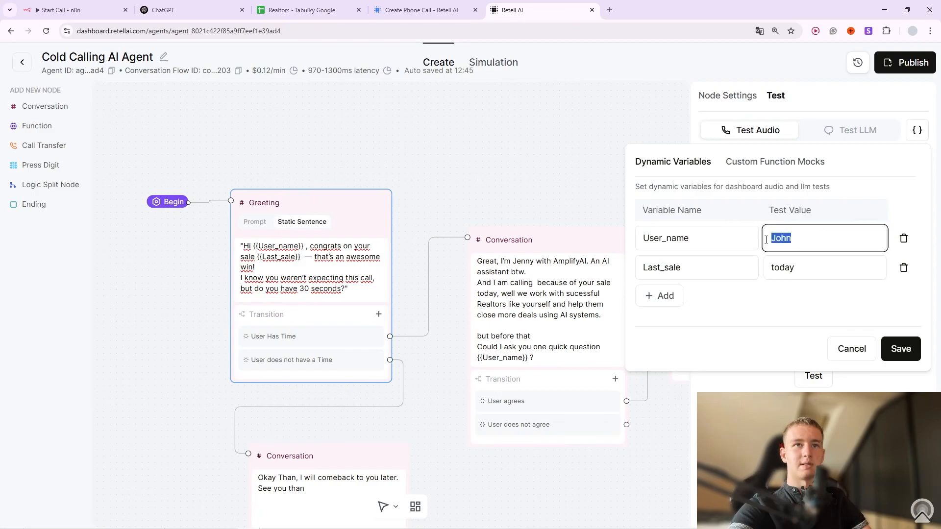
double_click(784, 267)
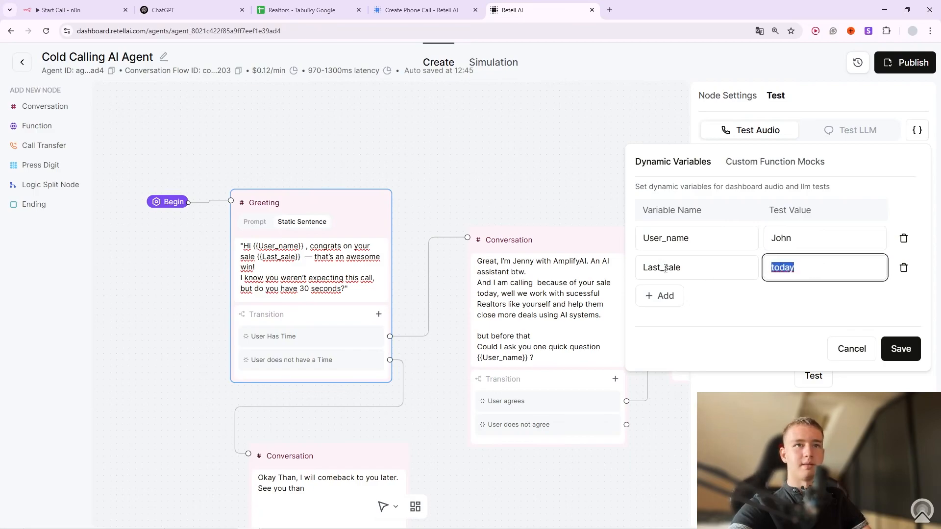
click(784, 268)
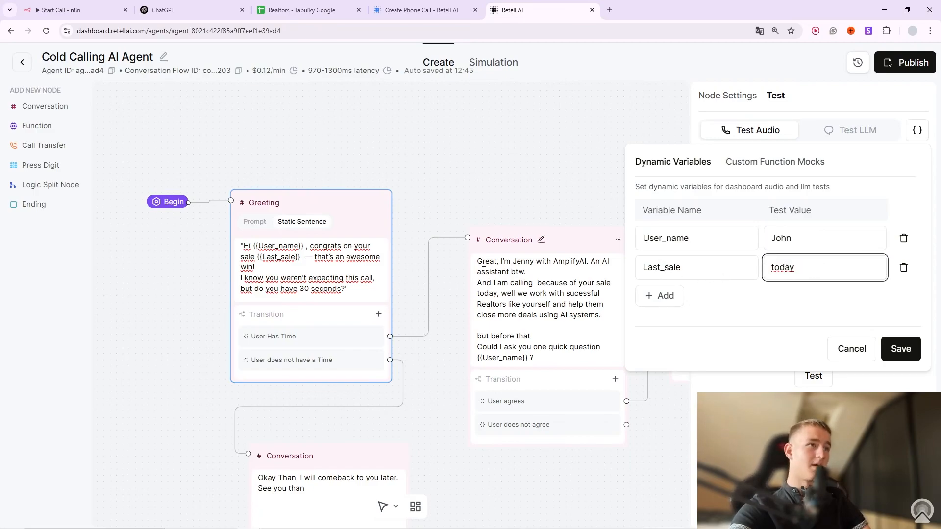
click(262, 260)
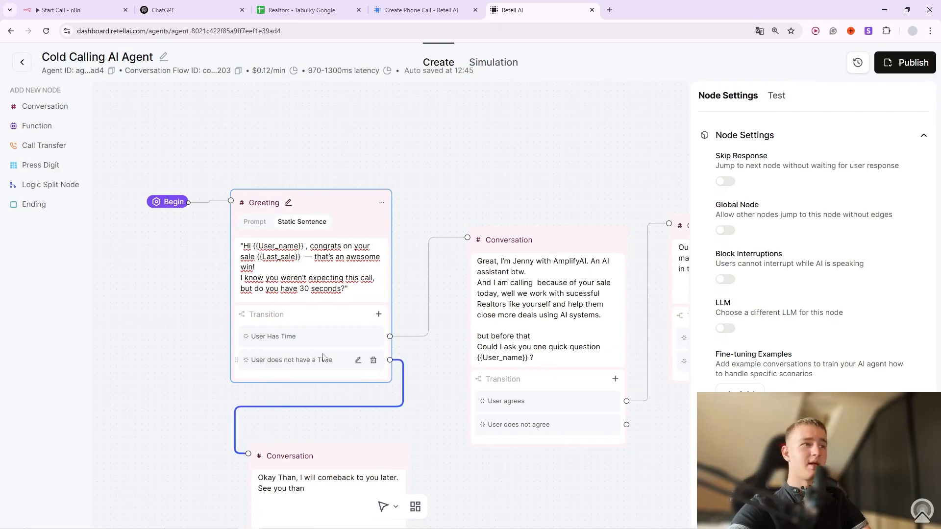
scroll(380, 341, down, 3)
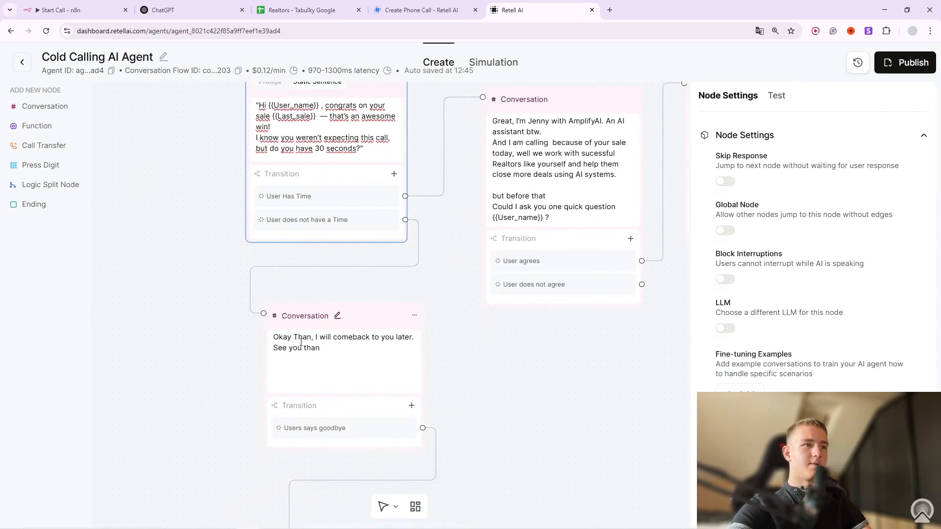
scroll(512, 424, down, 2)
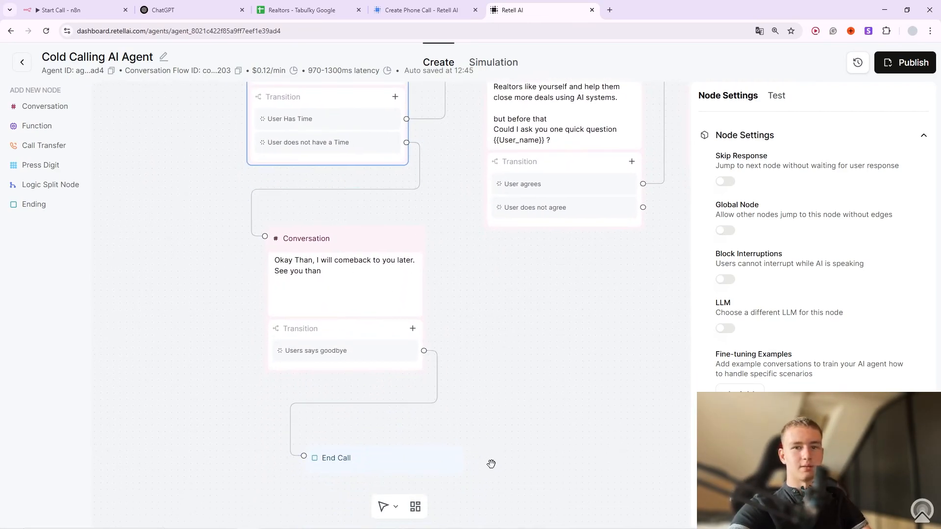
scroll(495, 396, up, 2)
scroll(494, 396, up, 2)
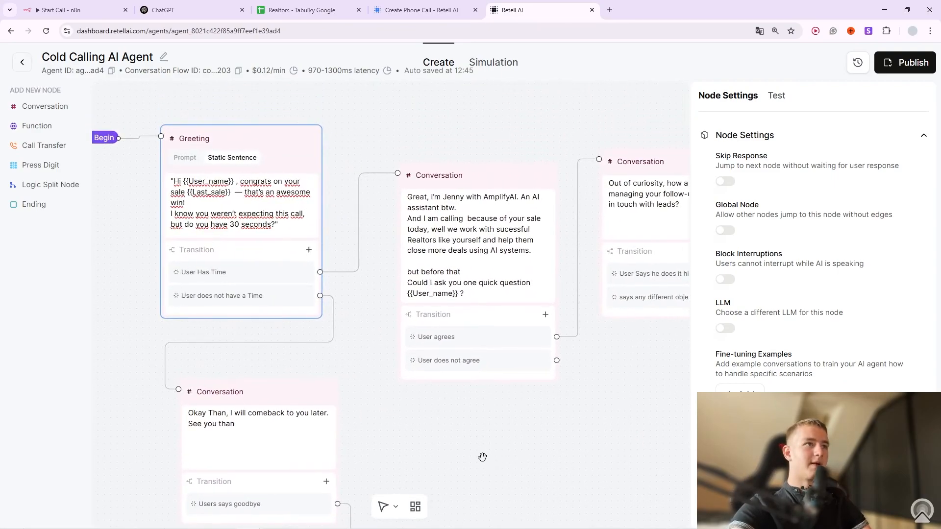
scroll(455, 185, up, 1)
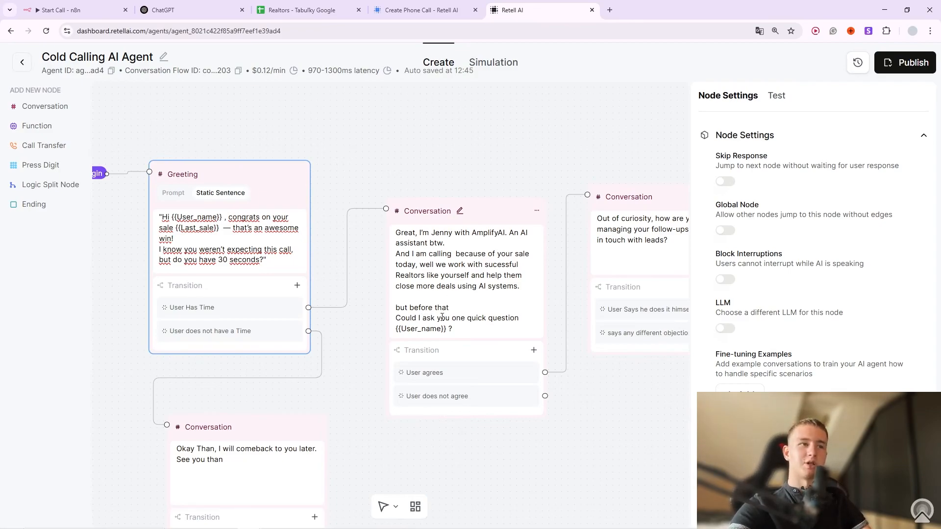
double_click(447, 331)
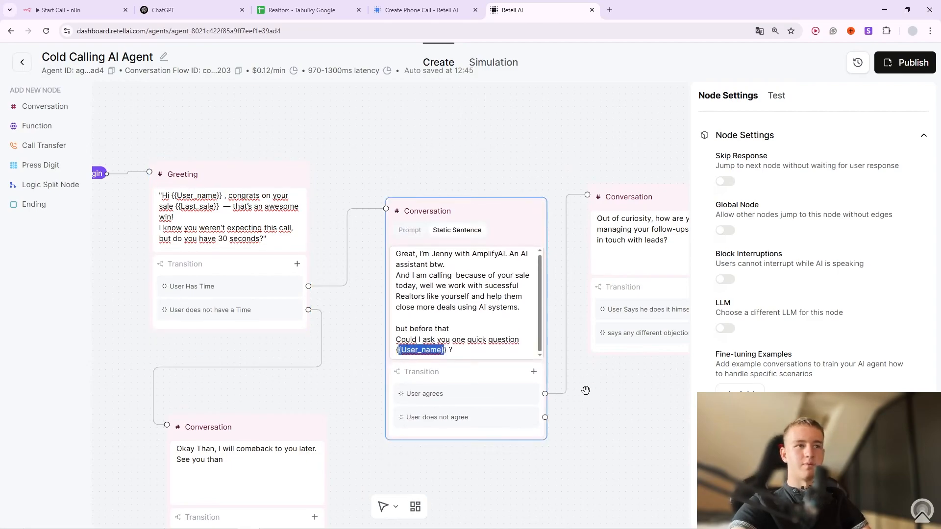
click(609, 430)
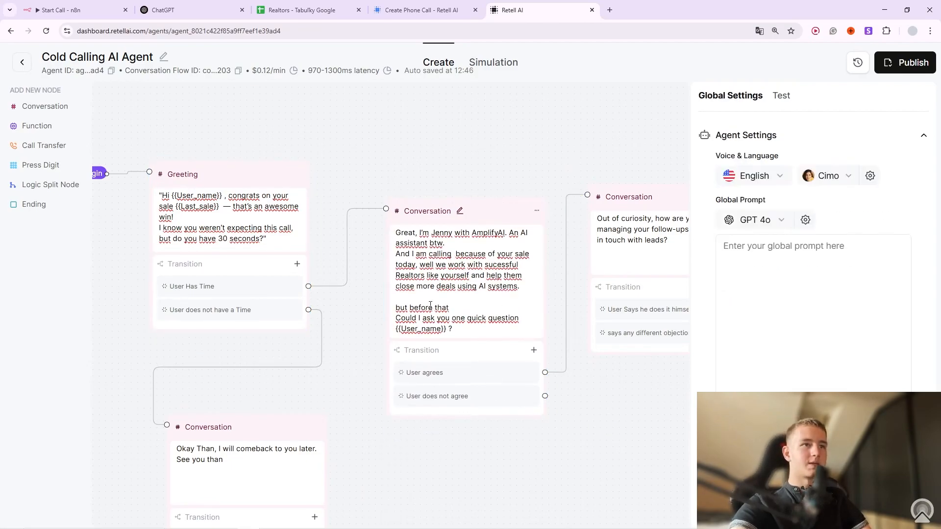
drag(596, 397, 408, 393)
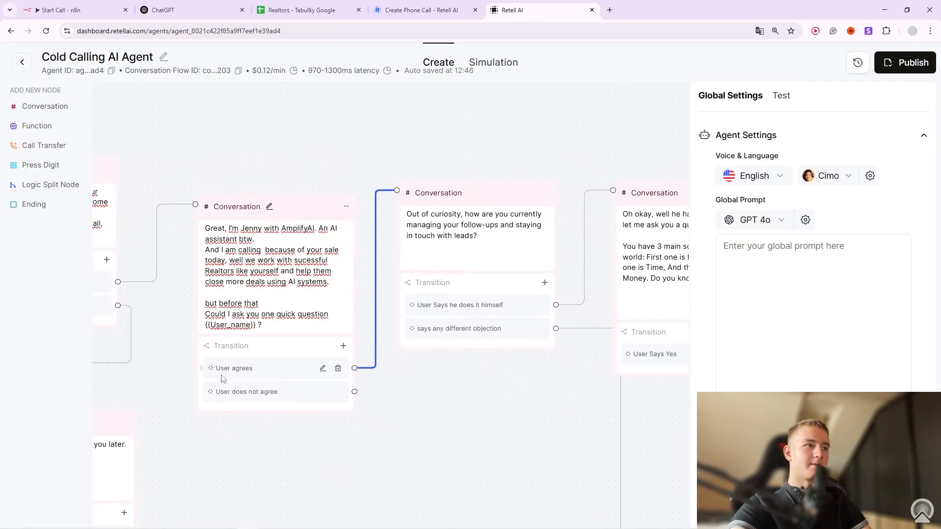
drag(476, 405, 434, 443)
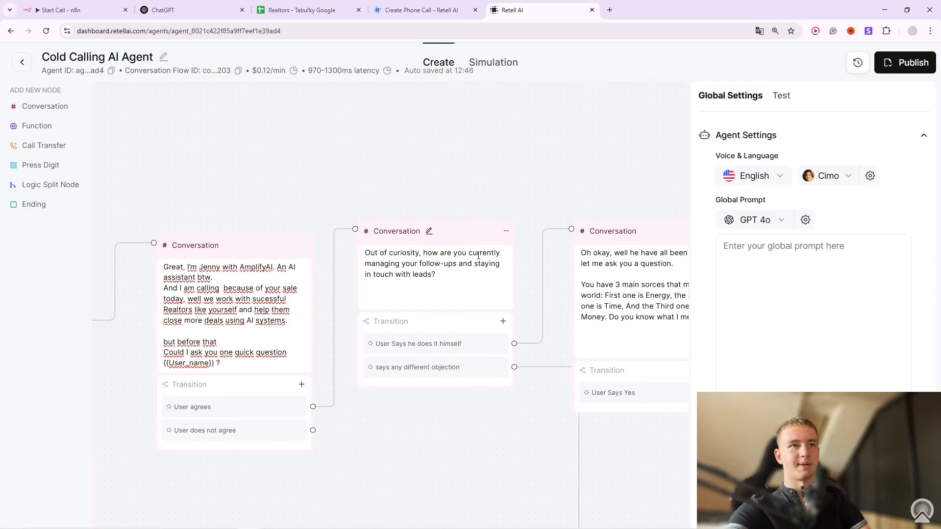
drag(513, 436, 297, 396)
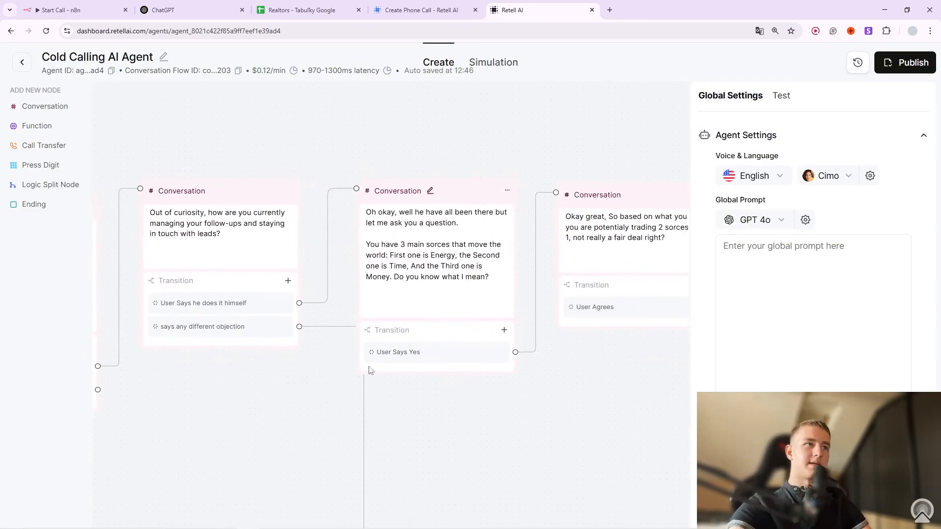
scroll(256, 405, down, 3)
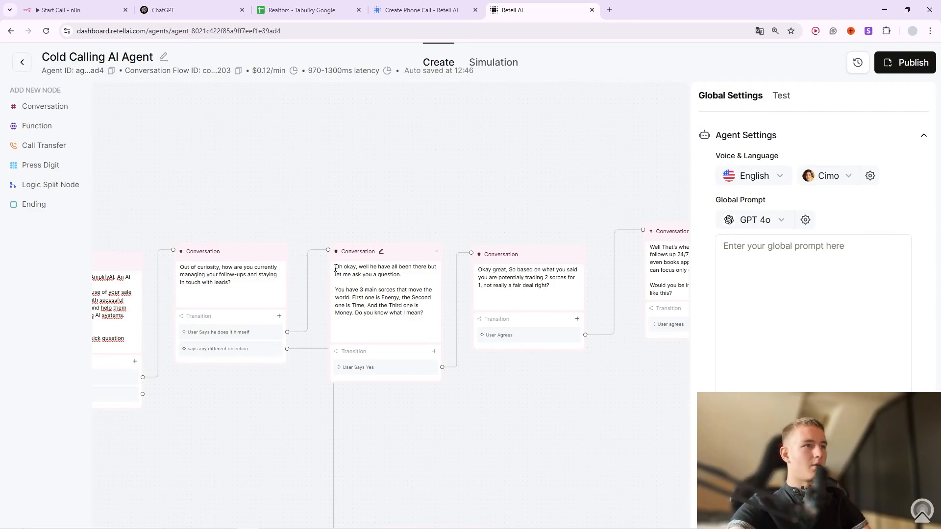
Open the 'Oh okay' conversation node's sentence for editing.
click(370, 265)
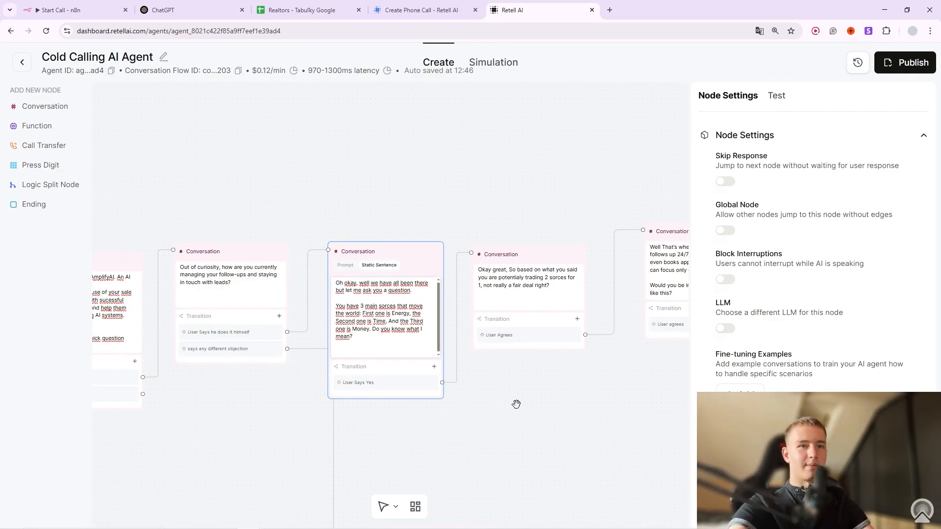
drag(517, 399, 499, 329)
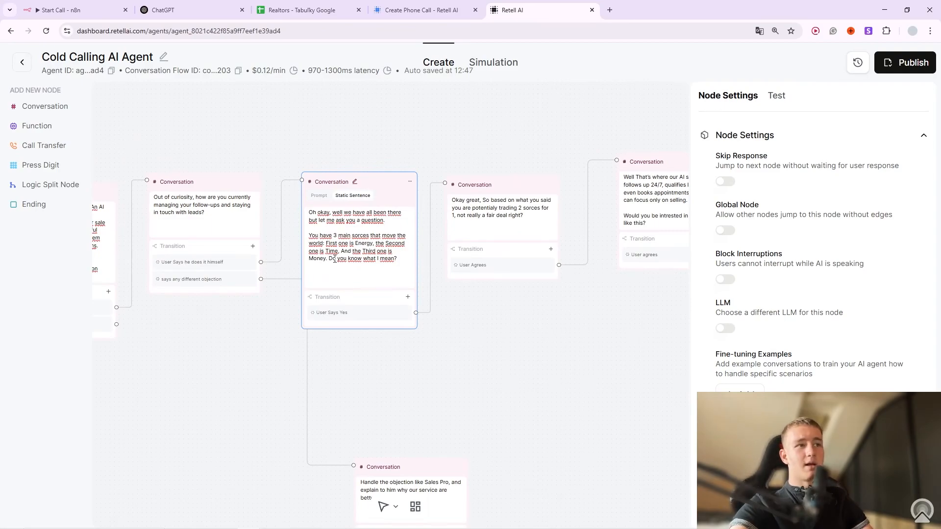
drag(541, 329, 510, 351)
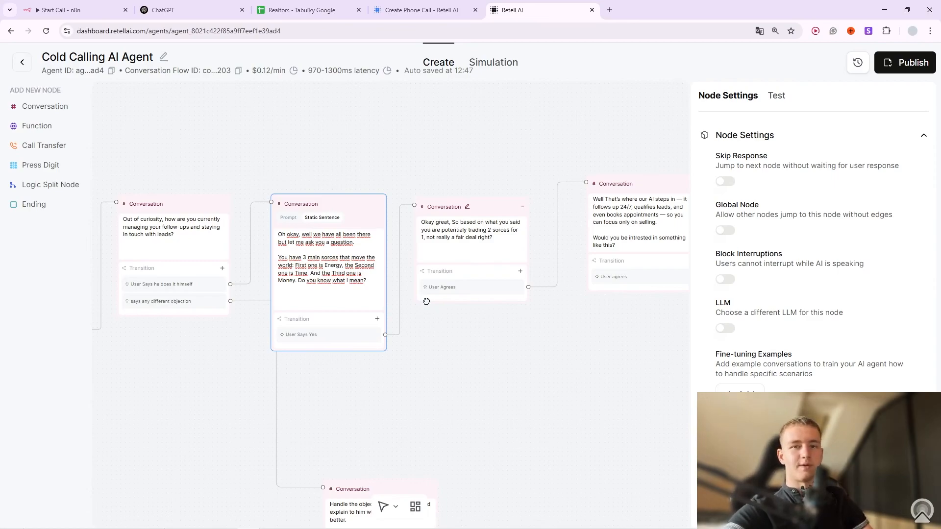
drag(569, 336, 379, 318)
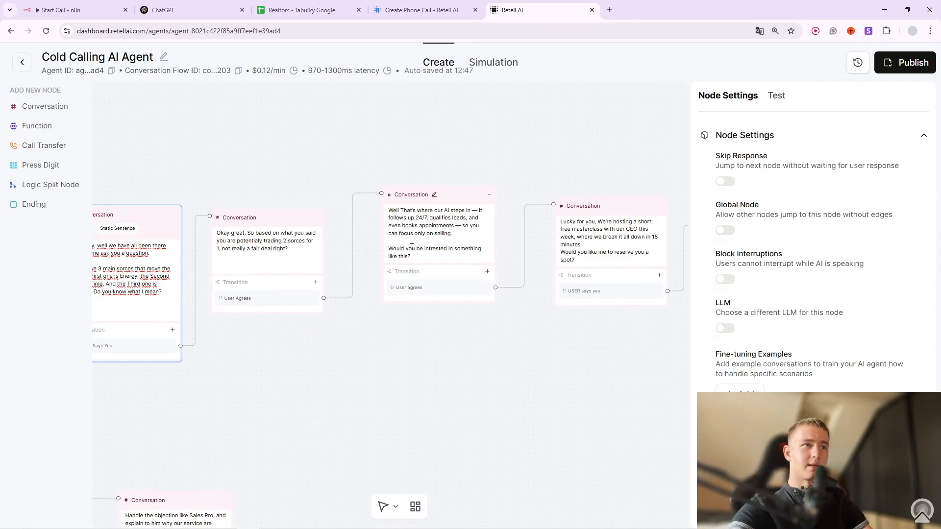
drag(594, 322, 478, 324)
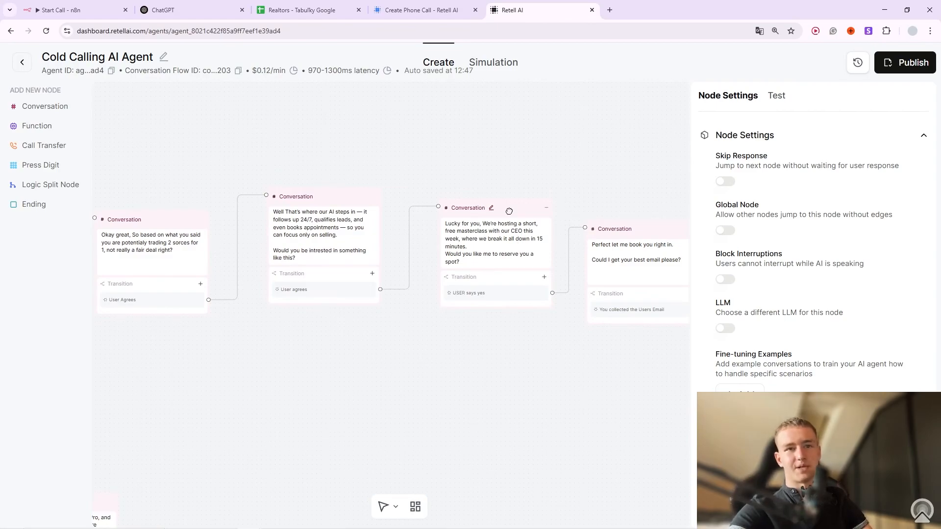
drag(519, 378, 347, 344)
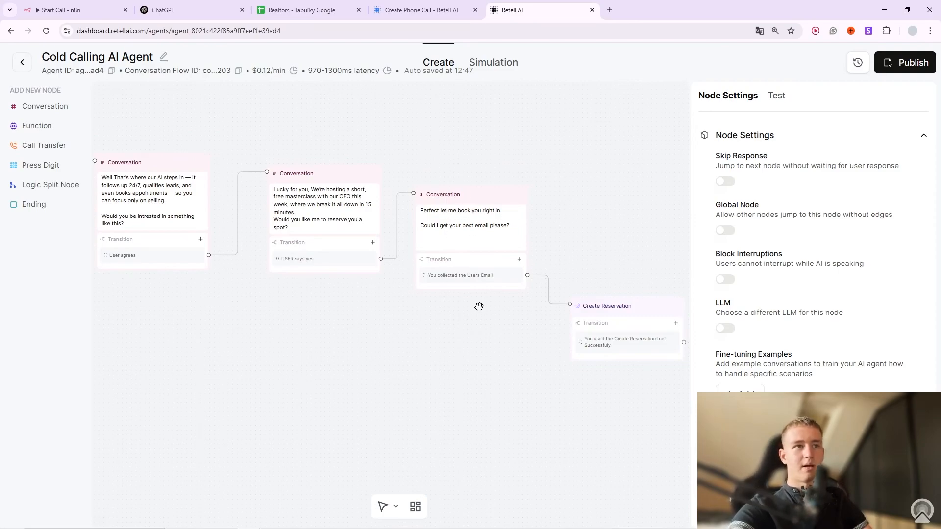
scroll(351, 349, right, 5)
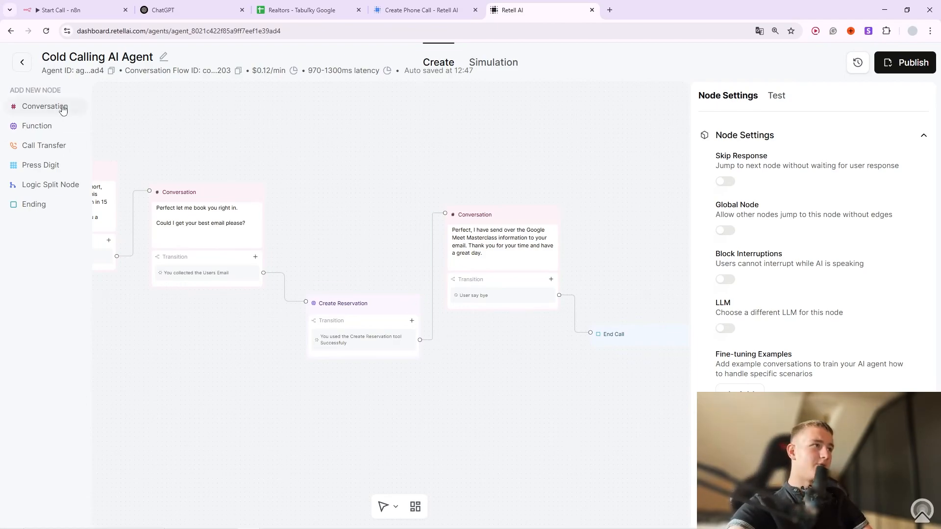
Review the Create_Reservation function's name, description and n8n webhook URL in Retell AI.
click(50, 126)
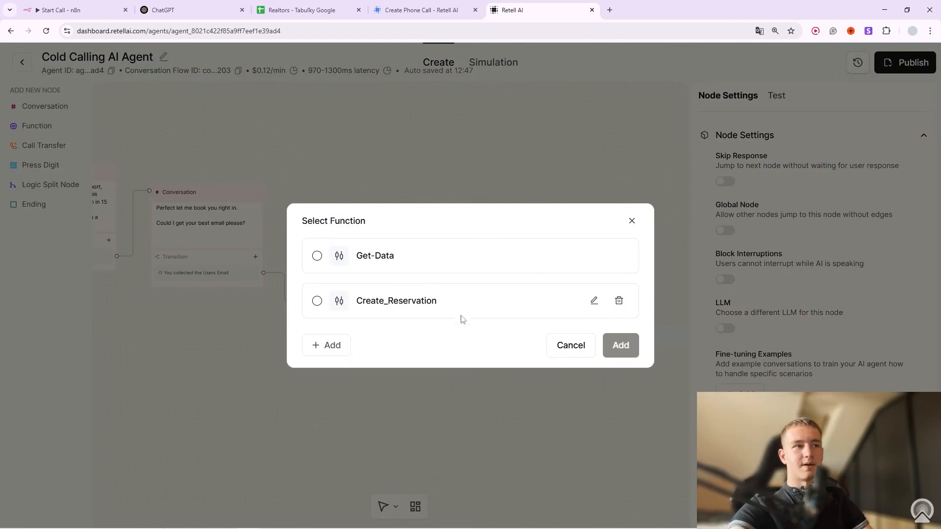
click(593, 301)
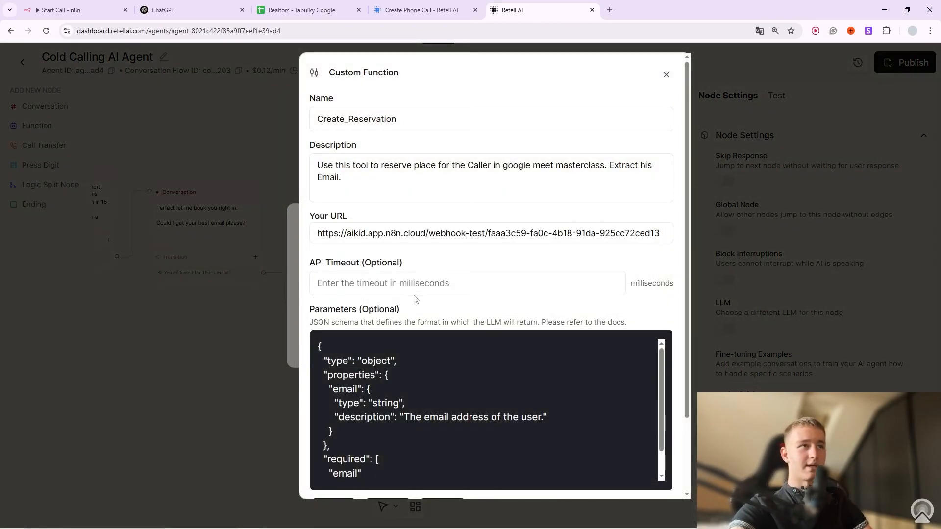
drag(329, 123, 484, 123)
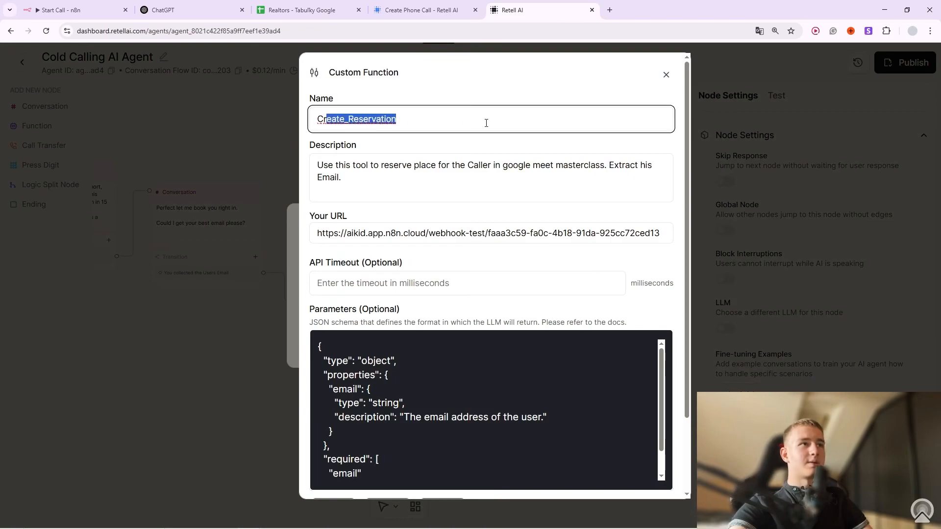
scroll(337, 169, down, 1)
click(345, 134)
drag(323, 118, 607, 117)
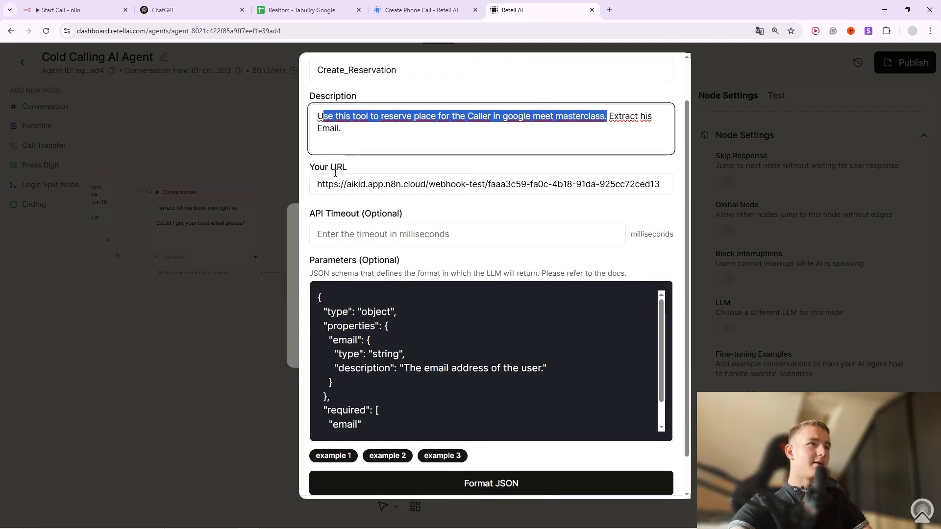
drag(334, 184, 485, 191)
click(530, 187)
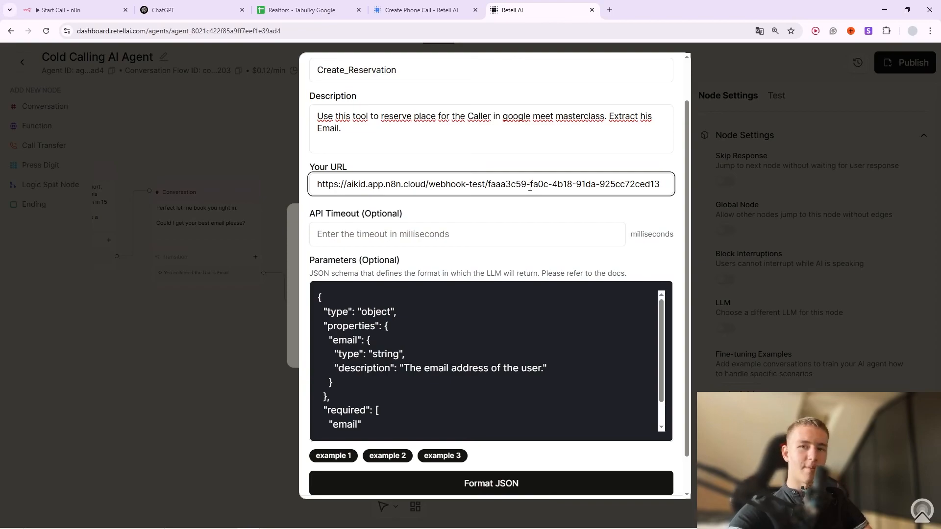
key(ctrl+1)
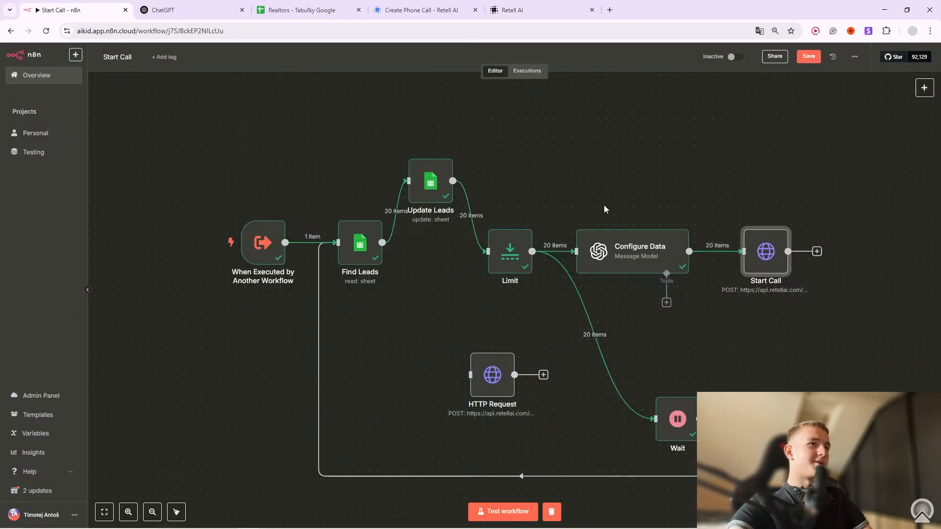
Open the MasterClass Booking workflow in Personal > OutBound Caller.
click(49, 133)
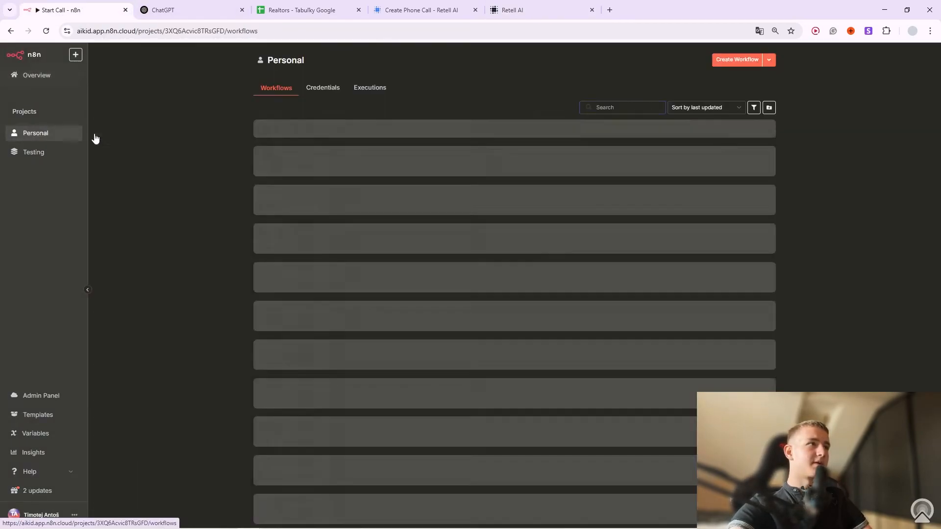
click(342, 138)
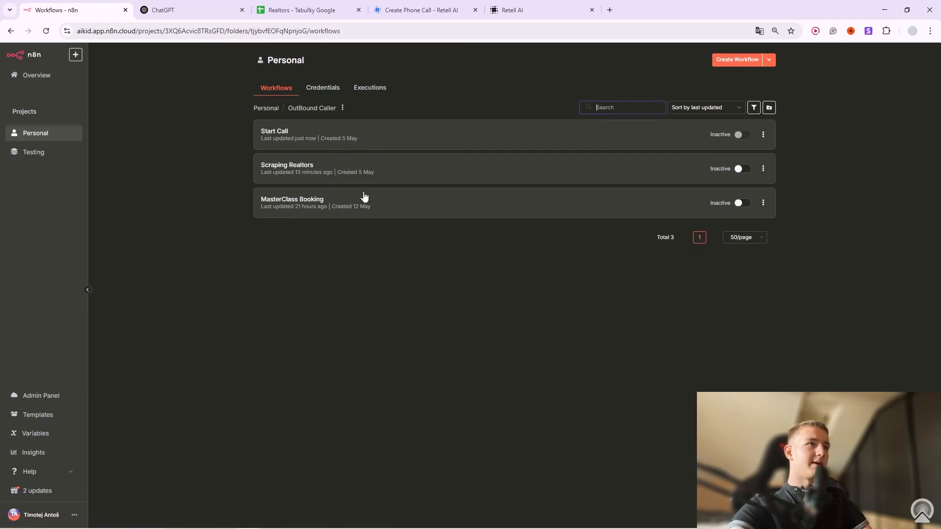
click(307, 197)
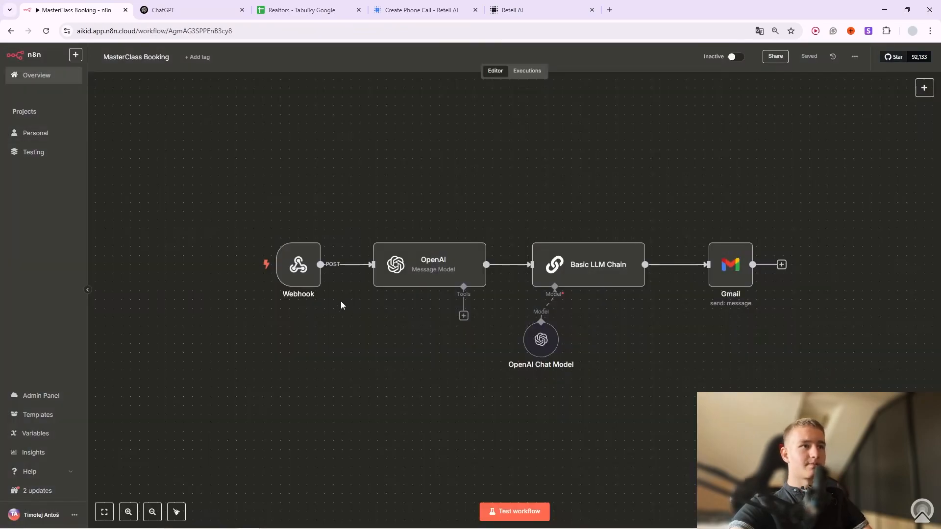
Add a Webhook node, then delete the extra Webhook1 node again.
right_click(321, 341)
click(357, 351)
text(web)
click(831, 166)
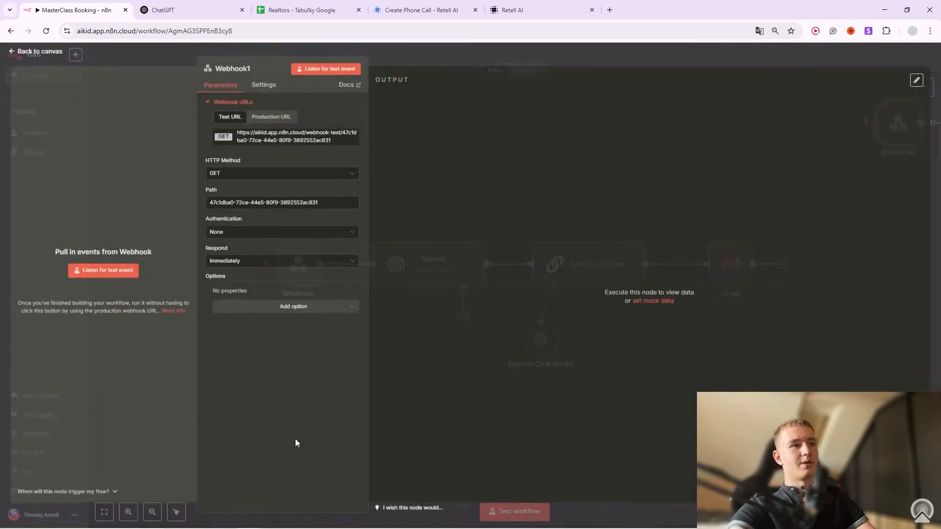
key(Escape)
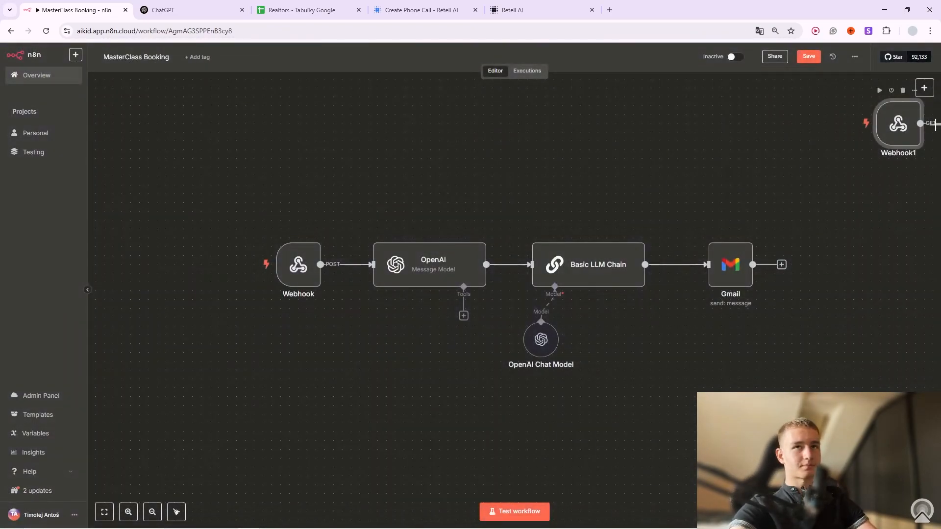
click(902, 90)
Open the existing Webhook node's parameters to see its test URL, then bring back Retell AI.
click(315, 231)
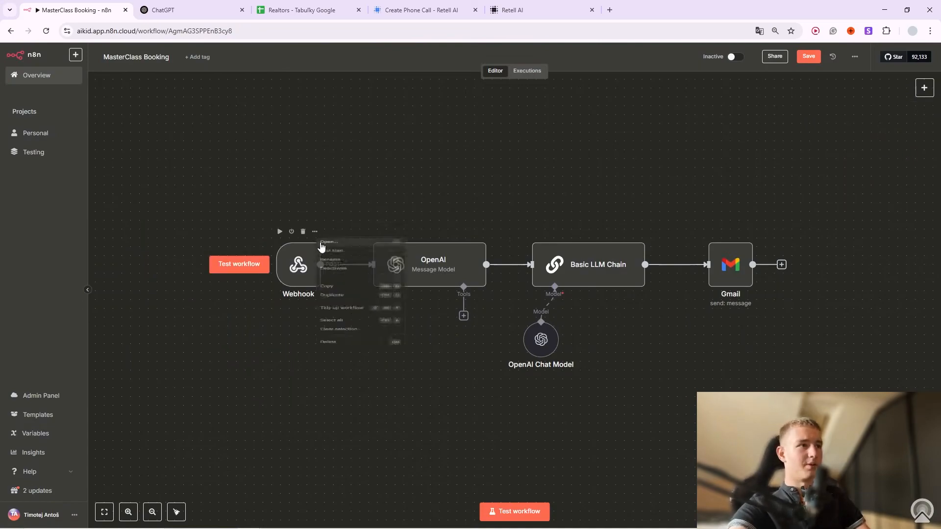
click(333, 246)
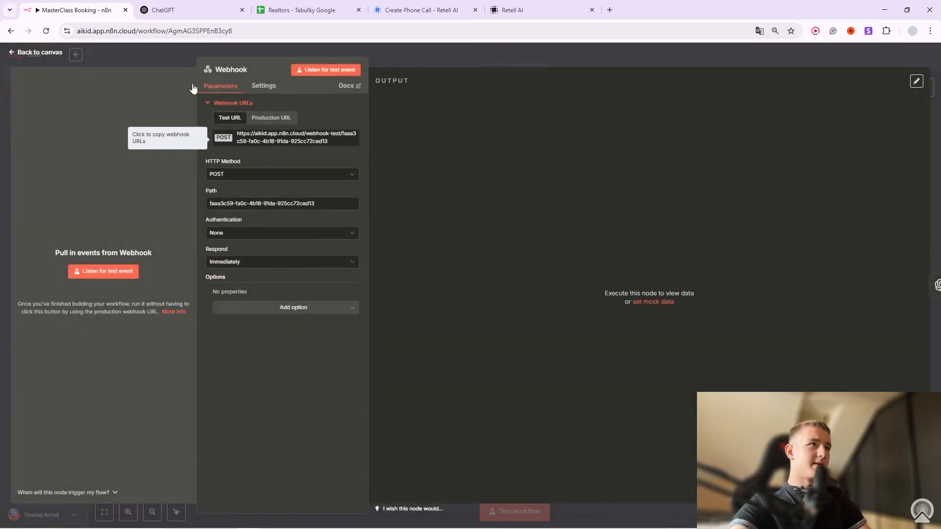
drag(512, 10, 191, 10)
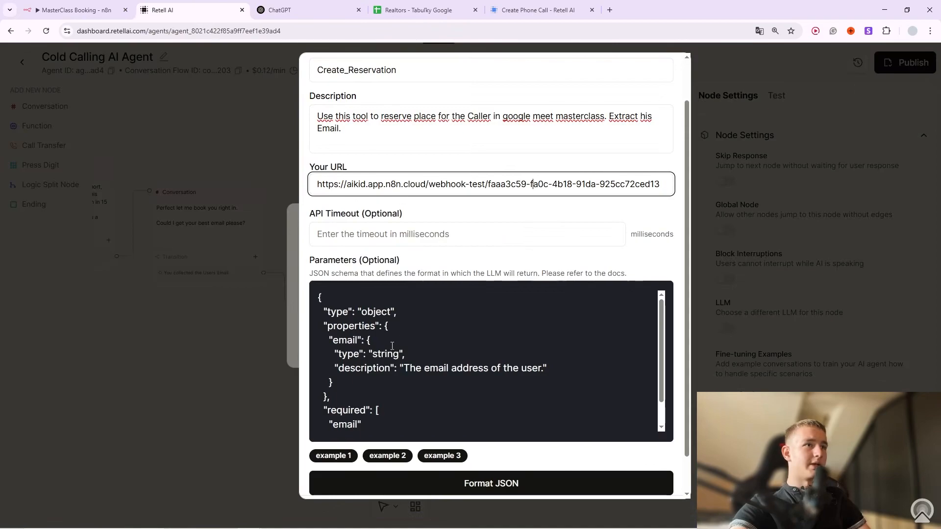
Review the email field's description in the Create_Reservation parameters.
scroll(462, 267, down, 3)
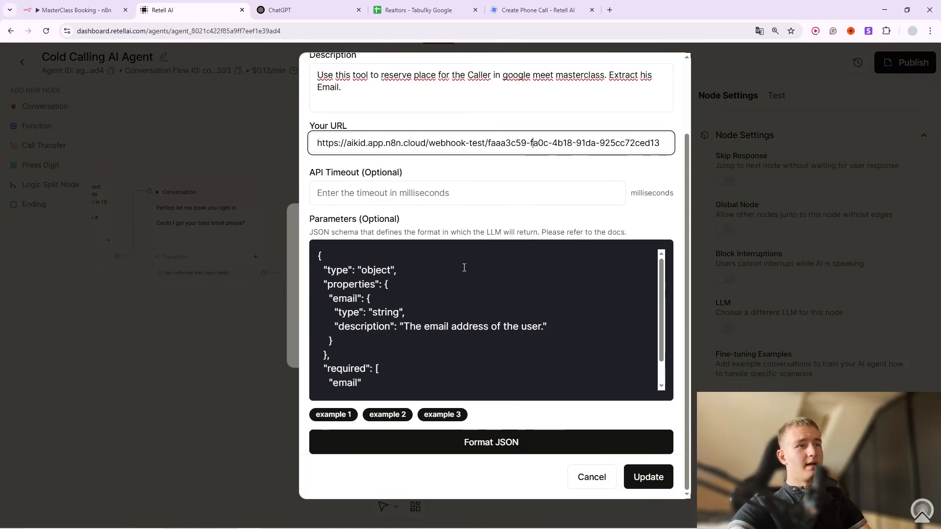
scroll(442, 340, up, 1)
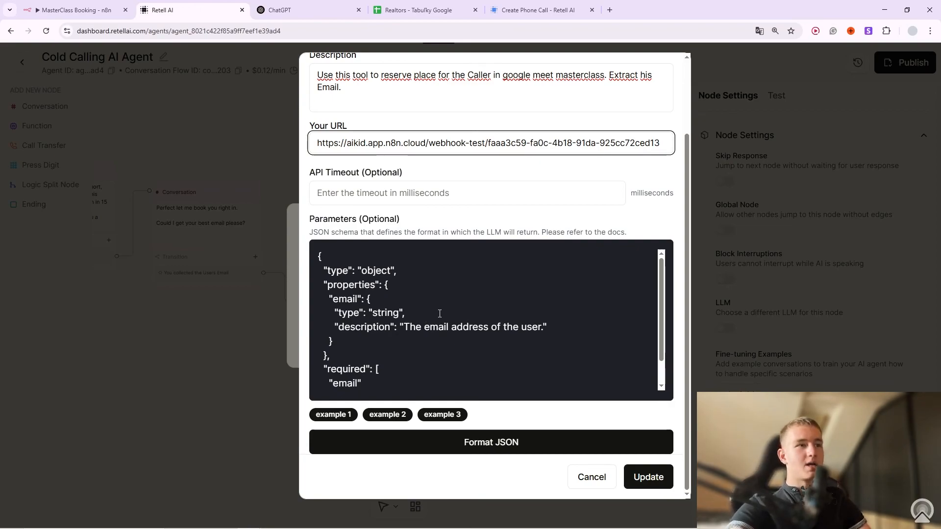
drag(407, 329, 537, 328)
click(537, 325)
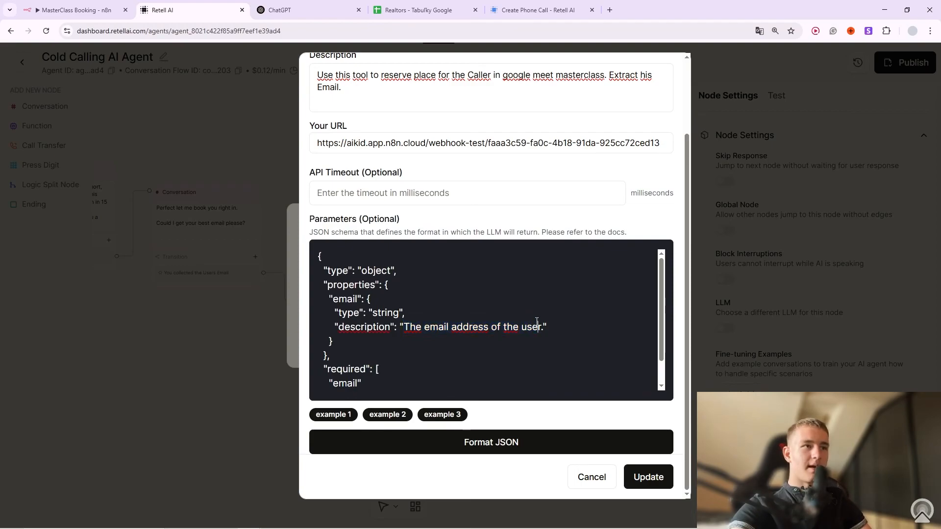
Load the example 3 parameter schema and select the whole JSON to copy.
scroll(384, 358, down, 1)
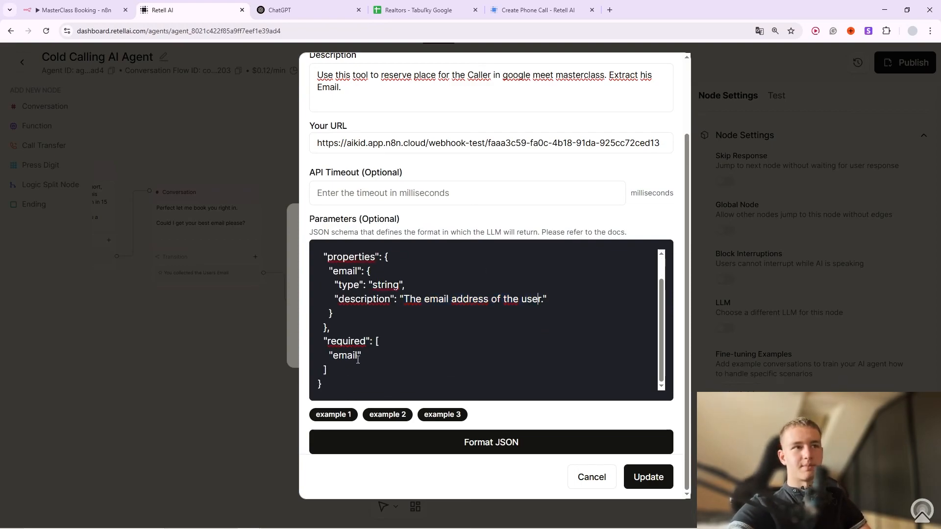
click(440, 414)
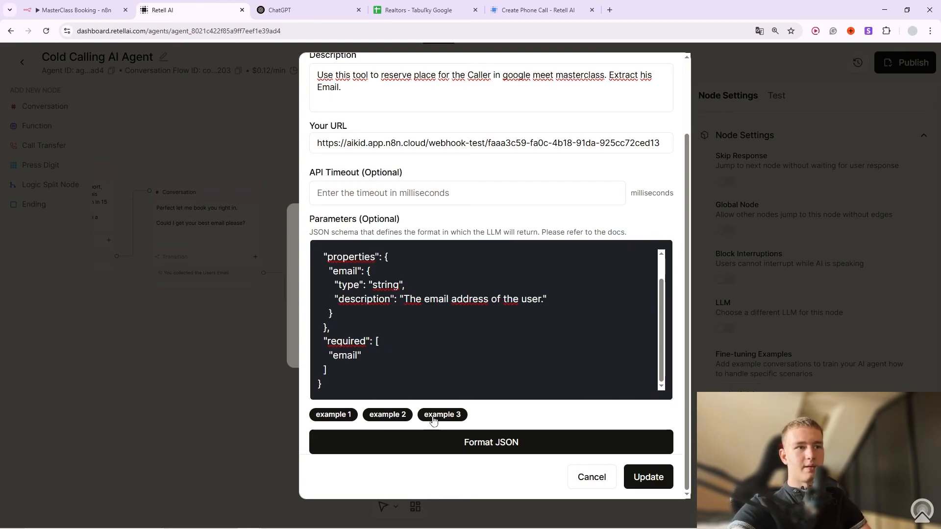
scroll(392, 326, down, 1)
drag(365, 387, 299, 43)
key(ctrl+c)
Paste the example schema into ChatGPT and request a matching schema for extracting the email address.
click(300, 10)
click(210, 9)
click(294, 10)
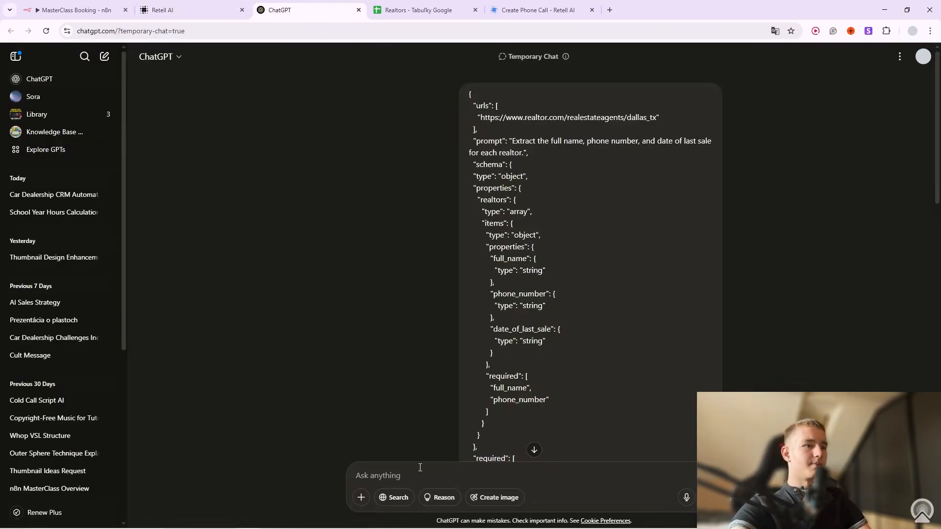
click(472, 469)
key(ctrl+v)
key(shift+Return)
key(shift+Return)
text(t)
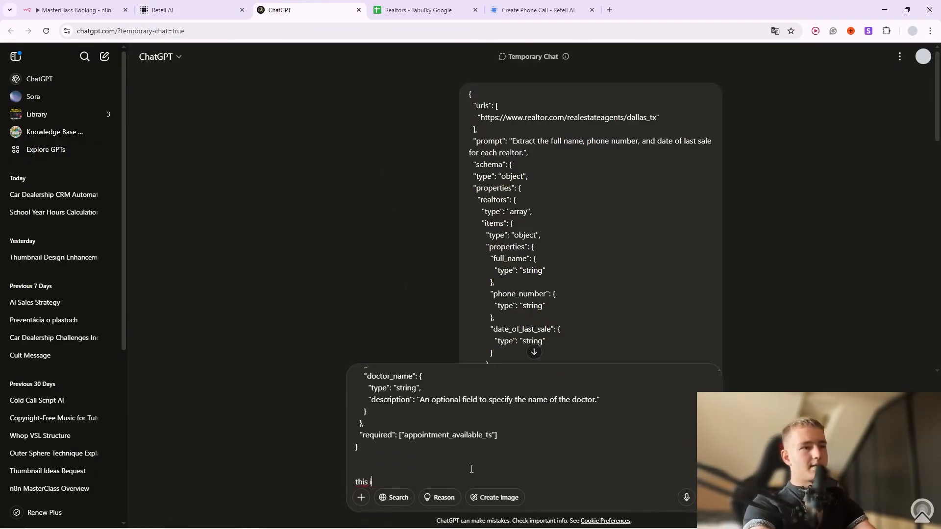
text(his is an exampel)
key(BackSpace)
key(BackSpace)
key(BackSpace)
key(BackSpace)
key(BackSpace)
text(HSON)
key(BackSpace)
key(BackSpace)
key(BackSpace)
text(JSON schema f)
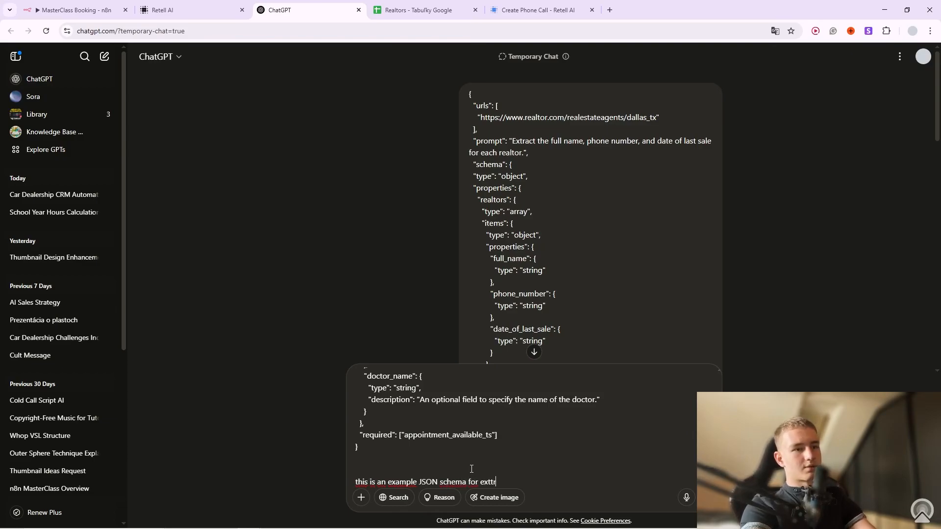
text(or extraction of info in cal)
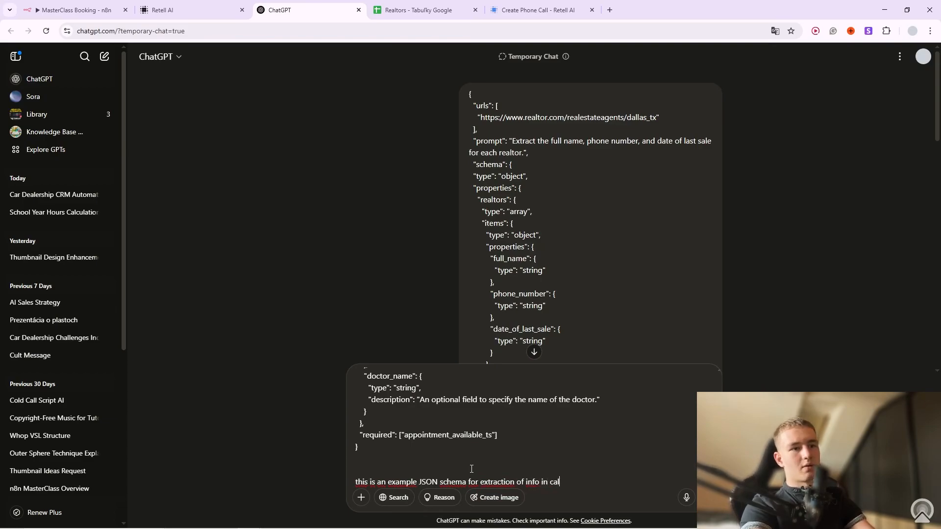
text(l, )
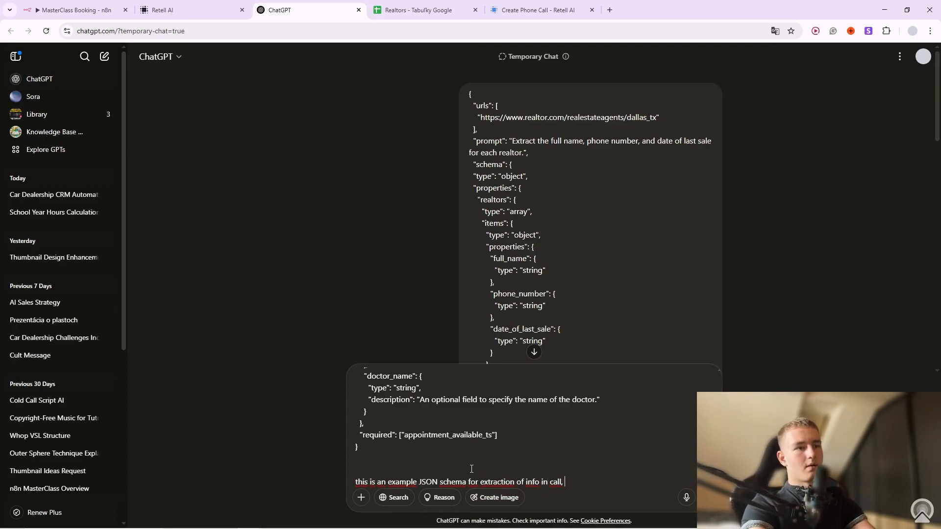
text(I want one the same but for)
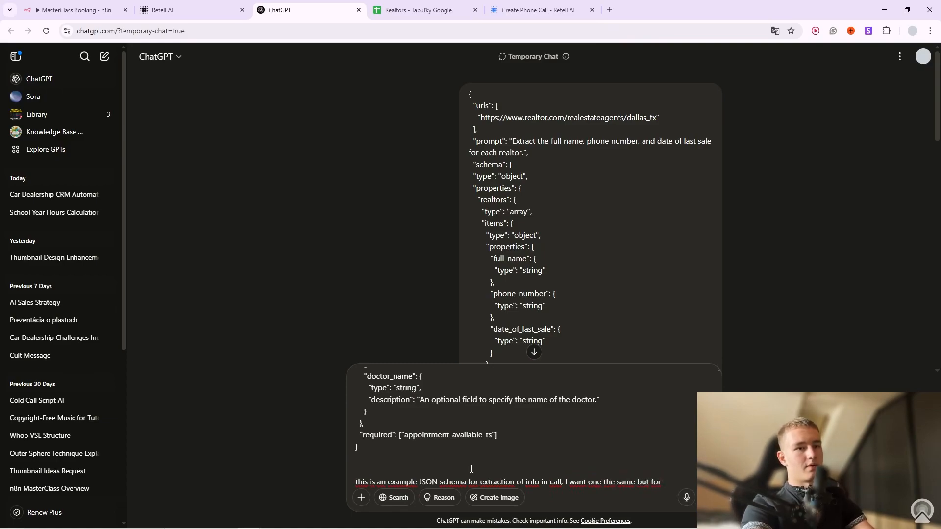
text( exctracting email adress)
key(Return)
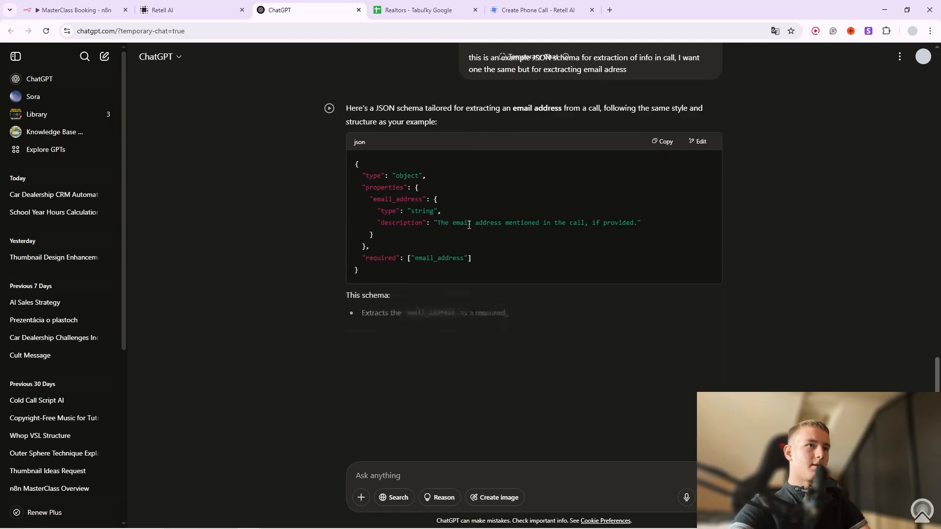
Select the generated email_address JSON schema and return to Retell AI.
drag(362, 272, 353, 162)
click(162, 10)
click(425, 327)
Reopen Create_Reservation and delete its old Parameters JSON.
click(592, 479)
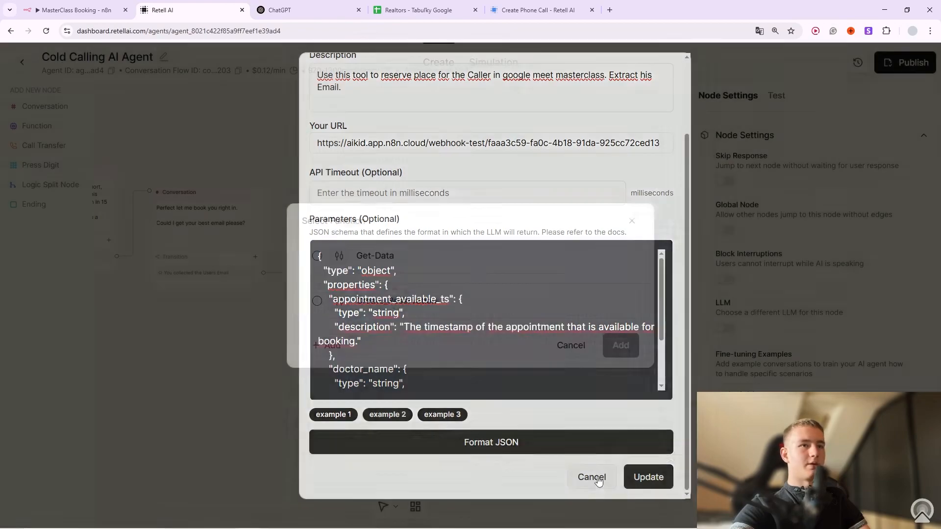
click(594, 300)
scroll(421, 386, down, 2)
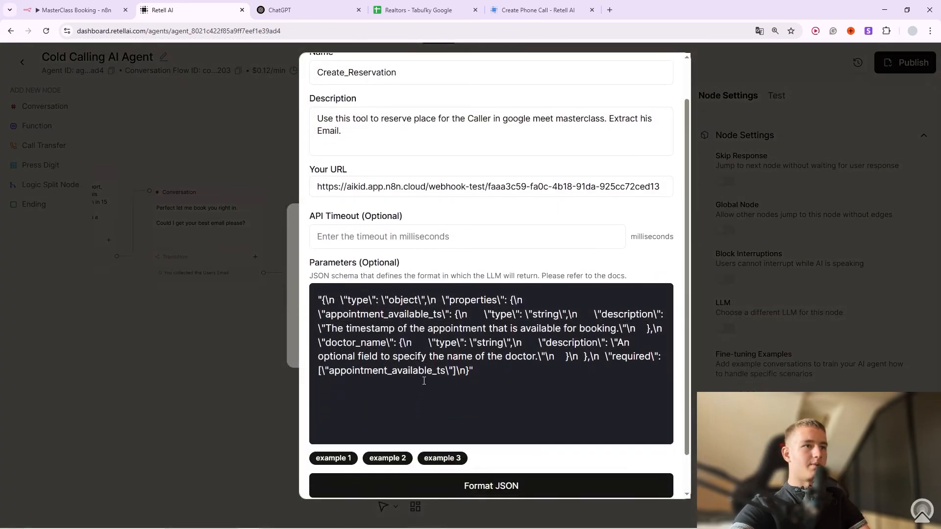
scroll(422, 377, down, 1)
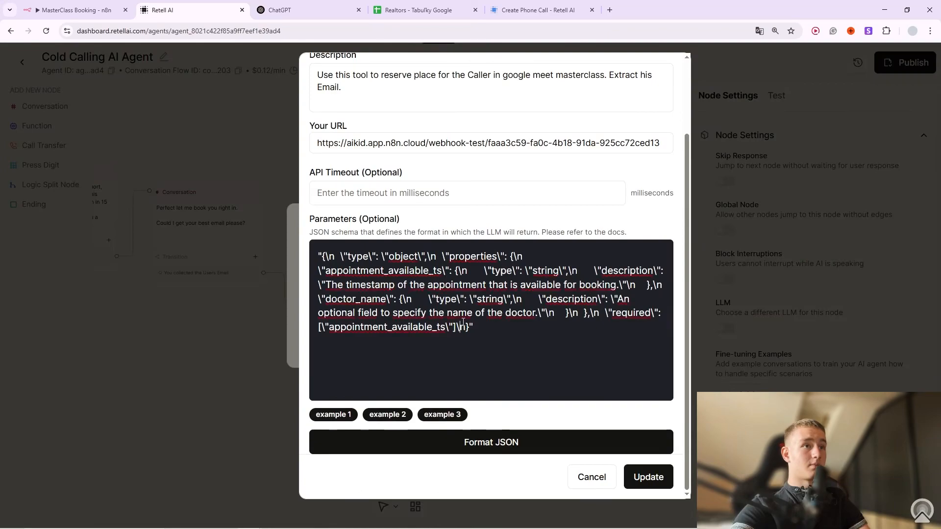
scroll(466, 309, up, 2)
scroll(469, 307, down, 2)
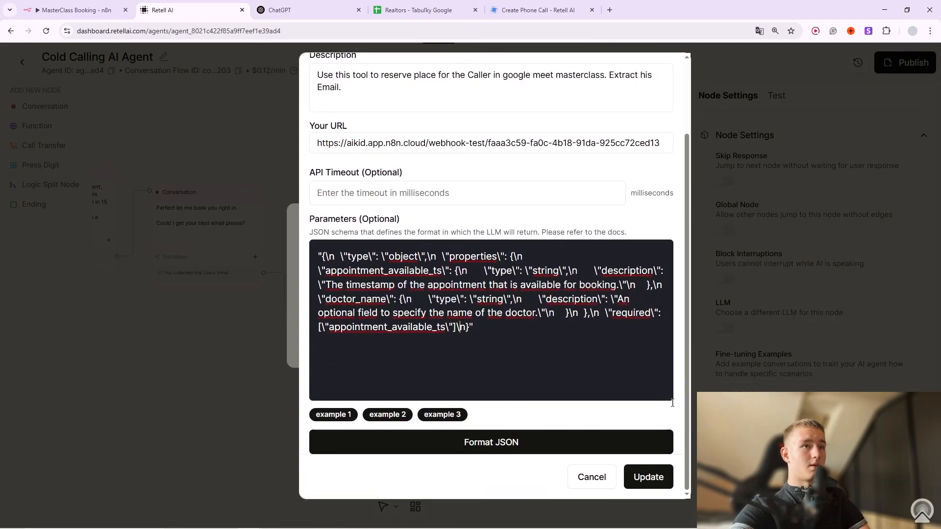
click(602, 479)
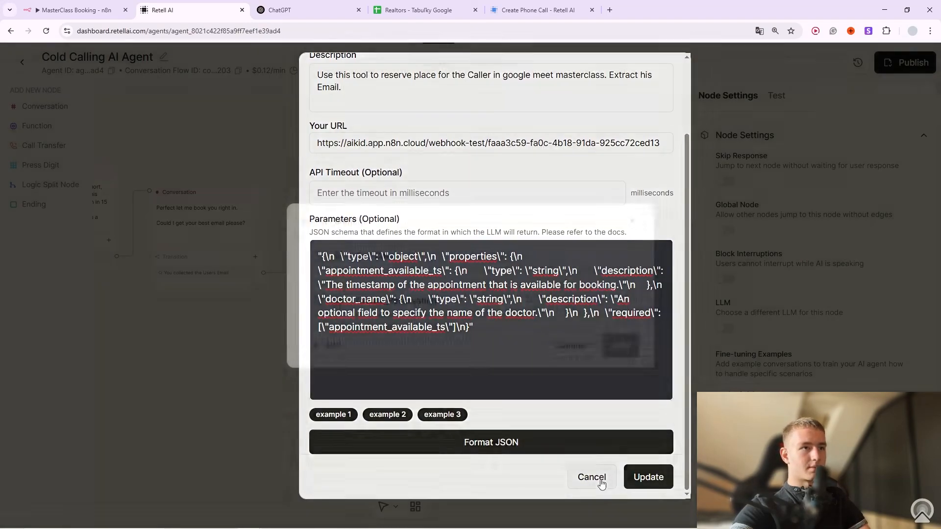
click(594, 303)
scroll(504, 340, down, 2)
triple_click(421, 278)
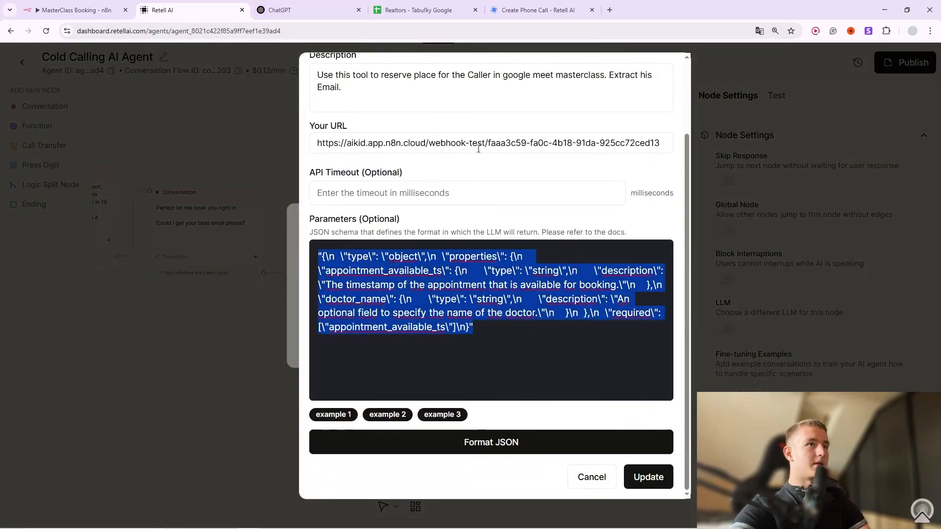
key(BackSpace)
Copy the email_address schema from ChatGPT, paste it into Parameters, and update the function.
click(330, 7)
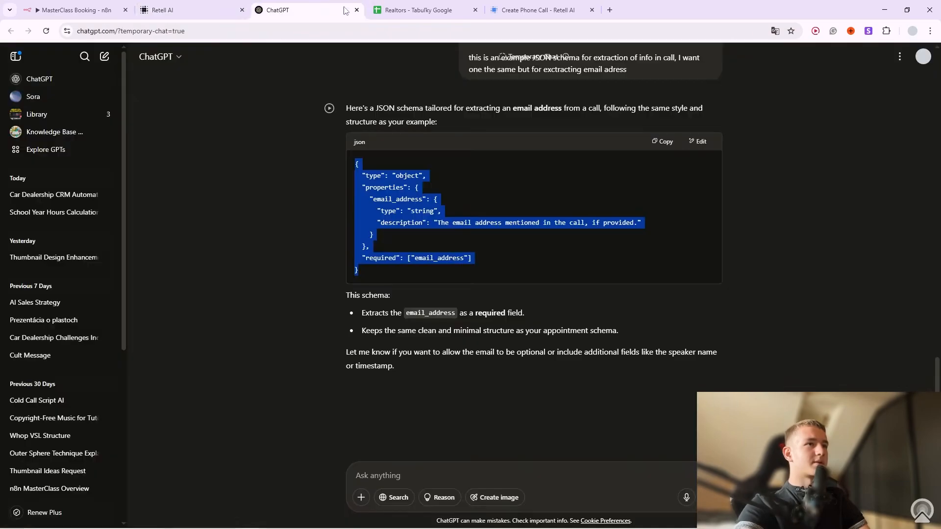
click(396, 275)
drag(395, 272, 346, 164)
key(ctrl+c)
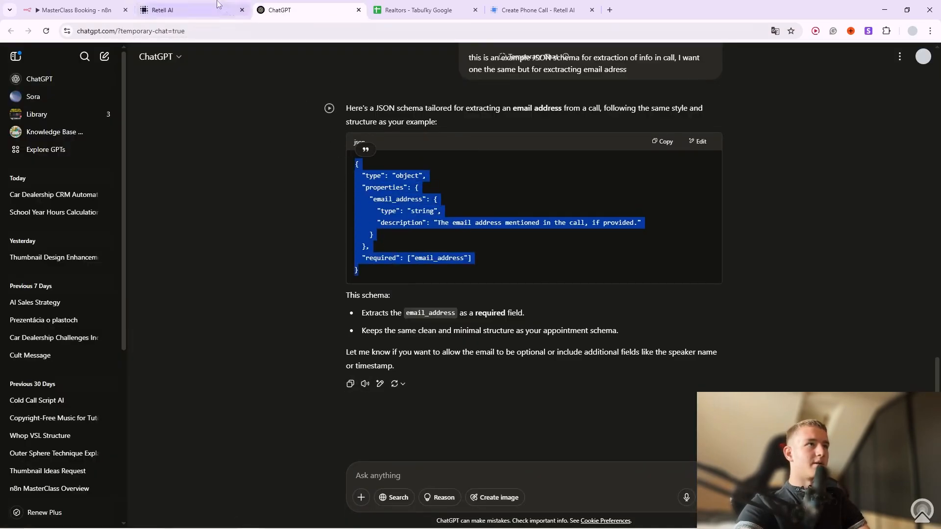
click(163, 10)
key(ctrl+v)
click(647, 476)
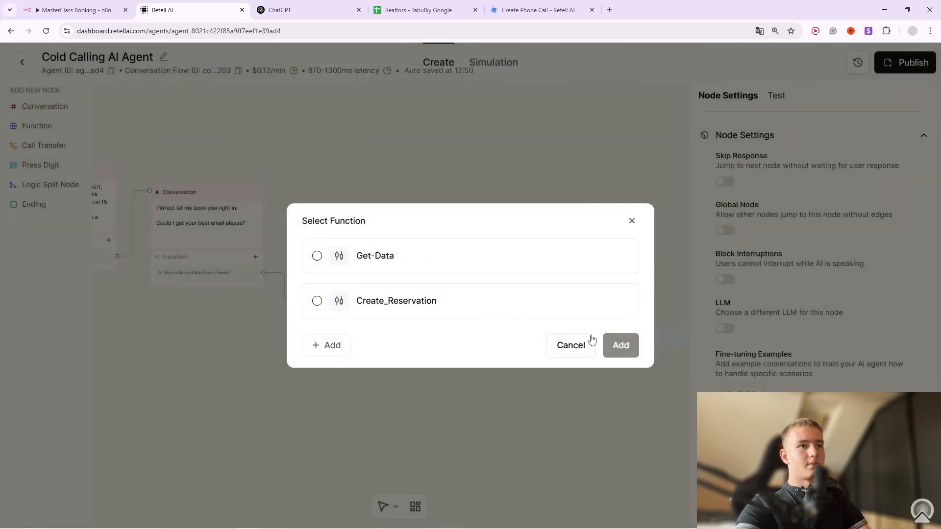
Verify the saved email_address schema, then close the function dialogs back to the flow.
click(591, 300)
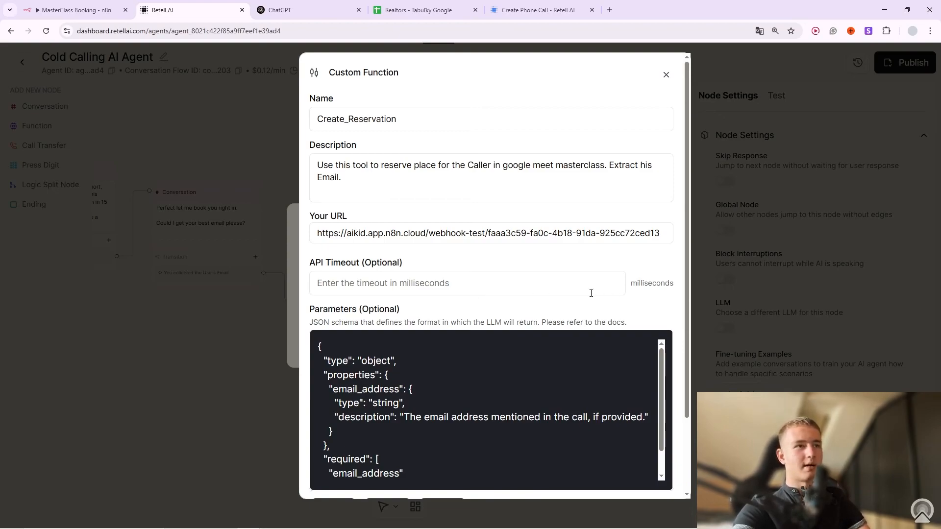
scroll(482, 309, down, 2)
scroll(485, 317, up, 2)
scroll(503, 337, down, 1)
scroll(504, 337, down, 1)
scroll(459, 357, up, 5)
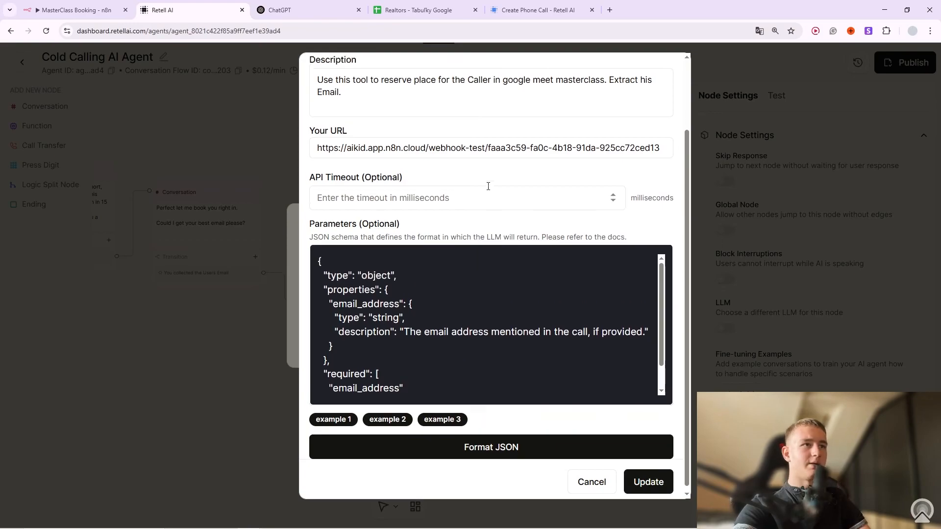
click(665, 74)
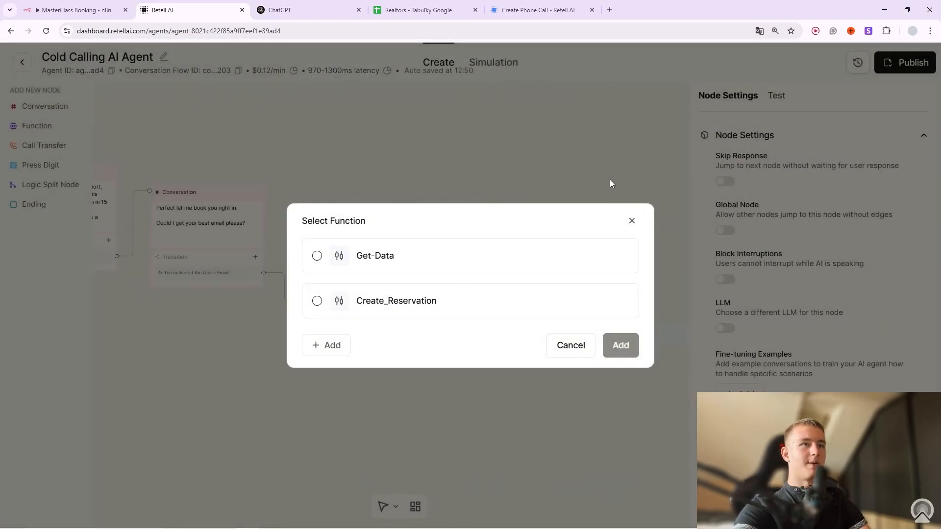
click(632, 221)
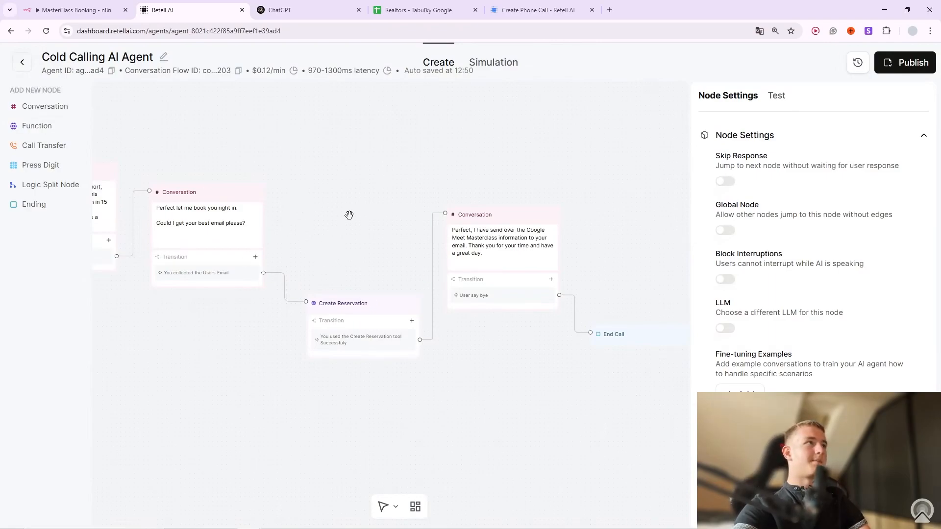
Return to the MasterClass Booking canvas and briefly recheck the Webhook node's settings.
click(91, 5)
click(431, 47)
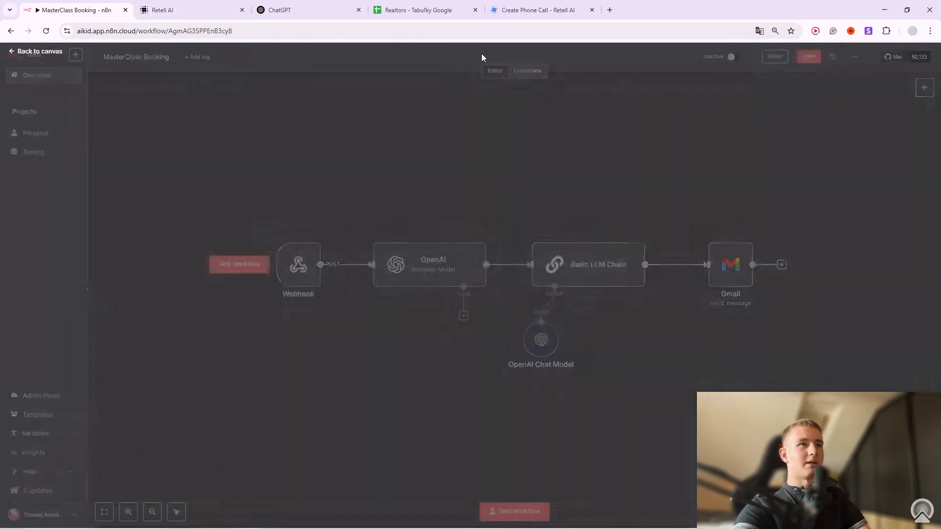
drag(231, 138, 852, 441)
click(852, 441)
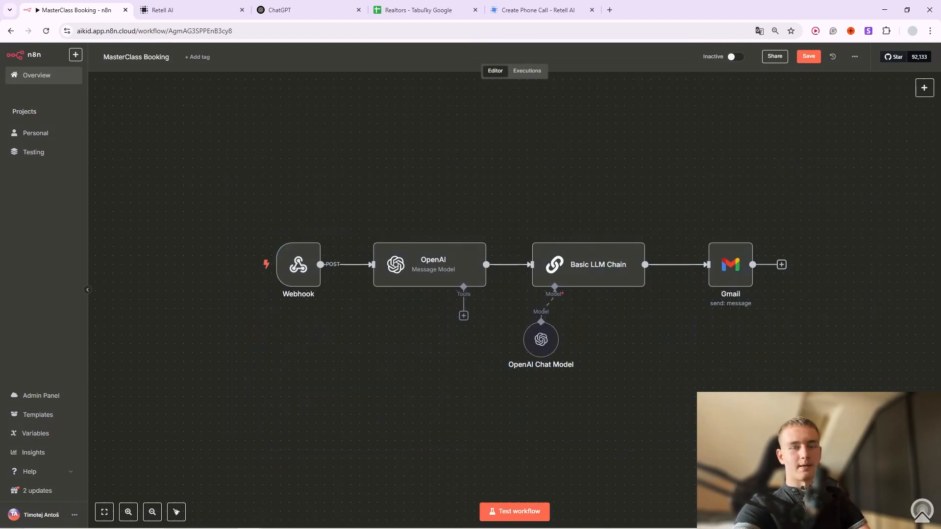
mouse_move(329, 296)
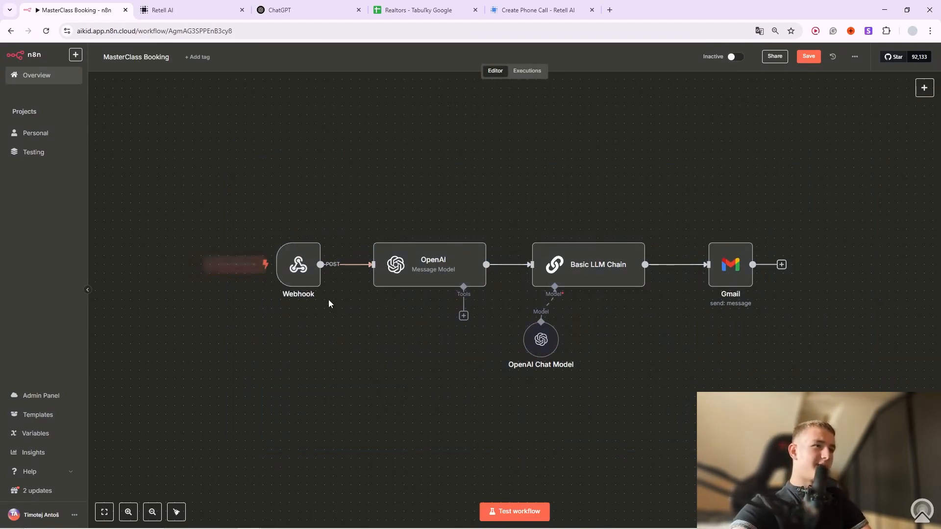
click(315, 231)
click(330, 244)
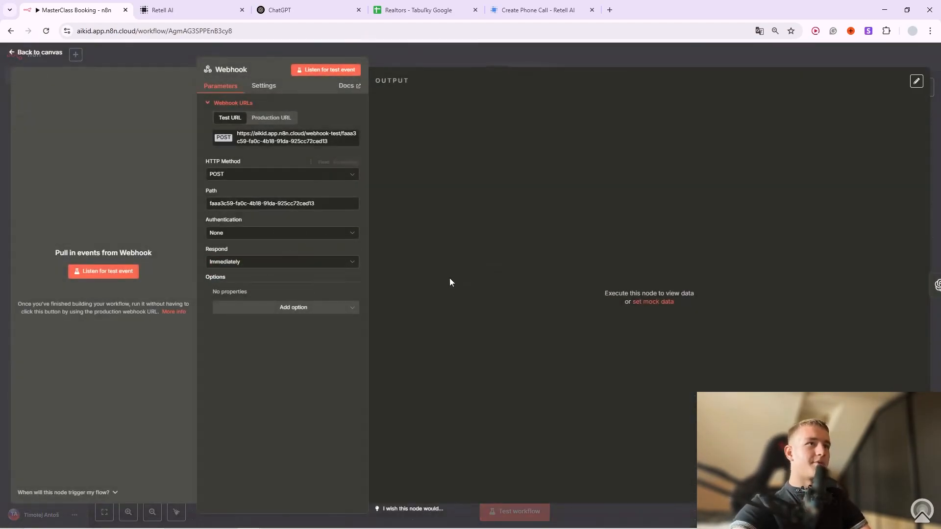
click(419, 57)
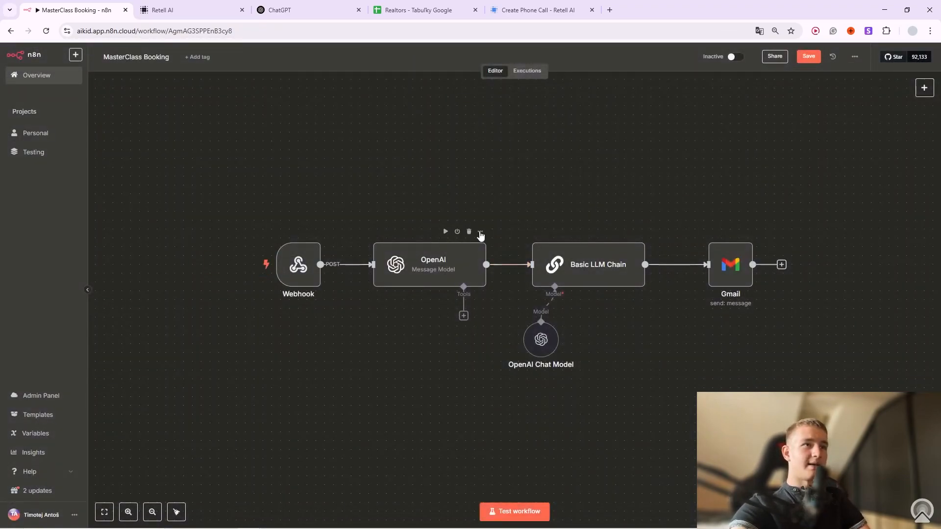
Review the OpenAI prompt's Google Meet line, MasterClass date/time and caller name variable.
click(480, 231)
click(493, 245)
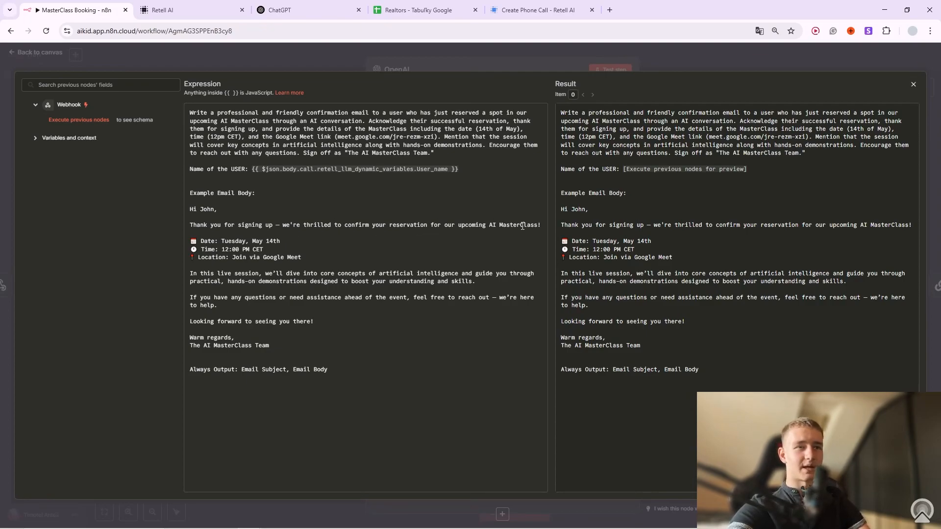
drag(232, 257, 300, 256)
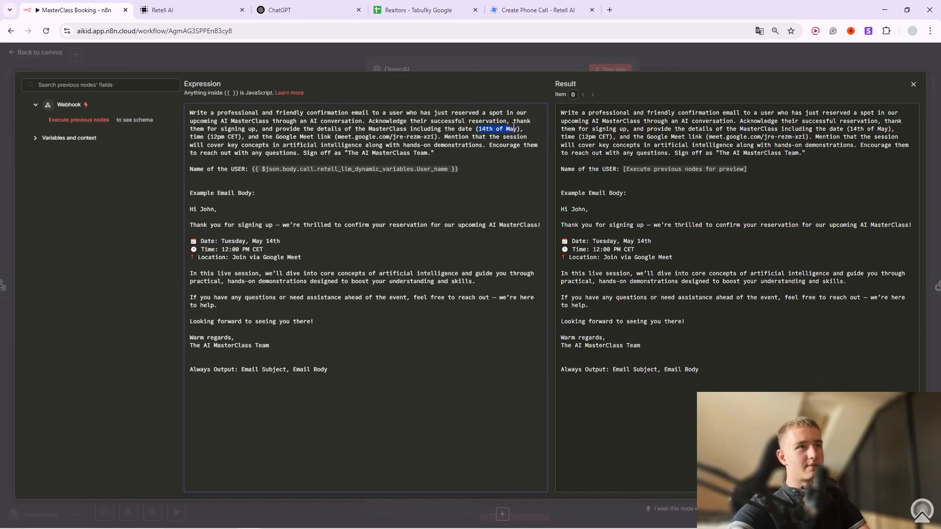
drag(351, 137, 389, 129)
drag(208, 137, 216, 137)
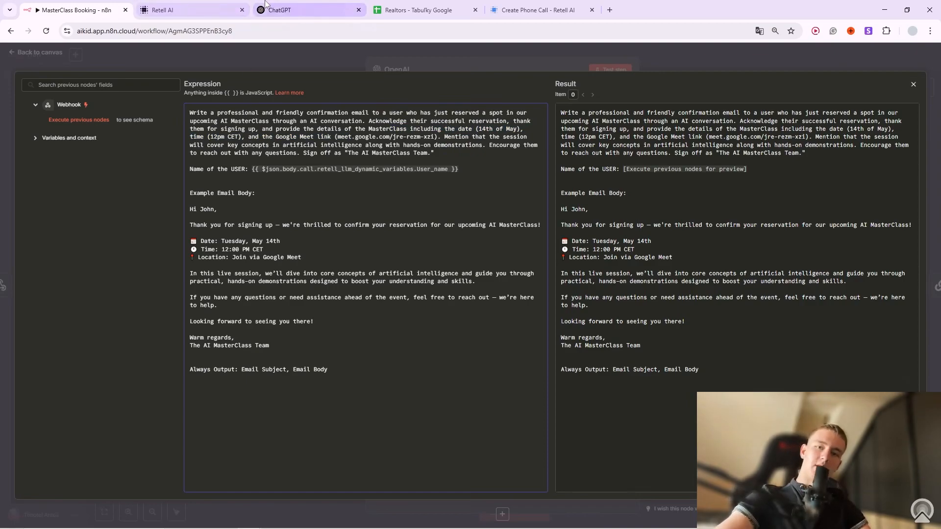
mouse_move(267, 4)
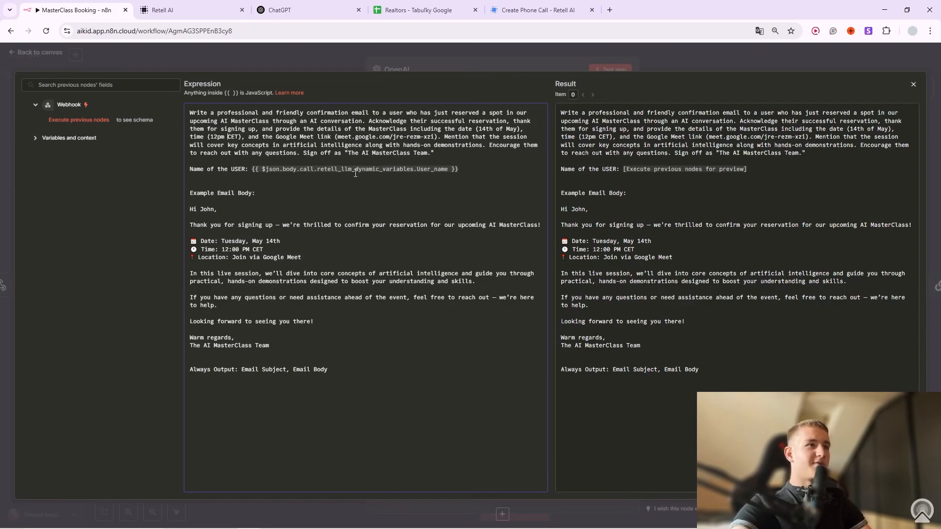
drag(274, 170, 431, 170)
click(430, 170)
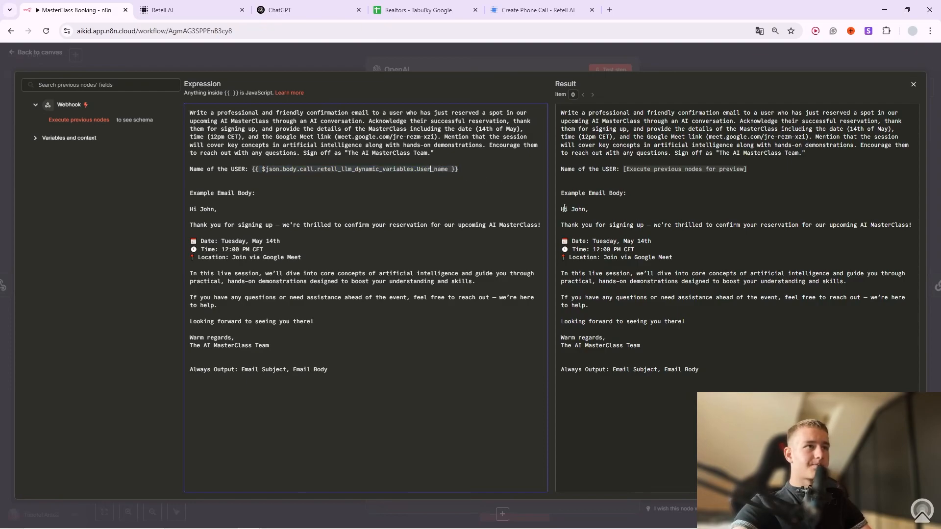
click(438, 60)
click(689, 62)
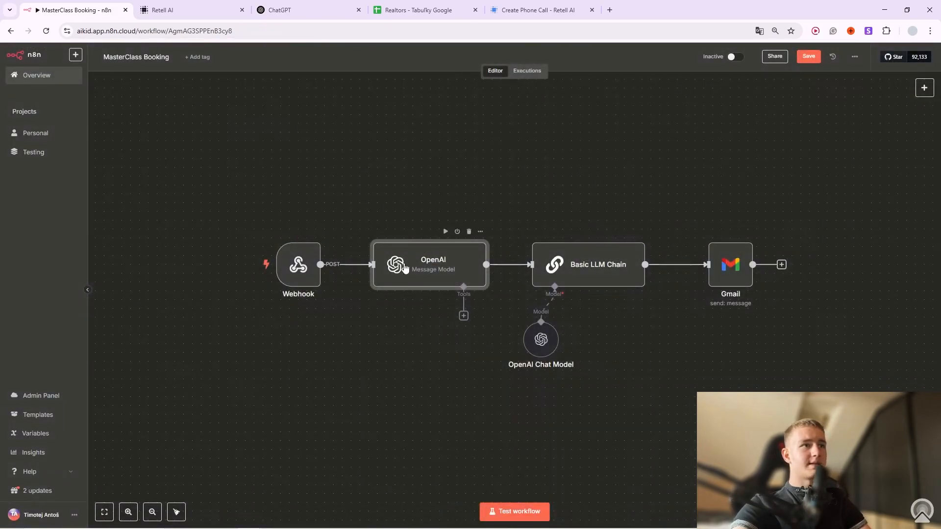
Set the n8n webhook listening for a test call and start a new Retell text test chat.
click(279, 232)
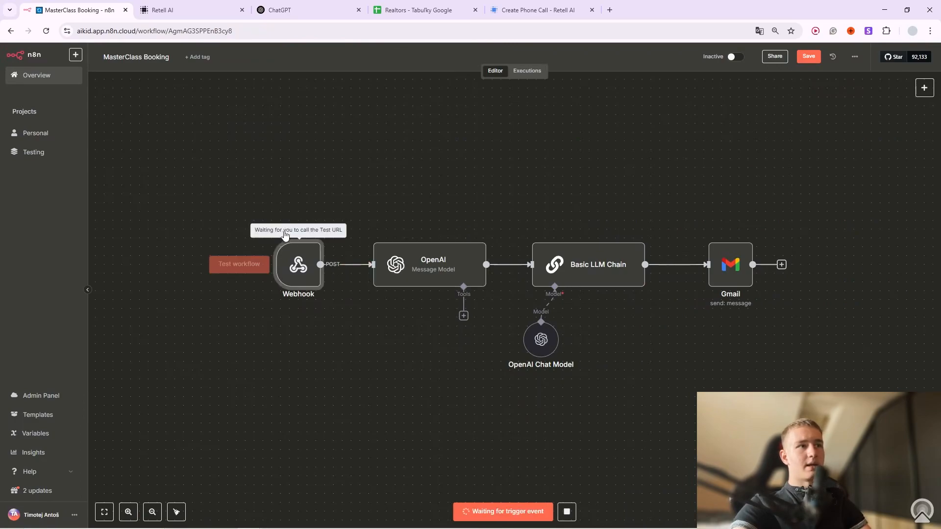
click(196, 10)
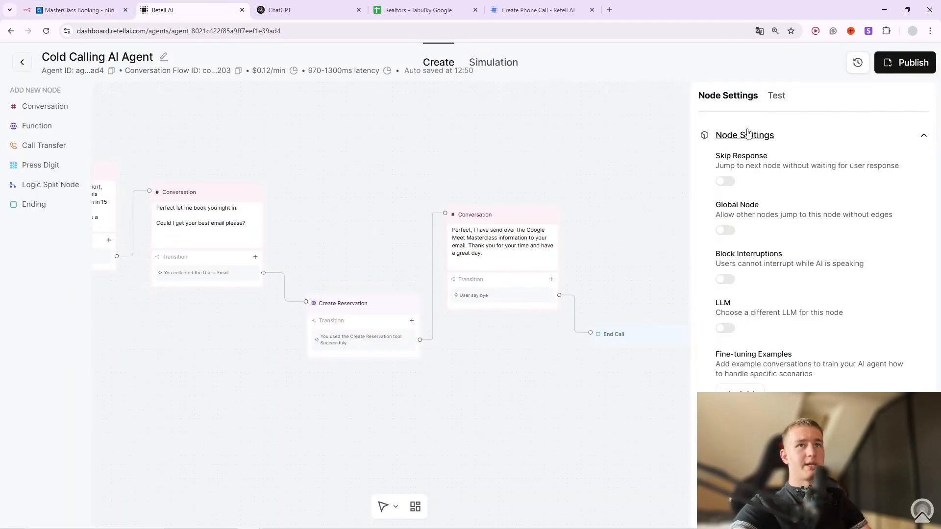
click(775, 98)
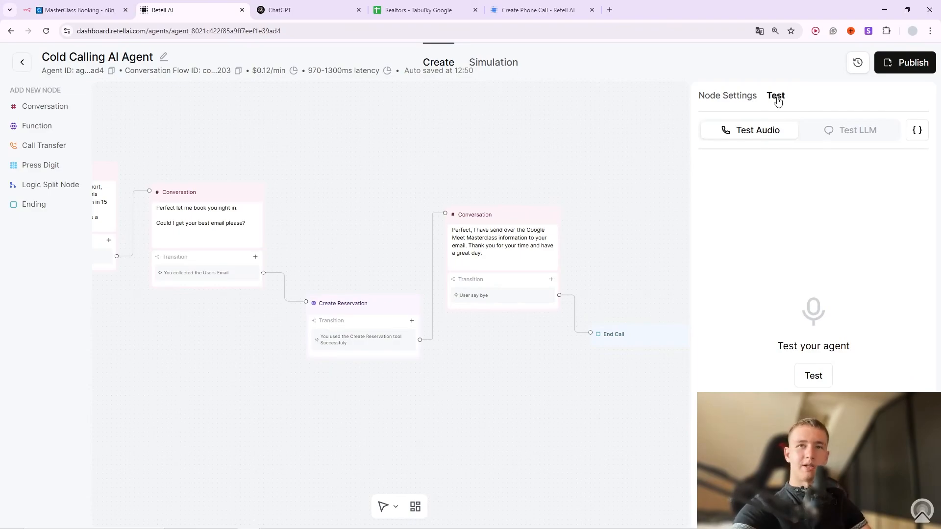
click(849, 133)
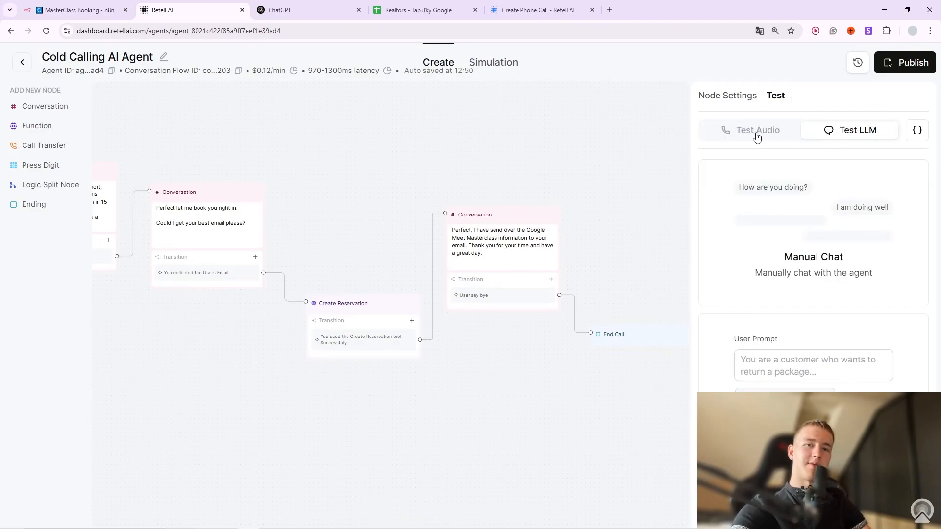
click(834, 236)
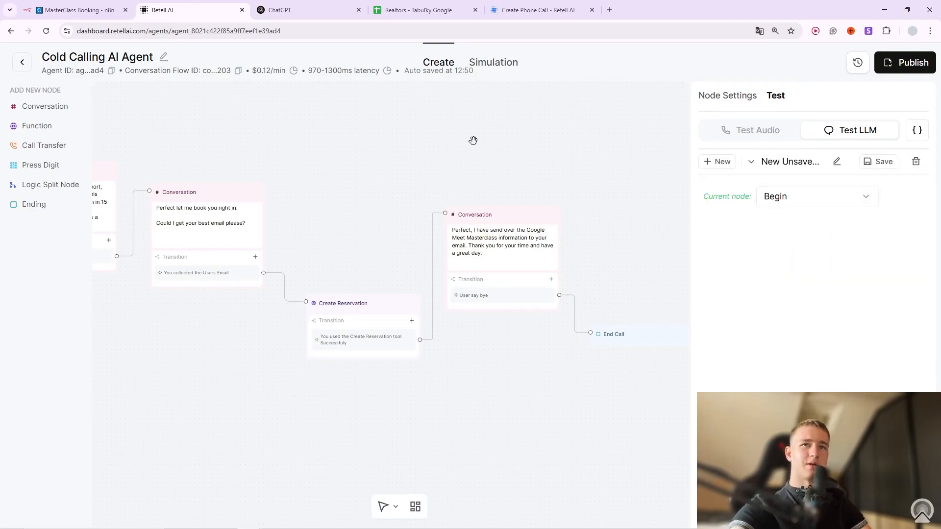
Start the test at the email-asking Conversation node and send a test email address.
click(838, 200)
scroll(804, 323, down, 2)
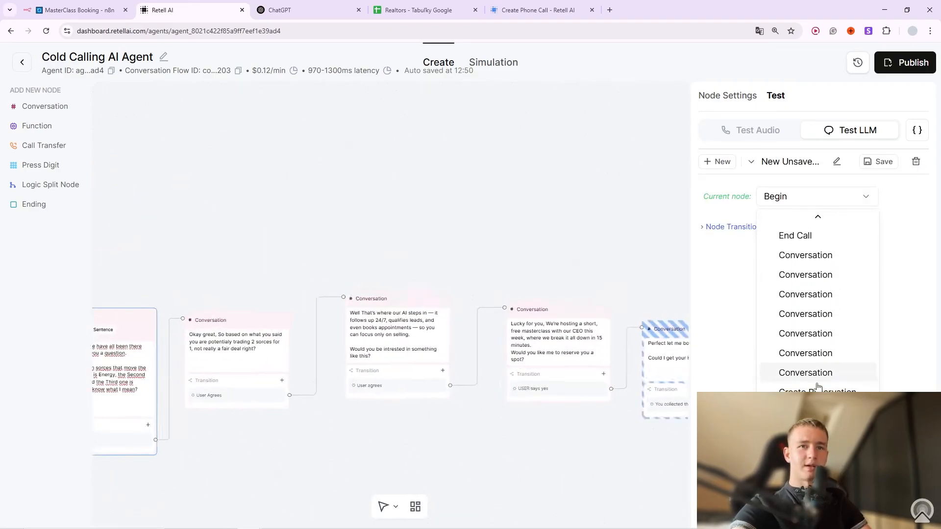
click(817, 376)
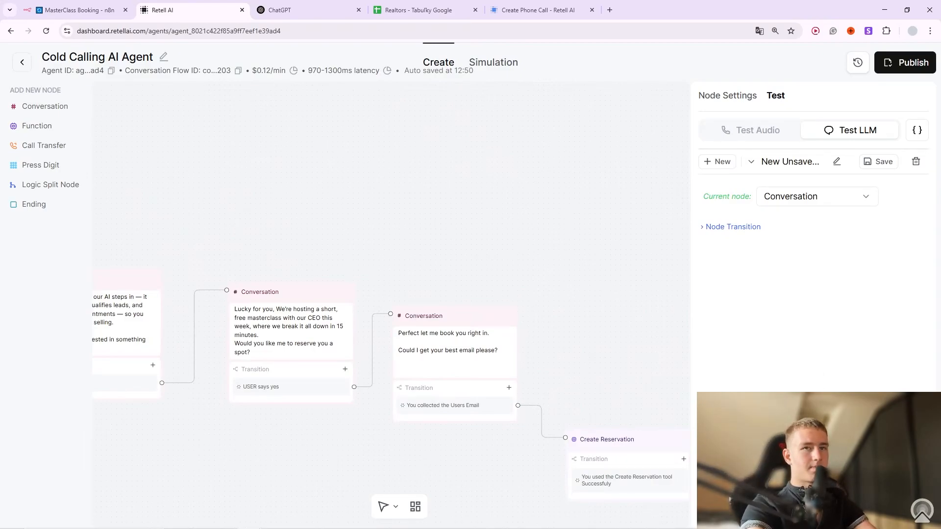
key(Return)
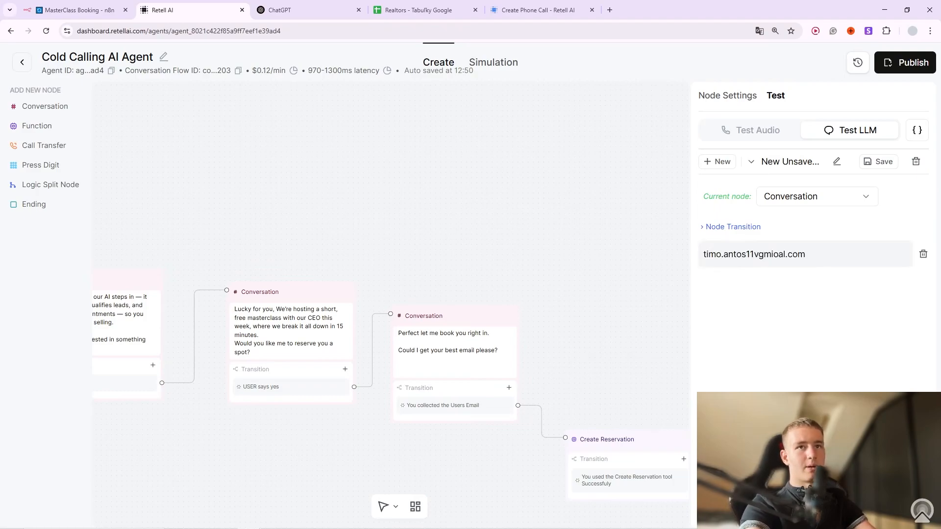
drag(817, 254, 702, 254)
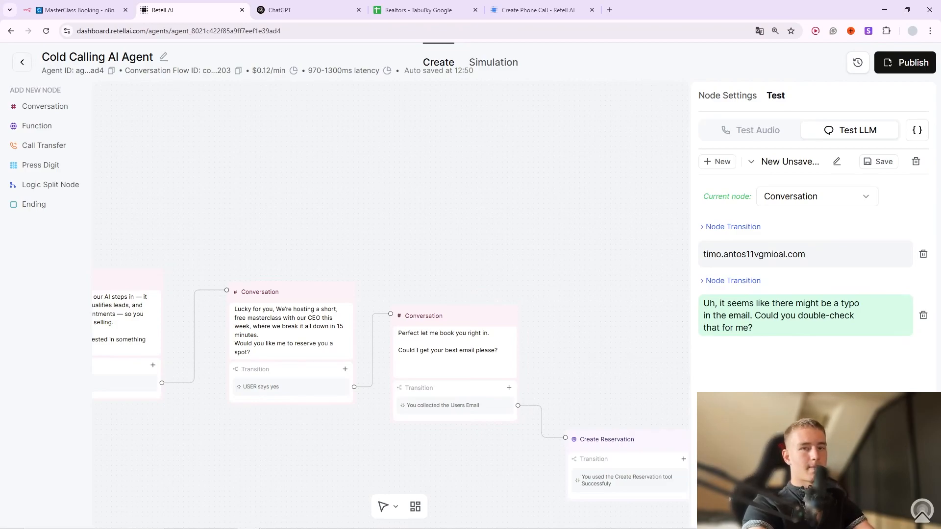
key(Return)
drag(803, 354, 703, 354)
Clear the test chat and restart it from the email-collecting Conversation node.
click(823, 196)
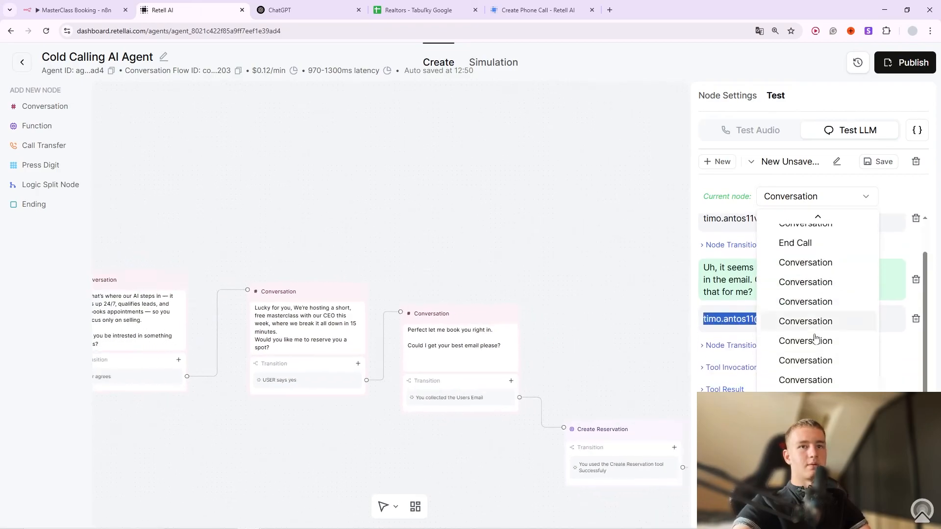
click(827, 387)
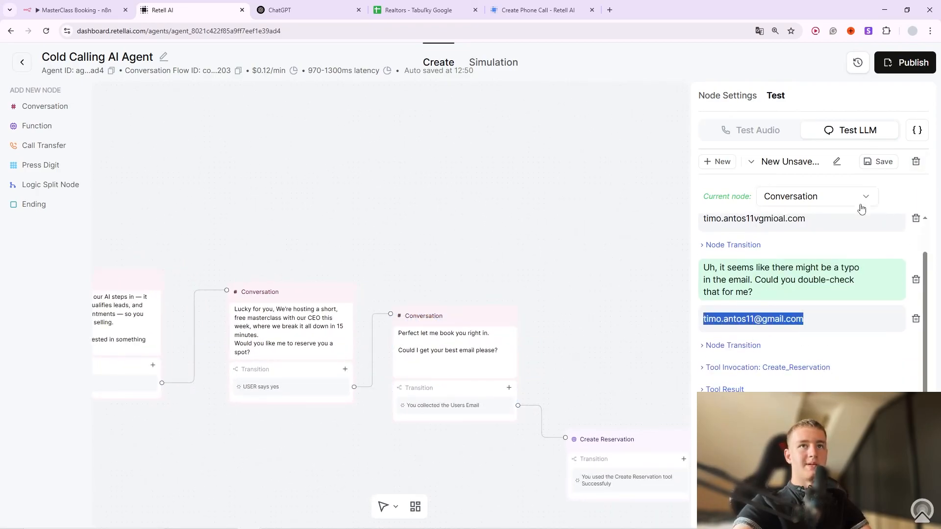
click(916, 162)
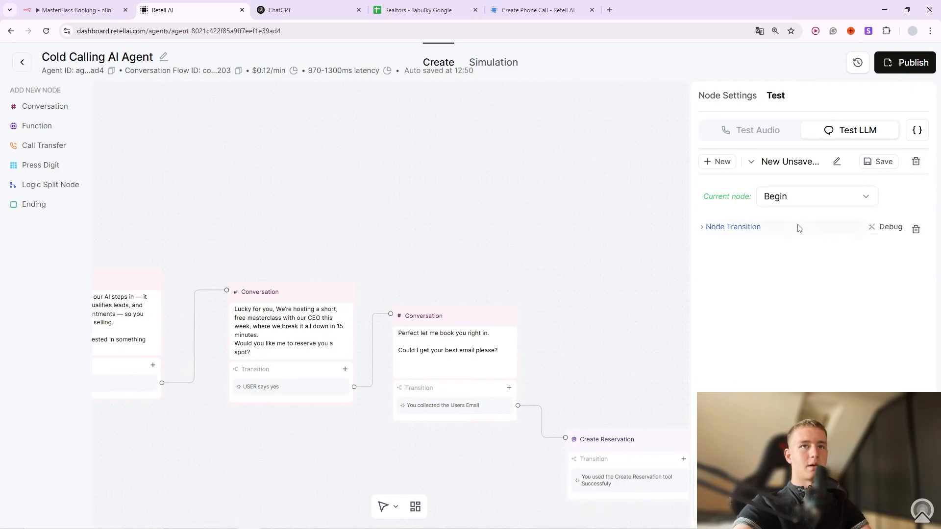
click(823, 196)
scroll(810, 378, down, 2)
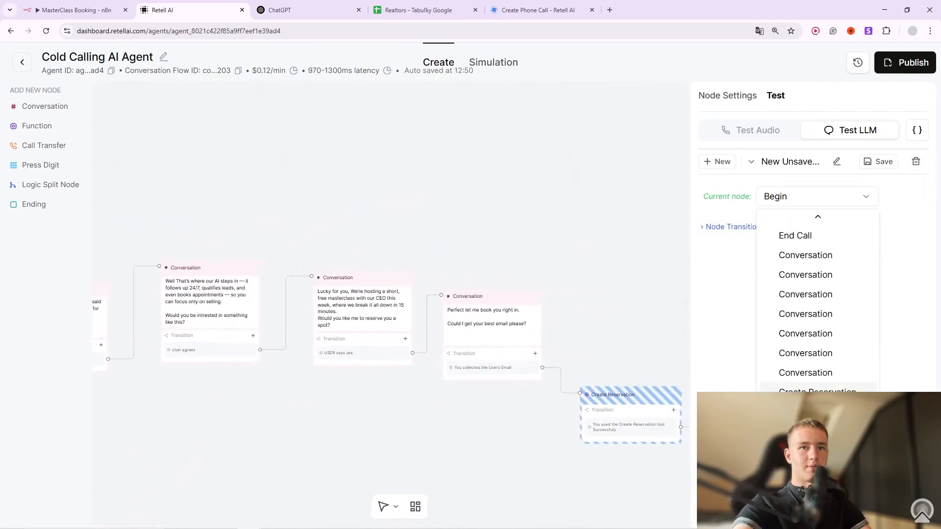
click(822, 385)
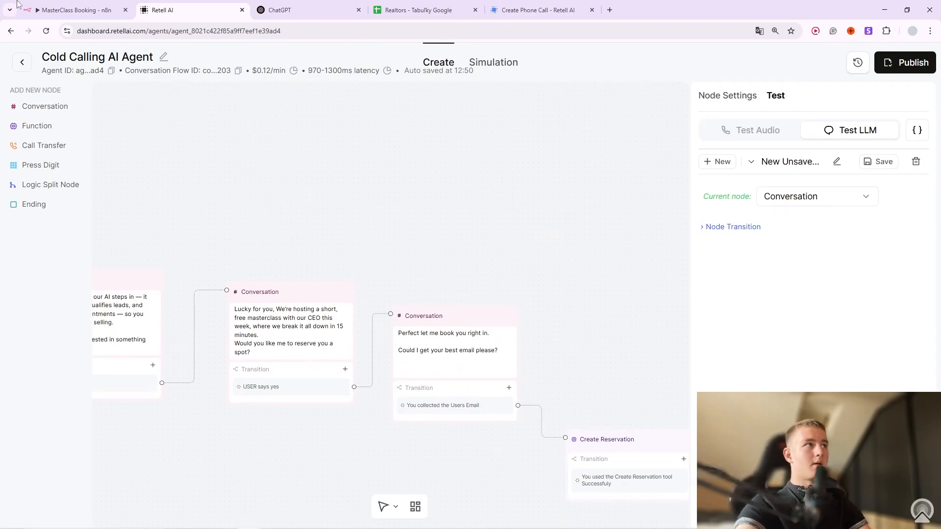
click(76, 10)
click(179, 5)
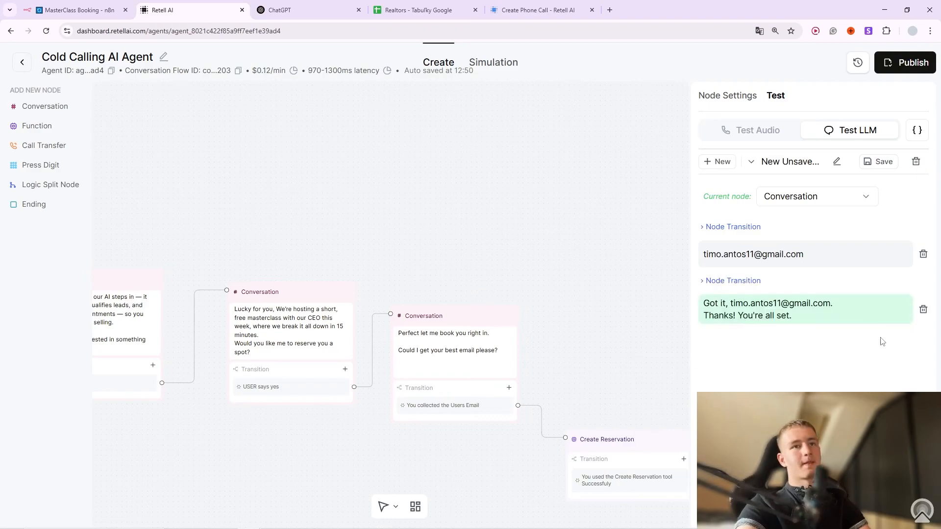
click(76, 8)
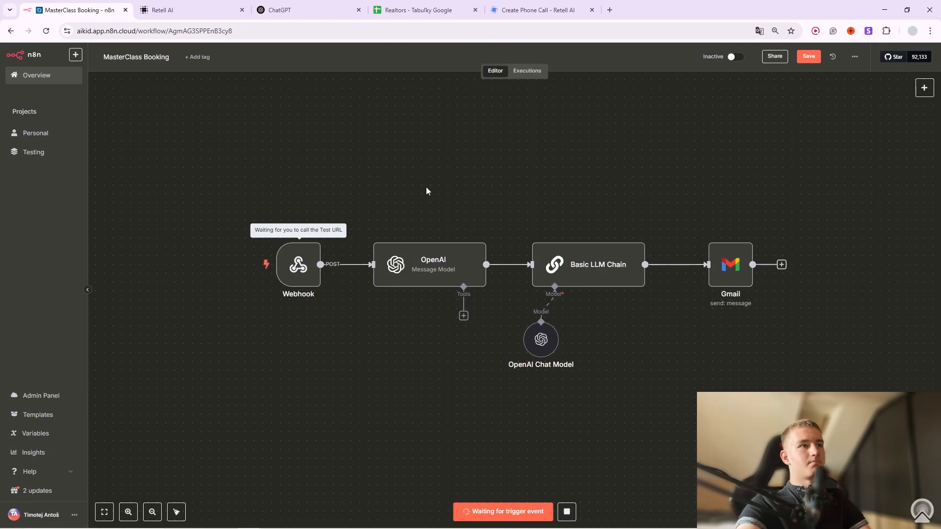
click(231, 17)
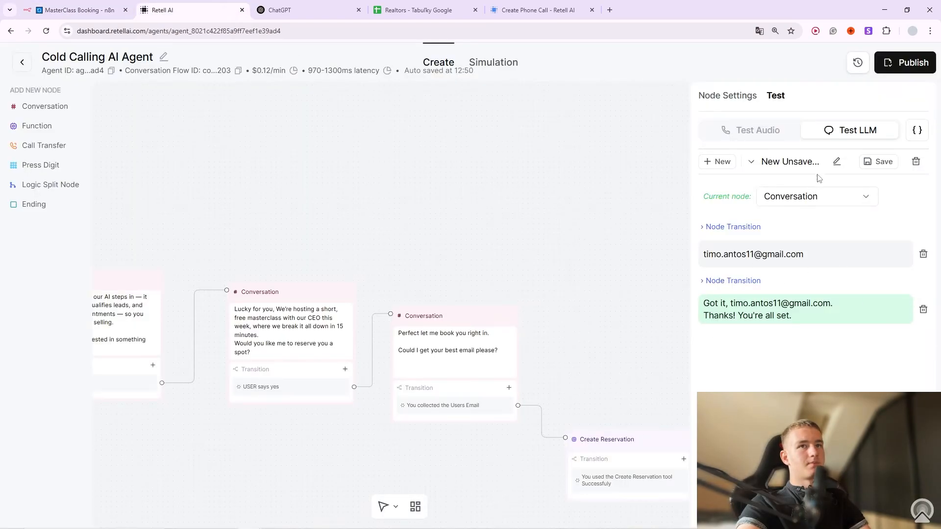
click(816, 195)
Resend the test email address from the current Conversation node and view the triggered n8n workflow.
click(757, 244)
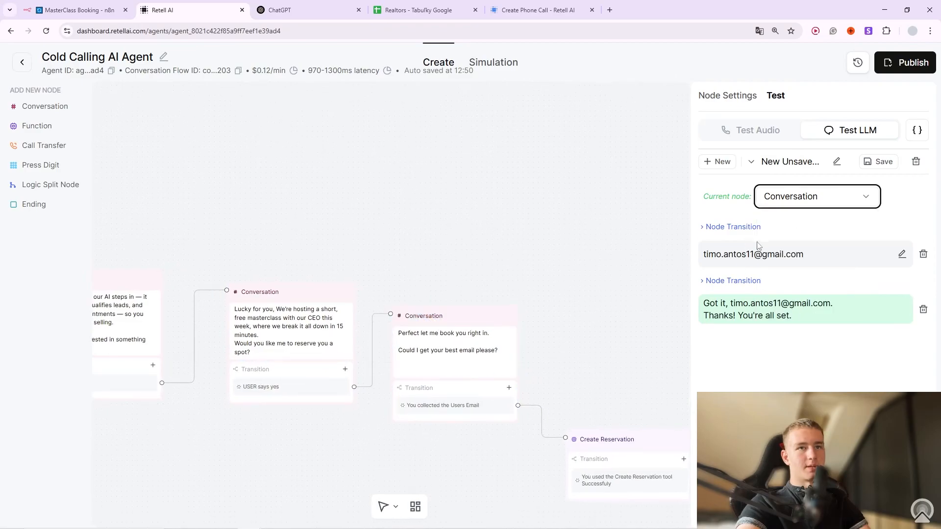
drag(806, 256, 702, 256)
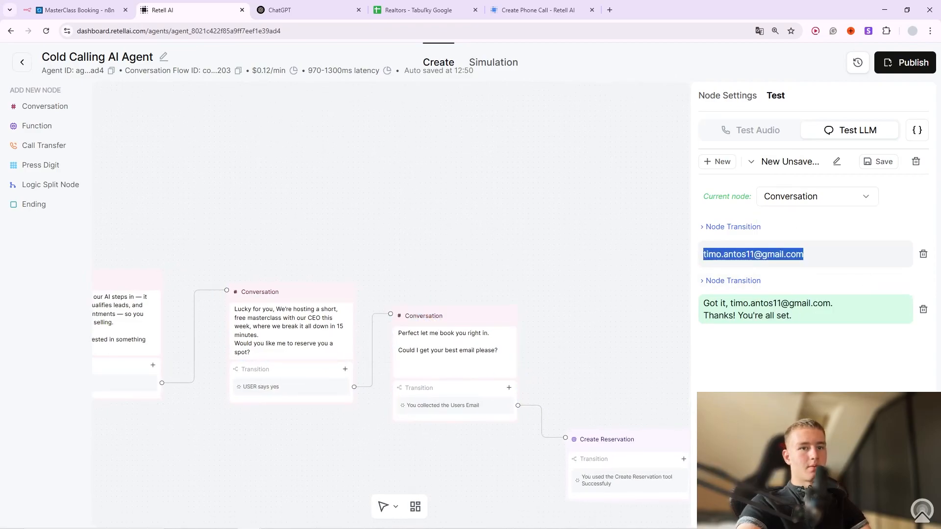
click(784, 421)
key(Return)
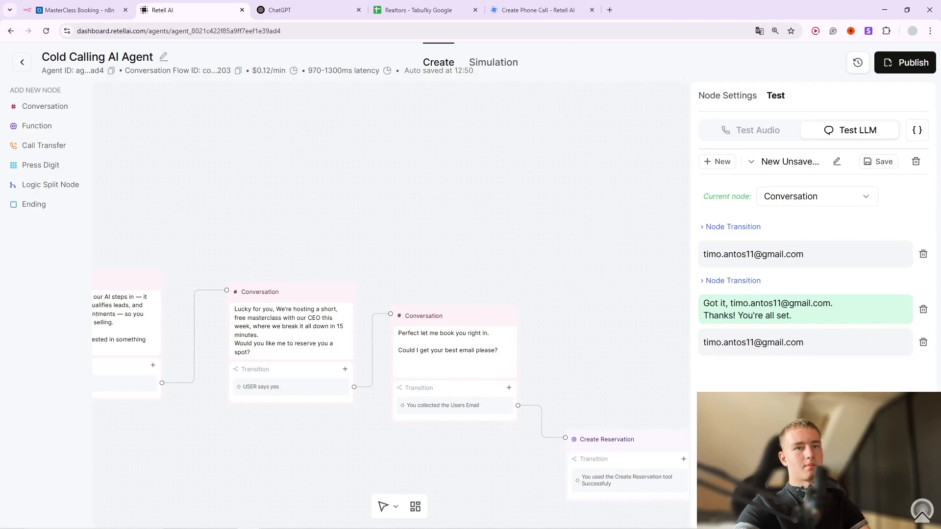
click(78, 10)
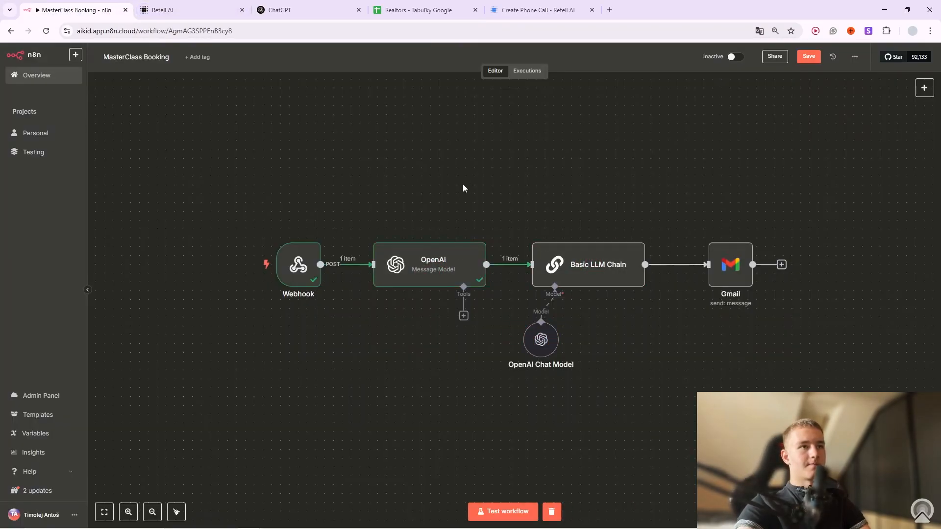
click(313, 234)
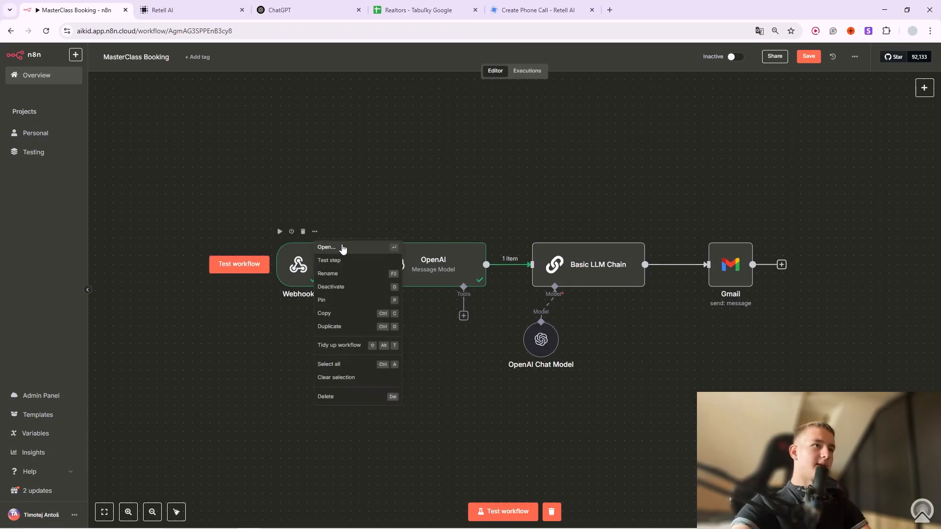
click(345, 247)
scroll(661, 262, down, 7)
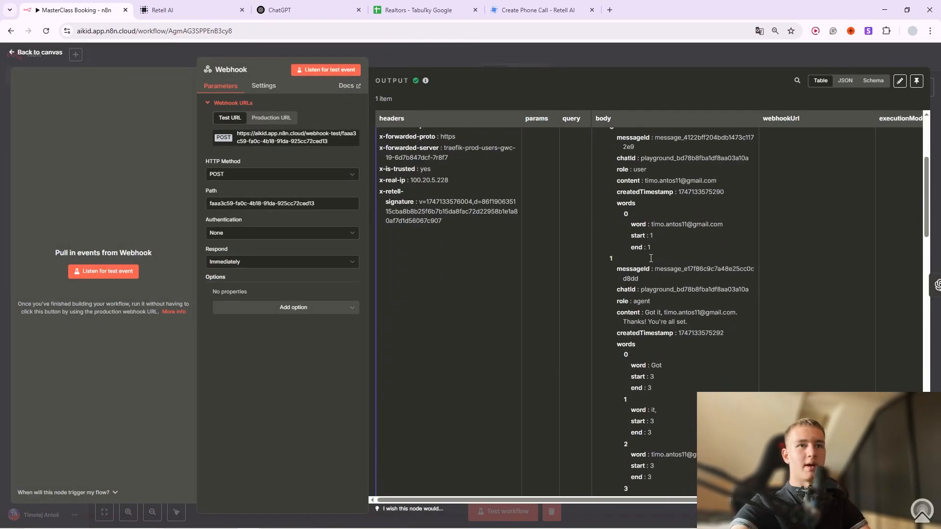
scroll(661, 264, down, 8)
click(872, 81)
scroll(501, 247, down, 2)
scroll(501, 244, down, 15)
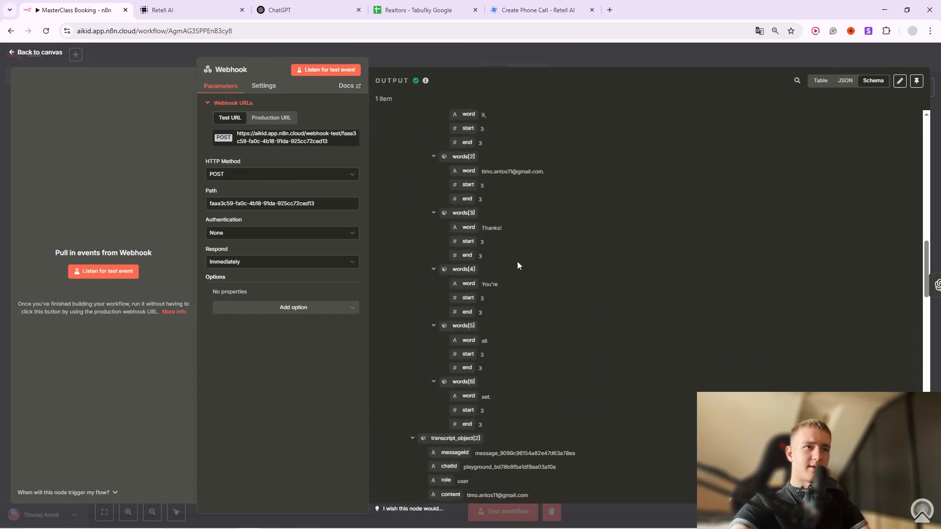
scroll(524, 258, up, 9)
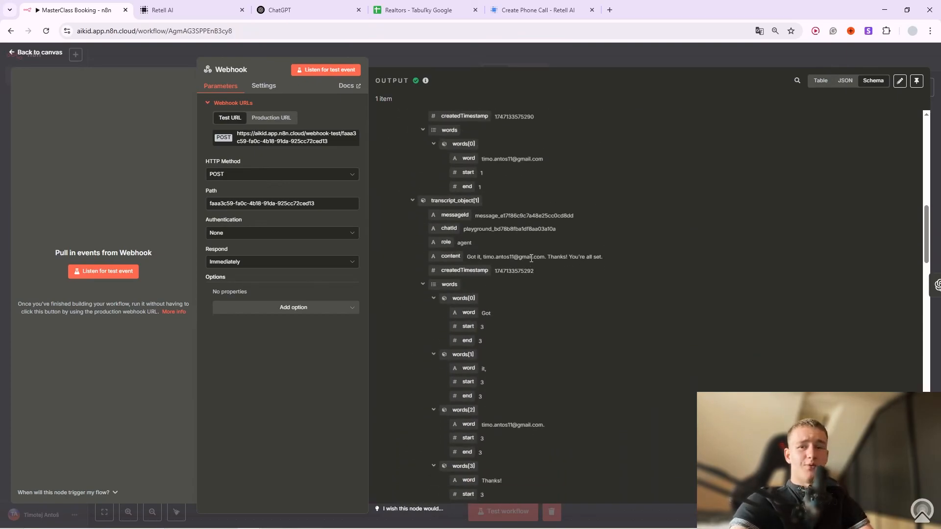
scroll(547, 258, down, 10)
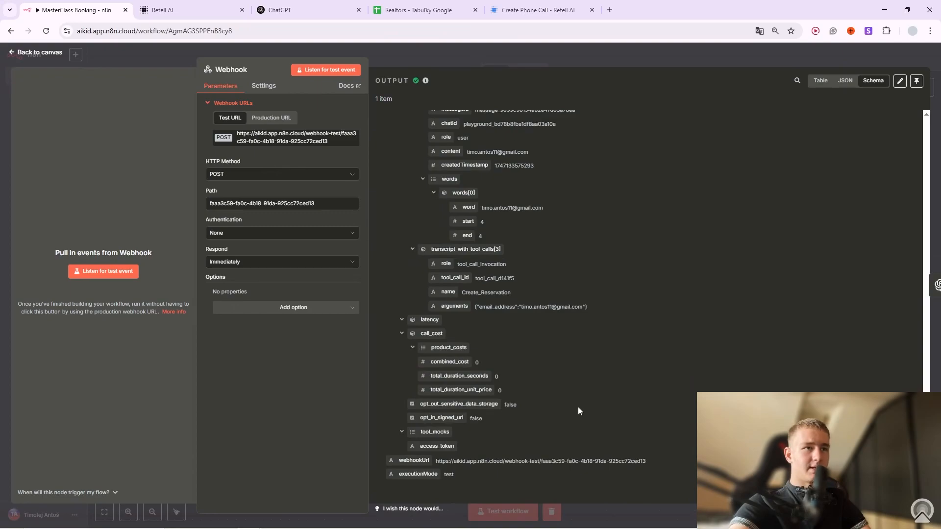
scroll(467, 331, up, 20)
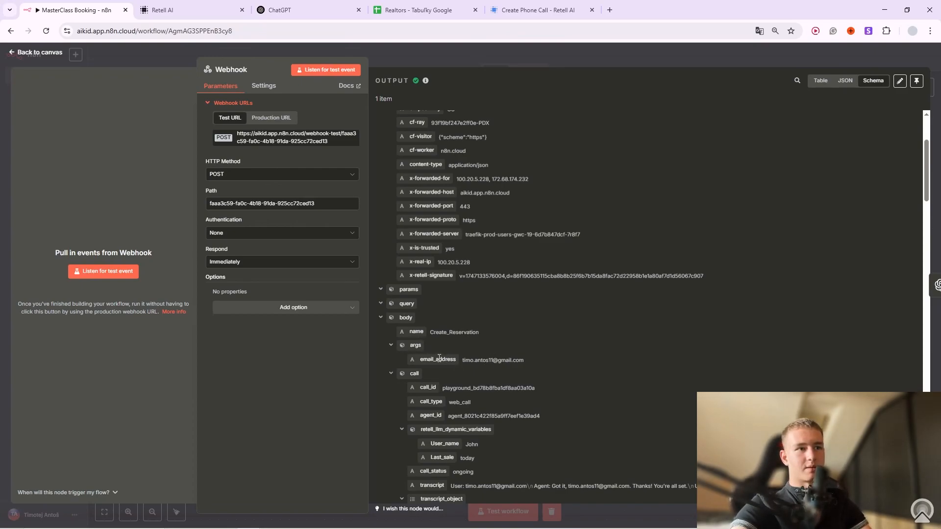
click(520, 54)
Open the OpenAI node and read through its full confirmation-email prompt.
click(480, 231)
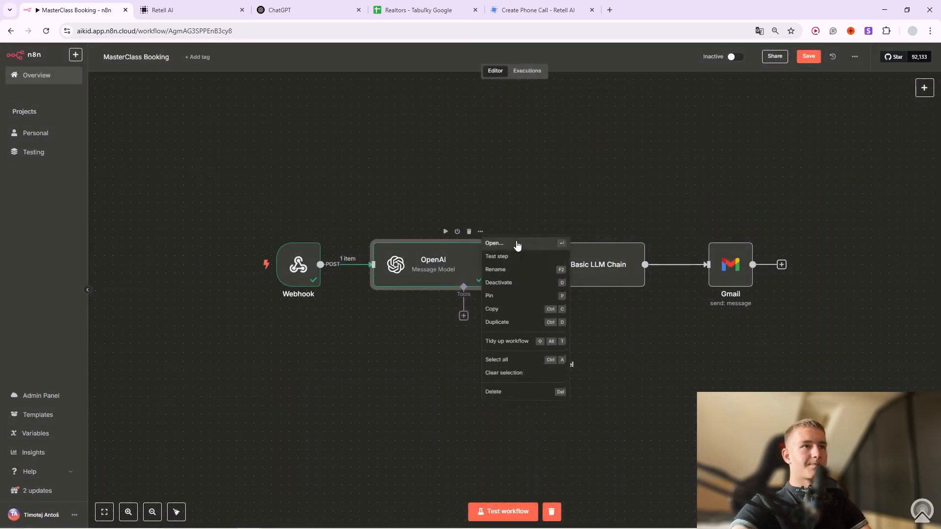
click(517, 243)
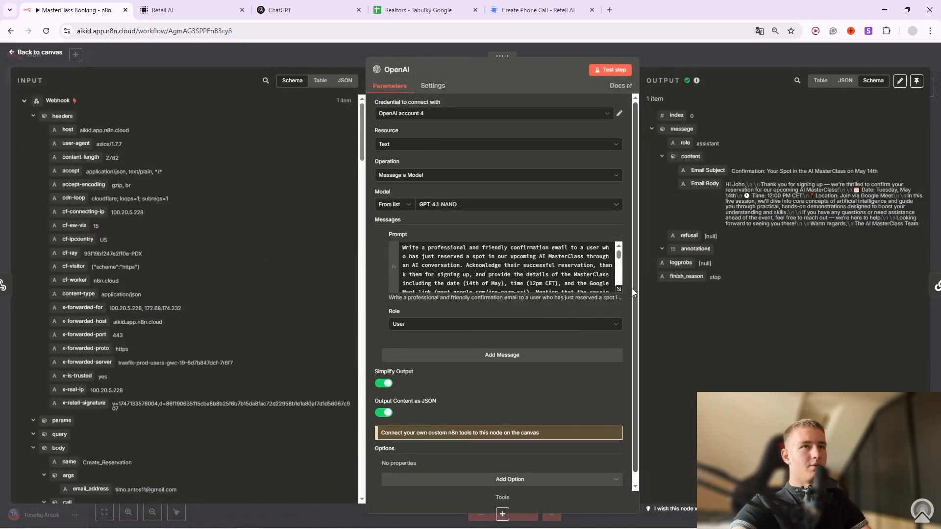
click(619, 289)
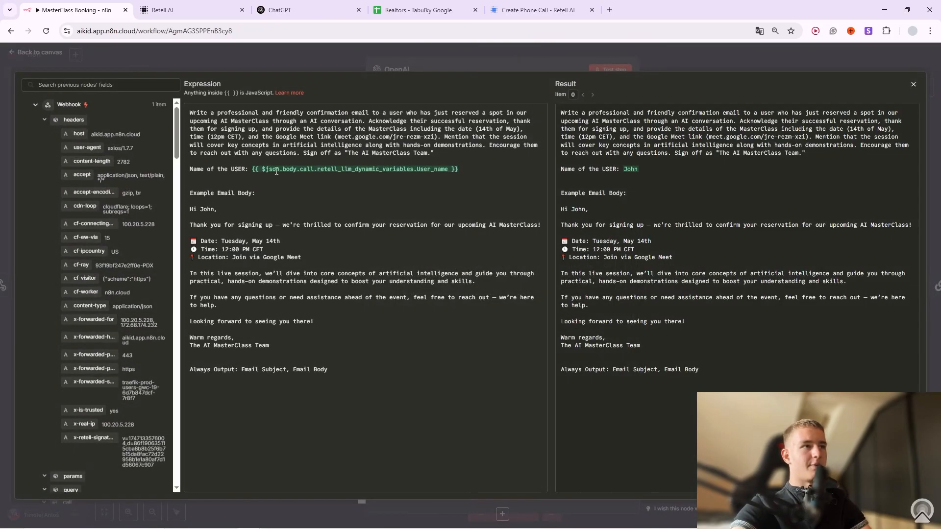
scroll(136, 268, down, 5)
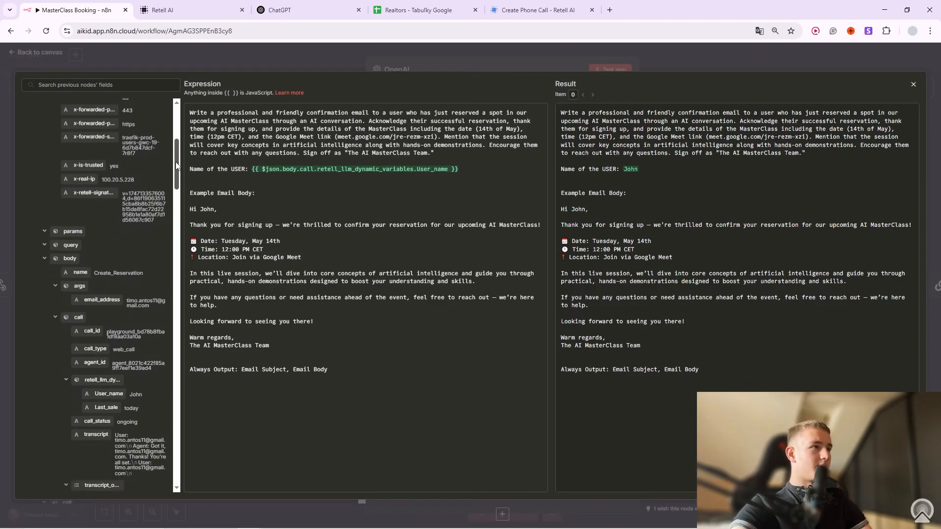
scroll(144, 219, down, 3)
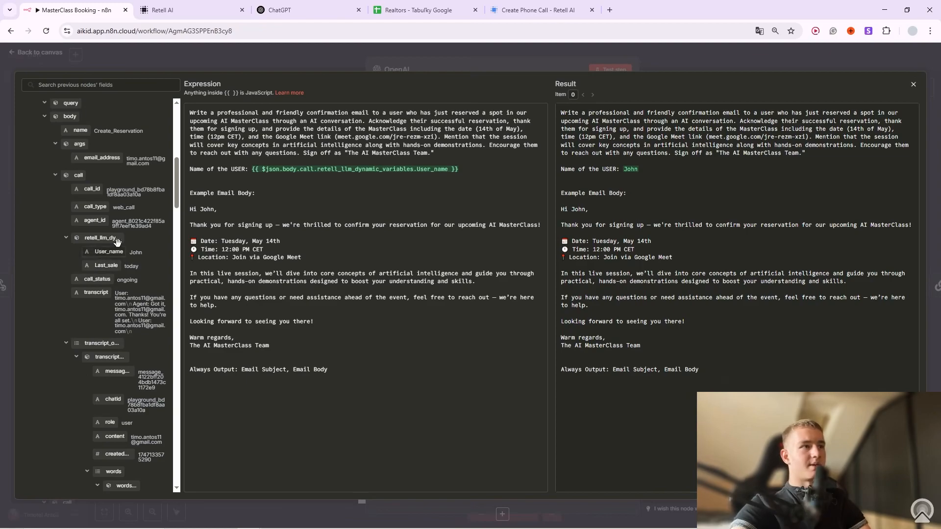
click(351, 69)
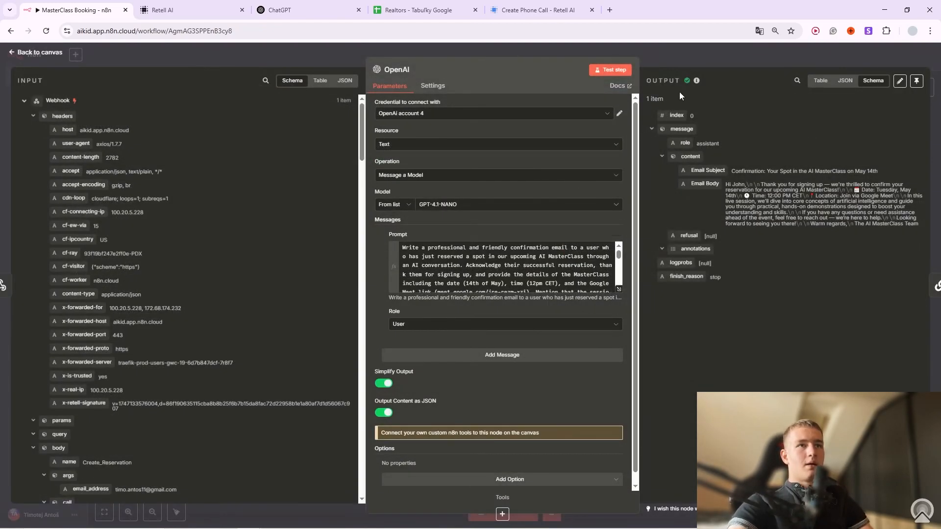
Rerun the OpenAI step with Output Content as JSON off, then on again.
click(820, 80)
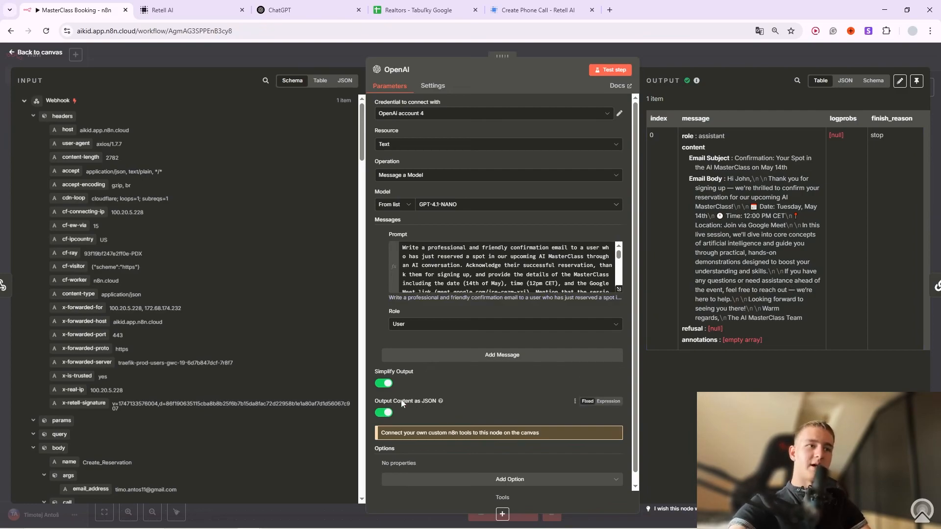
click(386, 413)
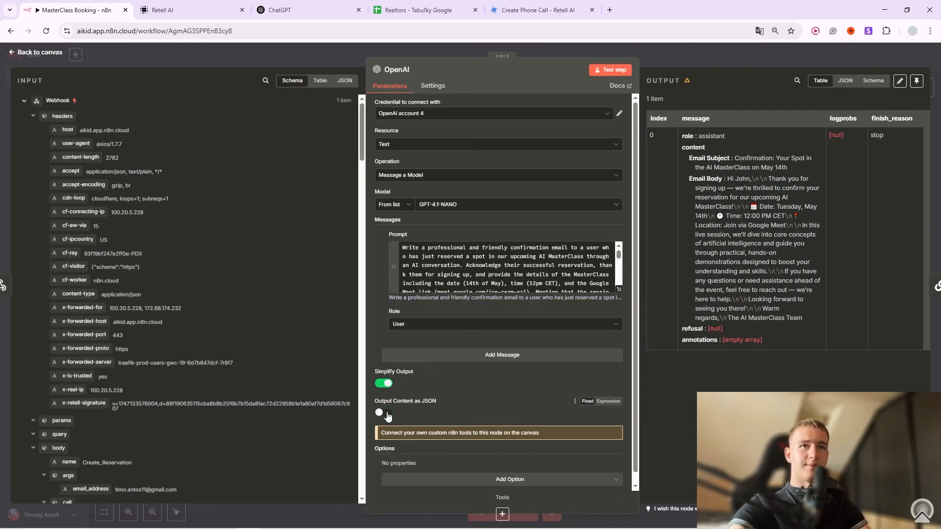
click(610, 70)
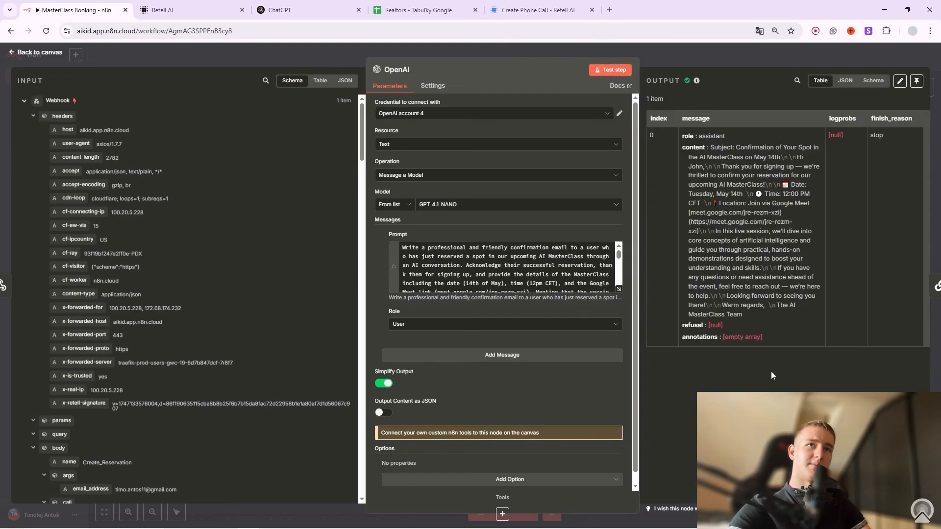
click(873, 81)
drag(706, 157, 836, 197)
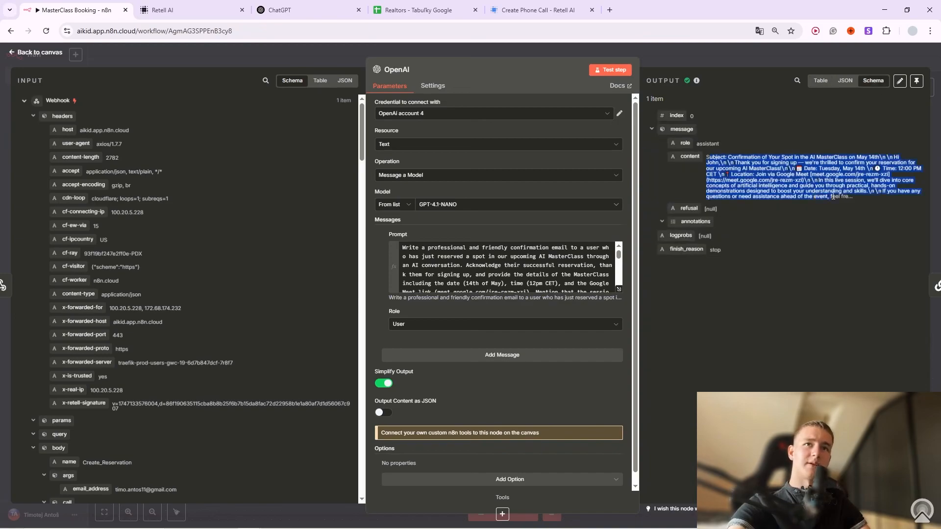
click(835, 197)
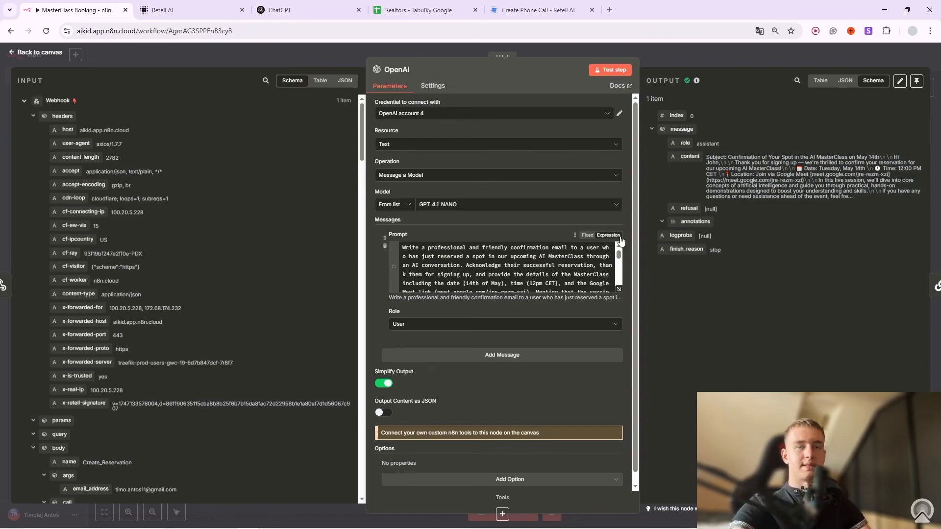
click(384, 412)
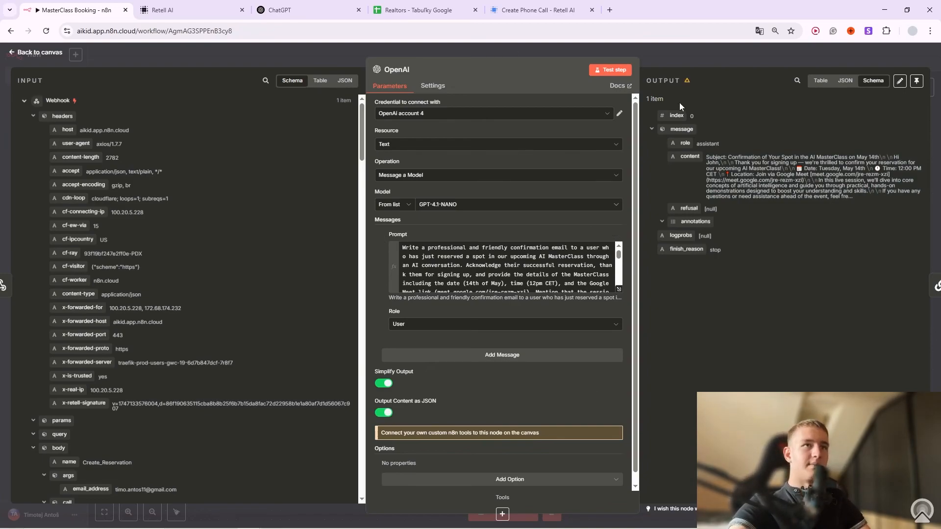
click(615, 72)
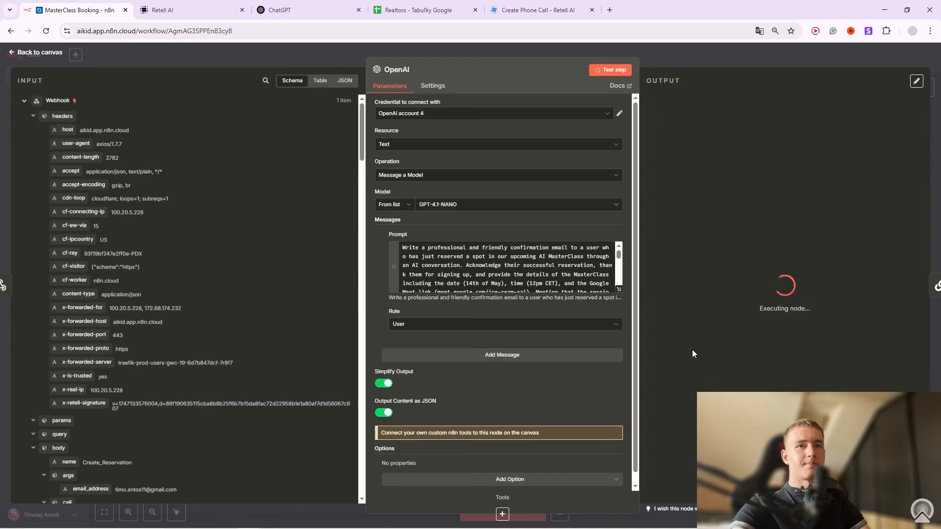
key(Escape)
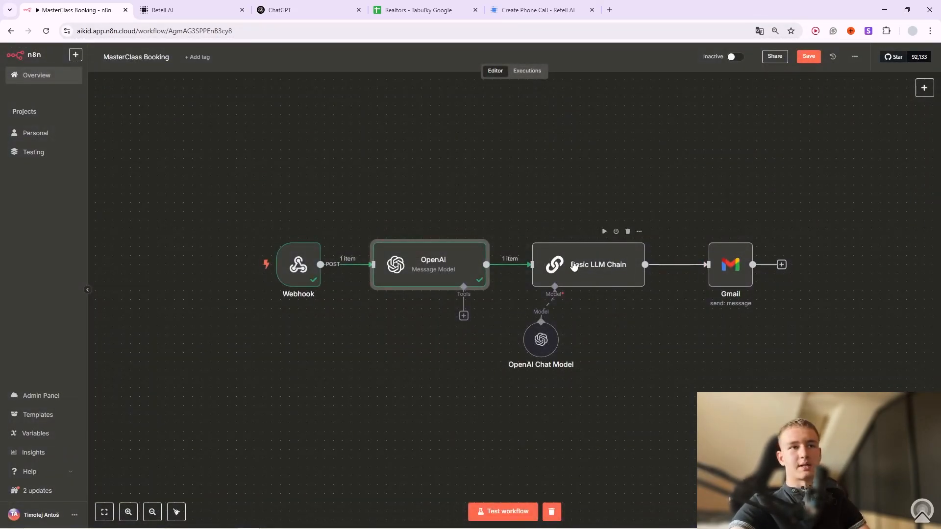
Open the Basic LLM Chain node and read its full system message.
right_click(641, 245)
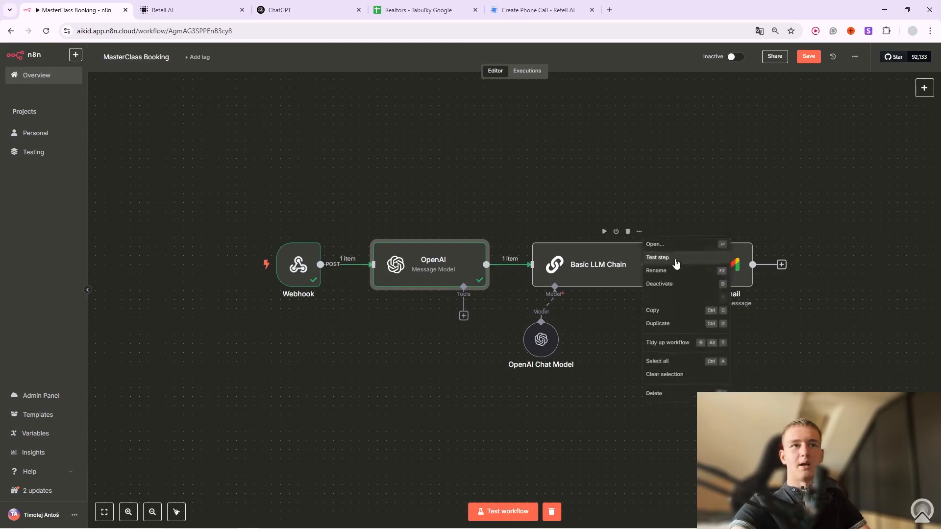
key(Return)
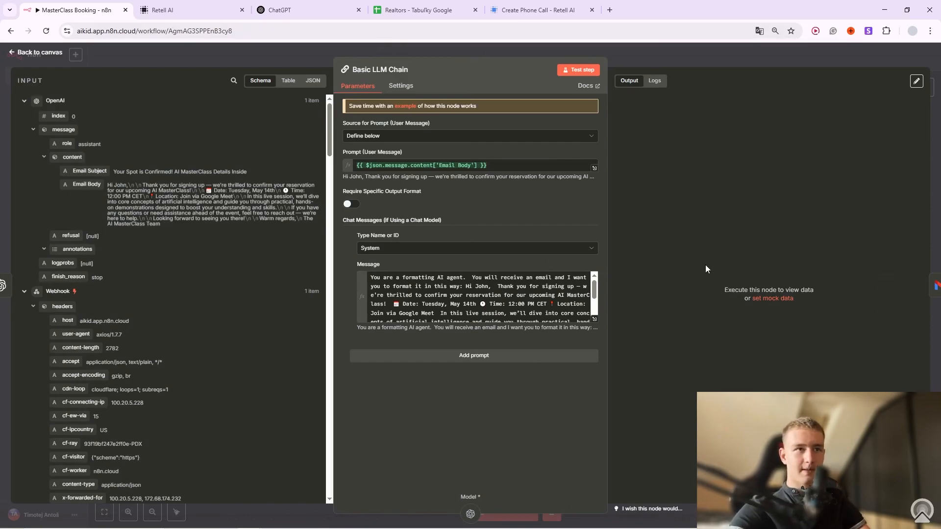
click(594, 319)
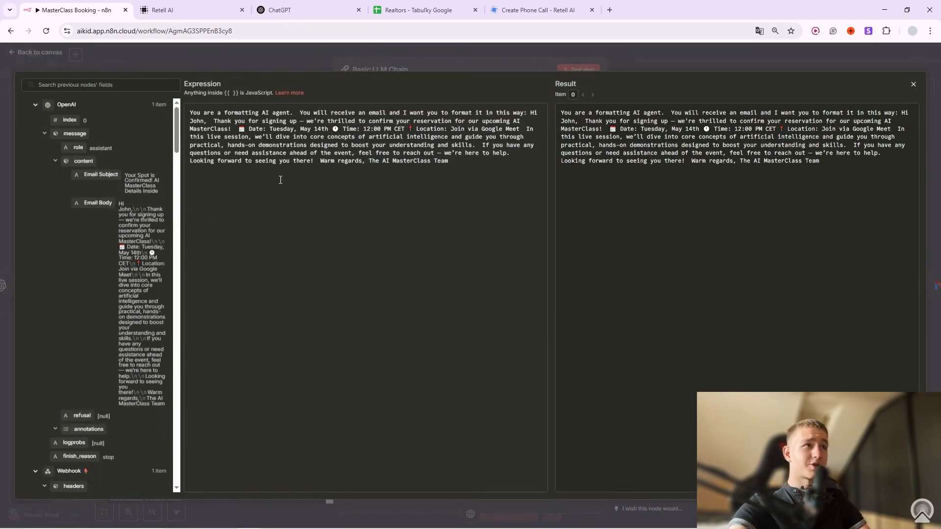
click(451, 61)
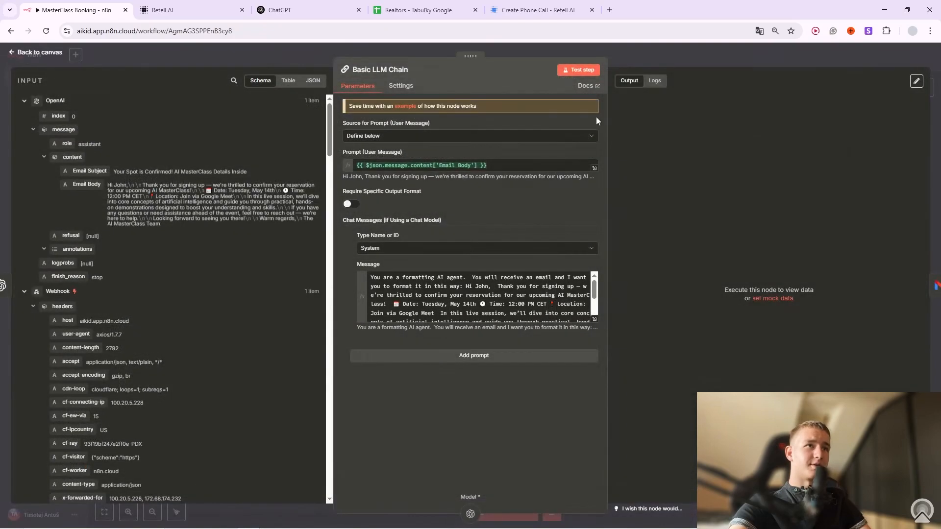
Test the Basic LLM Chain step and review the chat model's reformatted email output in Logs.
click(578, 70)
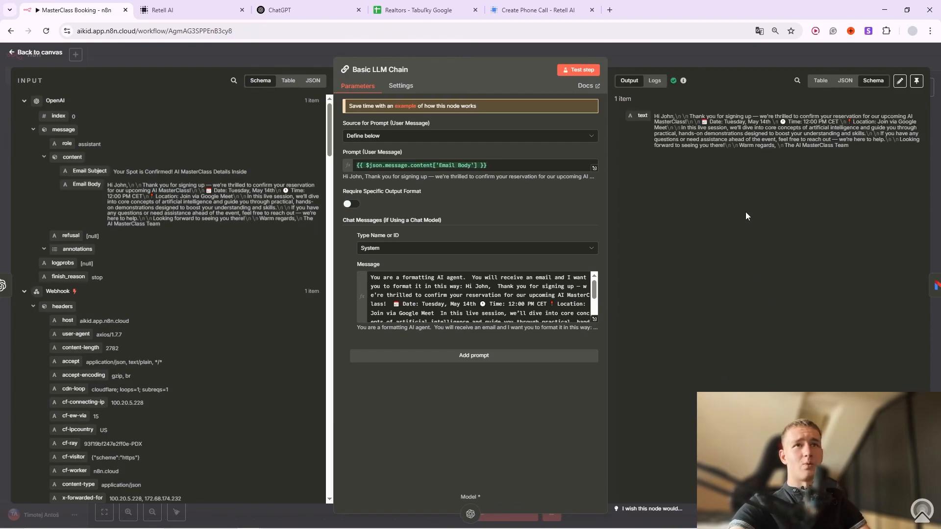
click(655, 80)
scroll(491, 346, down, 2)
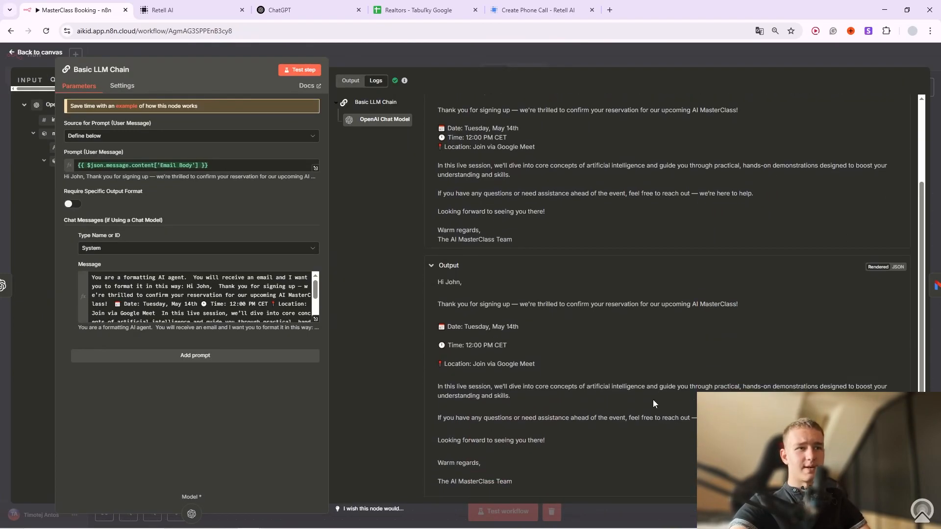
drag(528, 482, 430, 285)
click(431, 285)
scroll(559, 168, up, 2)
click(529, 46)
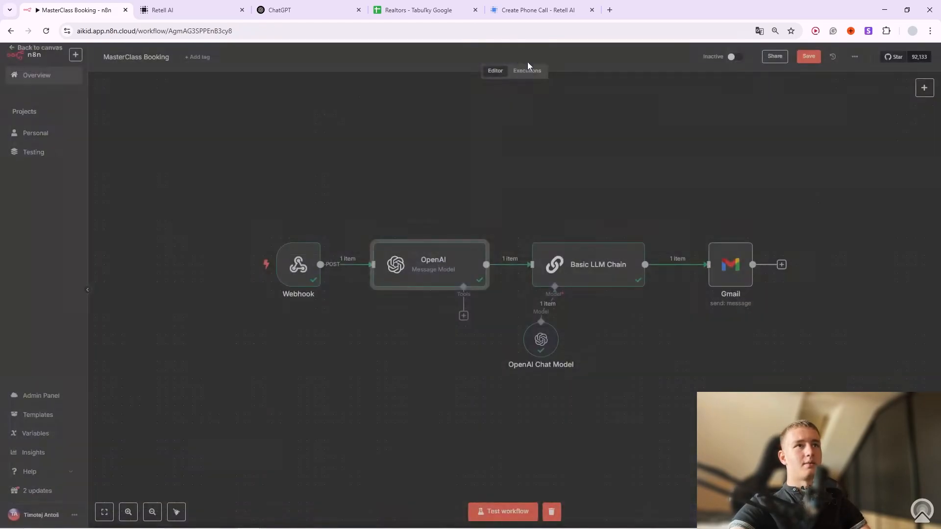
Run the Gmail send step and open the Gmail node to inspect its error.
click(712, 233)
click(748, 232)
click(766, 245)
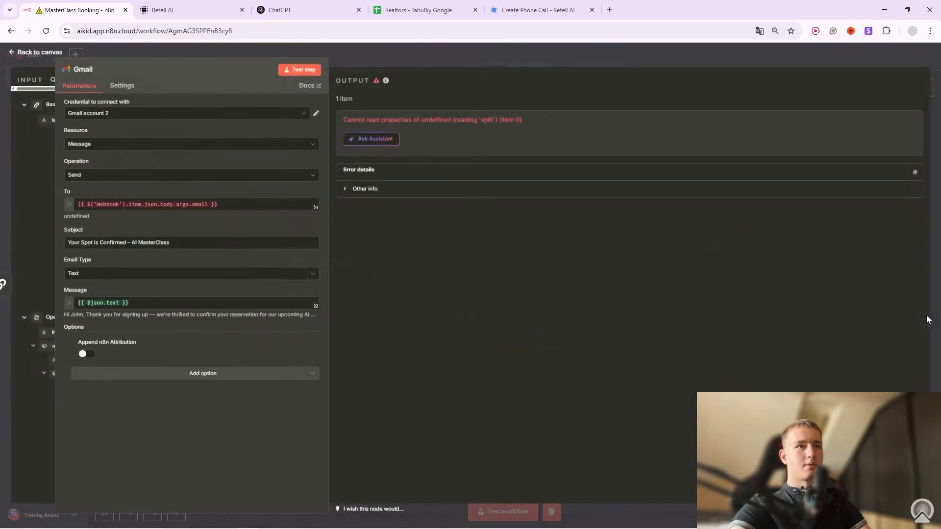
Check what the Gmail recipient (To) expression resolves to.
click(206, 204)
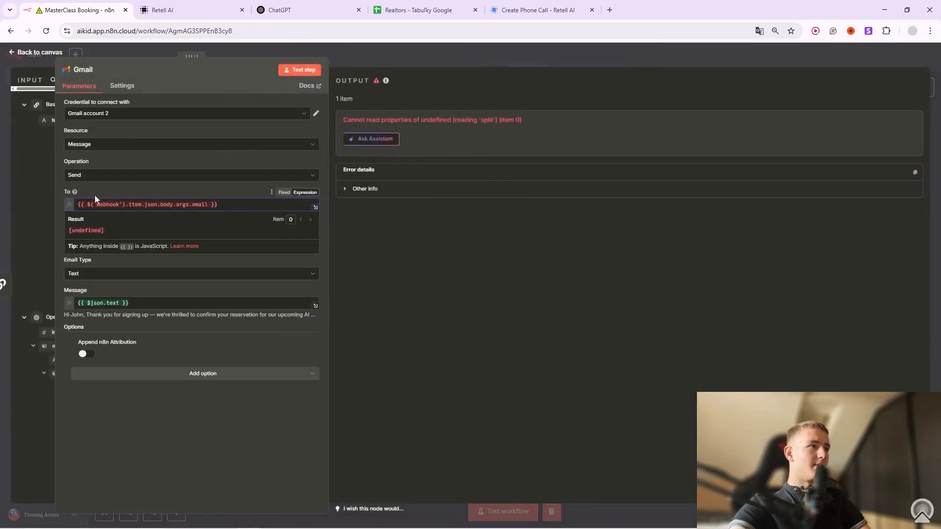
drag(54, 141, 133, 143)
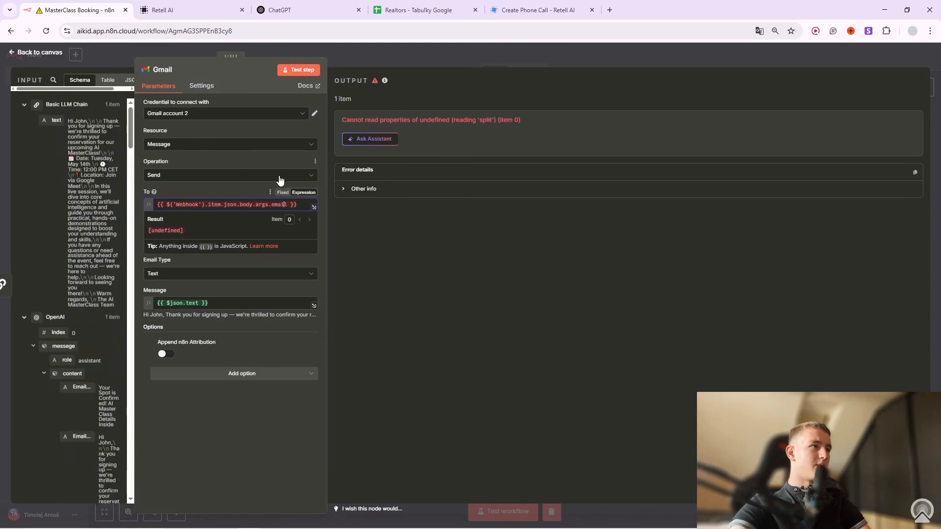
click(91, 225)
scroll(90, 244, down, 3)
scroll(90, 244, down, 10)
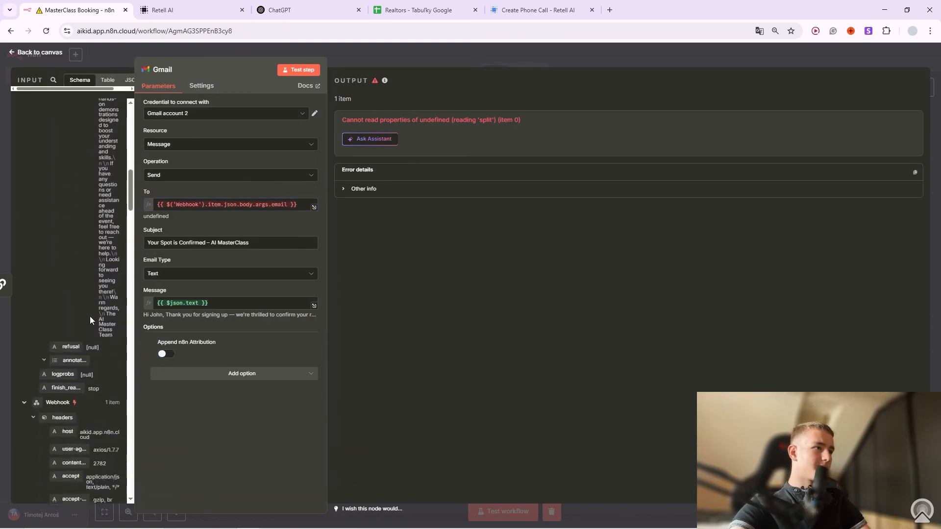
scroll(90, 314, down, 5)
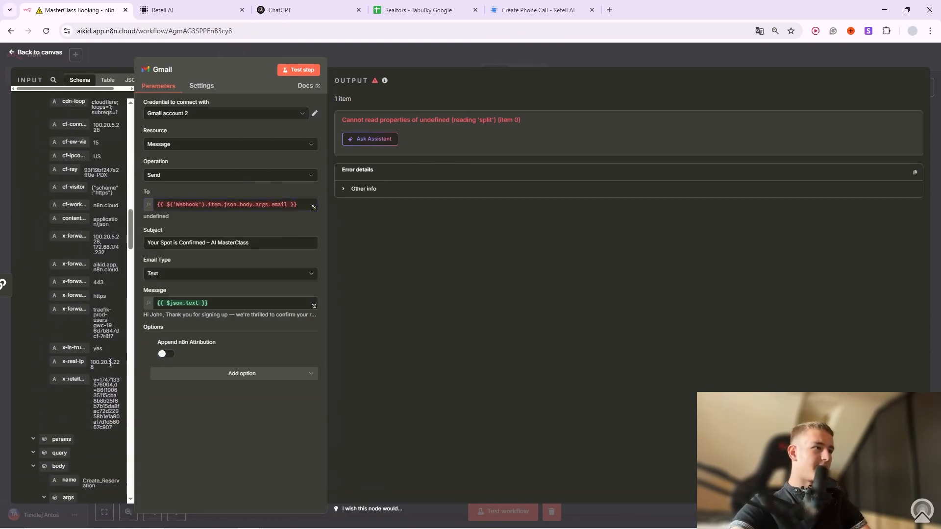
scroll(76, 333, down, 4)
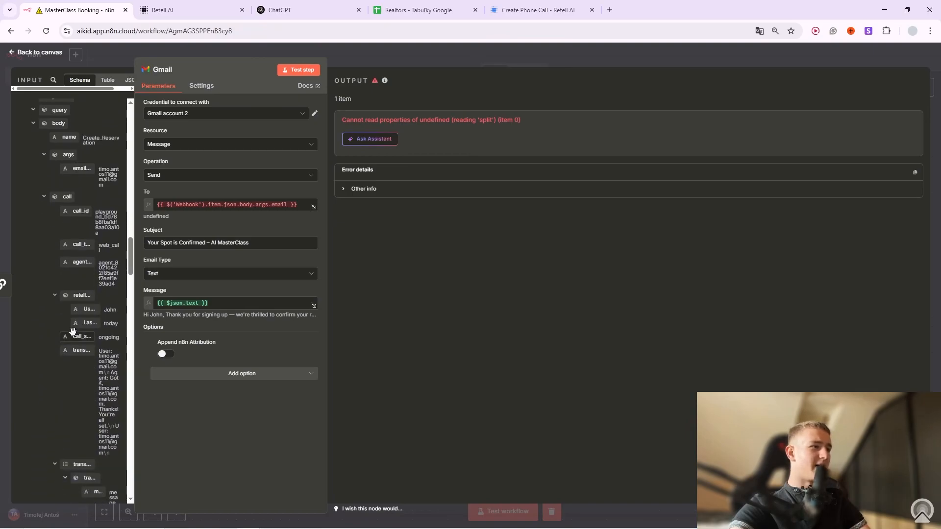
scroll(70, 201, up, 3)
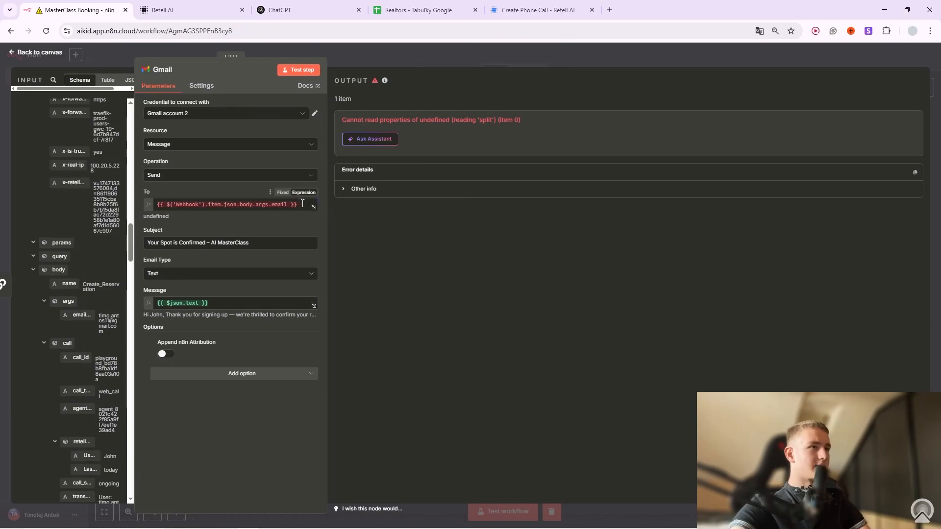
Set the To field to body.args.email_address, keep Email Type Text, and rerun the send.
click(225, 205)
key(ctrl+a)
key(BackSpace)
drag(88, 308, 206, 205)
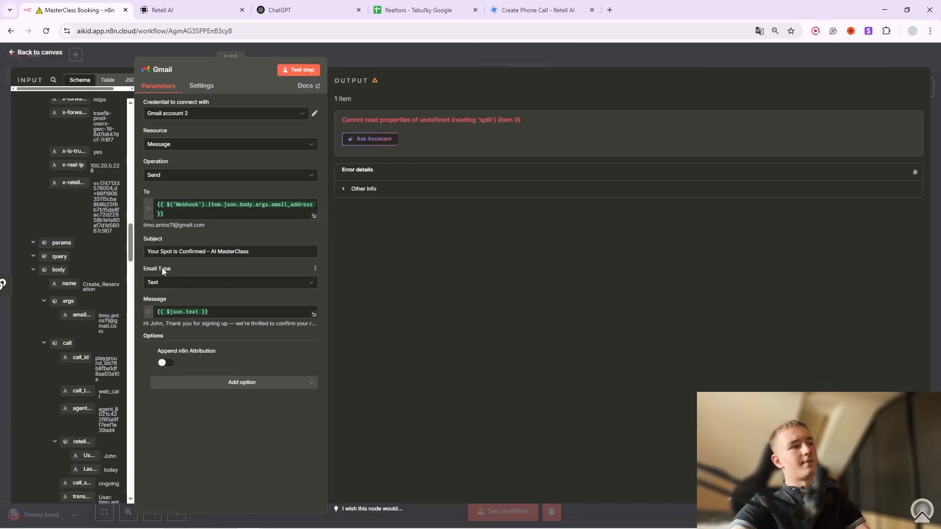
click(181, 281)
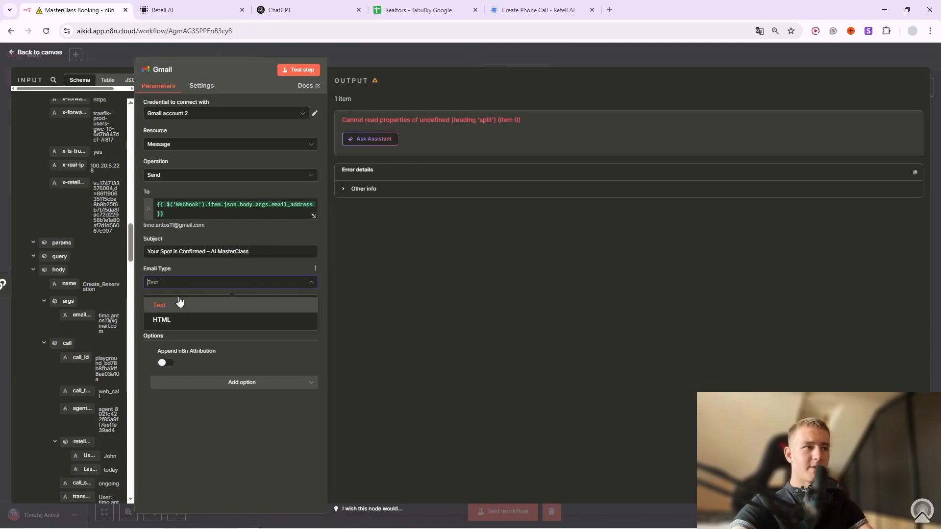
click(177, 271)
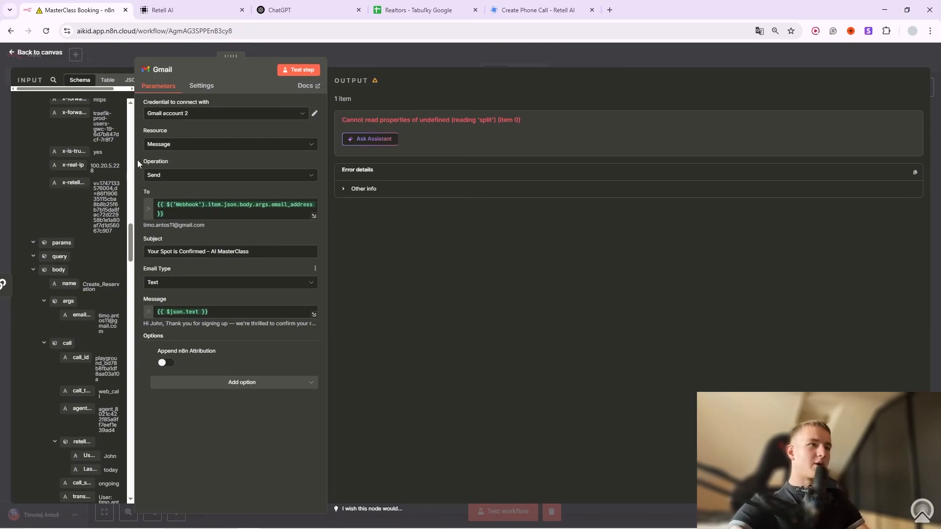
click(301, 70)
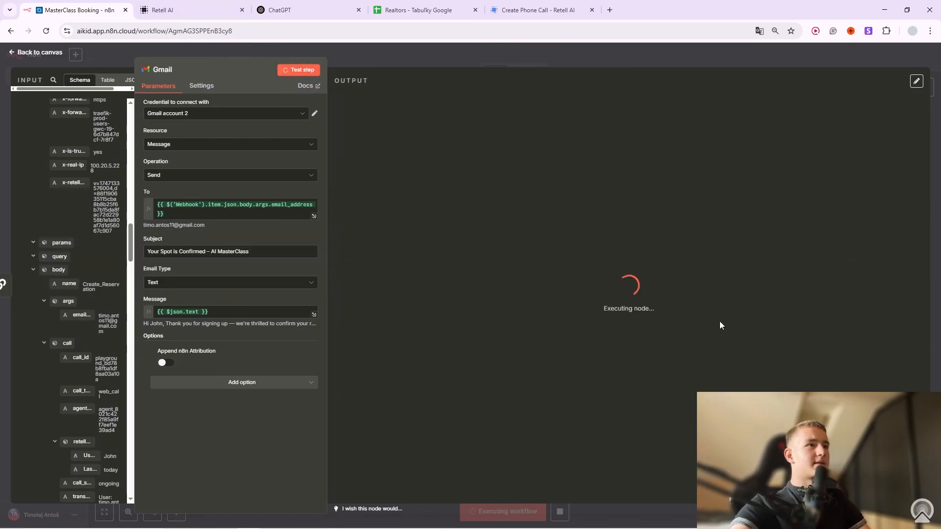
Open Gmail in a new browser tab through a web search for 'em'.
click(610, 10)
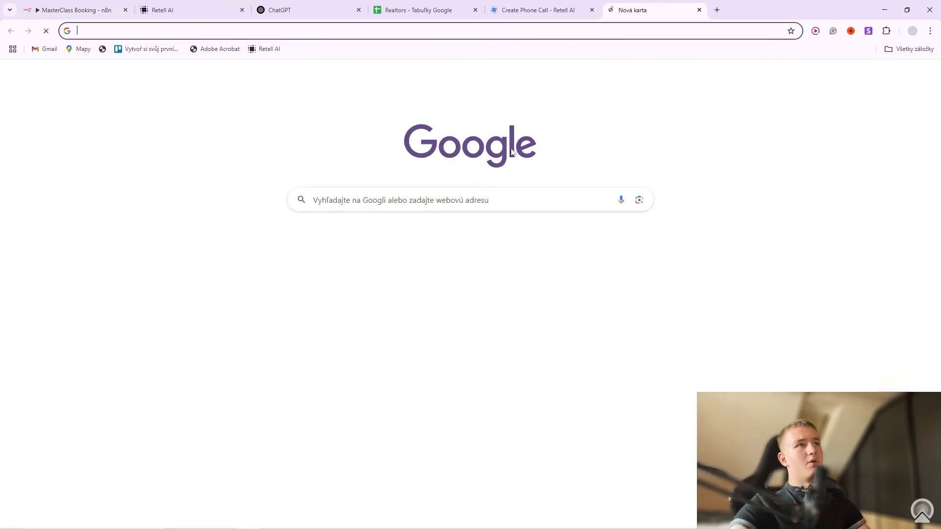
click(405, 197)
text(em)
key(Return)
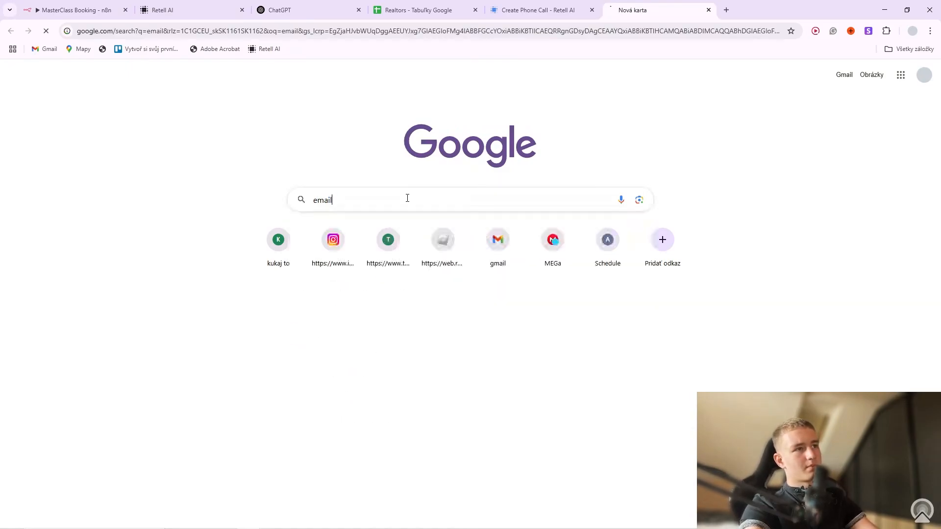
click(185, 176)
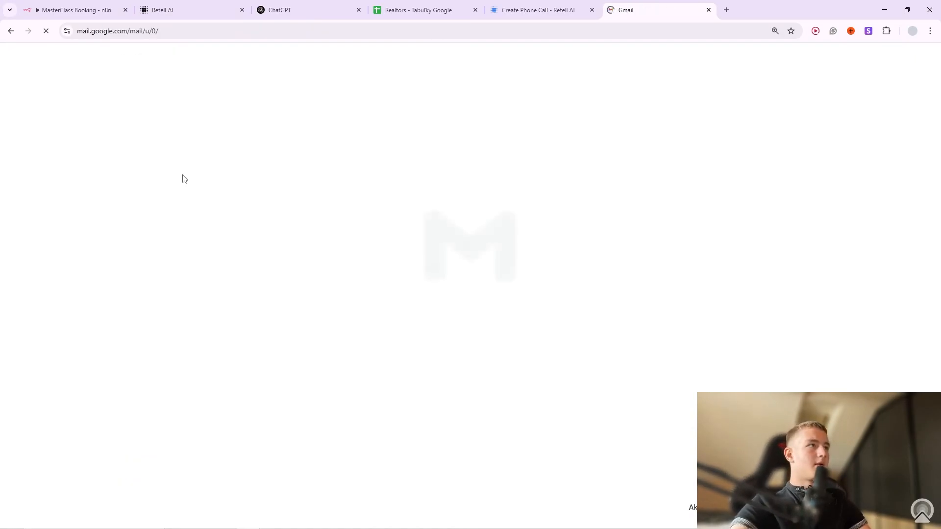
Read the 'Your Spot is Confirmed' email, noting its Join via Google Meet location.
click(245, 144)
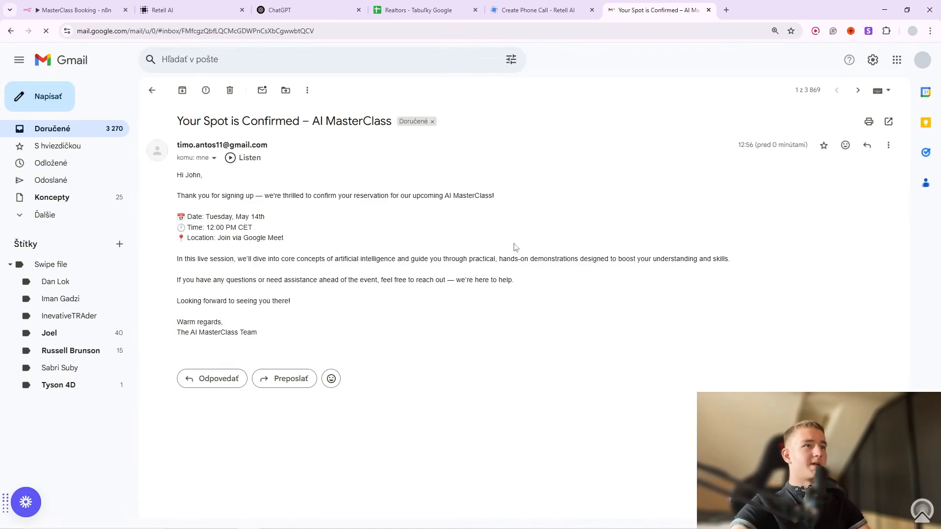
drag(268, 327, 278, 336)
click(219, 229)
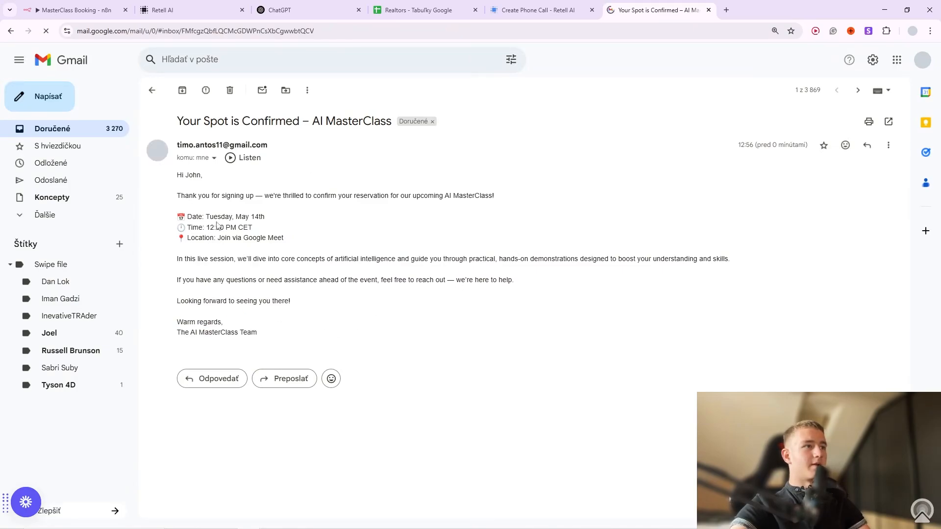
drag(268, 294, 229, 216)
click(230, 237)
drag(177, 174, 329, 335)
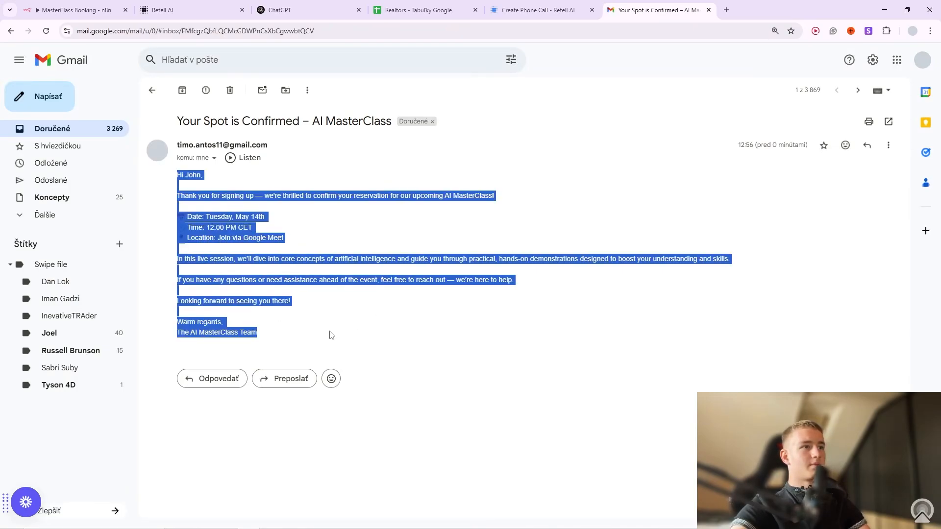
click(296, 325)
drag(218, 239, 301, 240)
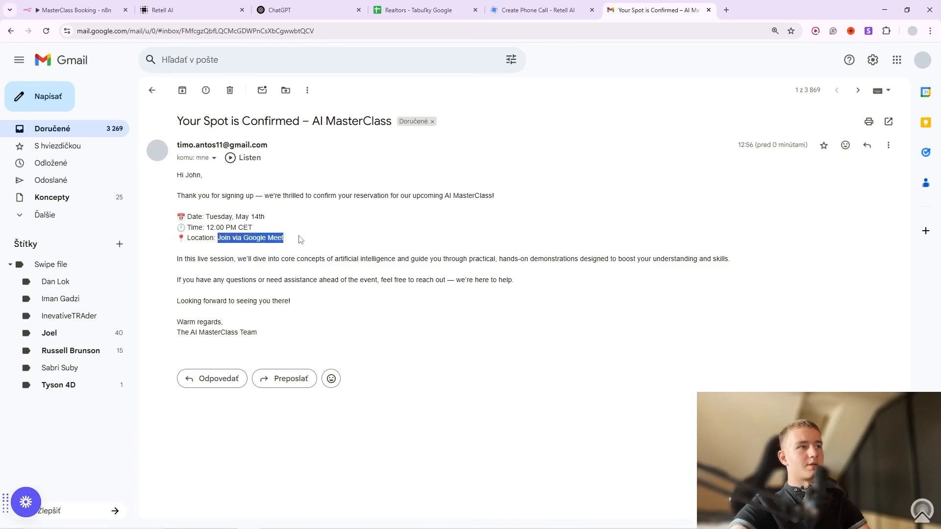
click(74, 10)
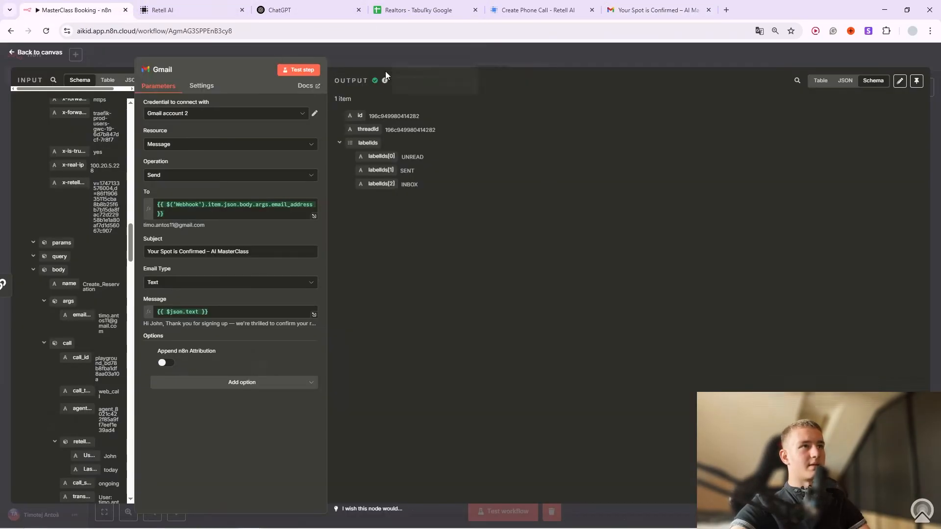
In the OpenAI prompt, paste the Meet link and delete its surrounding parentheses.
key(Escape)
right_click(481, 248)
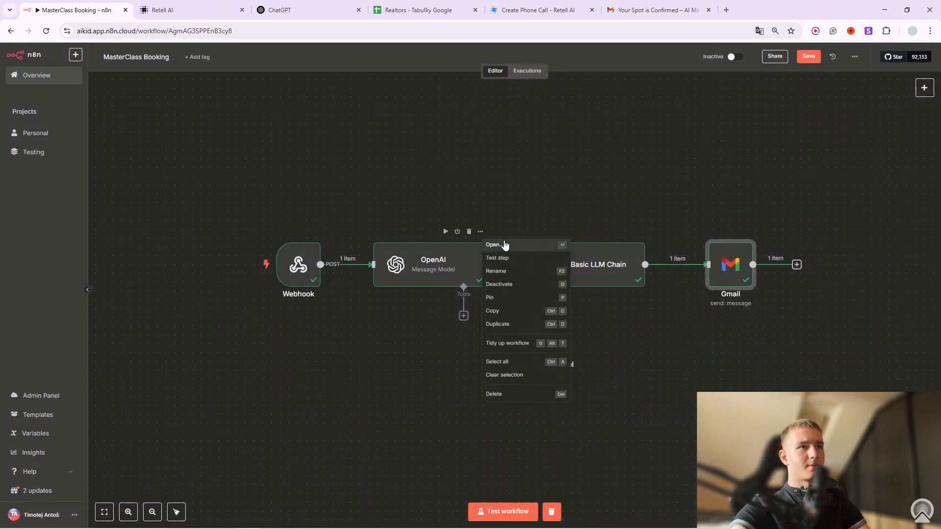
click(504, 245)
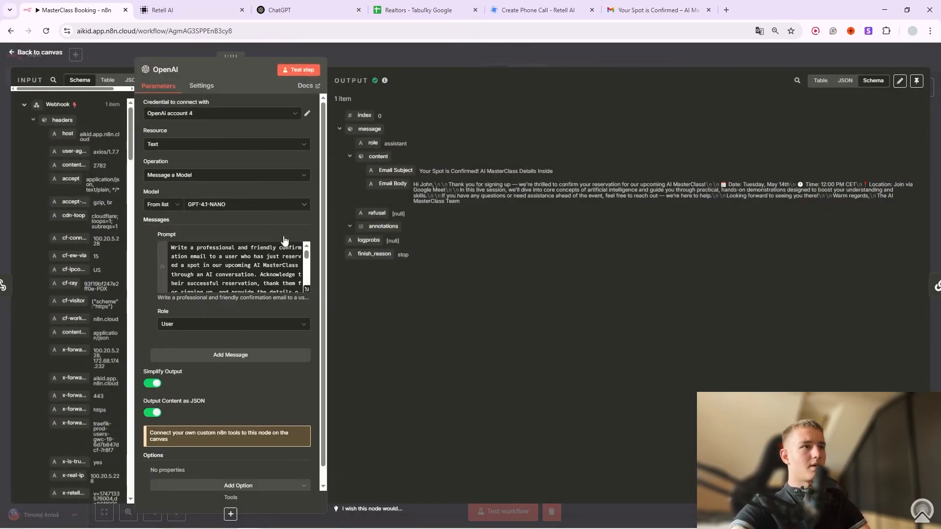
click(306, 289)
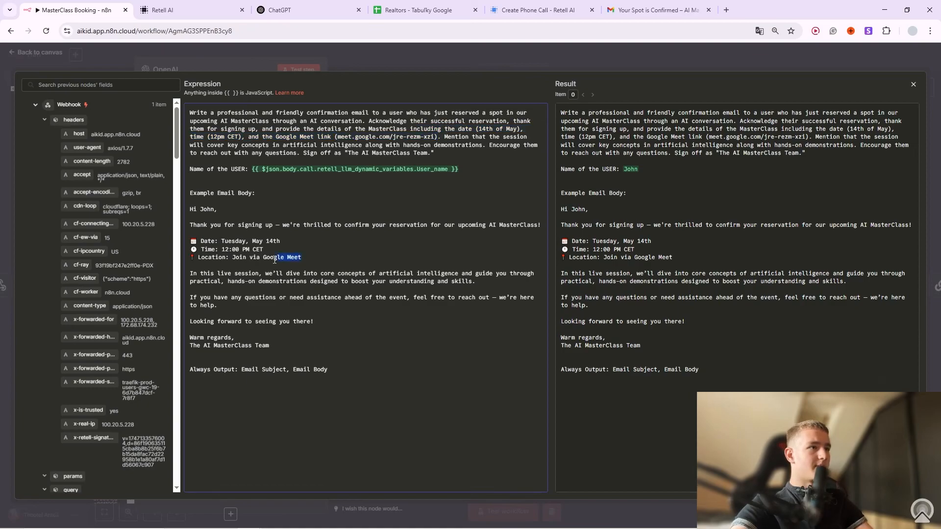
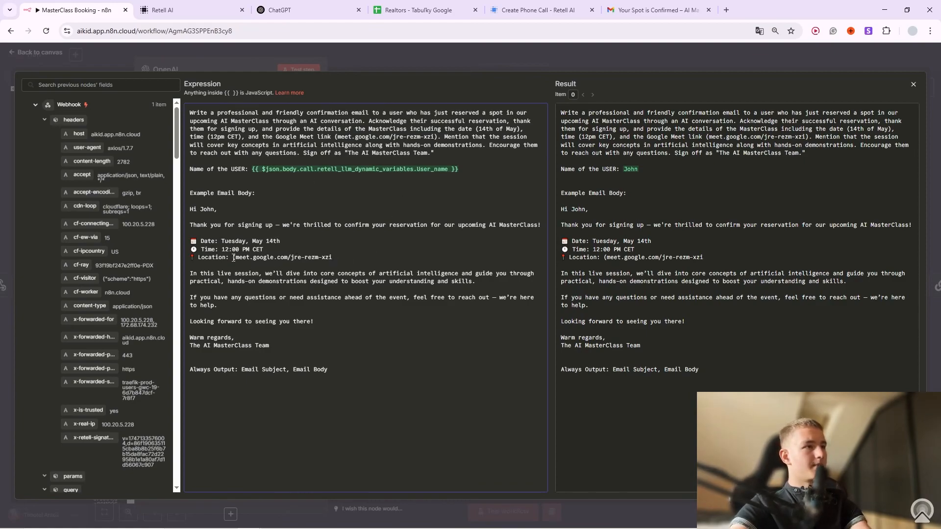
click(235, 258)
key(BackSpace)
key(BackSpace)
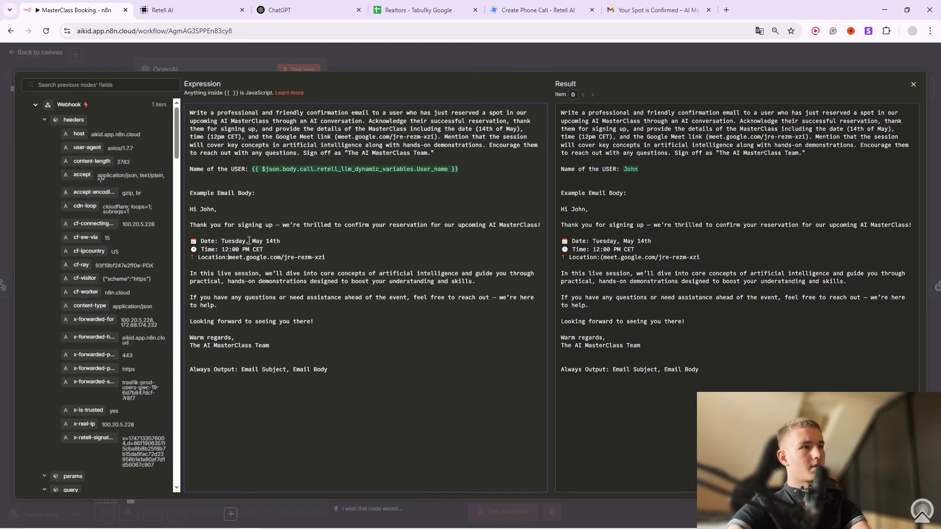
click(587, 46)
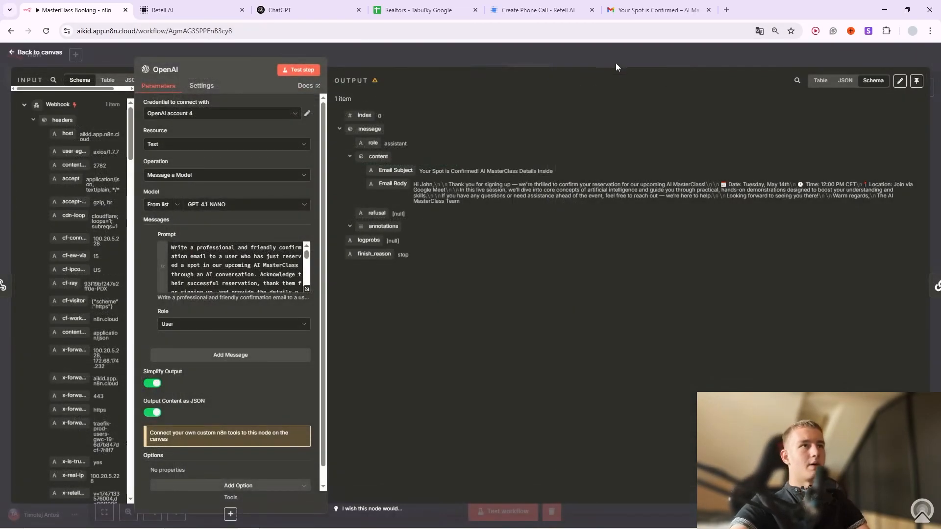
Rerun the OpenAI step, then run the workflow from the Basic LLM Chain onward.
click(299, 71)
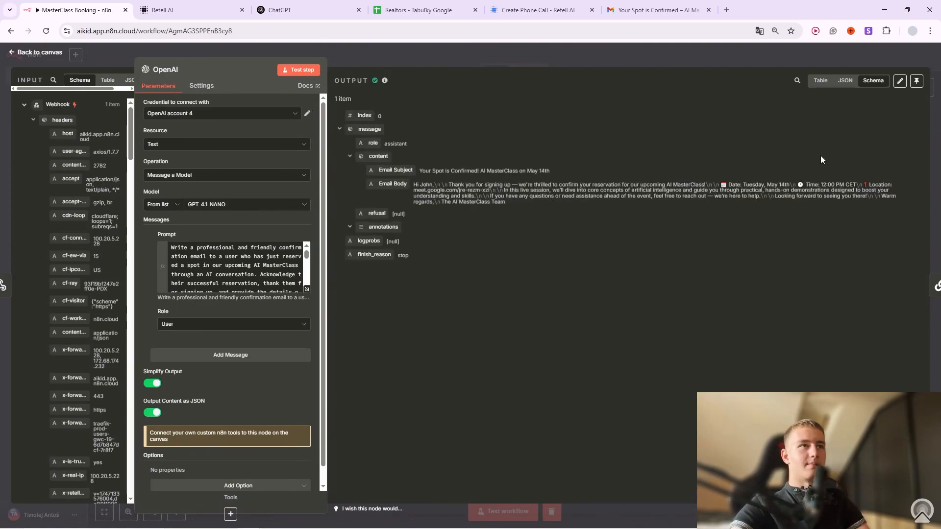
key(Escape)
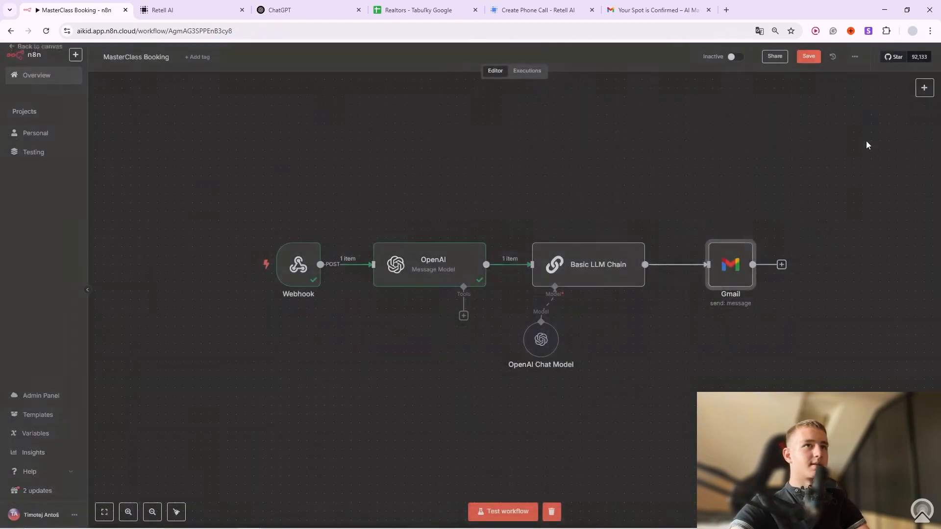
click(604, 231)
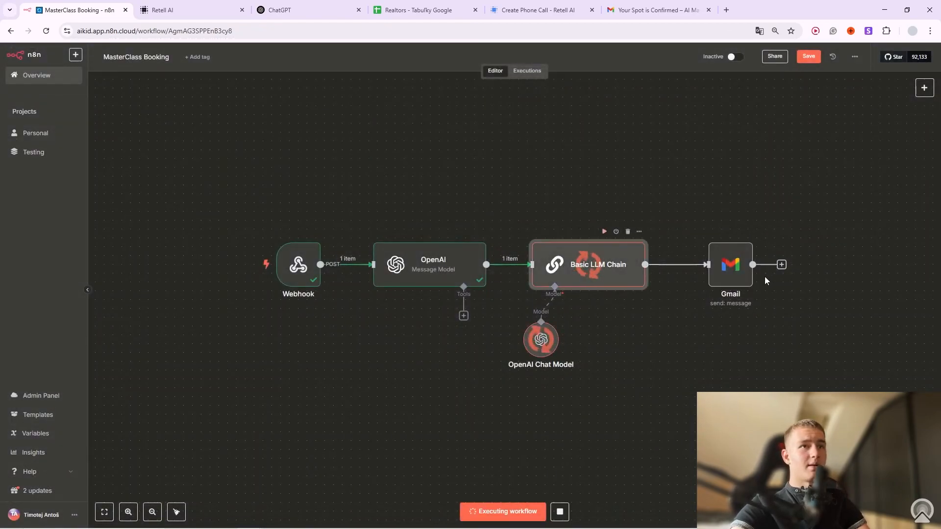
mouse_move(730, 248)
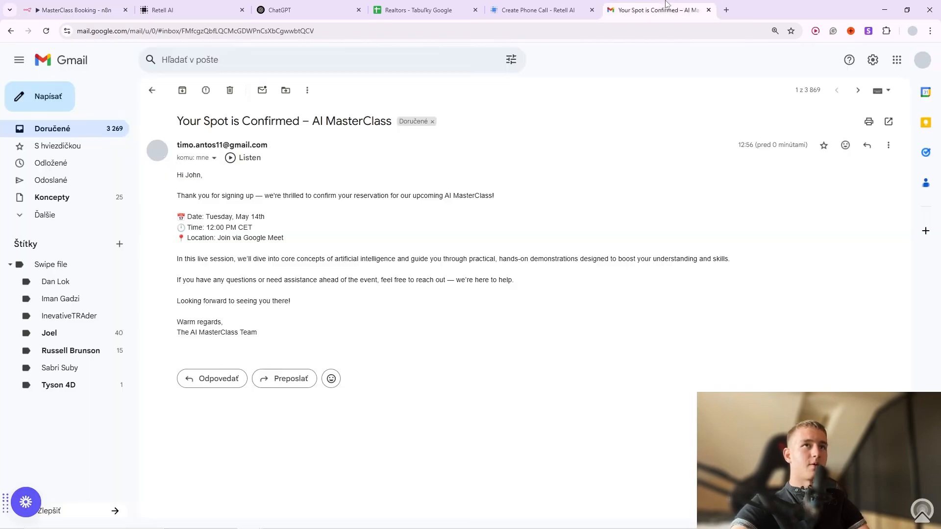
click(657, 10)
Open the top confirmation email and check its Tuesday, May 14th, 12:00 PM CET Google Meet details.
click(54, 129)
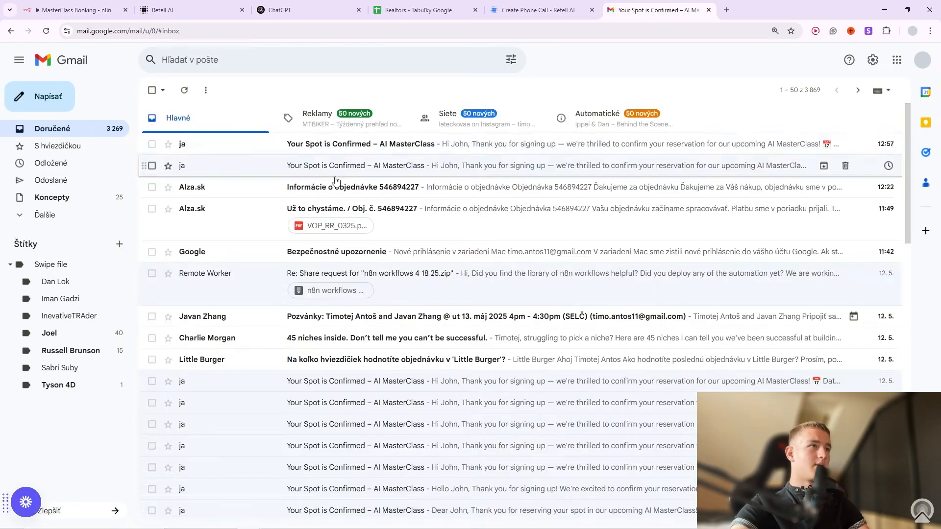
click(310, 147)
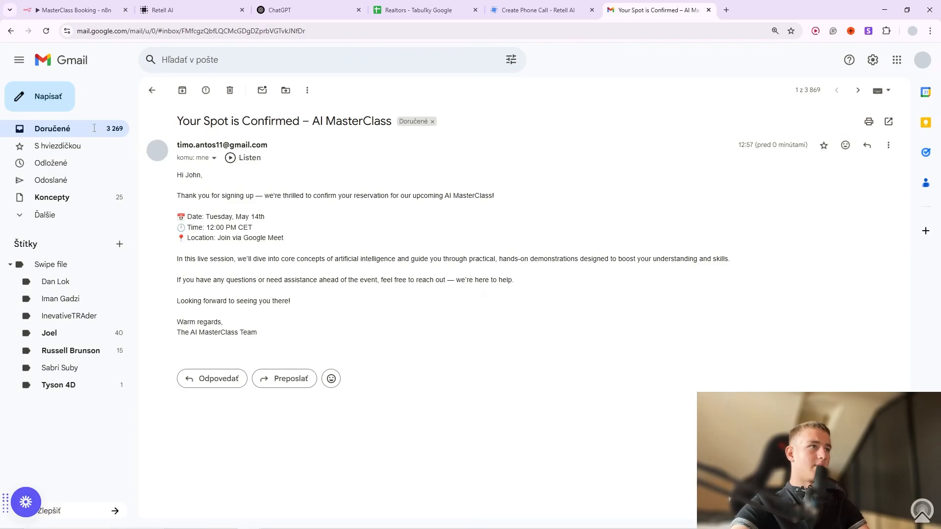
click(94, 128)
click(225, 145)
mouse_move(265, 232)
mouse_down()
mouse_move(236, 233)
mouse_move(272, 236)
mouse_up()
click(297, 241)
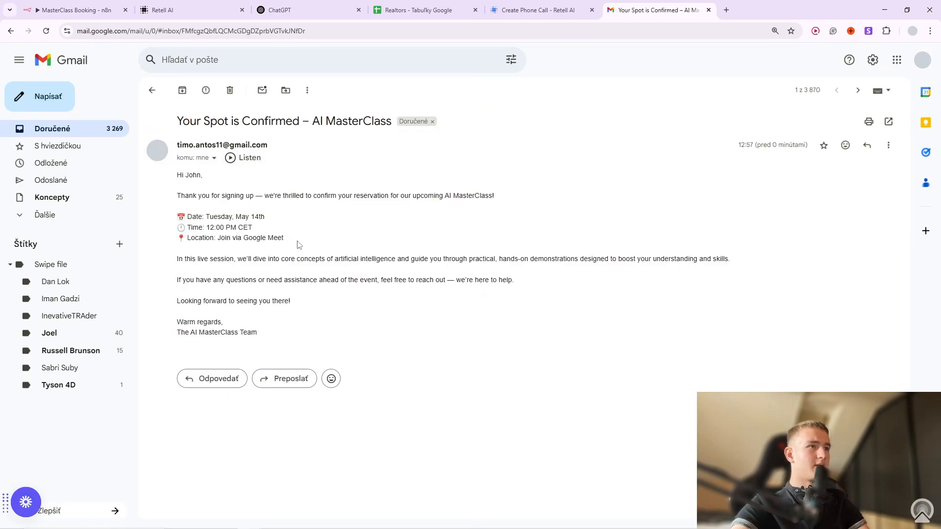
Review the Basic LLM Chain's system message formatting instructions in the full editor.
click(74, 9)
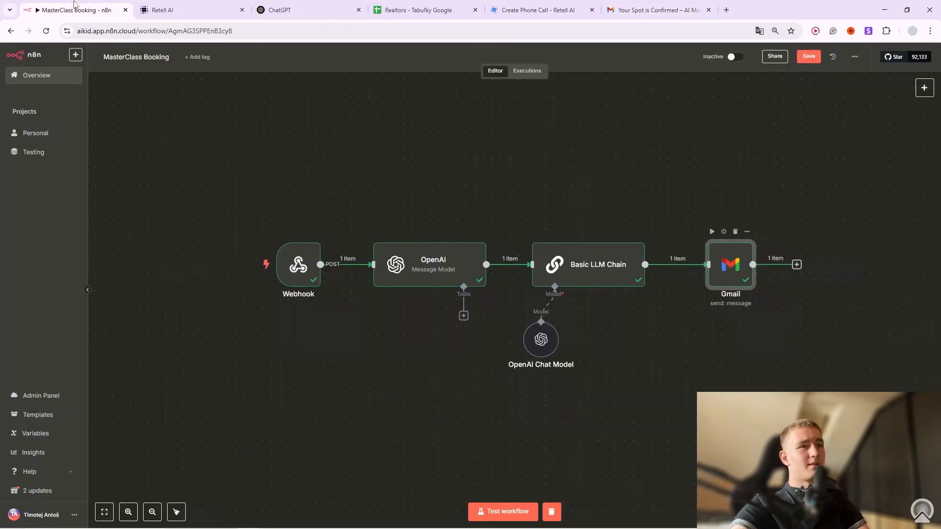
click(638, 232)
click(653, 245)
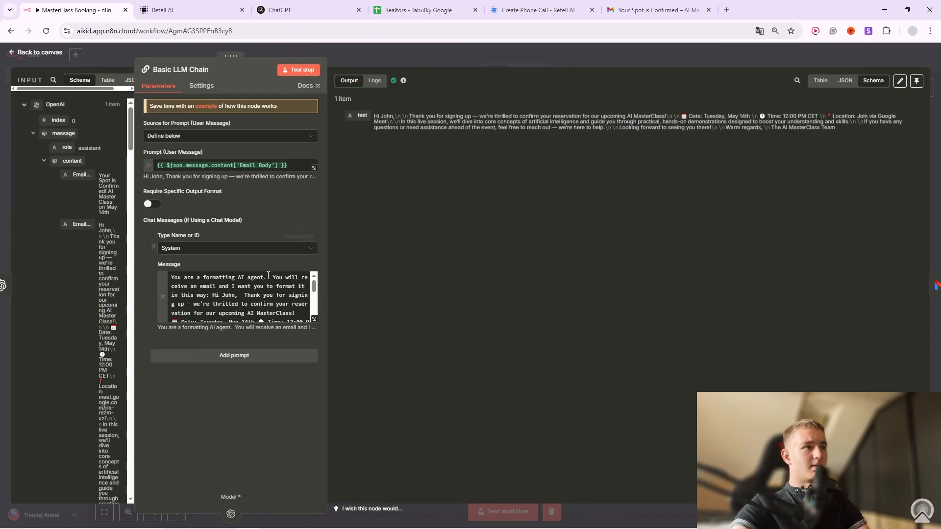
click(316, 321)
drag(482, 178, 247, 122)
click(455, 136)
click(502, 70)
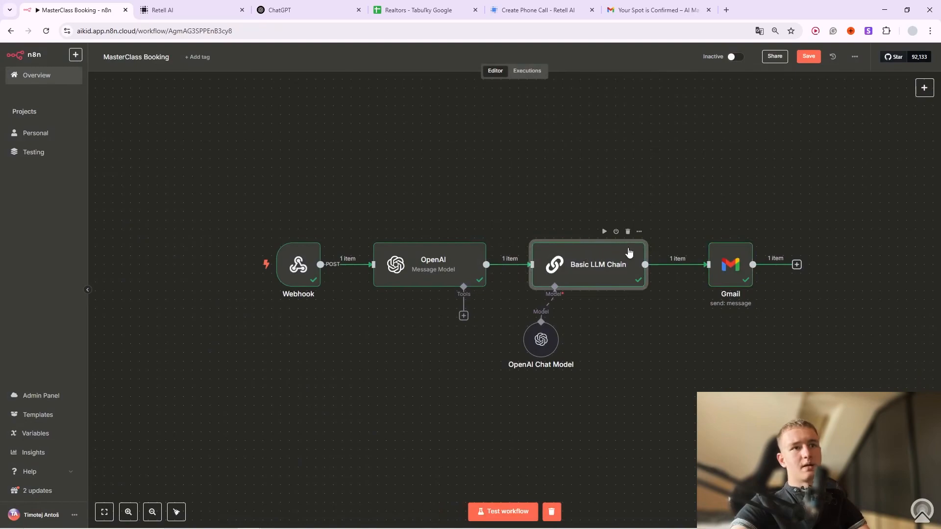
Delete the Basic LLM Chain and OpenAI Chat Model nodes, placing Gmail right after OpenAI.
click(629, 234)
drag(712, 273, 558, 269)
click(542, 315)
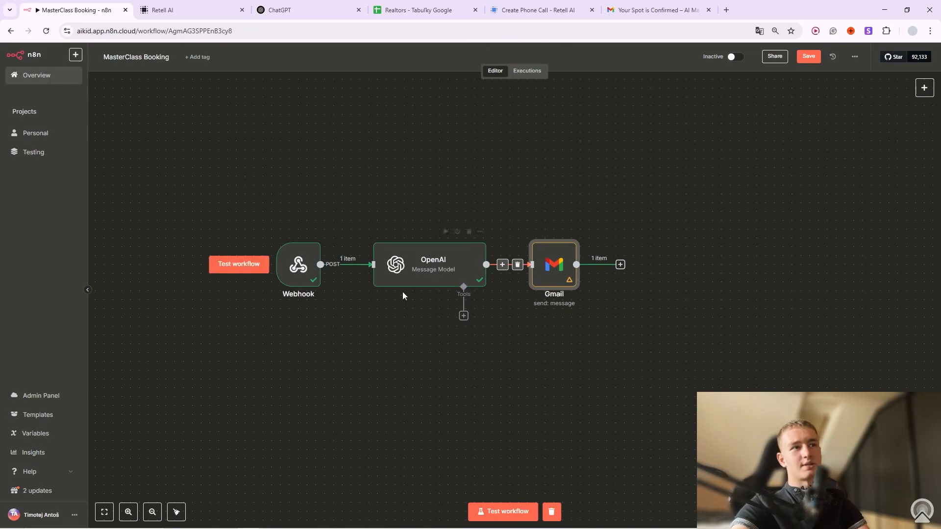
click(536, 232)
Replace the Gmail message with the Email Body field and rerun the Gmail step.
click(572, 232)
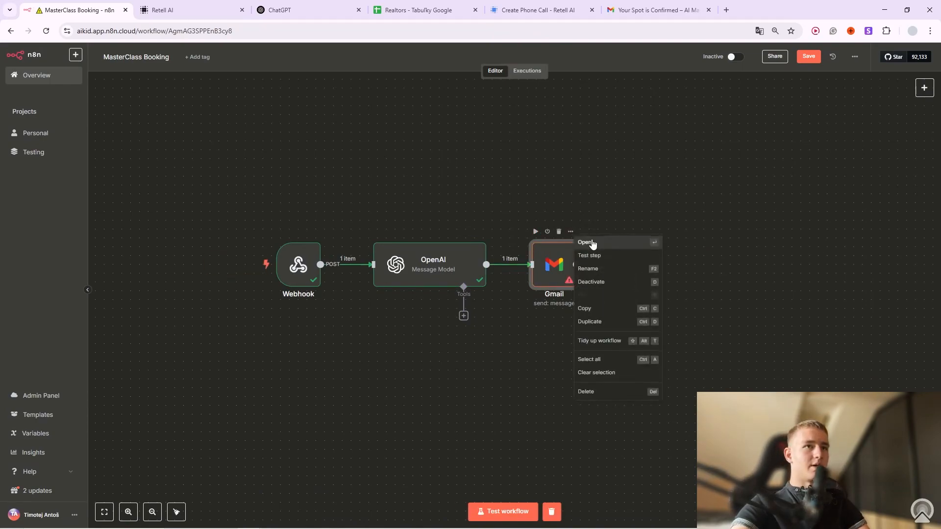
click(602, 244)
drag(233, 314, 104, 308)
key(BackSpace)
drag(78, 223, 201, 312)
click(232, 295)
click(441, 56)
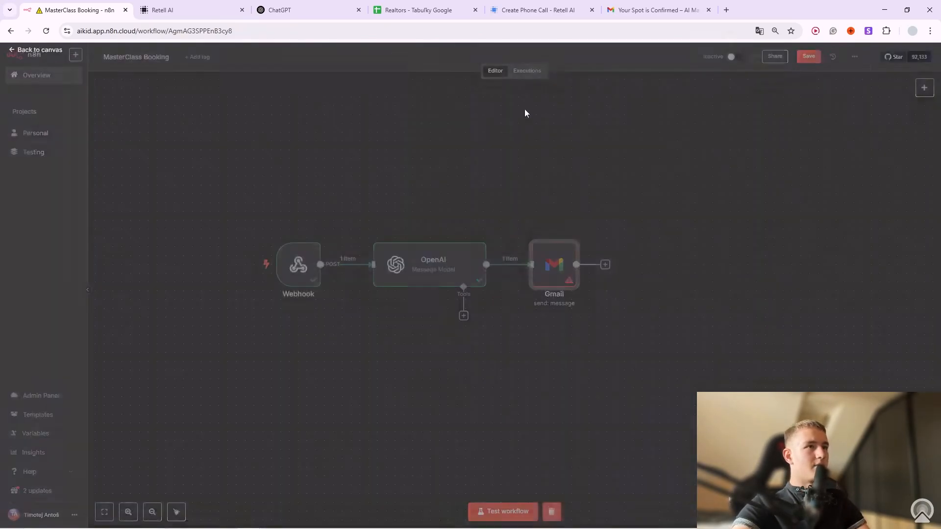
click(536, 232)
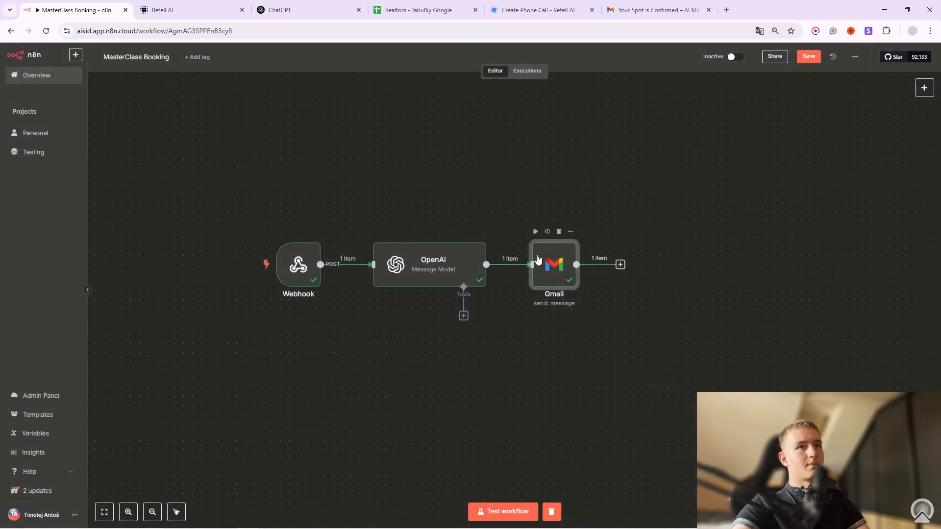
click(654, 10)
click(105, 133)
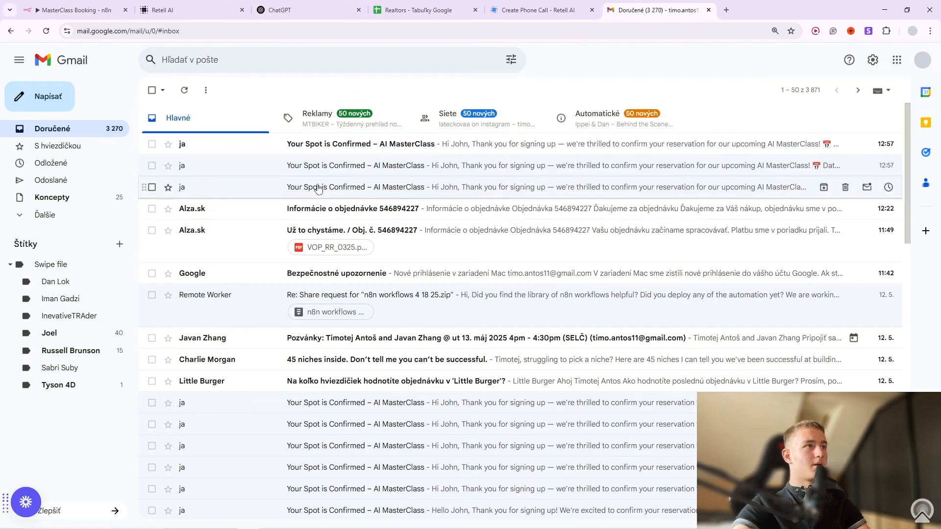
click(247, 144)
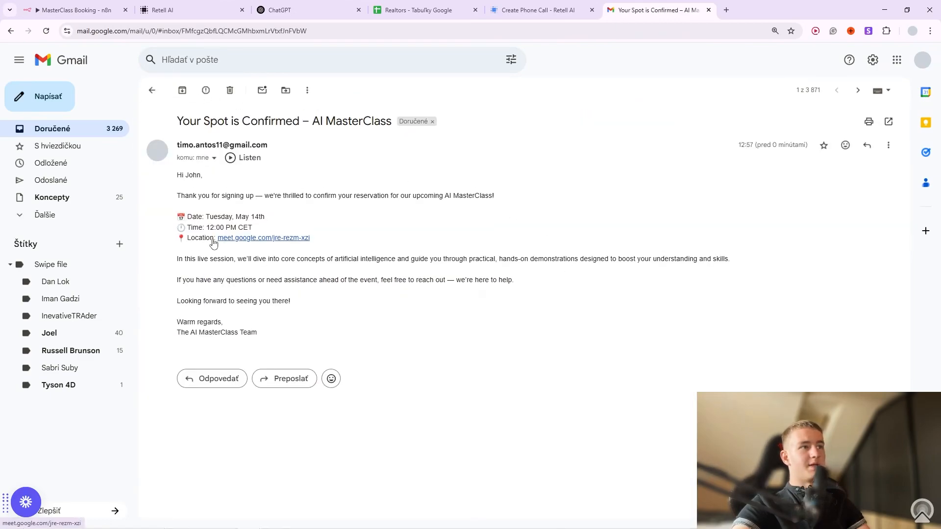
drag(206, 239, 322, 239)
click(401, 236)
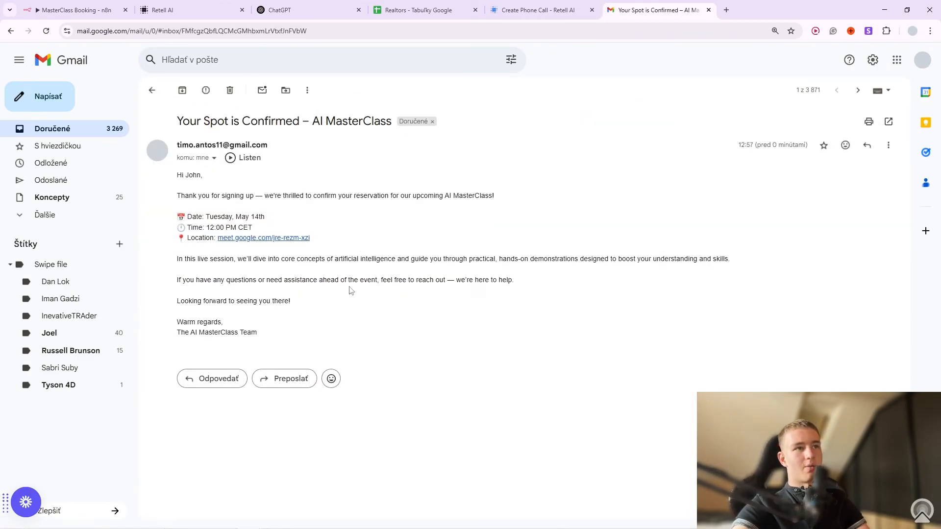
drag(261, 344, 199, 174)
click(431, 228)
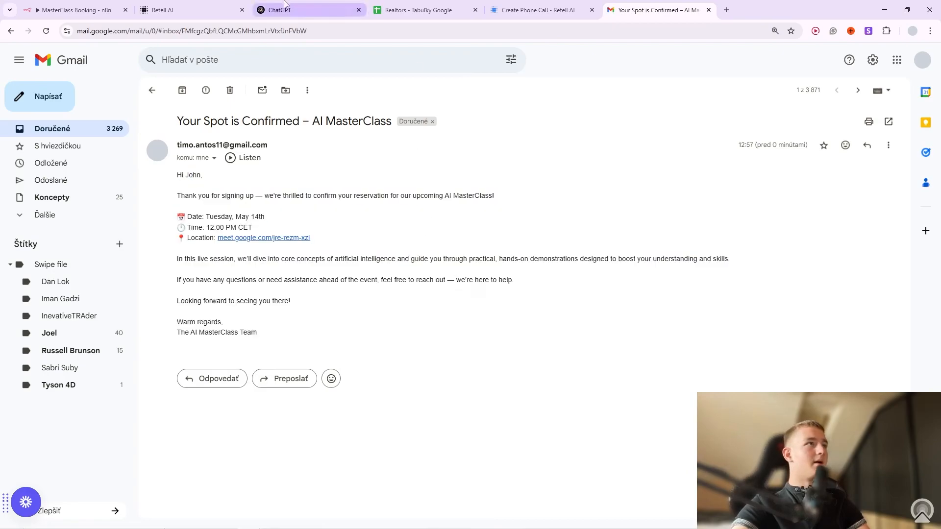
click(74, 10)
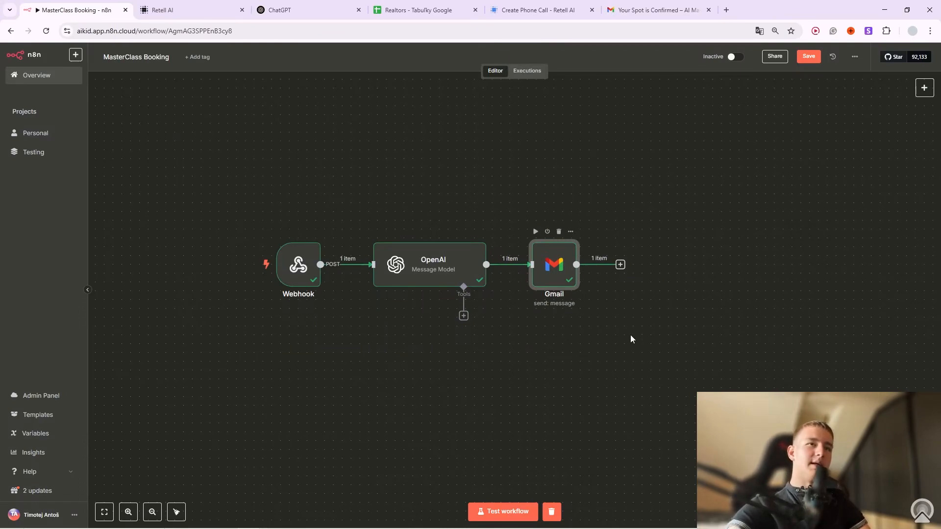
click(621, 265)
text(exec)
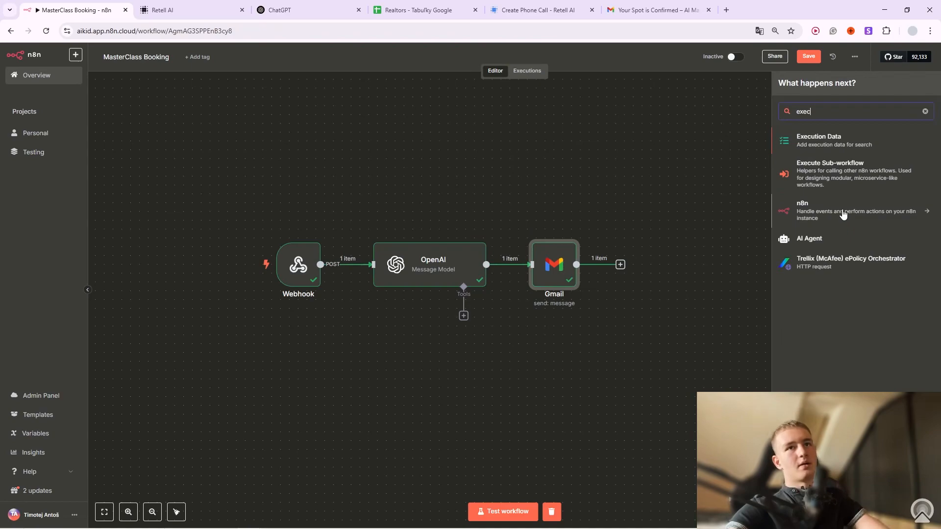
click(853, 173)
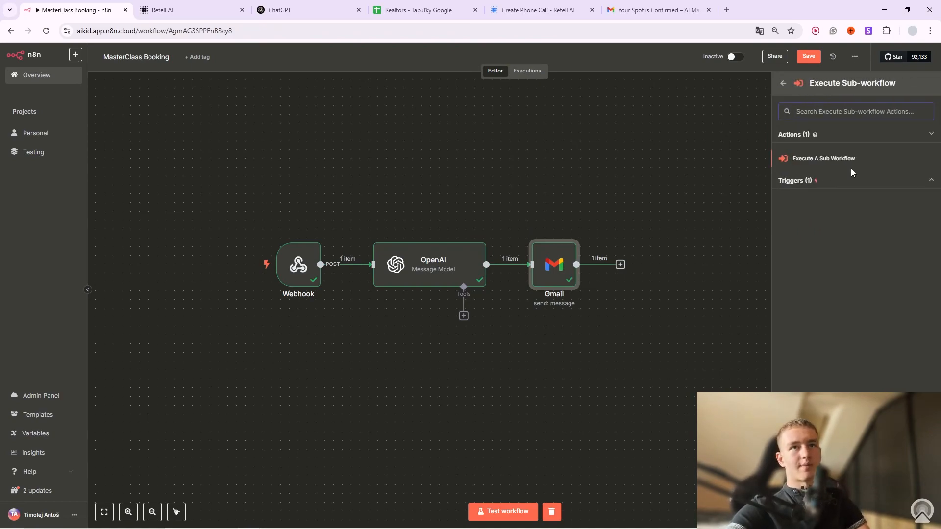
click(841, 157)
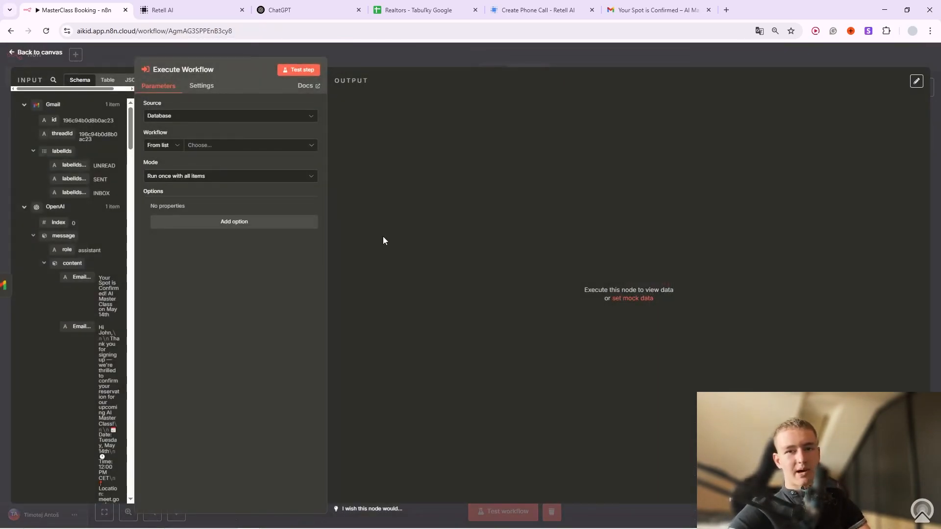
click(448, 61)
mouse_move(654, 269)
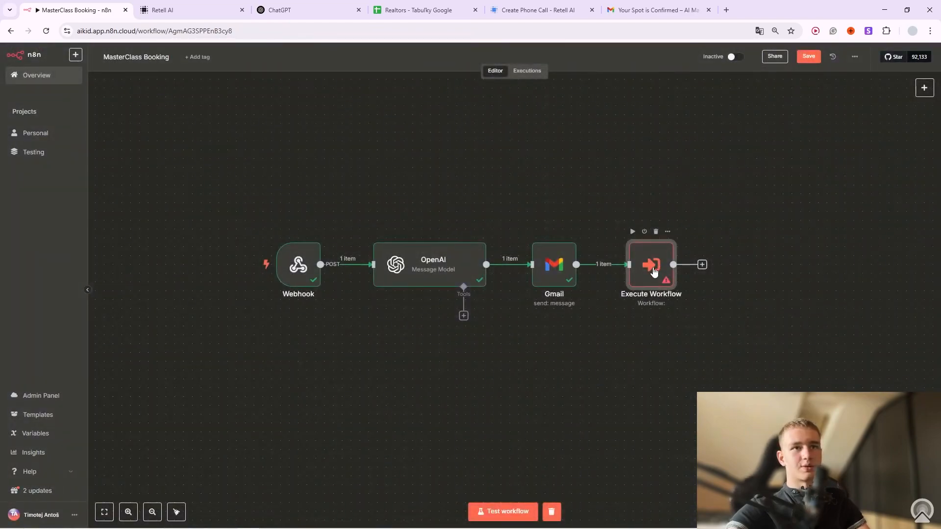
click(656, 232)
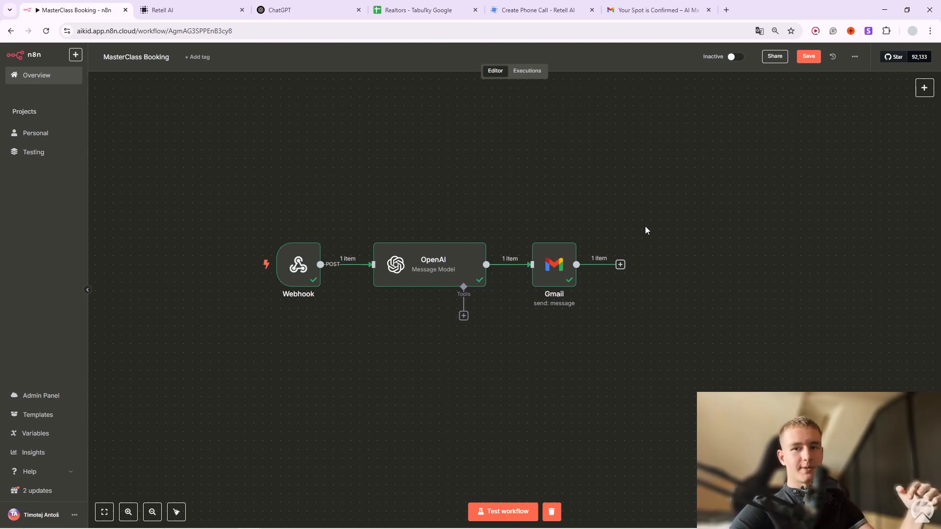
drag(236, 157, 680, 411)
click(681, 410)
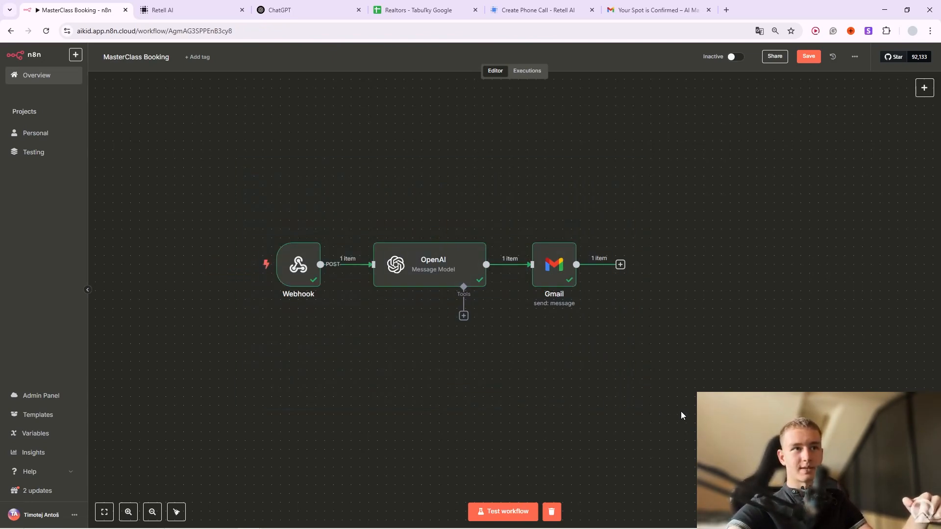